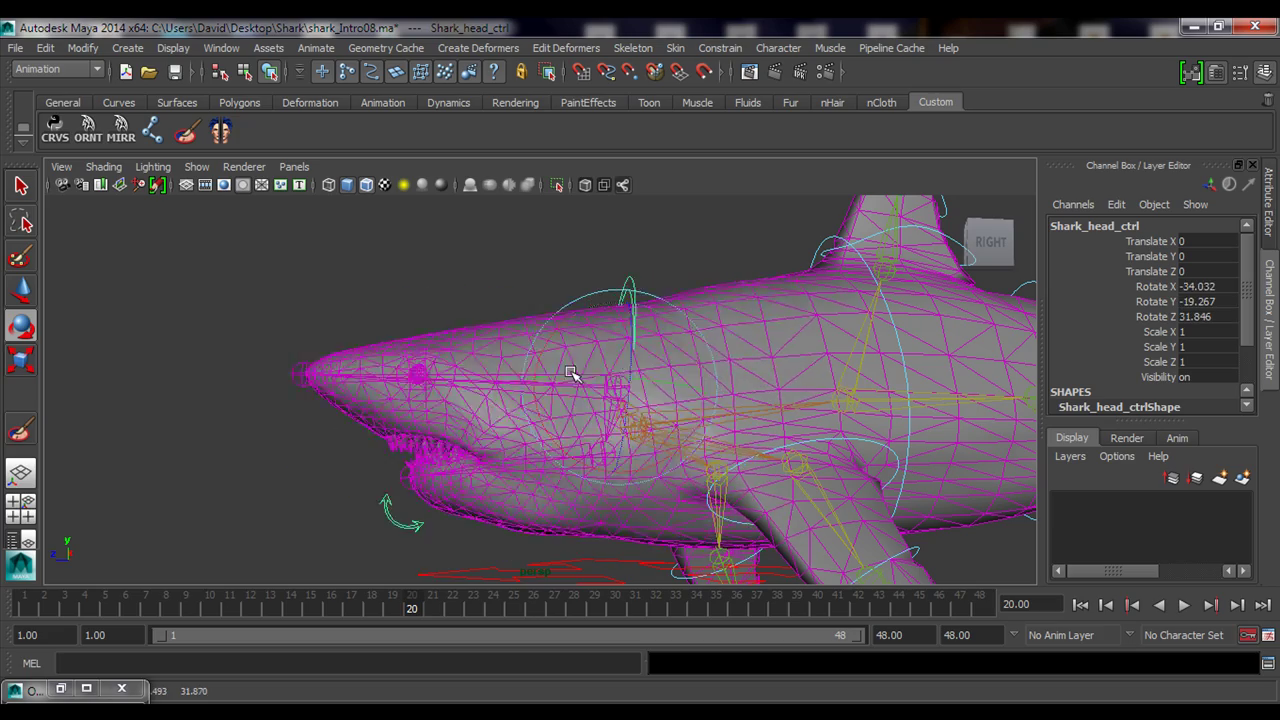
Undo the test rotations of the shark's head control and clear the selection
key("ctrl+z")
key("ctrl+z")
key("ctrl+z")
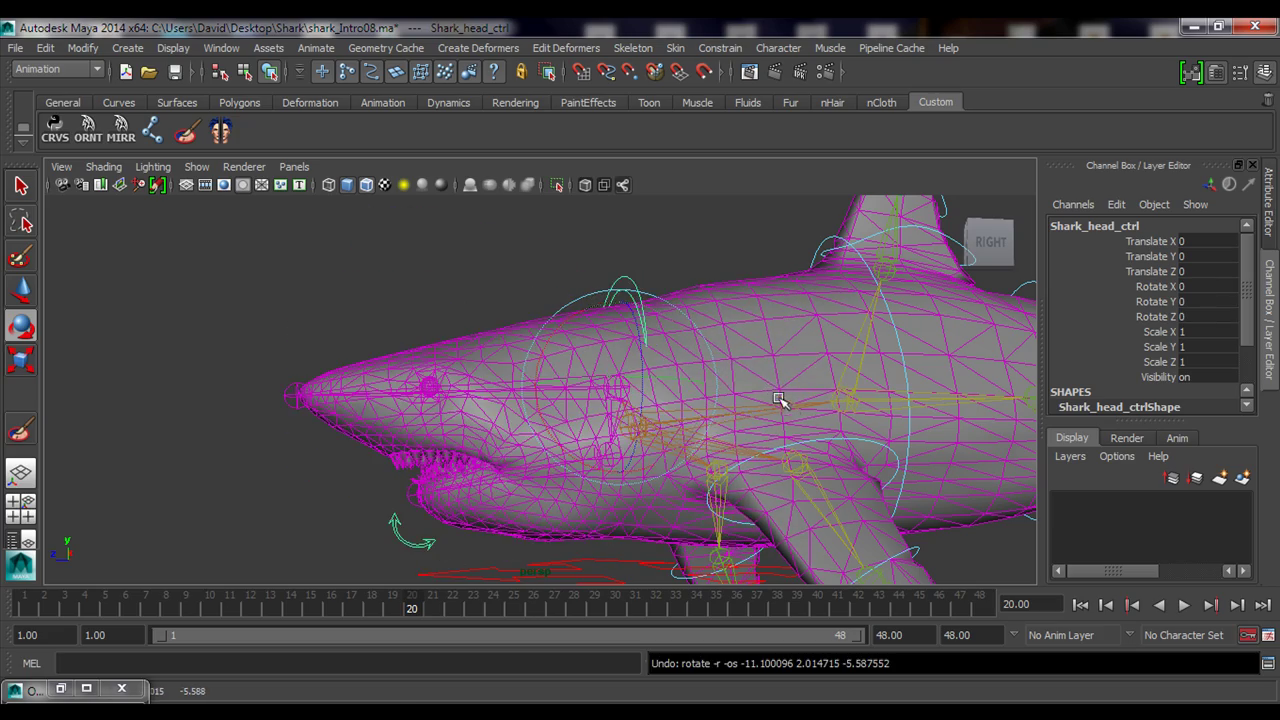
key("q")
left_click(423, 278)
Examine the shark's upper and lower teeth and the jaw area up close from the side and the front
middle_click_drag(497, 420, 543, 386, "alt")
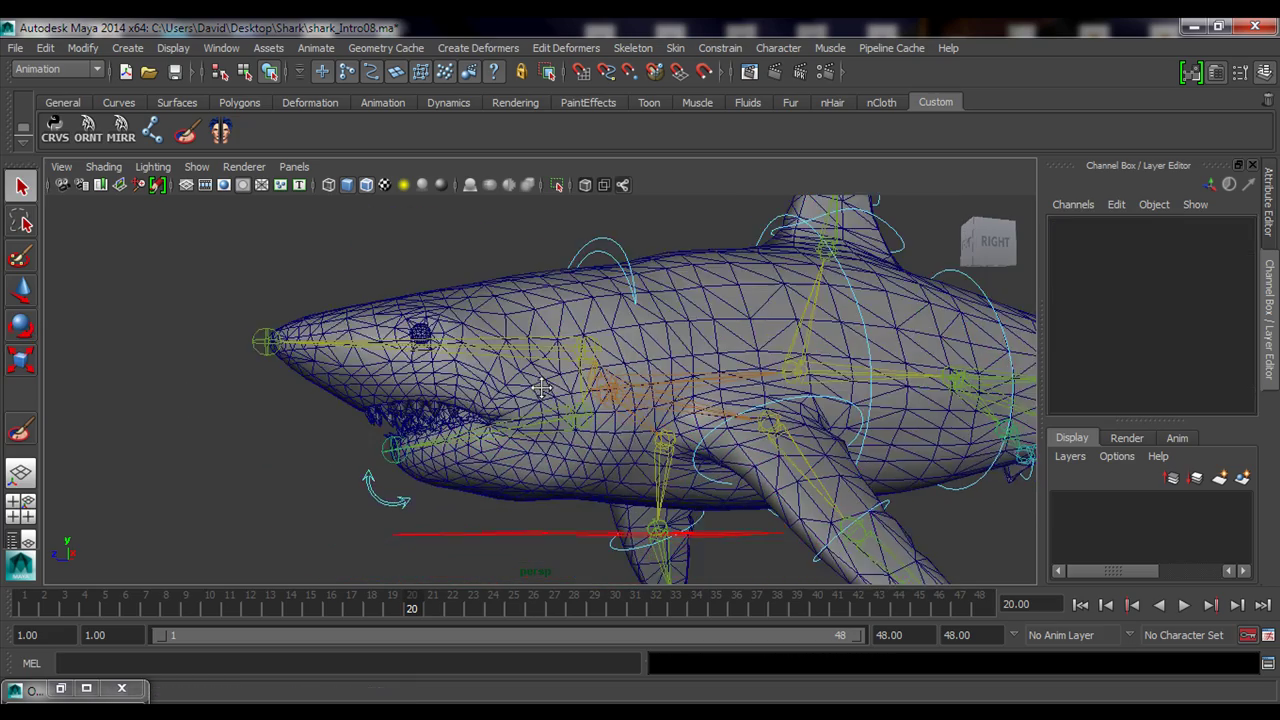
left_click_drag(543, 386, 568, 394, "alt")
right_click_drag(568, 394, 613, 413, "alt")
left_click_drag(612, 420, 426, 391, "alt")
right_click_drag(426, 391, 557, 460, "alt")
middle_click_drag(557, 460, 566, 465, "alt")
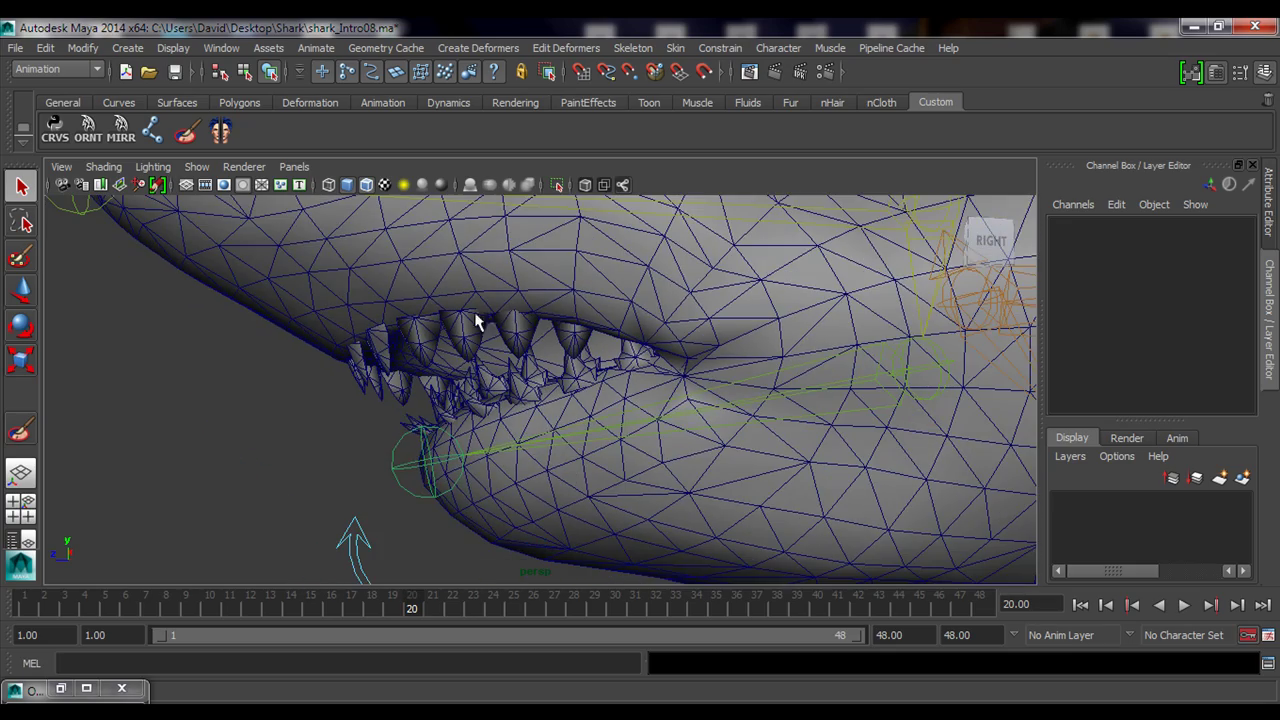
left_click_drag(468, 450, 480, 443, "alt")
middle_click_drag(620, 388, 600, 418, "alt")
right_click_drag(600, 418, 579, 467, "alt")
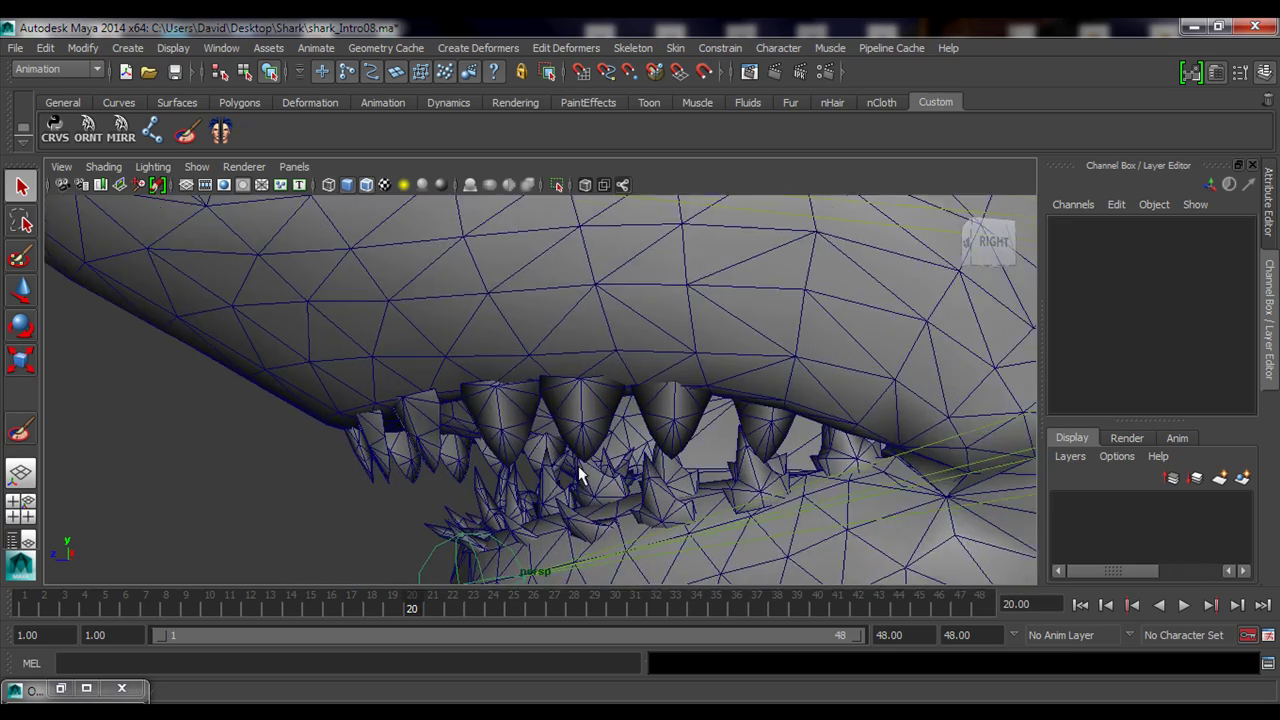
left_click_drag(580, 470, 546, 417, "alt")
middle_click_drag(546, 417, 560, 470, "alt")
right_click_drag(560, 470, 588, 474, "alt")
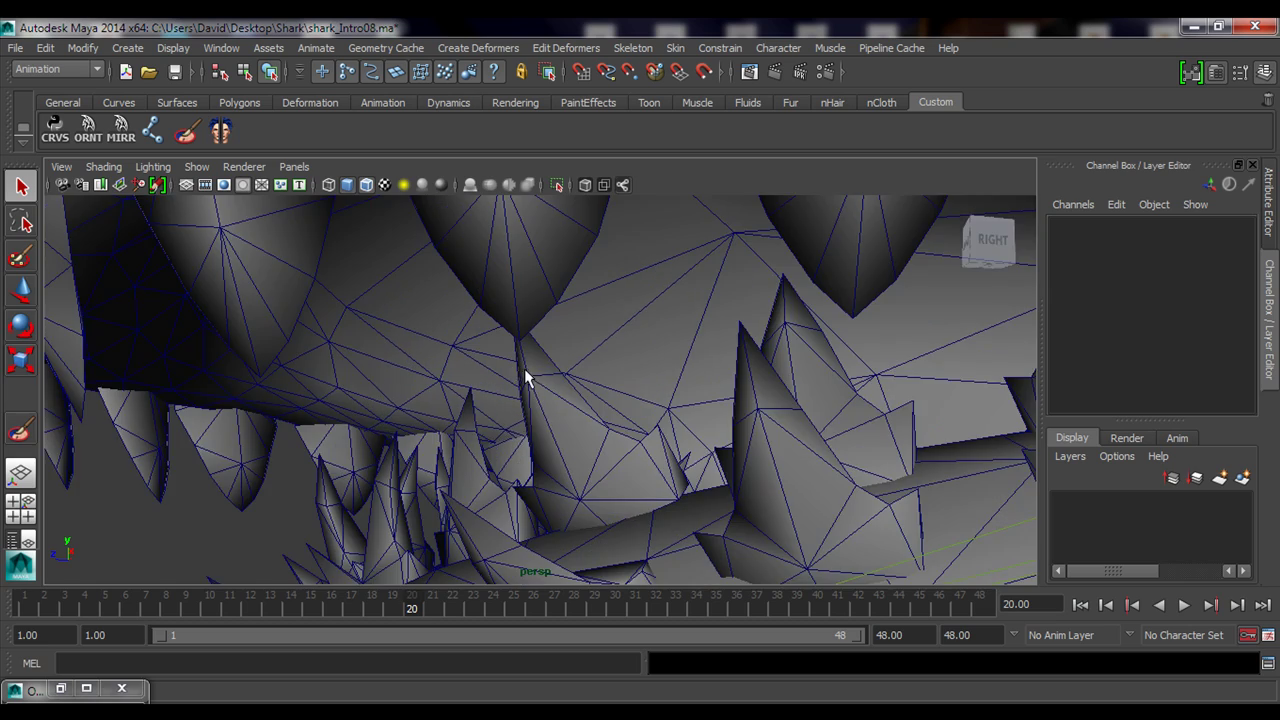
left_click_drag(524, 368, 467, 393, "alt")
middle_click_drag(430, 445, 480, 370, "alt")
left_click_drag(540, 430, 603, 451, "alt")
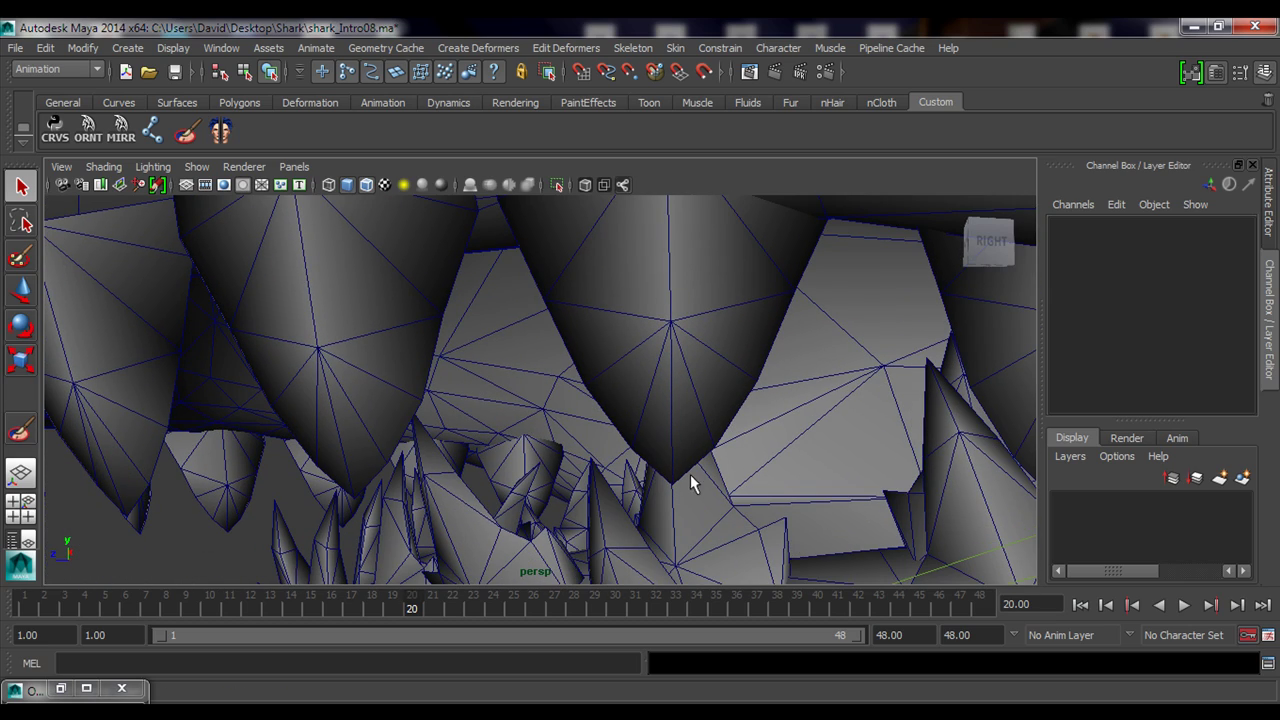
right_click_drag(645, 476, 548, 465, "alt")
middle_click_drag(716, 405, 634, 403, "alt")
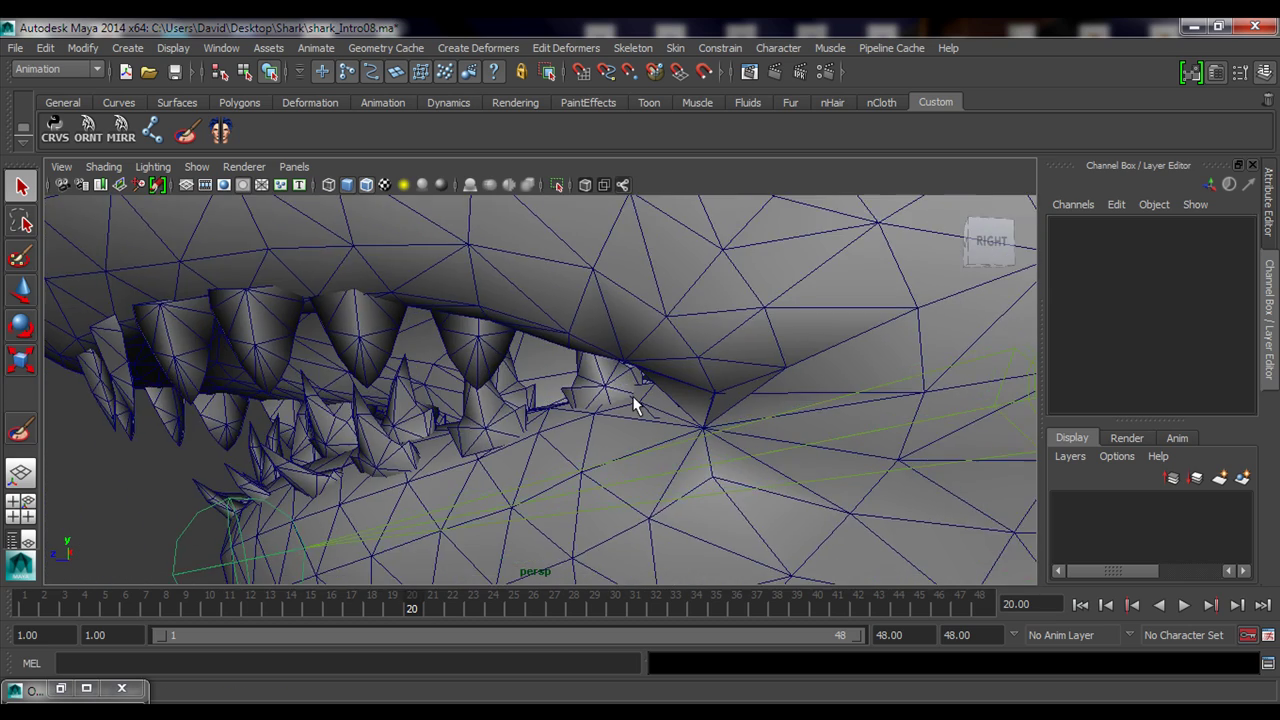
right_click_drag(634, 403, 419, 357, "alt")
left_click_drag(321, 385, 506, 400, "alt")
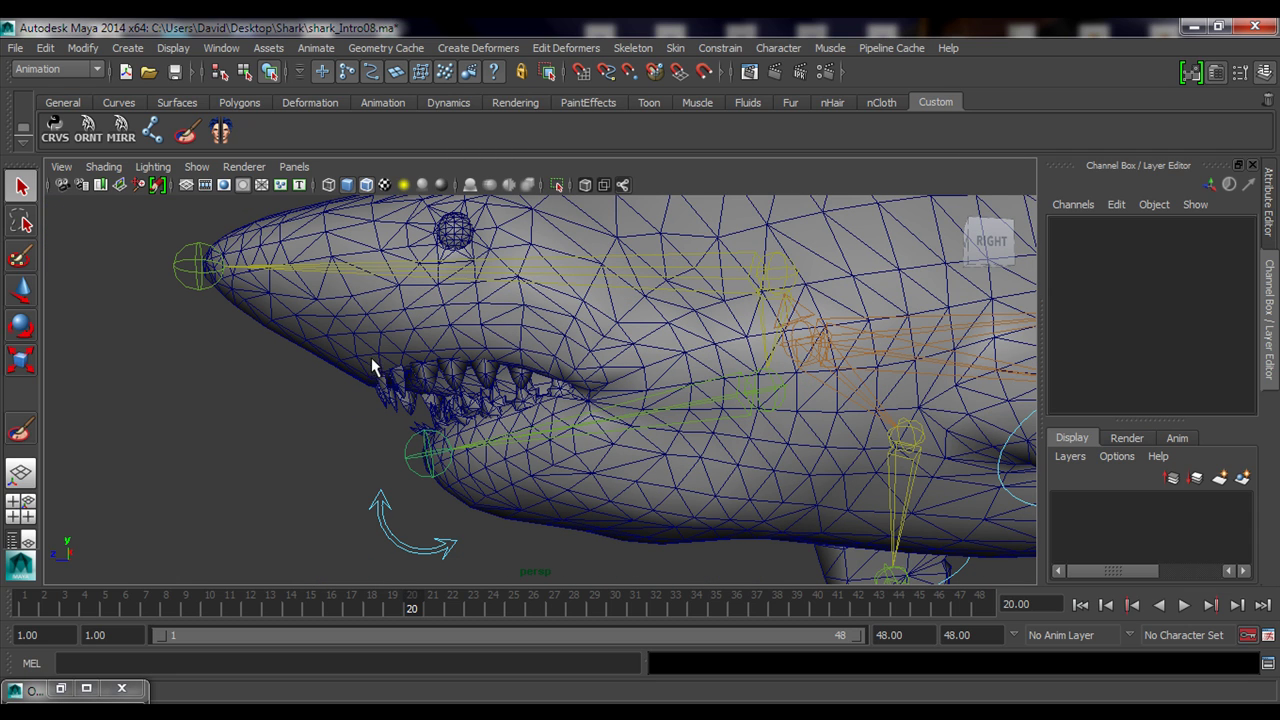
left_click_drag(539, 362, 603, 436, "alt")
middle_click_drag(603, 436, 560, 359, "alt")
right_click_drag(423, 403, 551, 400, "alt")
left_click_drag(551, 400, 470, 401, "alt")
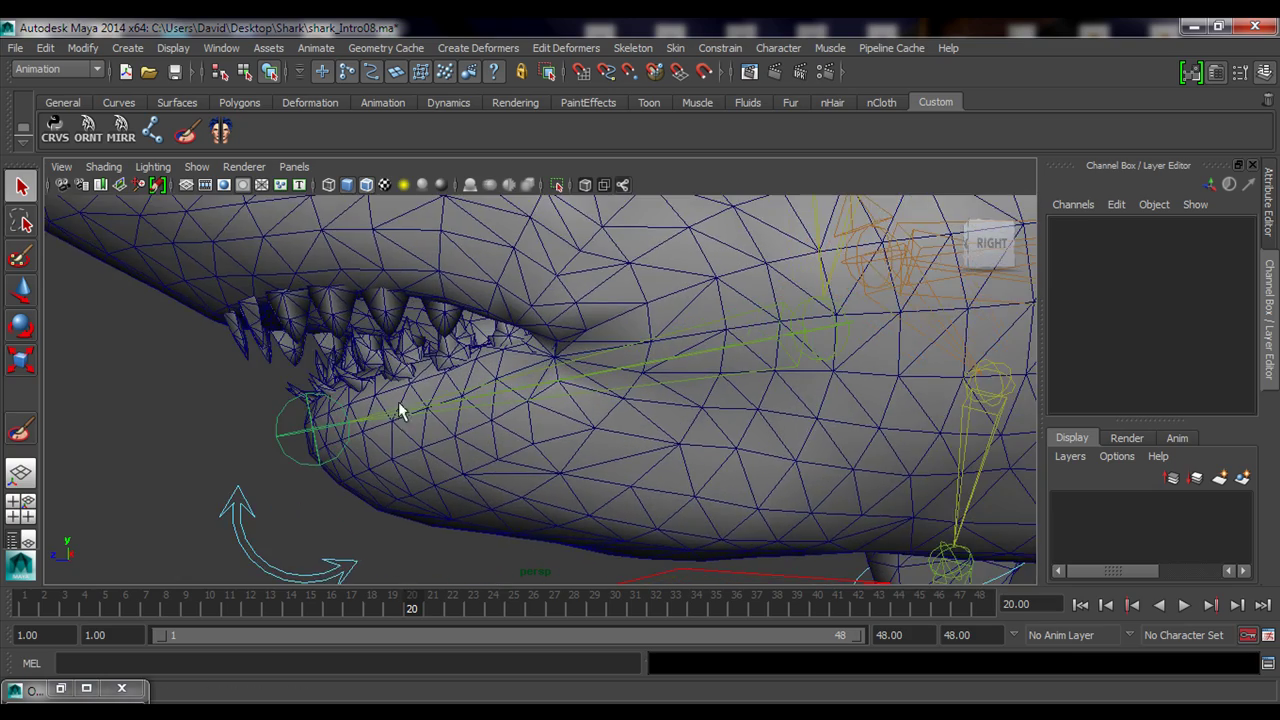
right_click_drag(400, 404, 490, 408, "alt")
middle_click_drag(300, 395, 409, 426, "alt")
left_click_drag(409, 426, 720, 418, "alt")
middle_click_drag(721, 414, 449, 434, "alt")
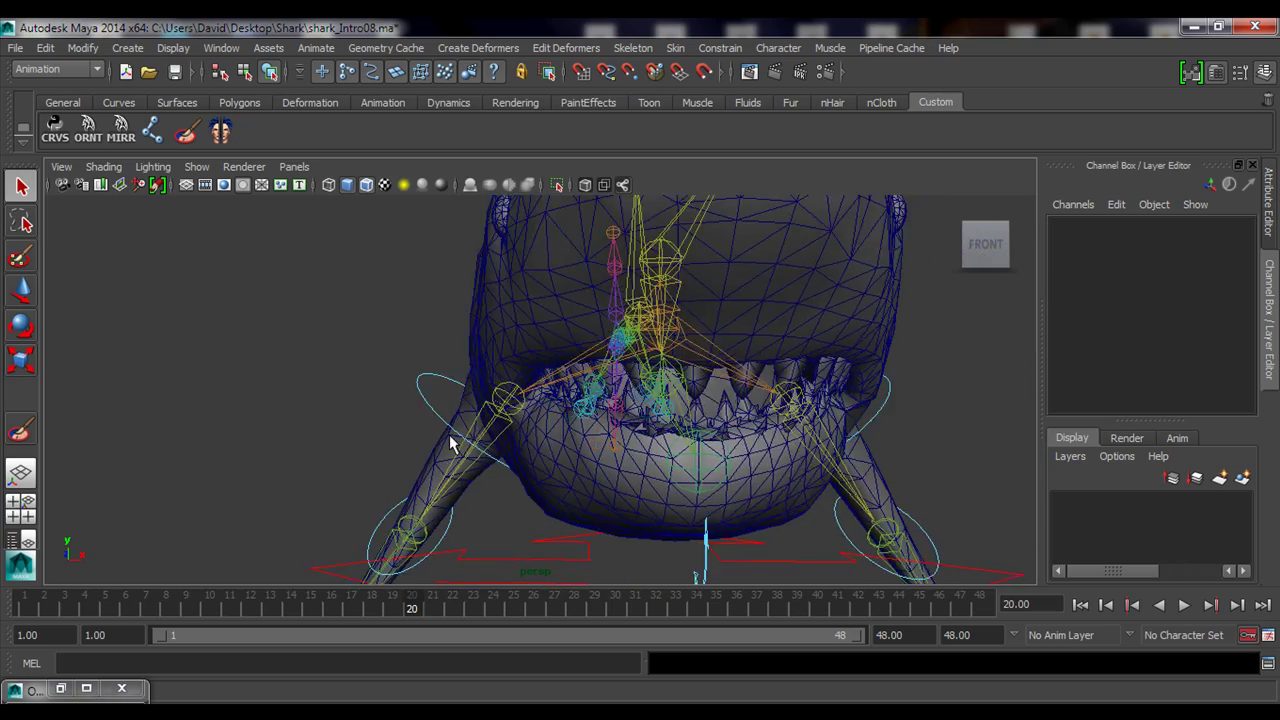
left_click_drag(640, 434, 340, 436, "alt")
Select the shark model and switch it to vertex selection, viewing the teeth from inside the mouth
left_click(561, 452)
middle_click_drag(588, 448, 603, 456, "alt")
left_click_drag(603, 456, 632, 438, "alt")
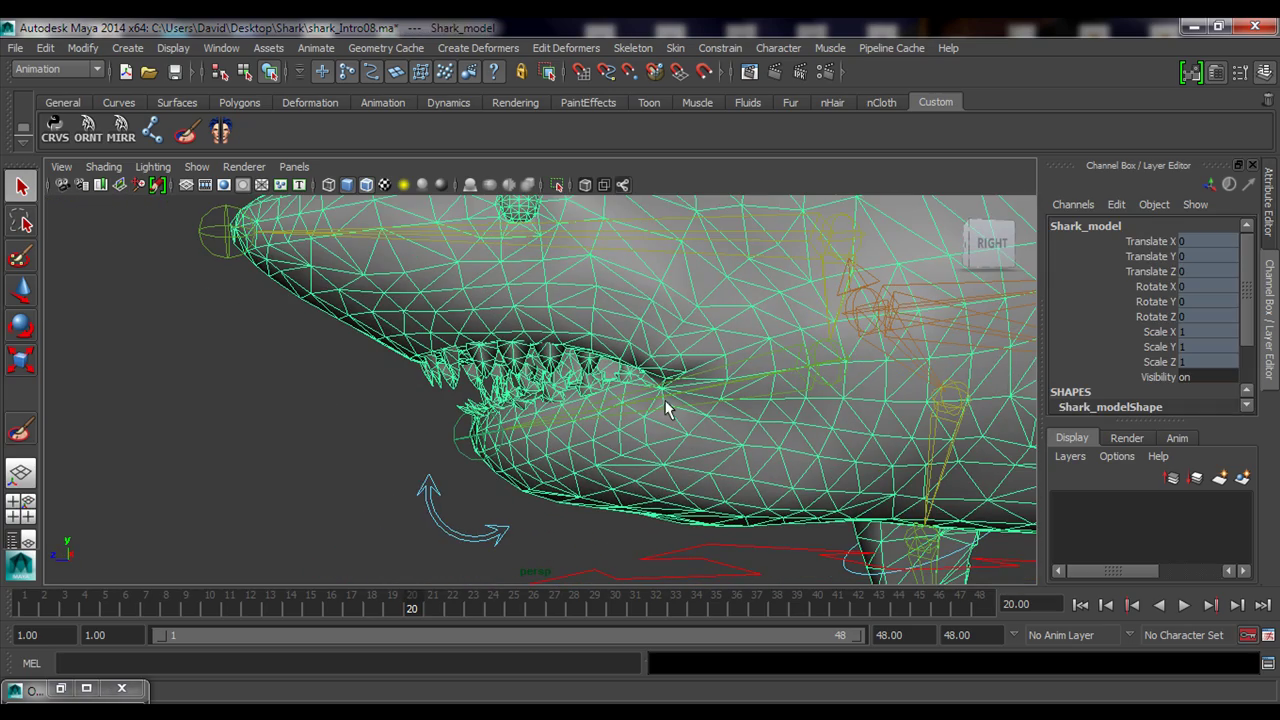
left_click_drag(652, 426, 576, 318, "alt")
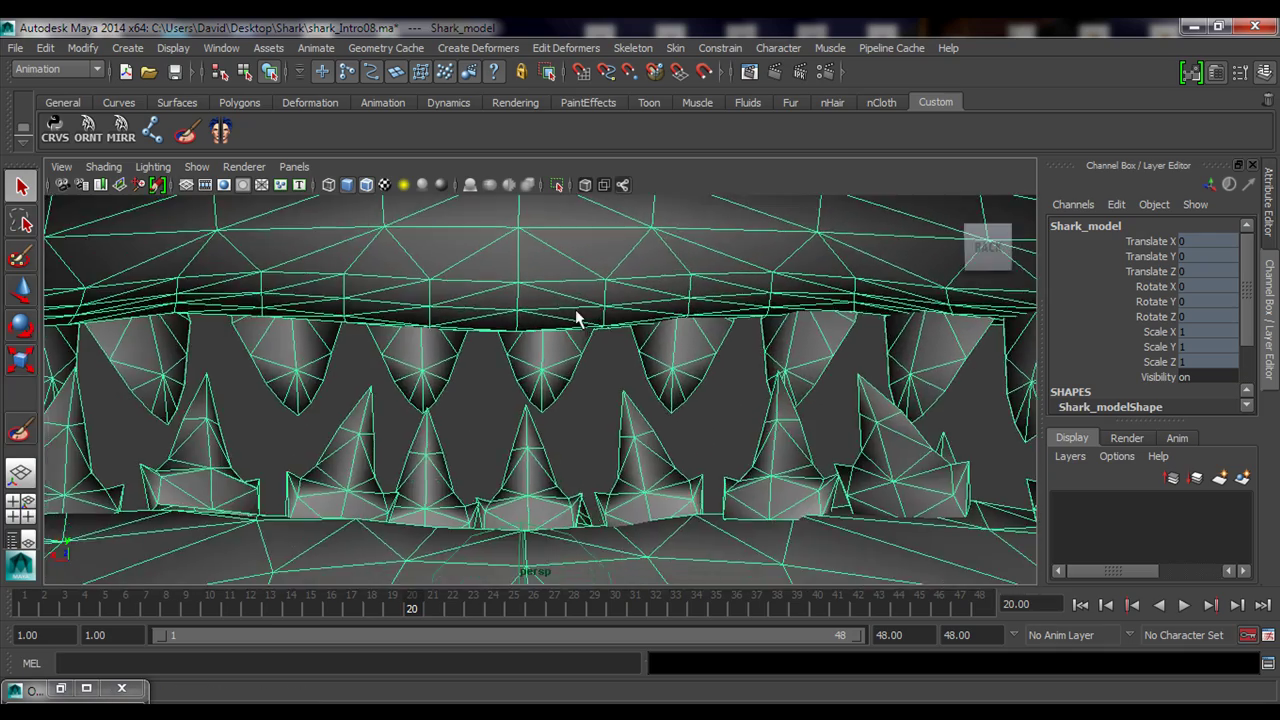
left_click_drag(533, 437, 534, 377, "alt")
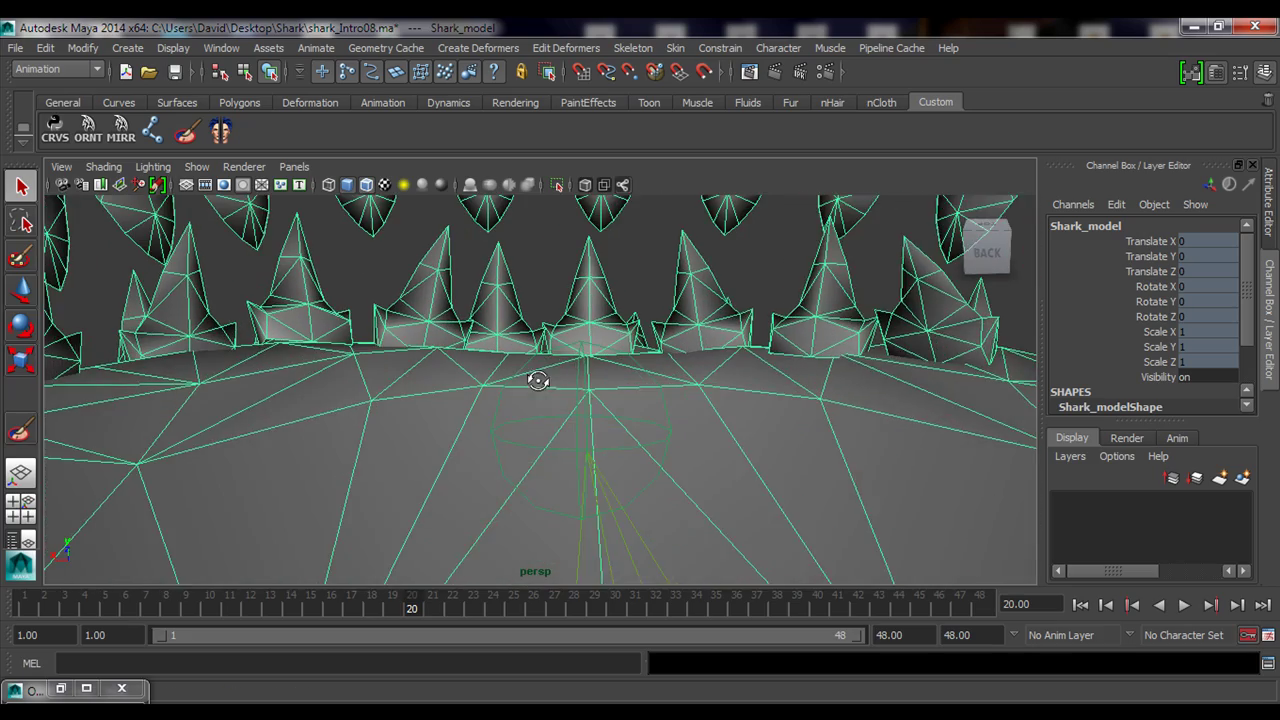
middle_click_drag(534, 377, 587, 403, "alt")
left_click_drag(587, 403, 628, 440, "alt")
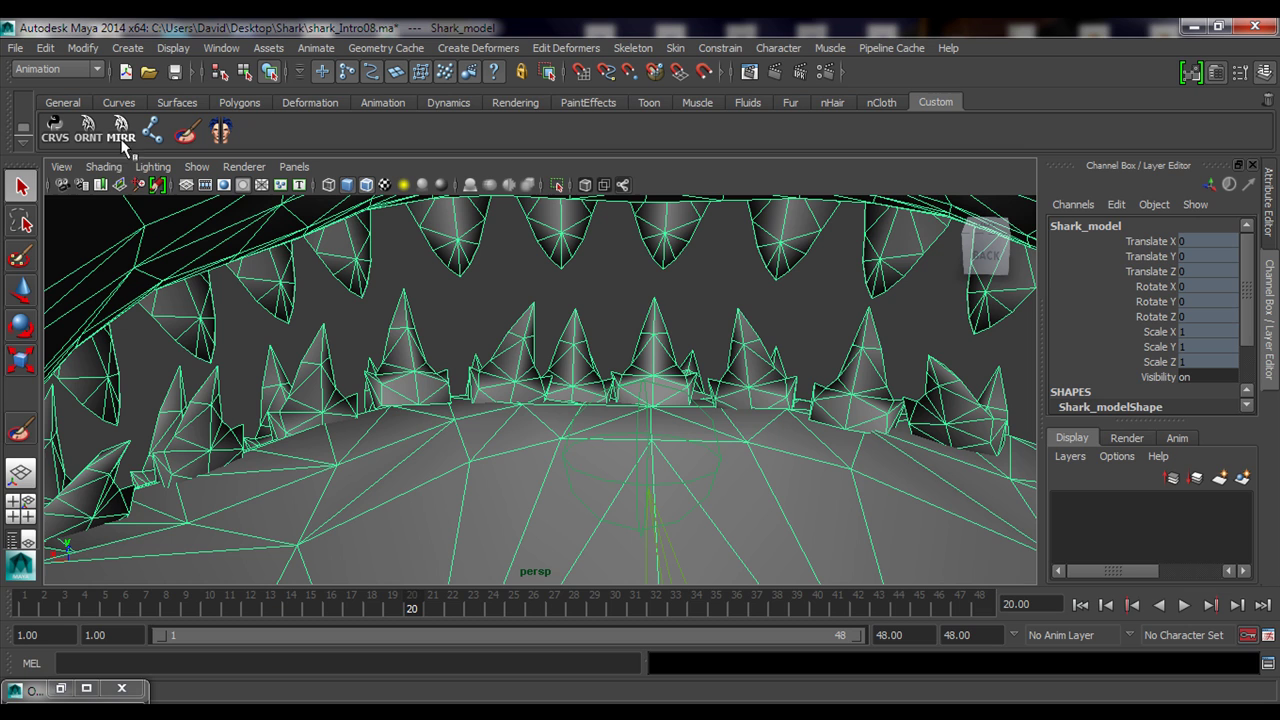
right_click_drag(505, 395, 422, 310)
left_click(616, 376)
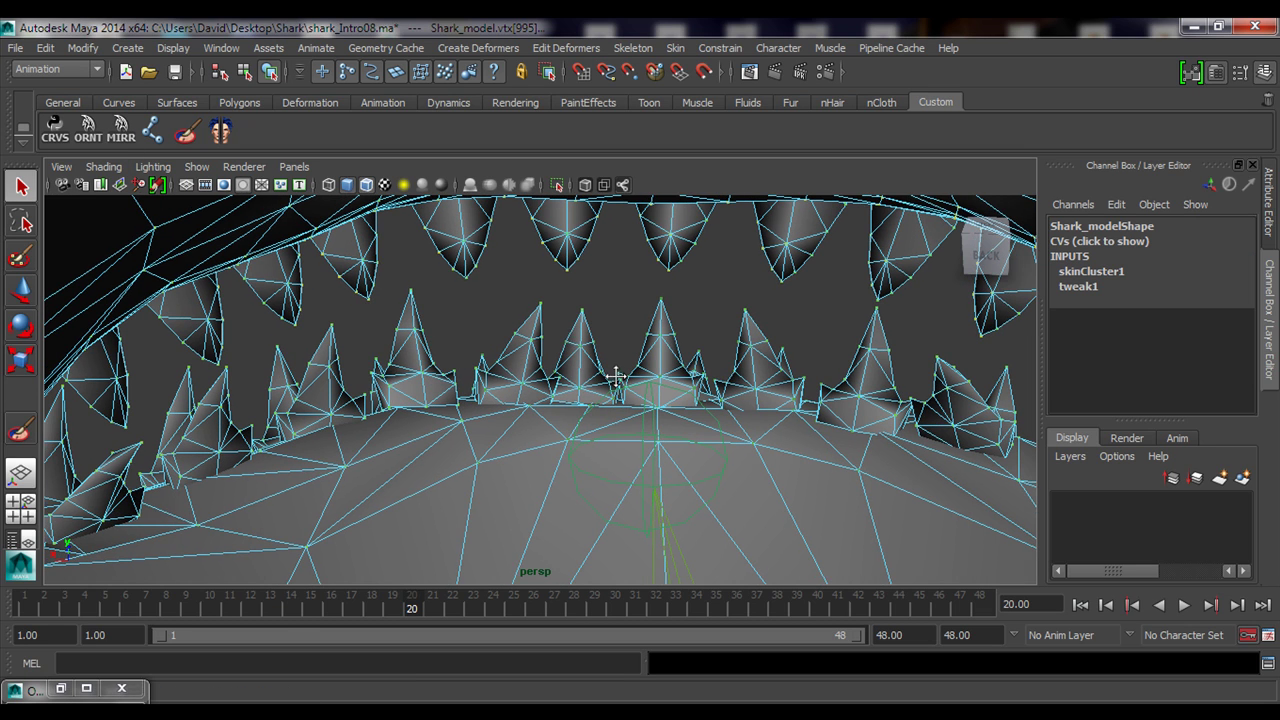
Lasso-select the vertices of the lower teeth on the shark model with the Lasso tool
left_click(21, 222)
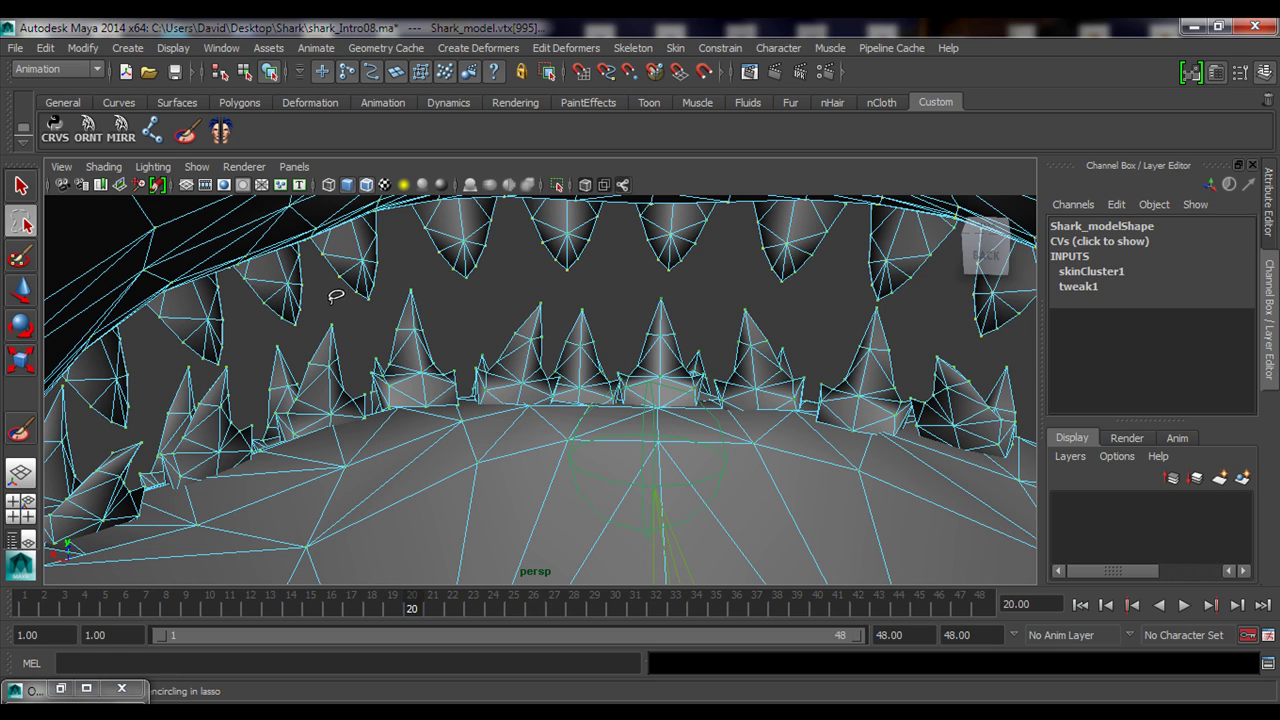
mouse_move(404, 271)
left_mouse_down()
mouse_move(459, 305)
mouse_move(702, 283)
mouse_move(727, 312)
mouse_move(737, 288)
mouse_move(793, 298)
mouse_move(820, 343)
mouse_move(814, 496)
mouse_move(712, 550)
mouse_move(372, 519)
mouse_move(212, 538)
mouse_move(135, 513)
mouse_move(106, 470)
mouse_move(112, 442)
mouse_move(152, 432)
mouse_move(160, 378)
mouse_move(180, 352)
mouse_move(220, 366)
mouse_move(314, 330)
mouse_move(328, 300)
left_mouse_up()
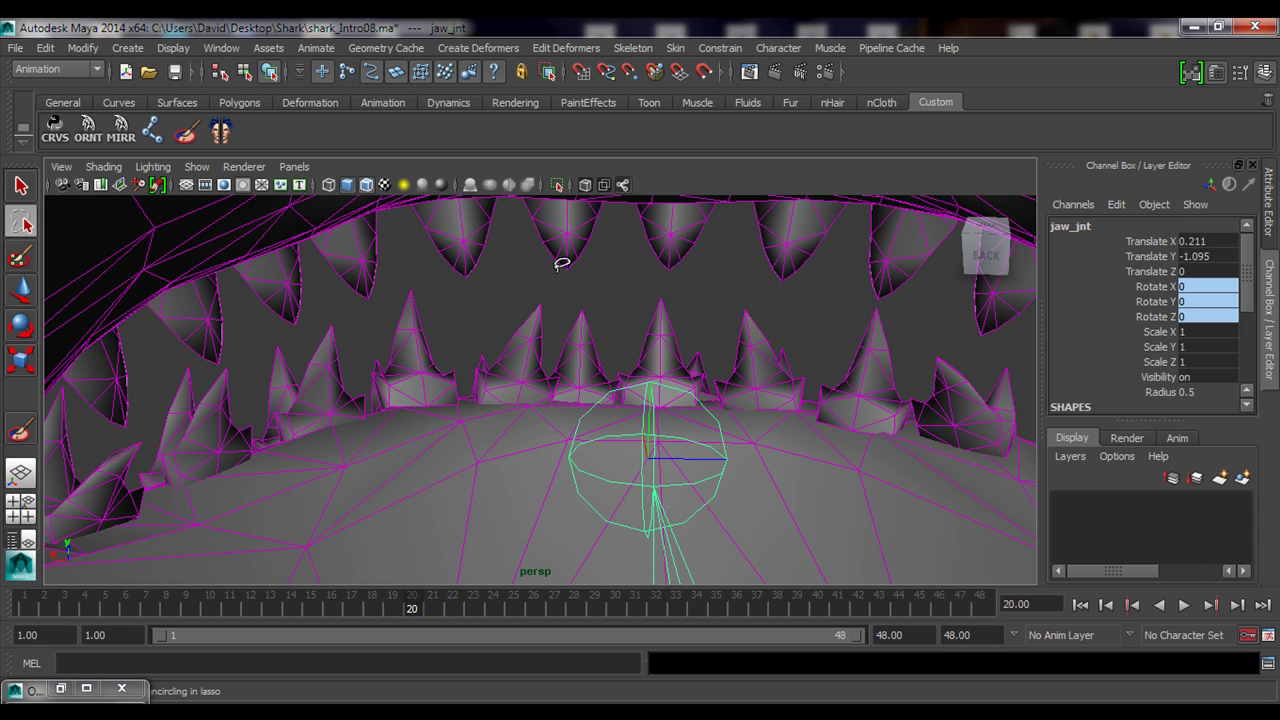
left_click_drag(496, 367, 491, 403, "alt")
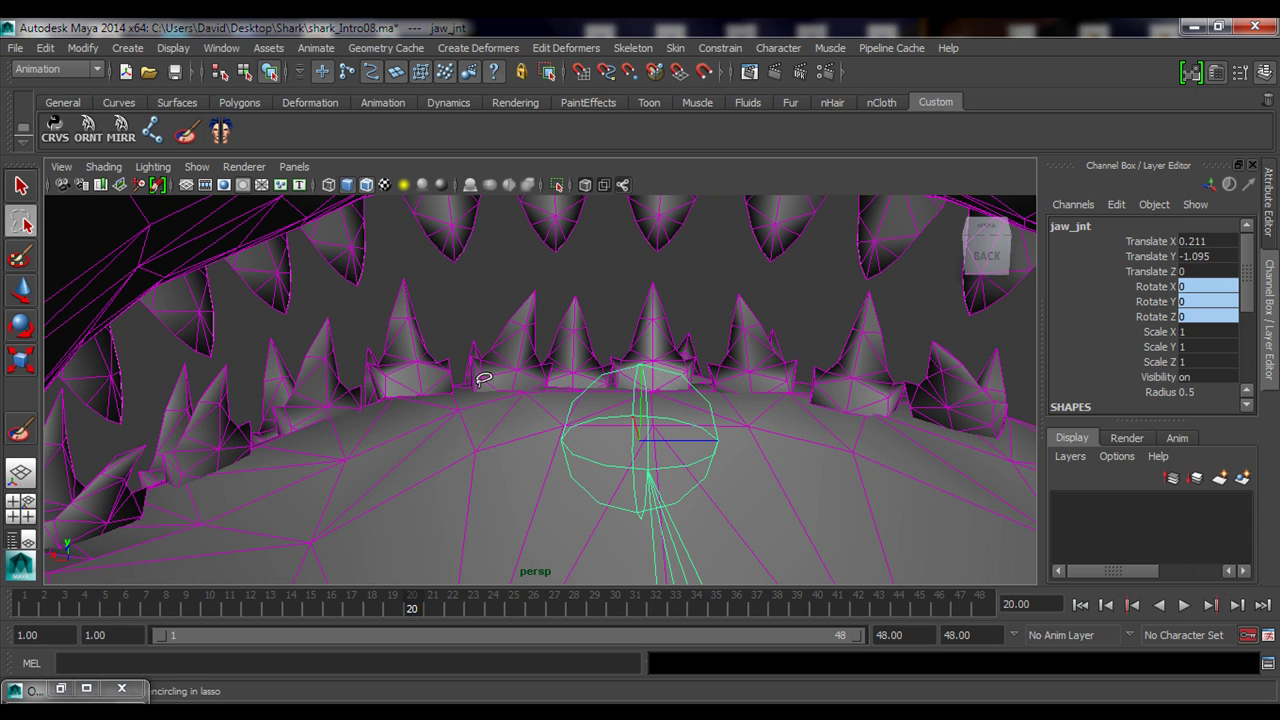
right_click_drag(535, 352, 465, 309)
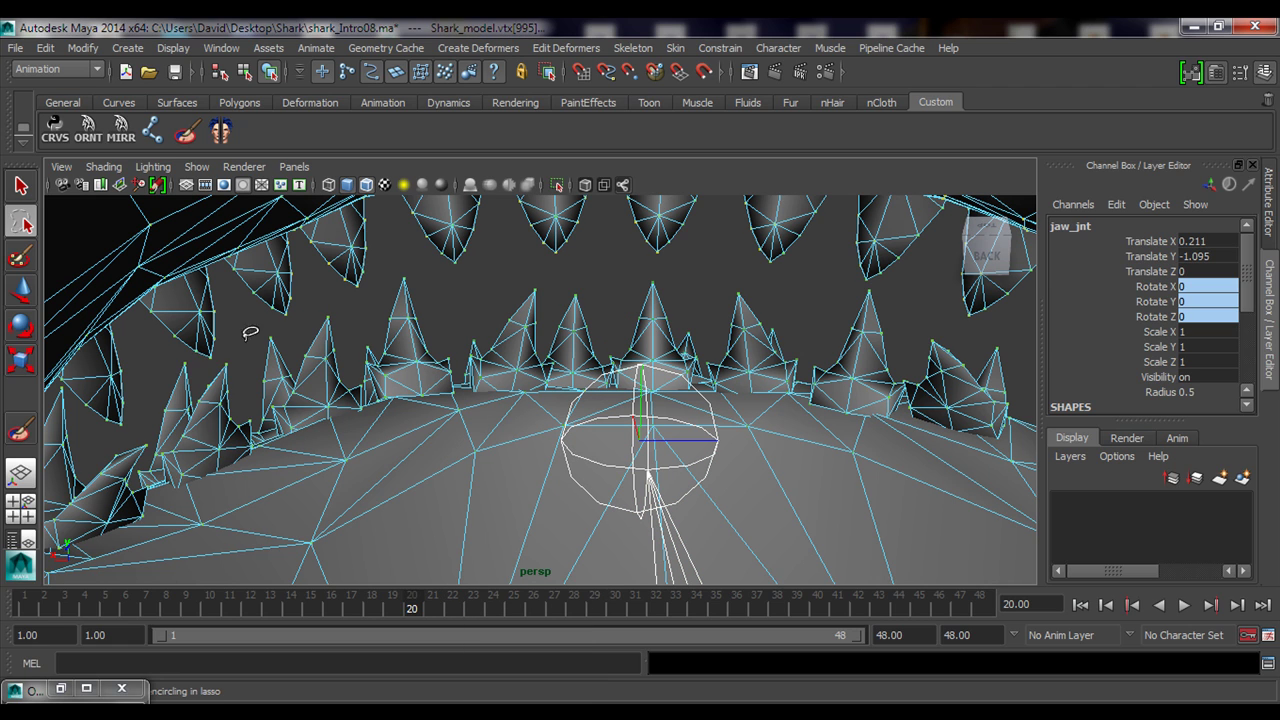
mouse_move(152, 404)
left_mouse_down()
mouse_move(176, 356)
mouse_move(212, 368)
mouse_move(238, 337)
mouse_move(408, 261)
mouse_move(502, 291)
mouse_move(685, 263)
mouse_move(775, 342)
mouse_move(799, 492)
mouse_move(669, 538)
mouse_move(497, 516)
mouse_move(262, 555)
mouse_move(106, 522)
mouse_move(87, 487)
mouse_move(102, 450)
mouse_move(145, 422)
left_mouse_up()
Lasso the vertices around the rear lower teeth near the mouth corner, and check the lower-jaw selection from outside
middle_click_drag(531, 389, 546, 376, "alt")
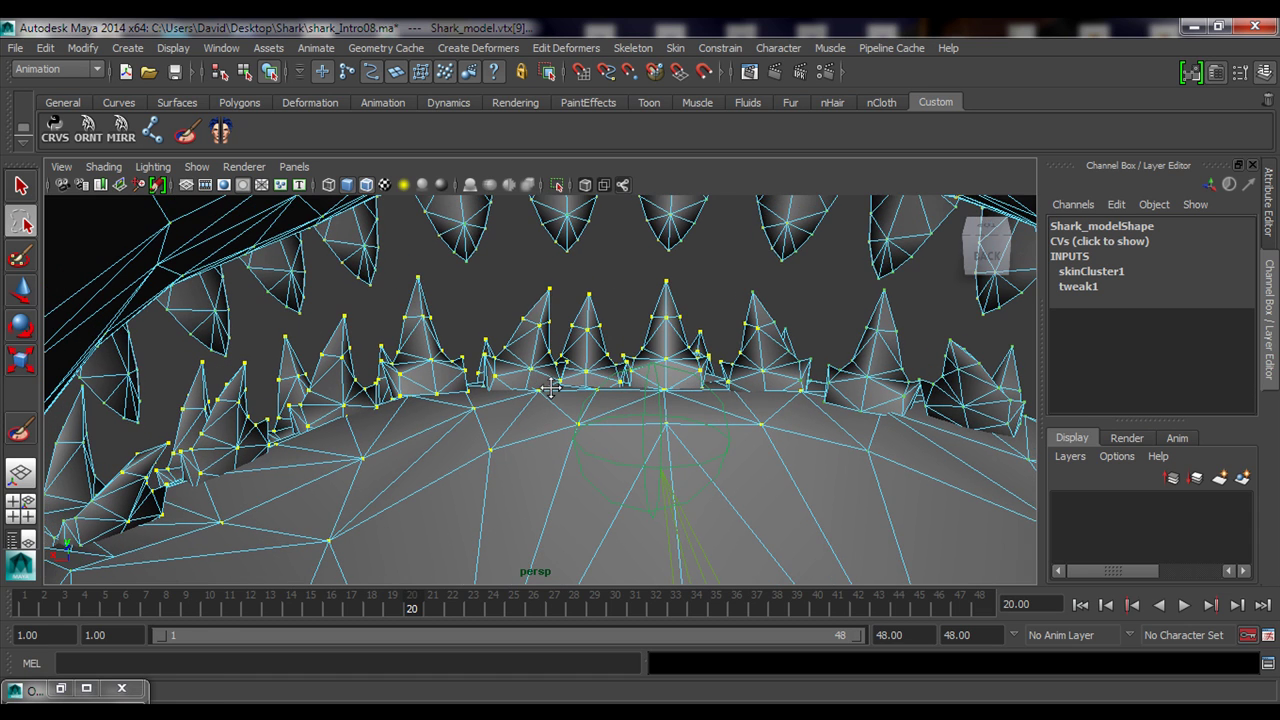
right_click_drag(589, 301, 547, 330, "alt")
middle_click_drag(547, 330, 710, 308, "alt")
left_click_drag(600, 350, 515, 410, "alt")
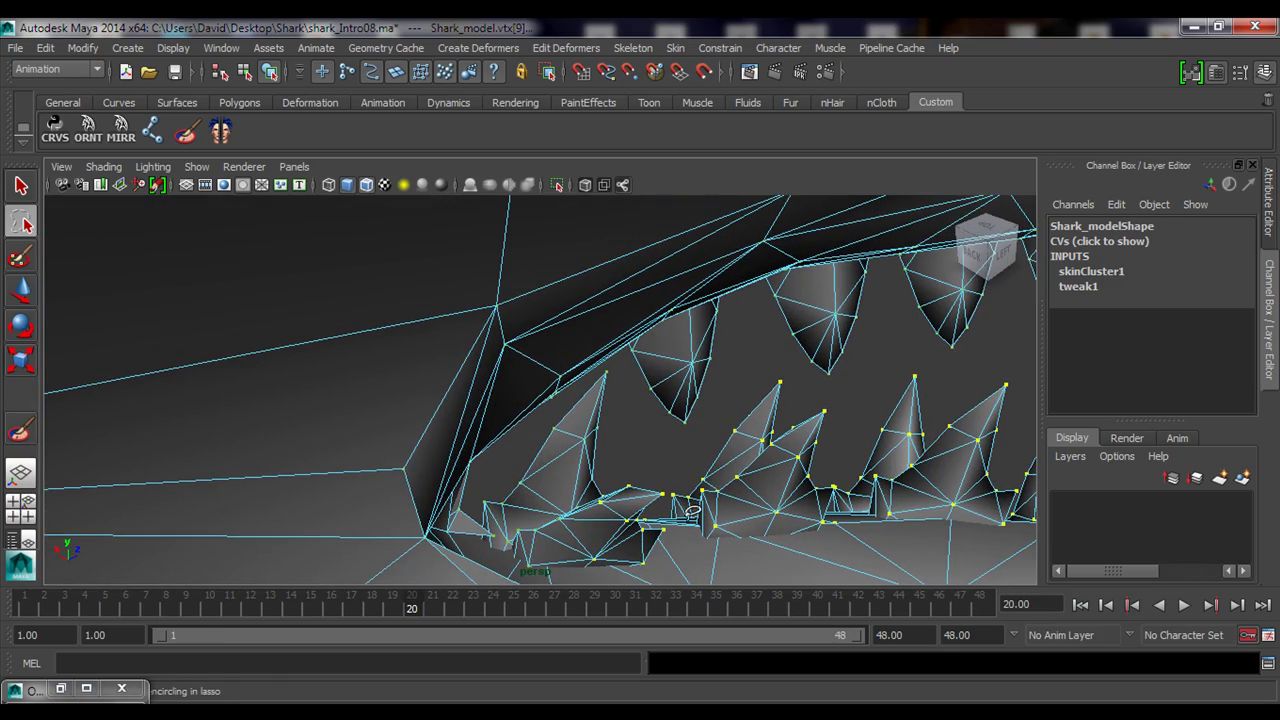
mouse_move(697, 545)
left_mouse_down()
mouse_move(676, 456)
mouse_move(628, 371)
mouse_move(605, 360)
mouse_move(485, 502)
mouse_move(502, 561)
mouse_move(614, 569)
left_mouse_up()
left_click_drag(869, 466, 480, 452, "alt")
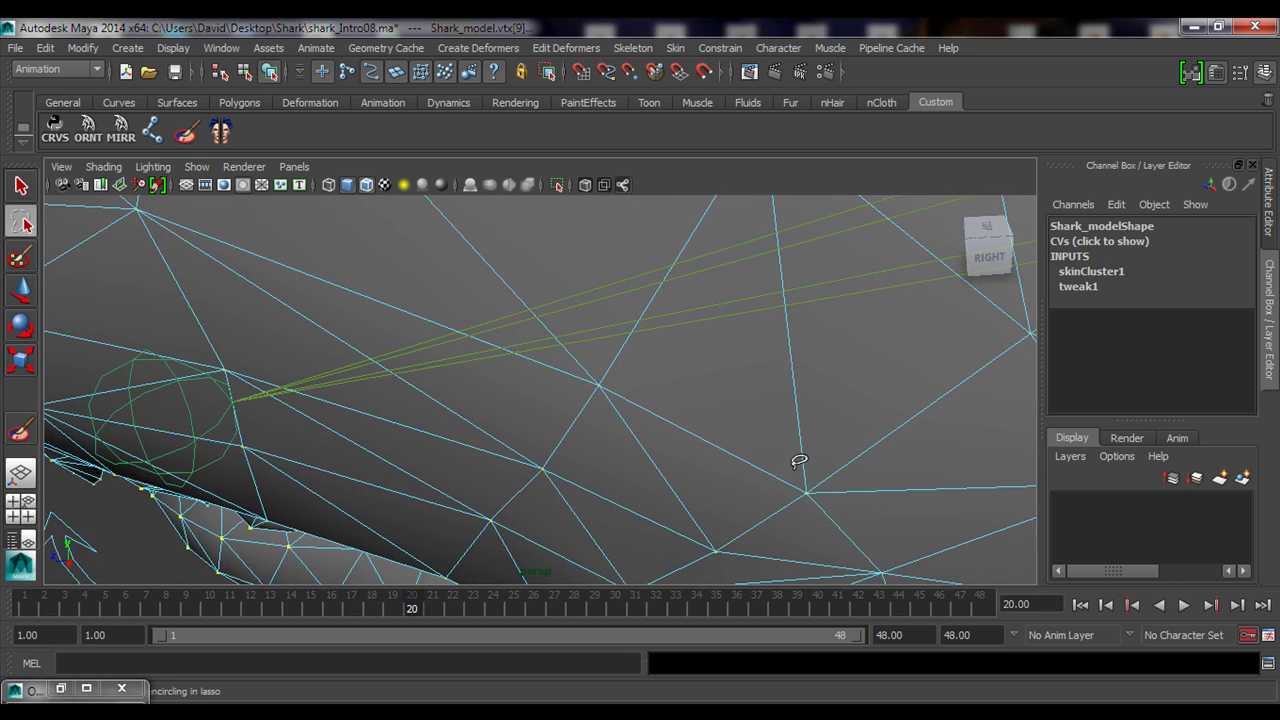
right_click_drag(800, 458, 494, 423, "alt")
left_click_drag(494, 423, 546, 412, "alt")
left_click_drag(403, 415, 227, 297, "alt")
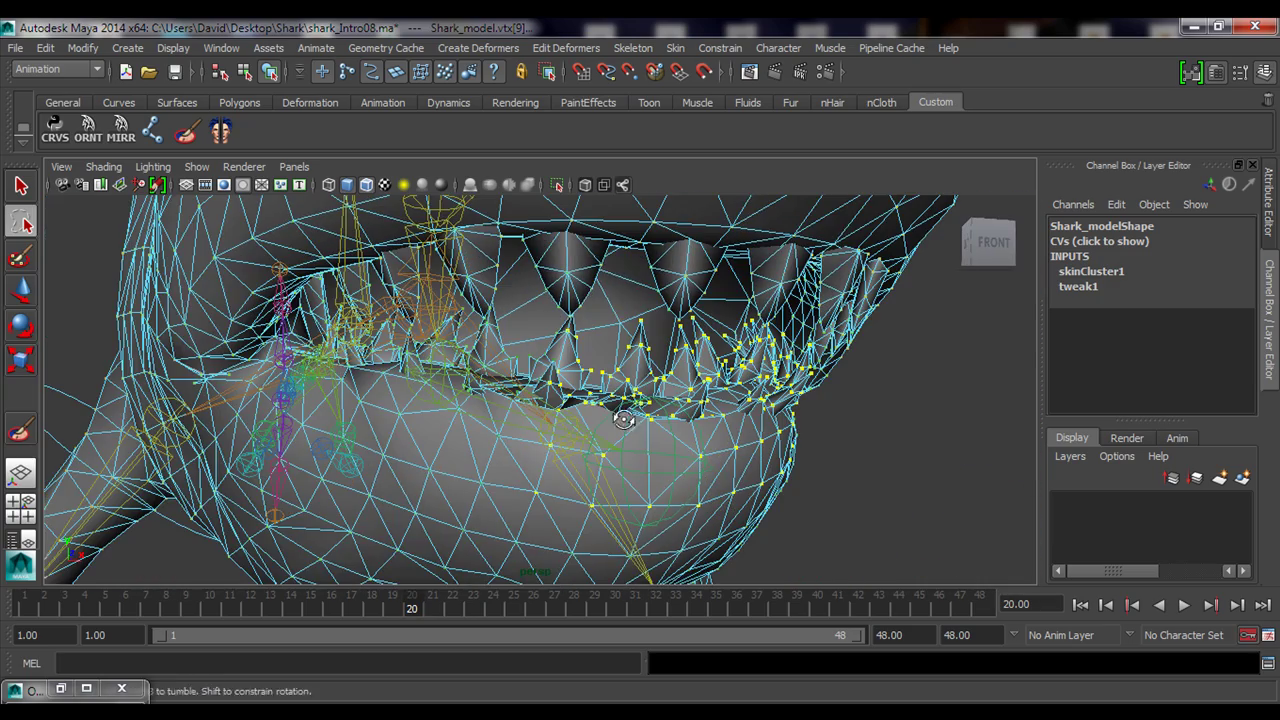
left_click_drag(626, 420, 566, 334, "alt")
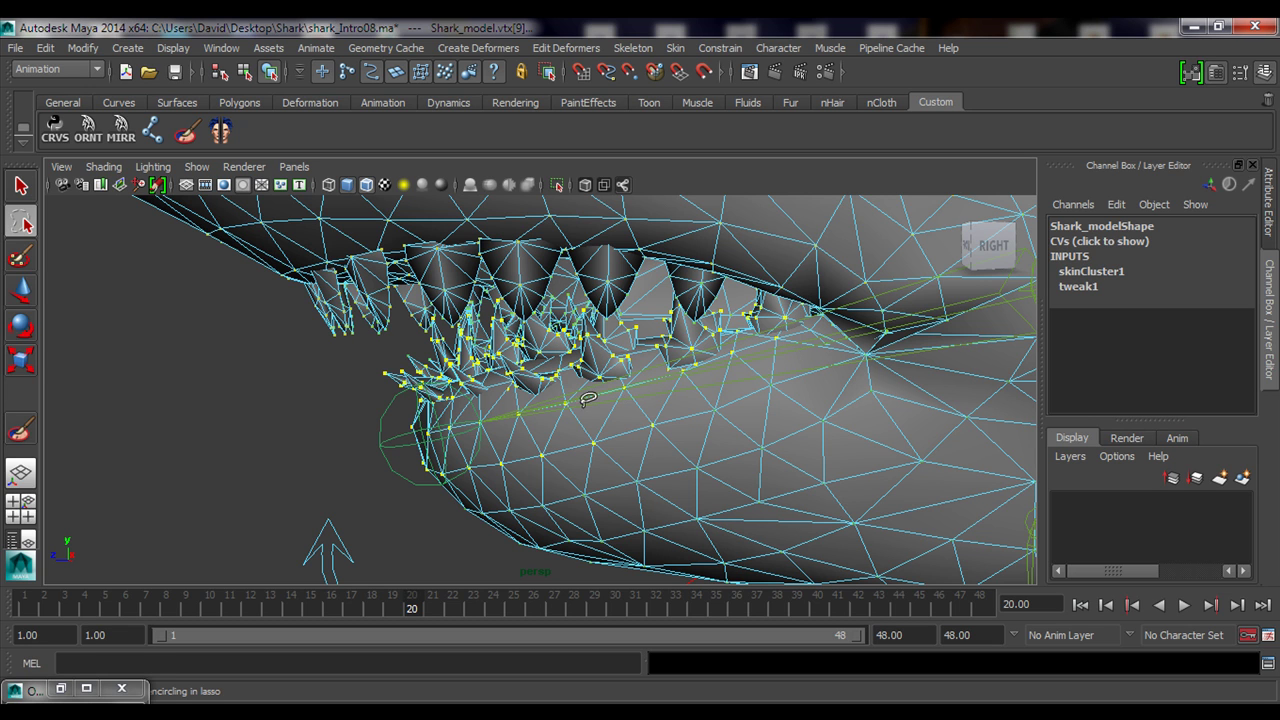
mouse_move(688, 418)
left_mouse_down("alt")
mouse_move(764, 413)
mouse_move(673, 424)
left_mouse_up("alt")
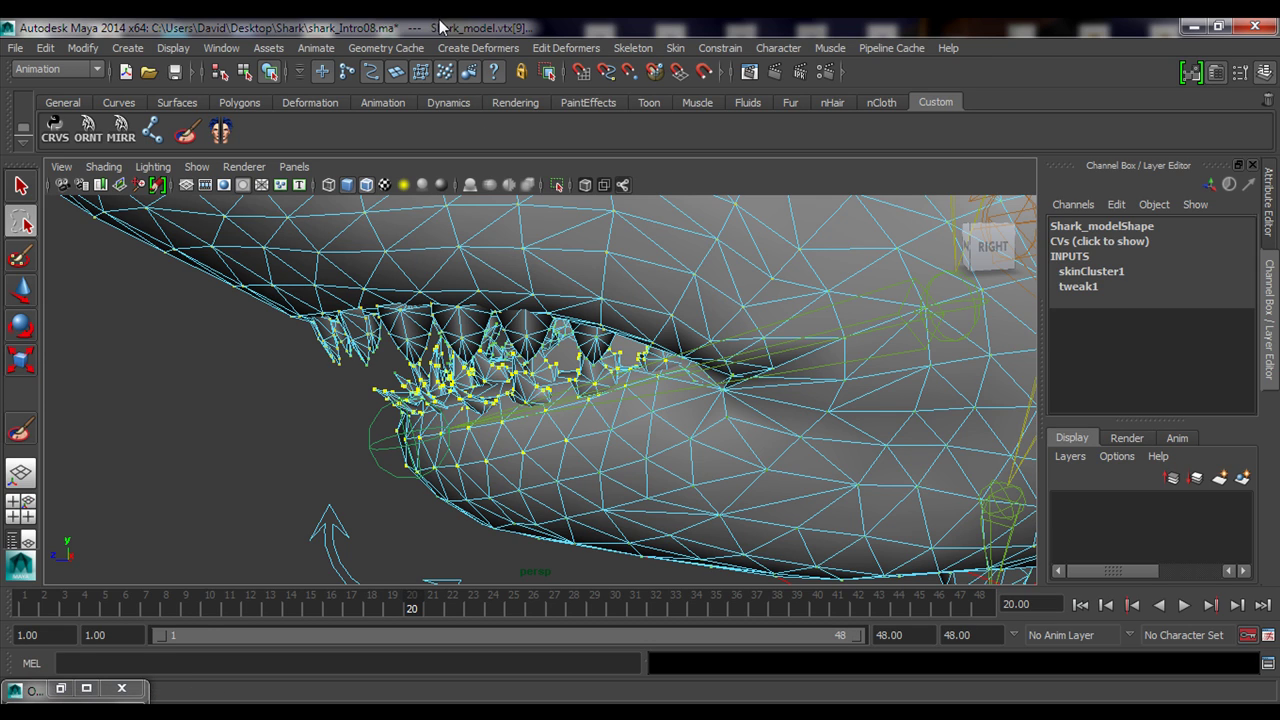
Open the Component Editor for the selected lower-jaw vertices
left_click(222, 48)
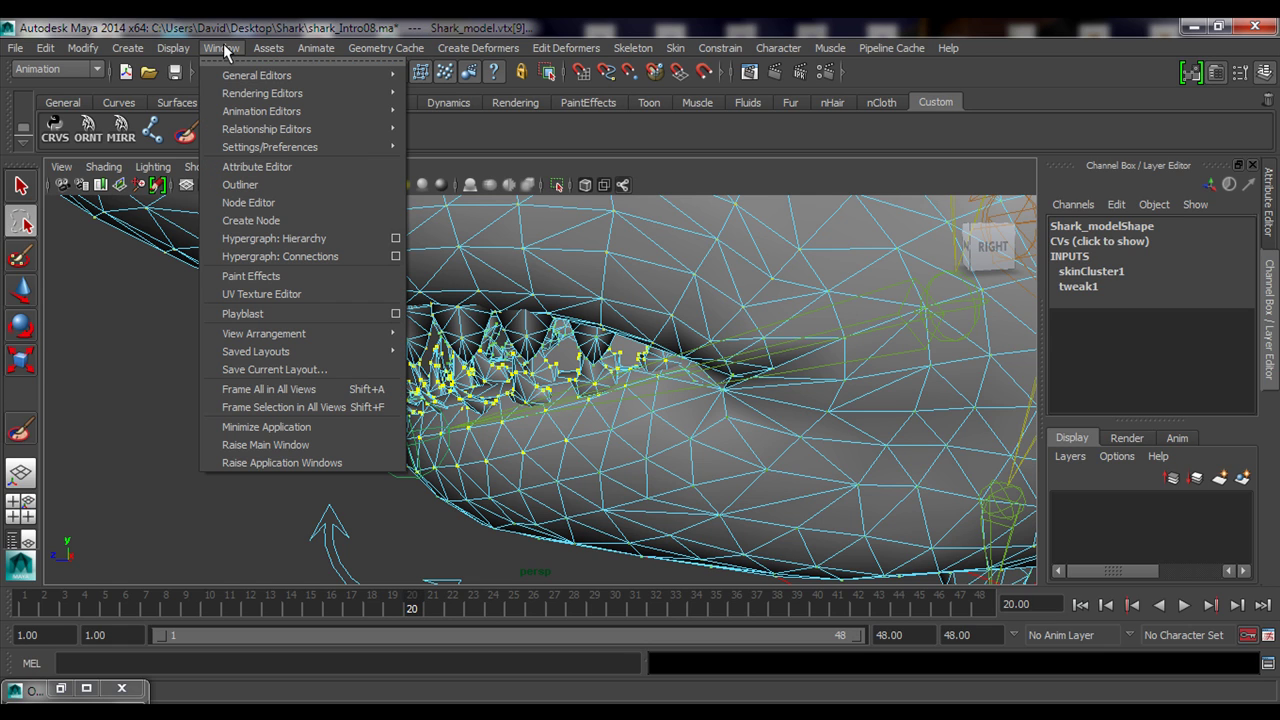
mouse_move(241, 76)
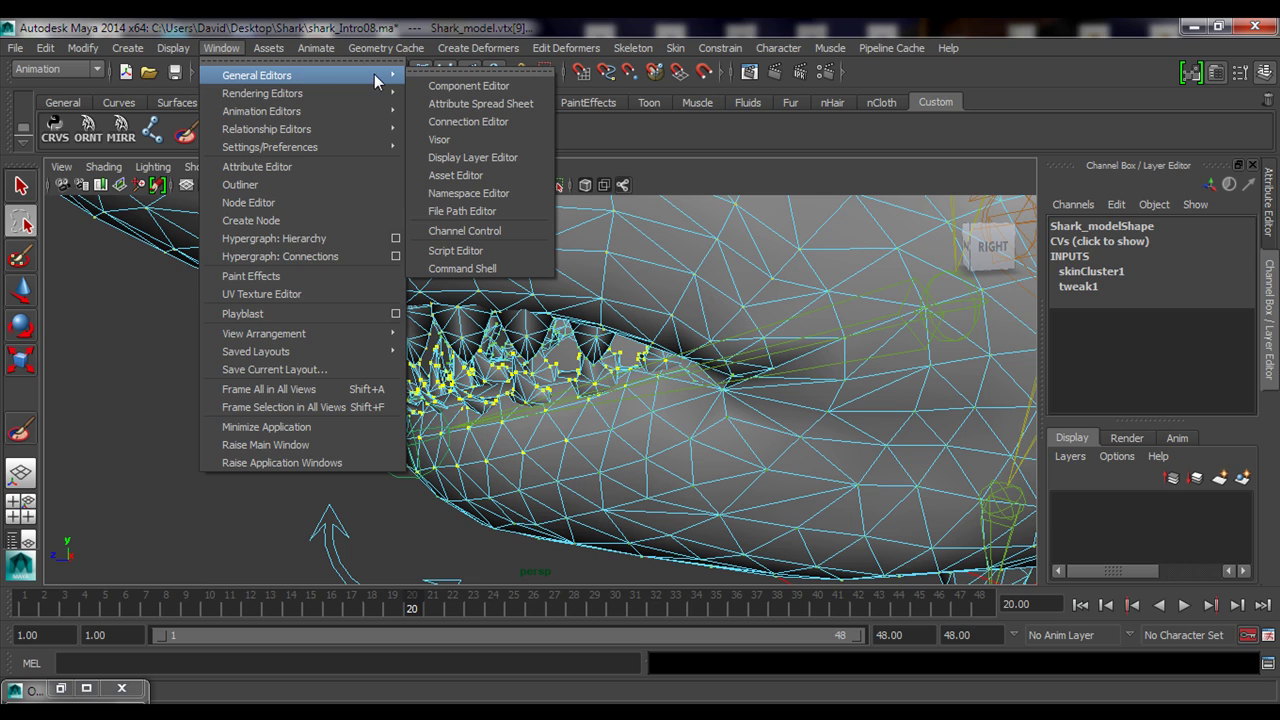
left_click(484, 84)
left_click_drag(689, 165, 649, 161)
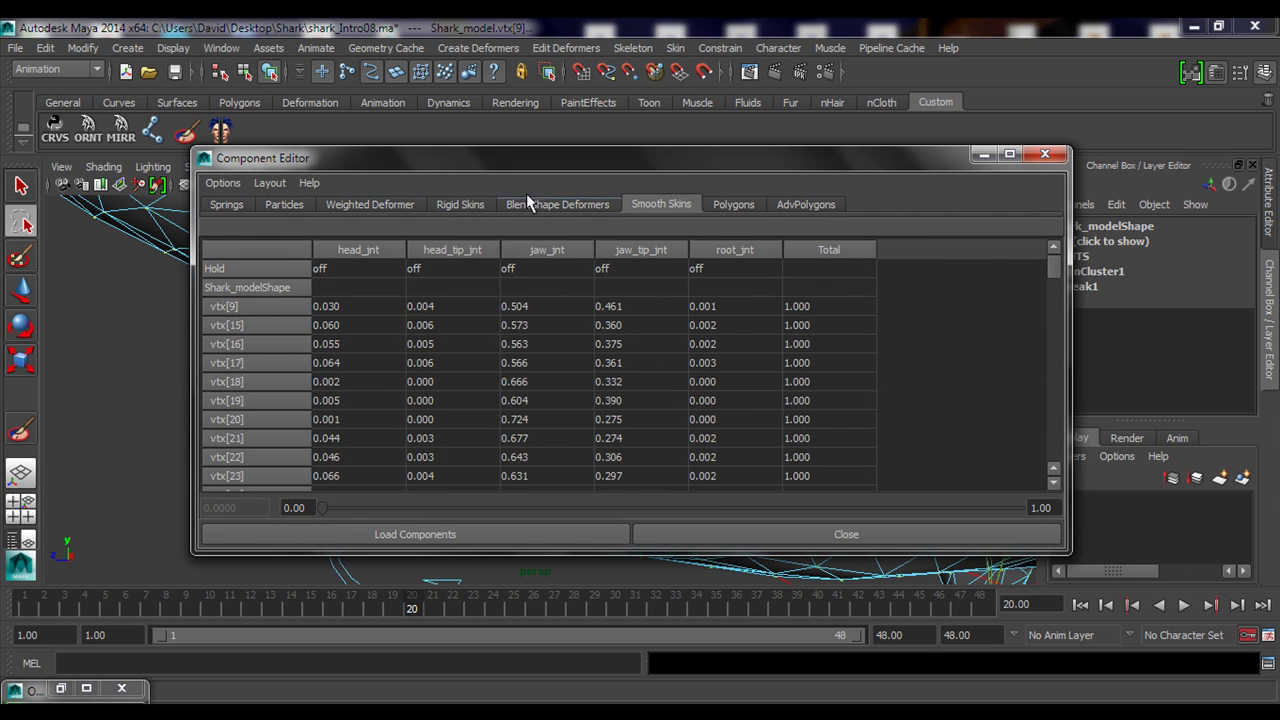
Look through the Component Editor's component categories and return to the Smooth Skins weights
left_click(530, 204)
left_click(730, 204)
left_click(806, 204)
left_click(660, 204)
left_click(588, 206)
left_click(465, 204)
left_click(340, 204)
left_click(286, 204)
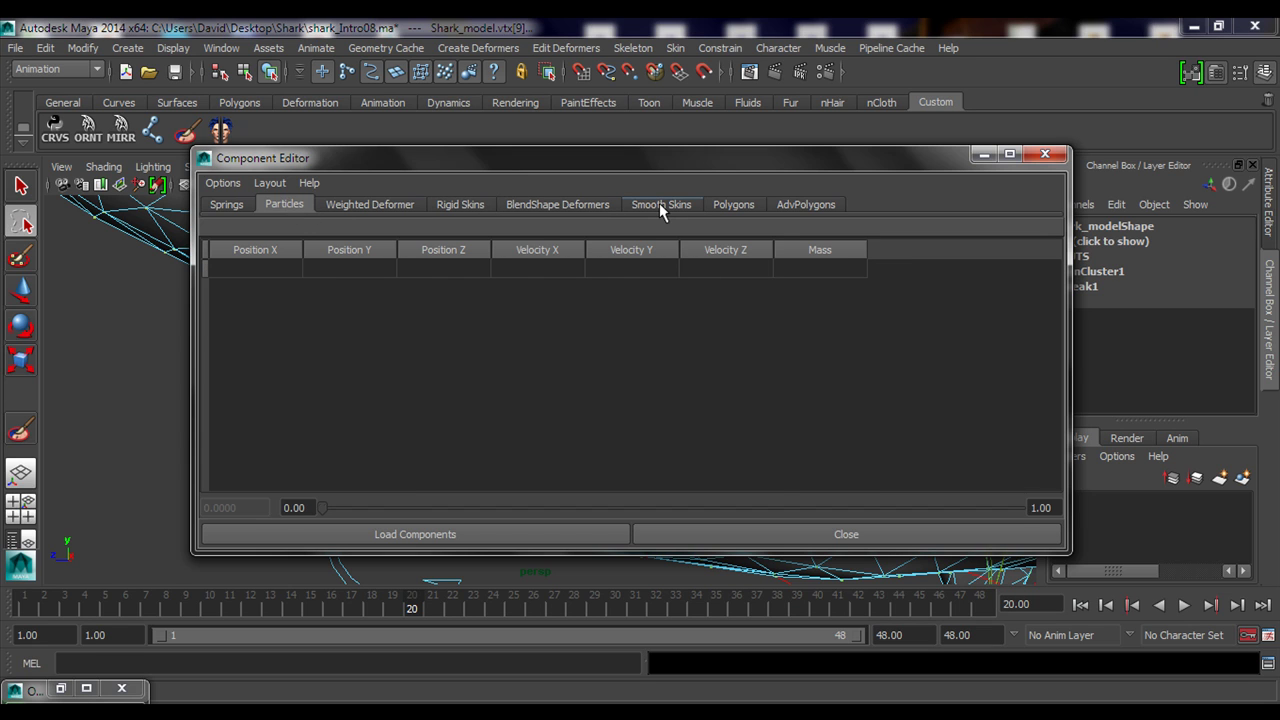
left_click(659, 204)
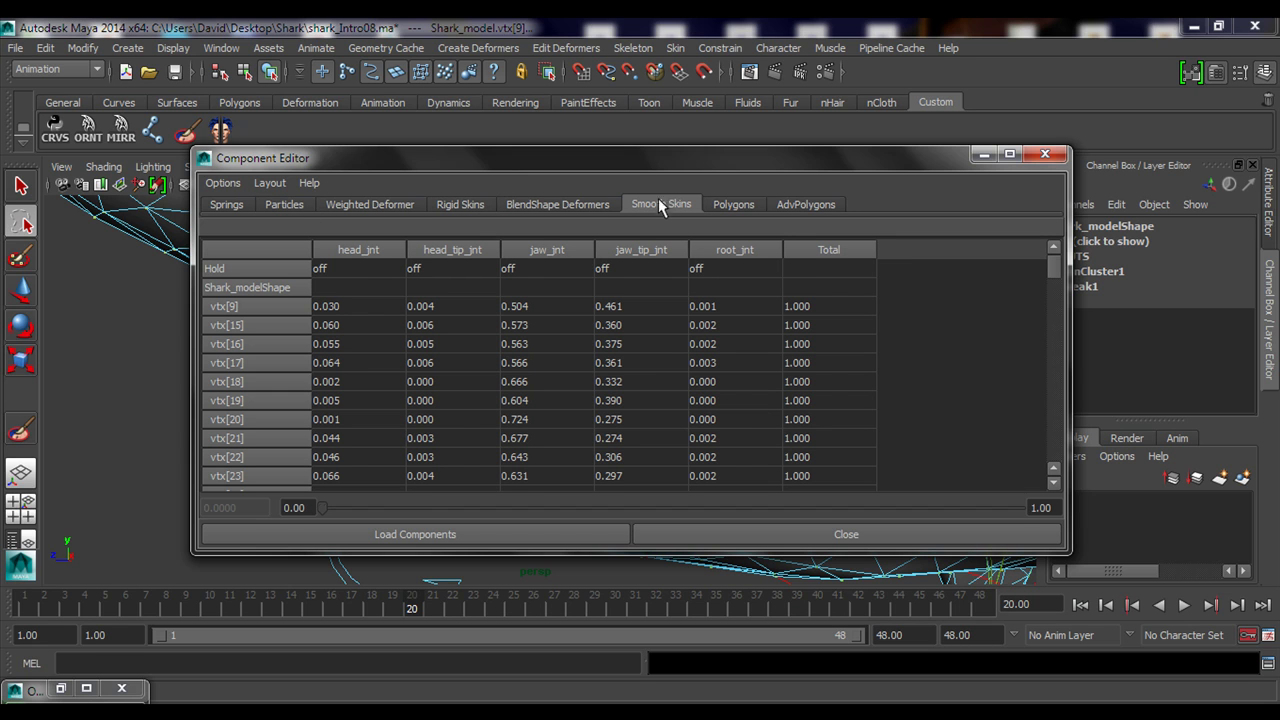
Load the selected vertices into the Component Editor and reposition its window over the viewport
left_click_drag(654, 158, 736, 389)
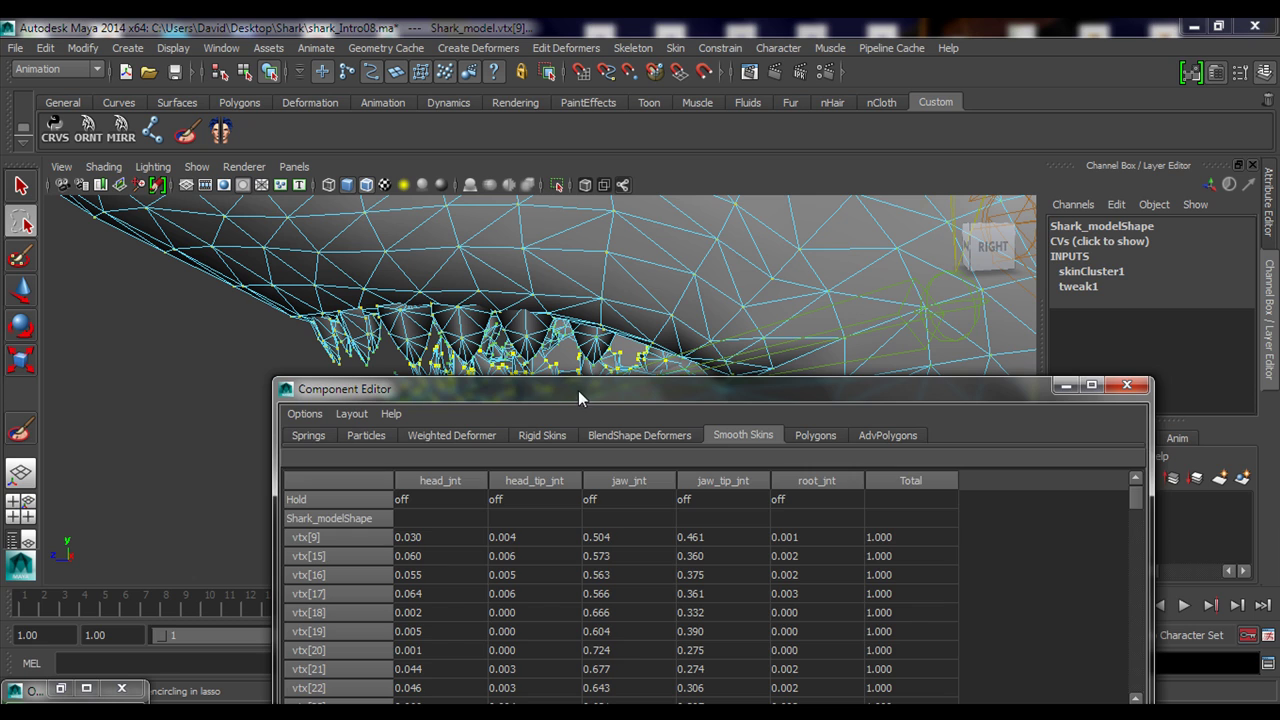
left_click_drag(578, 390, 579, 185)
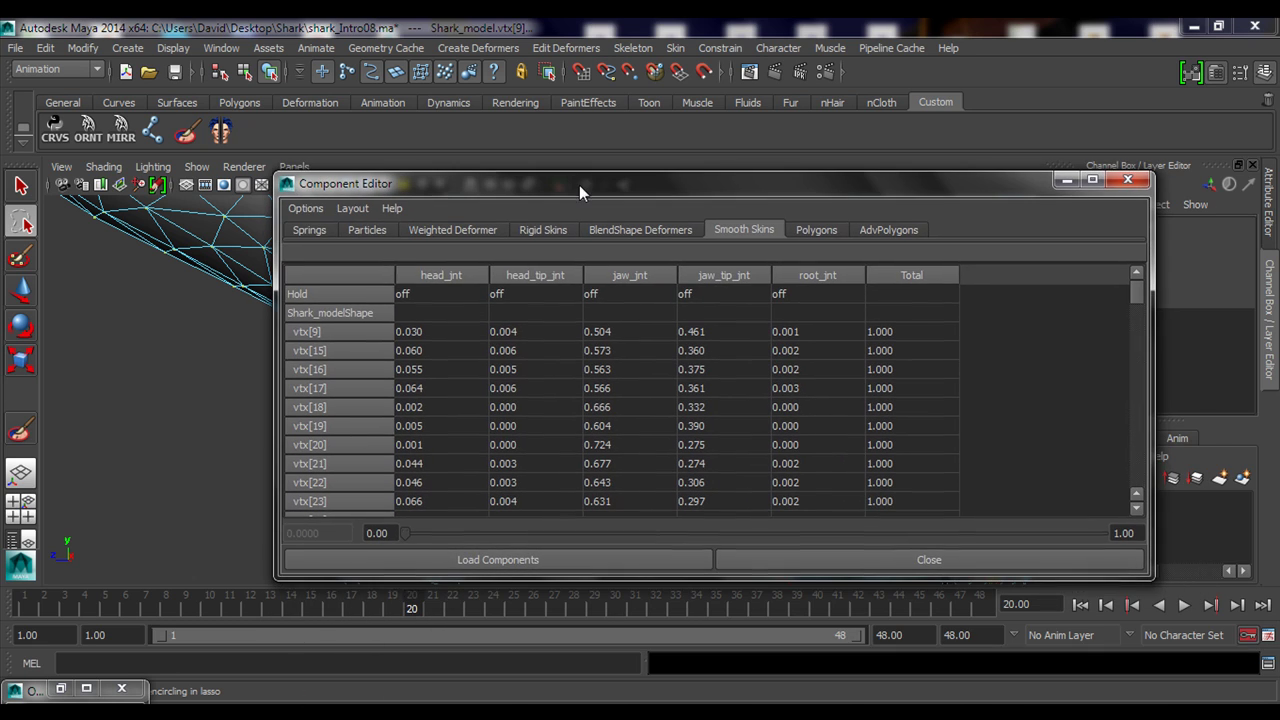
left_click(350, 208)
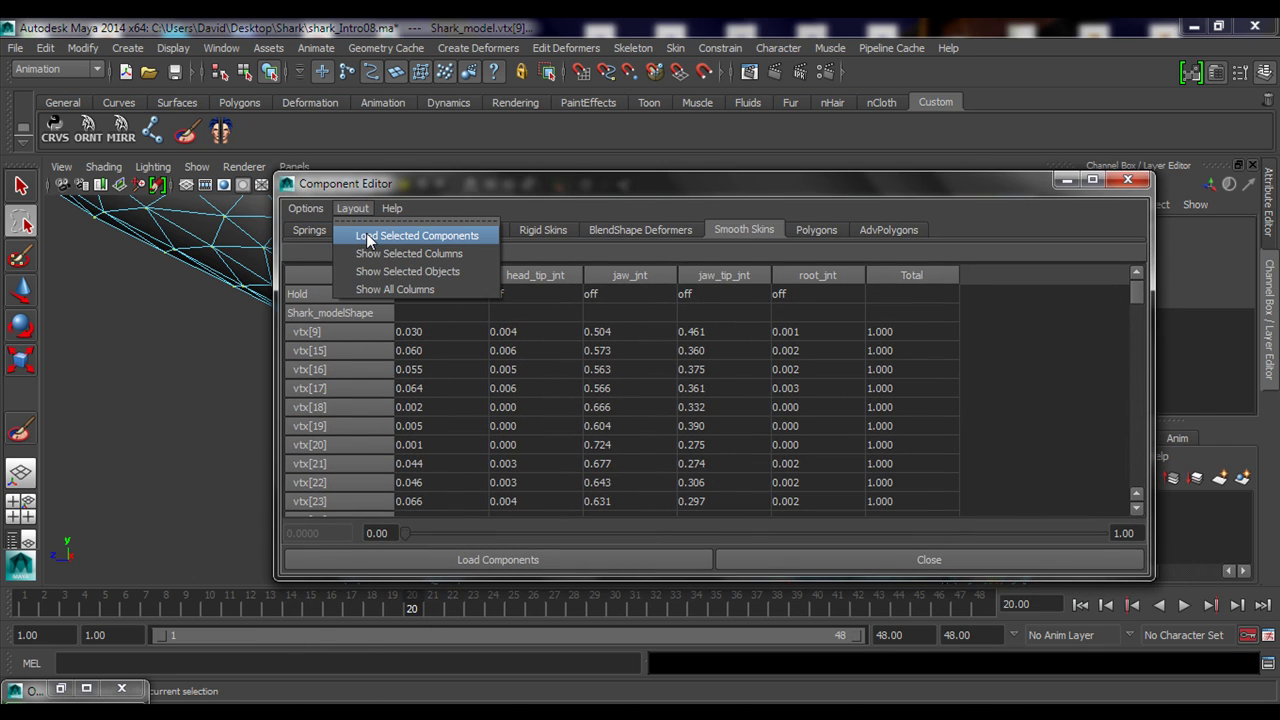
left_click(368, 237)
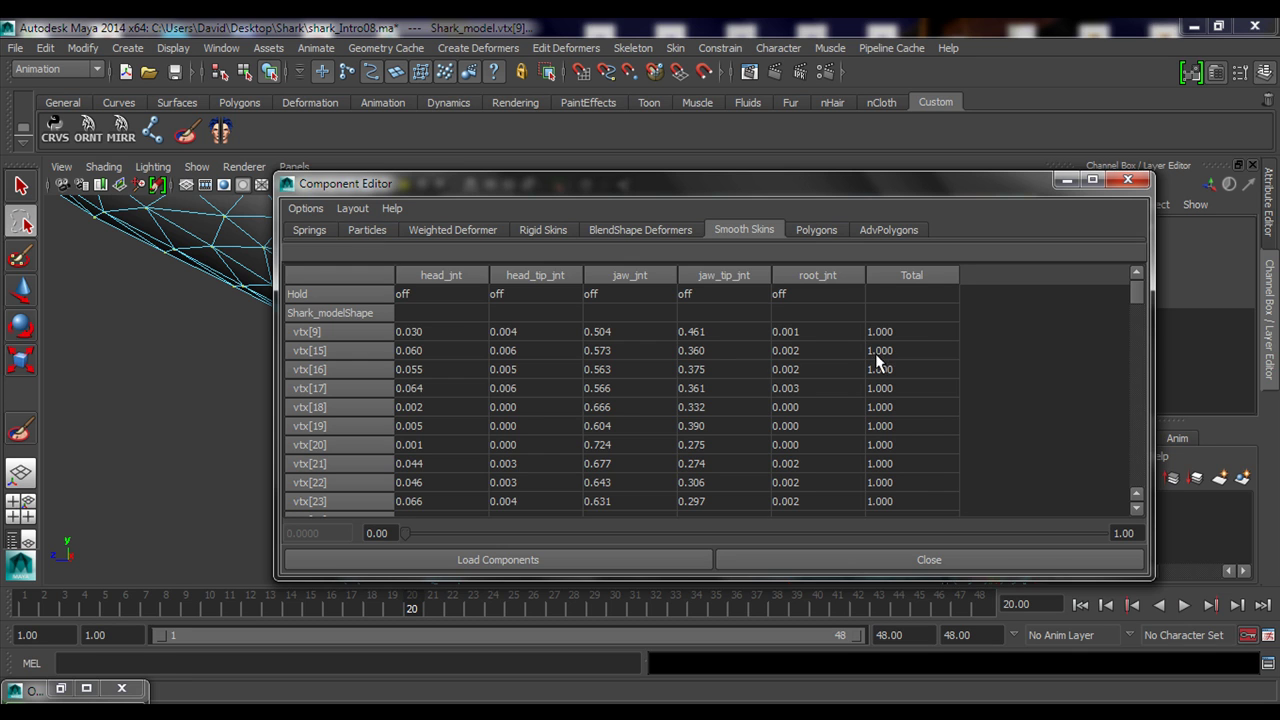
left_click_drag(810, 188, 728, 165)
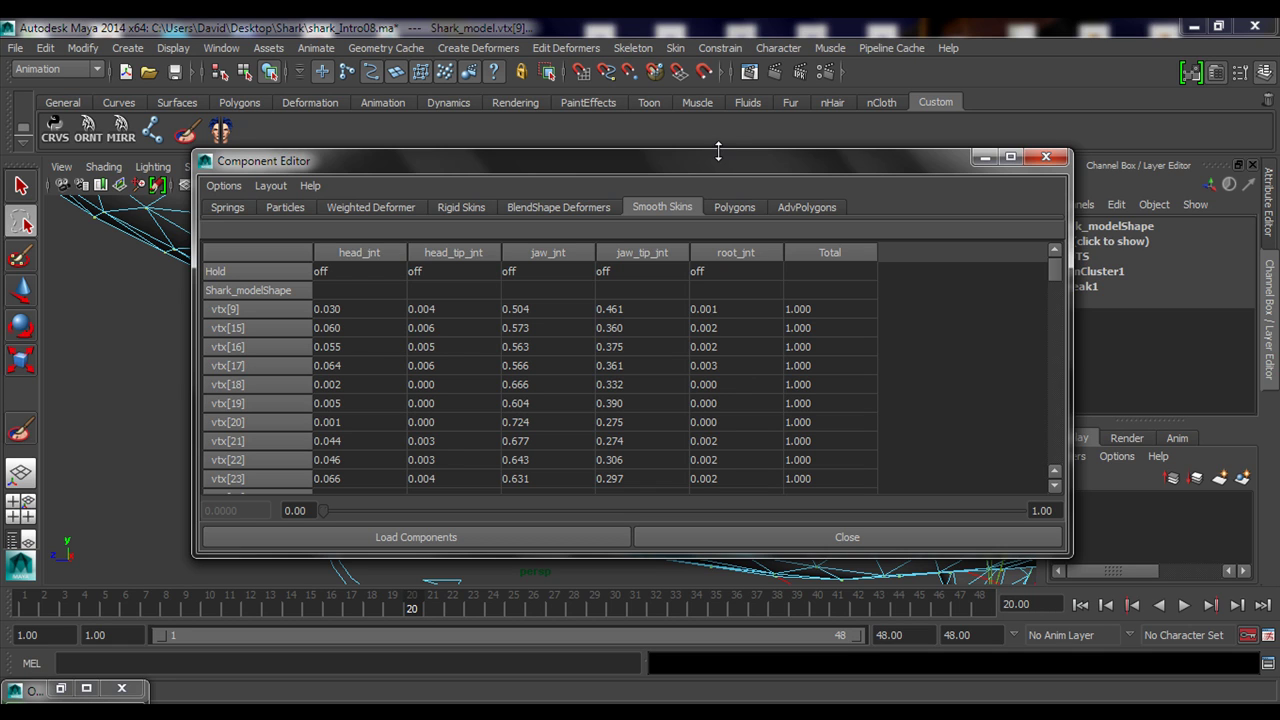
Examine the smooth skin weights listed for the selected lower-jaw vertices alongside the shark's mouth in the viewport
mouse_move(724, 151)
left_mouse_down()
mouse_move(721, 93)
mouse_move(677, 139)
mouse_move(755, 155)
mouse_move(710, 141)
left_mouse_up()
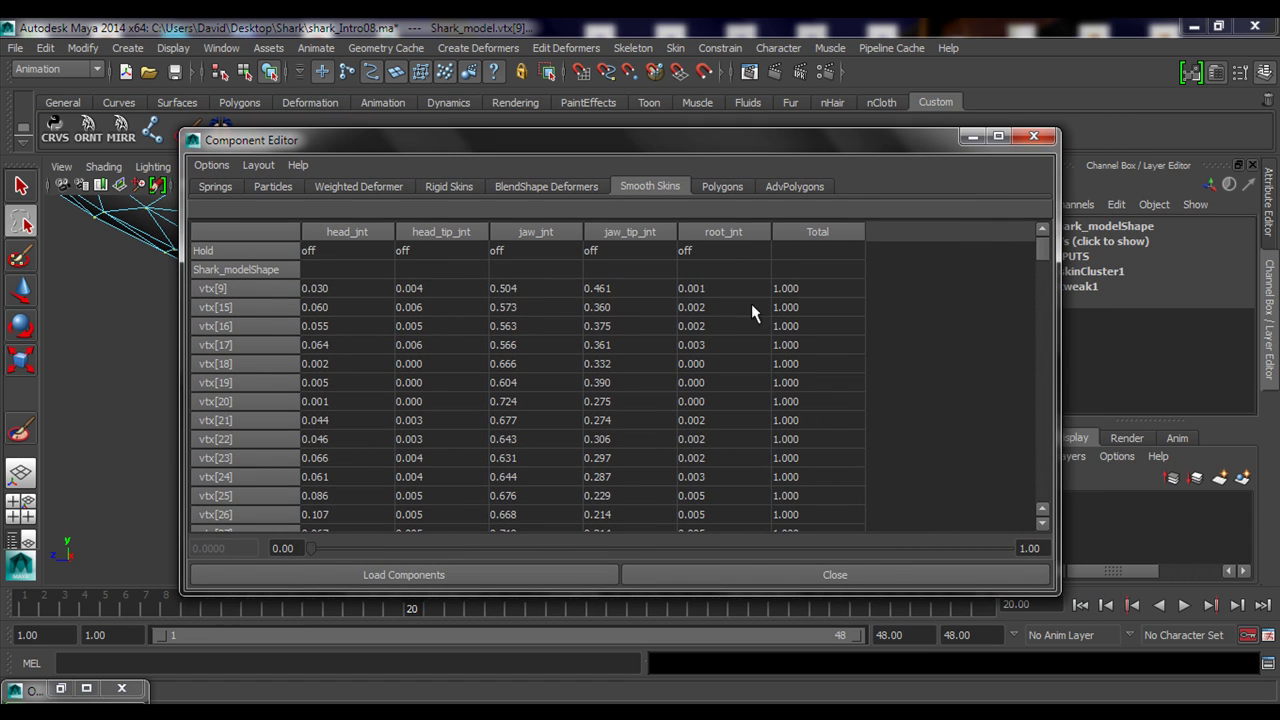
left_click_drag(677, 146, 956, 165)
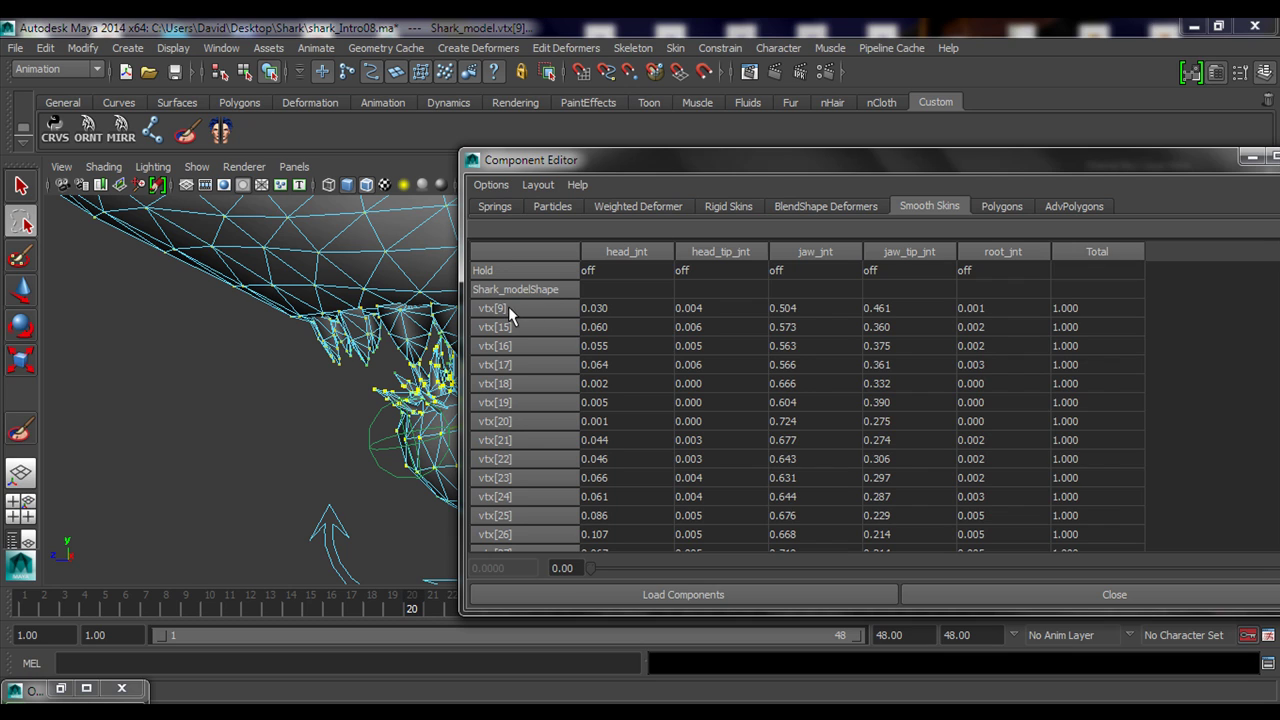
left_click_drag(786, 172, 650, 172)
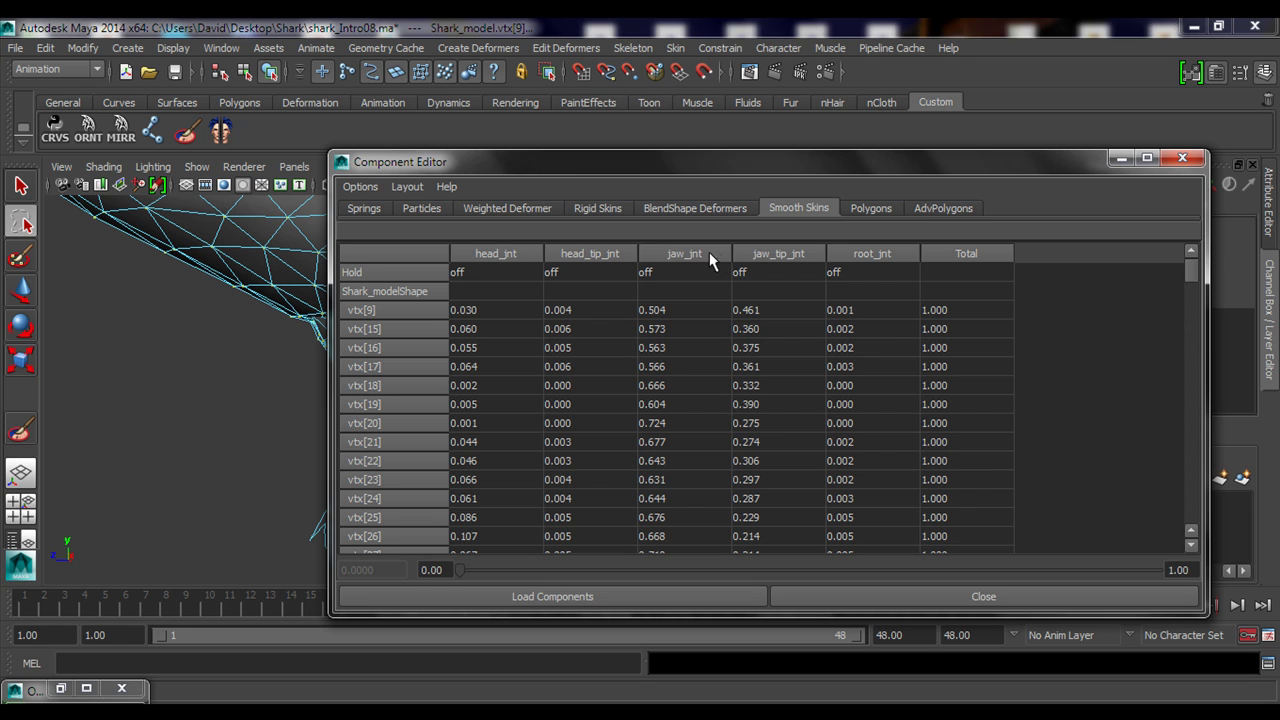
left_click_drag(845, 177, 1002, 471)
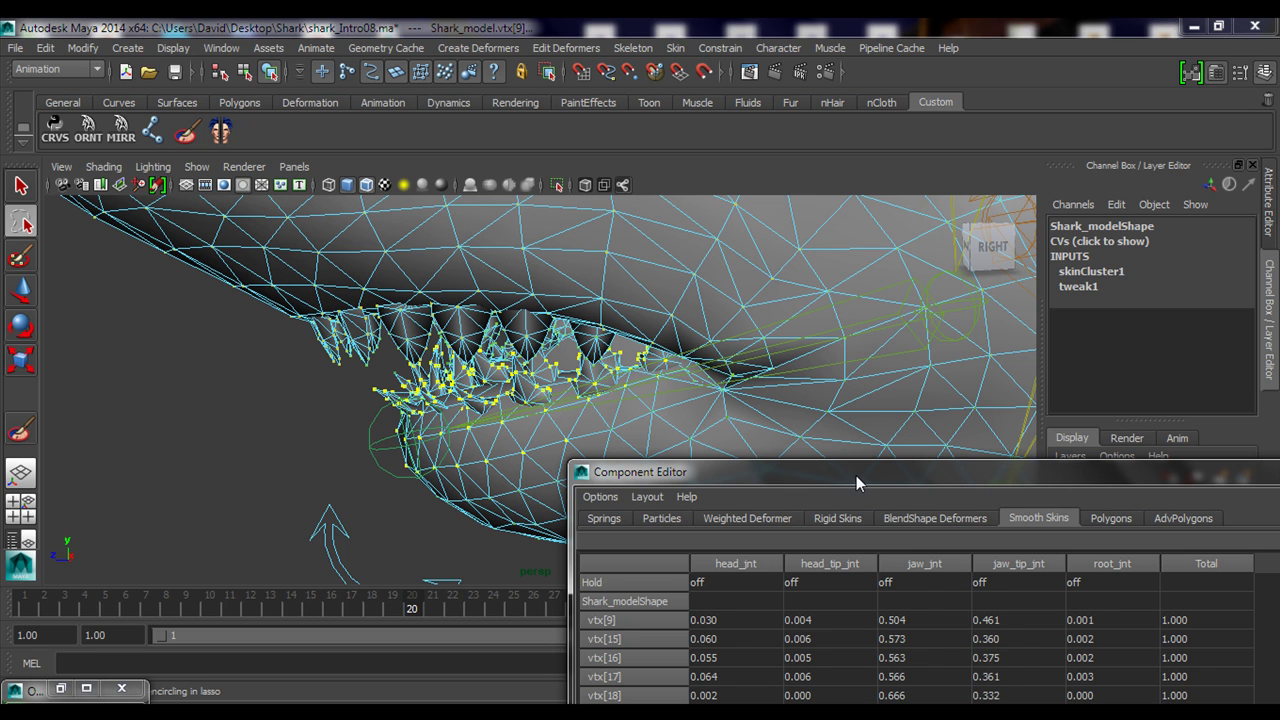
left_click_drag(856, 475, 690, 224)
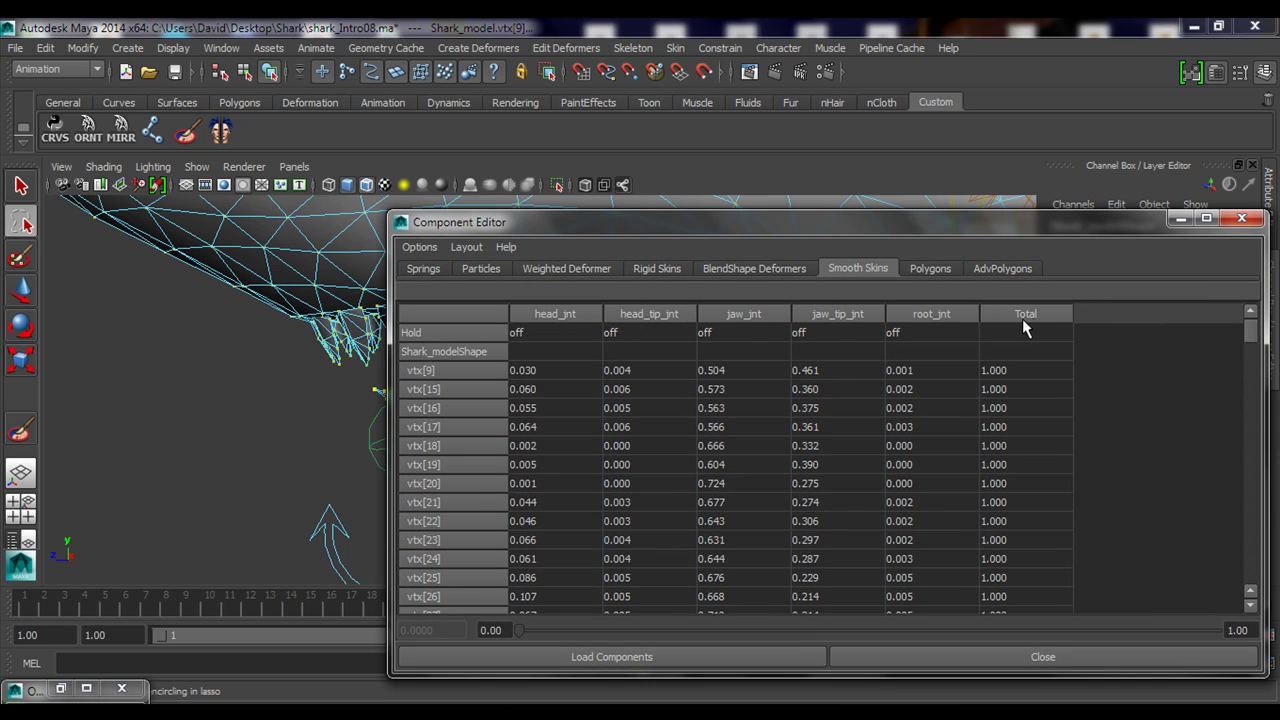
left_click_drag(836, 228, 1130, 298)
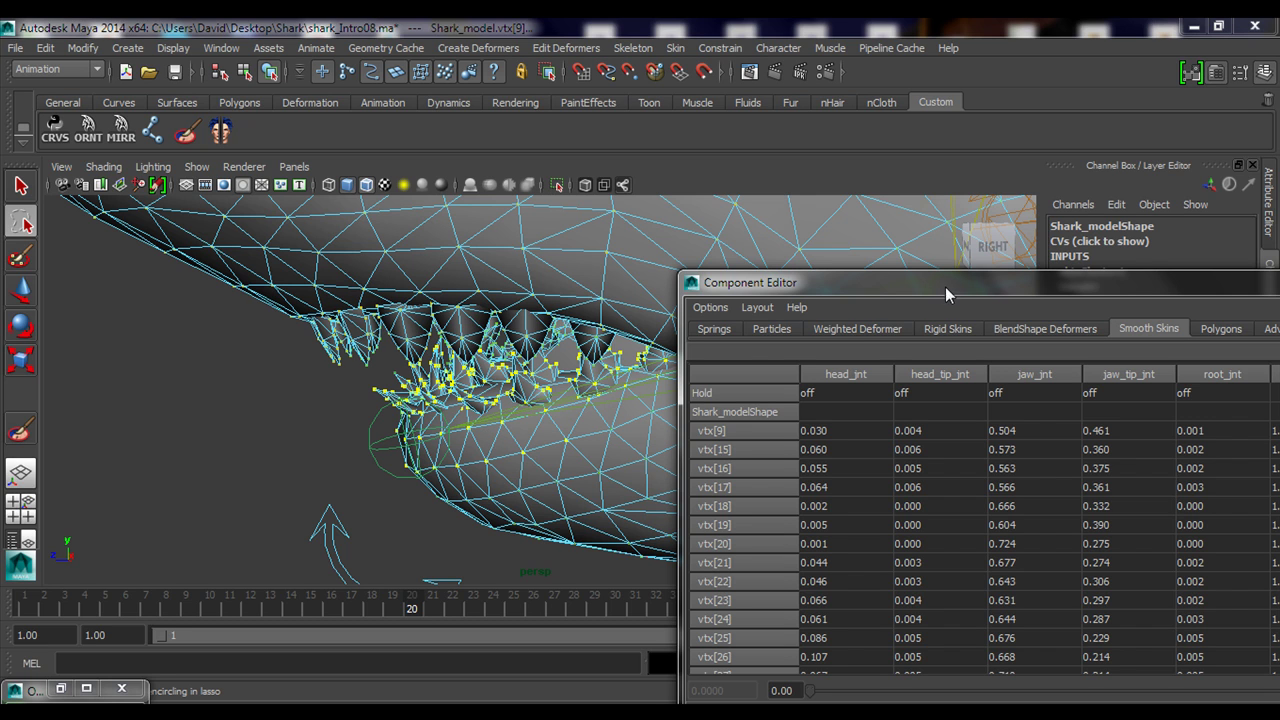
left_click_drag(945, 287, 697, 152)
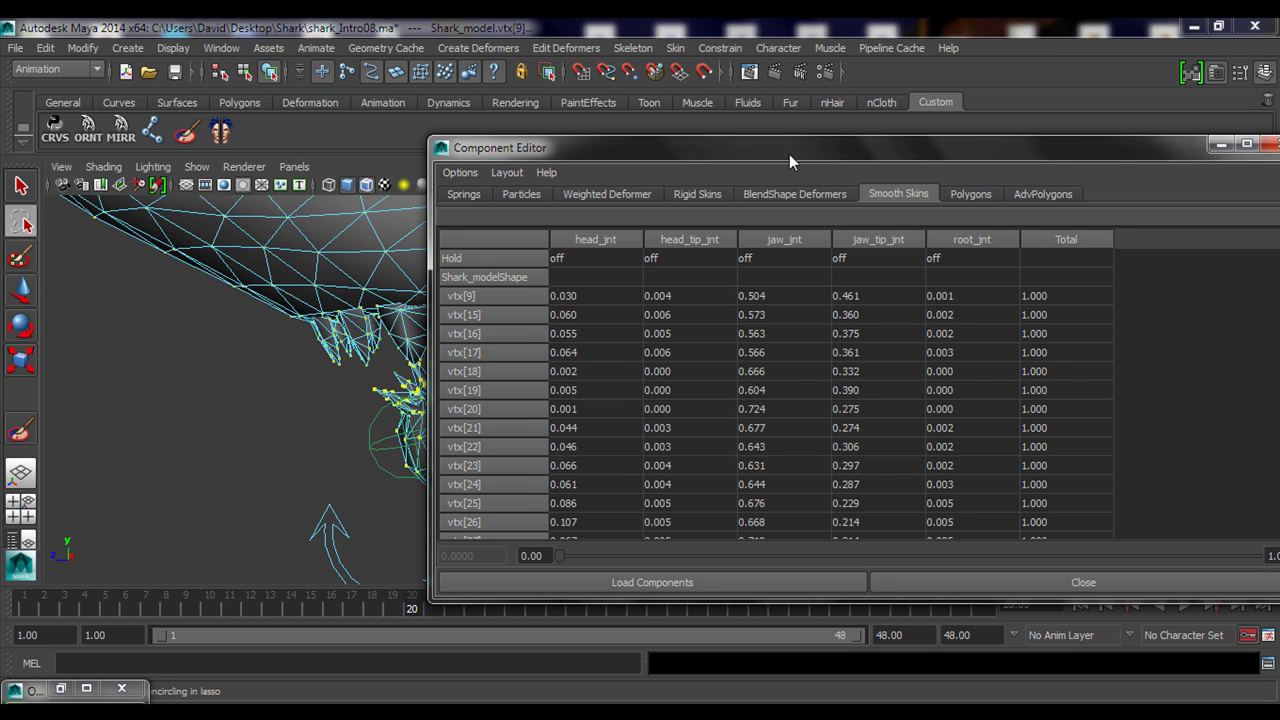
left_click_drag(789, 155, 797, 123)
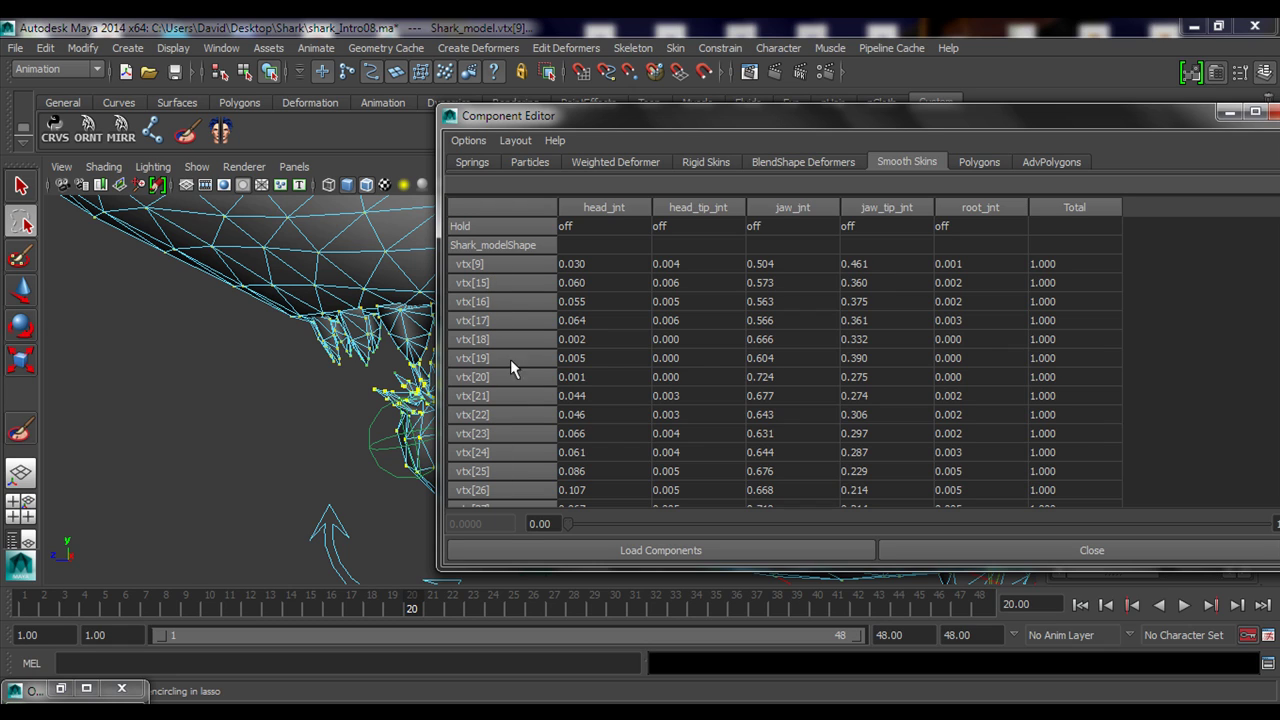
scroll(532, 339, "down", 2)
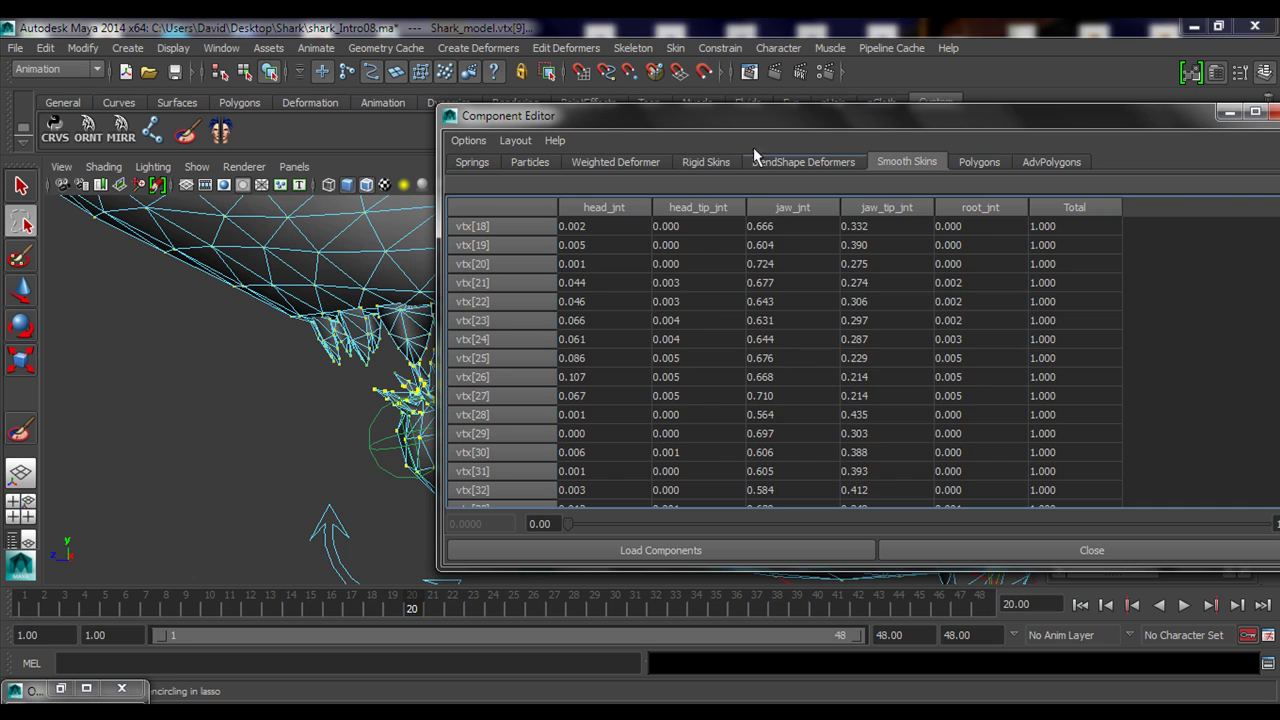
left_click_drag(753, 116, 548, 118)
left_click_drag(1099, 240, 1102, 203)
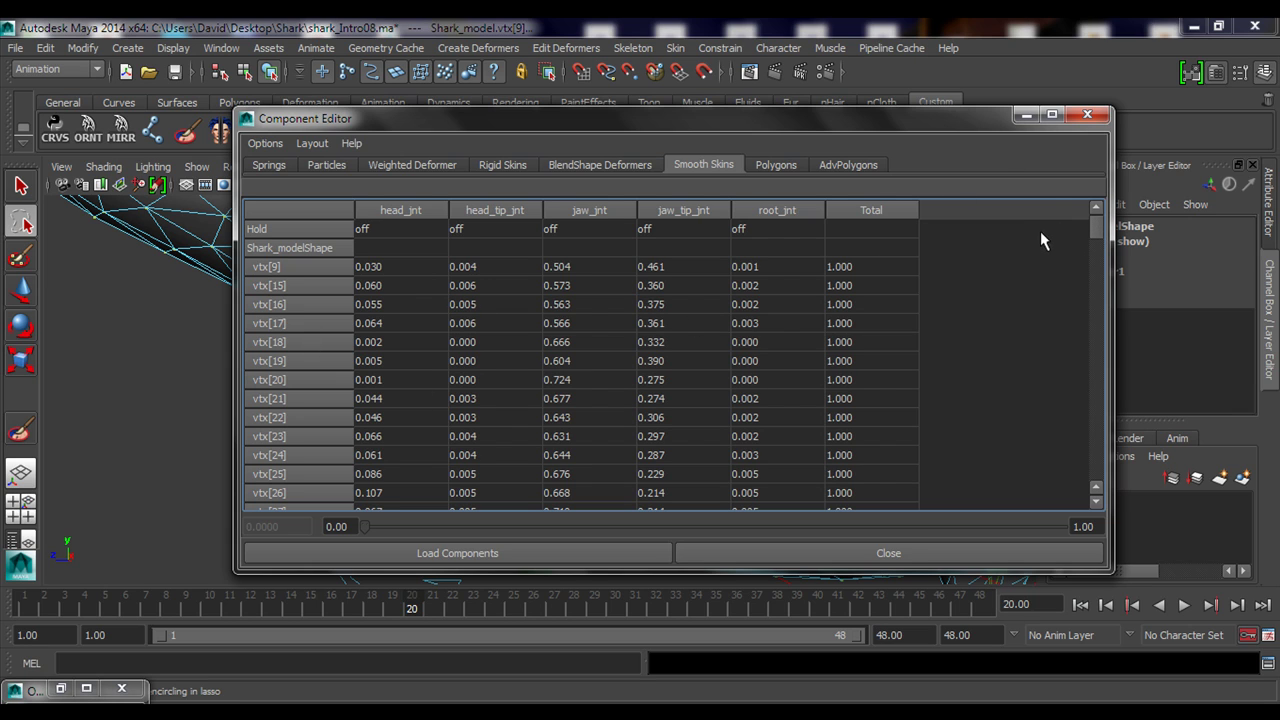
left_click_drag(724, 119, 712, 116)
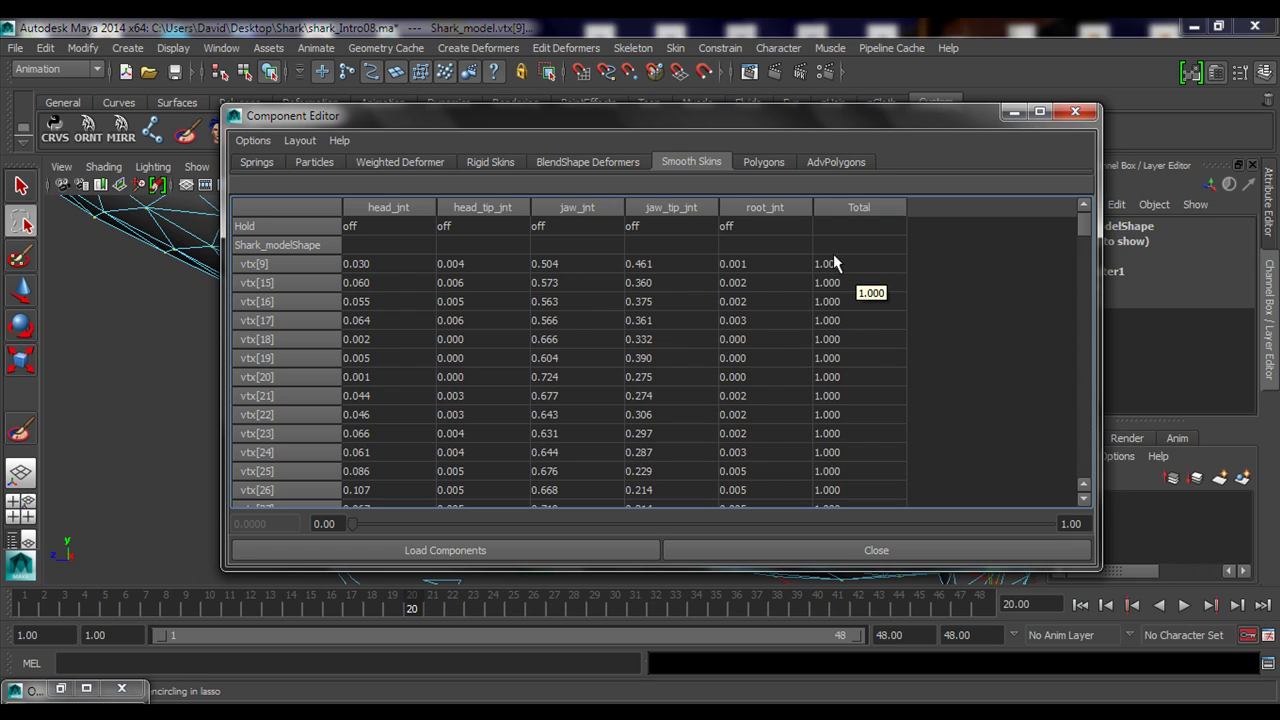
Set the jaw_jnt weight of all loaded lower-jaw vertices, from vtx[9] through vtx[2158], to 1
left_click(569, 267)
left_click_drag(1085, 224, 1094, 502)
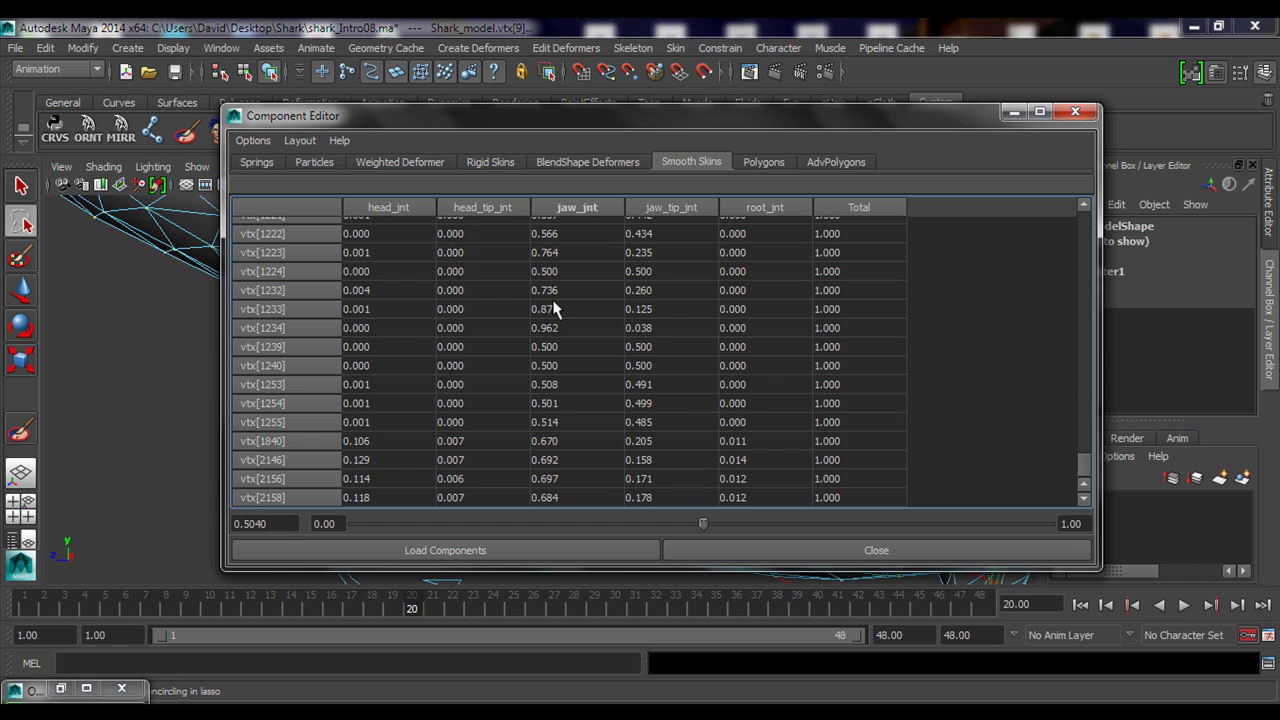
double_click(560, 497, "shift")
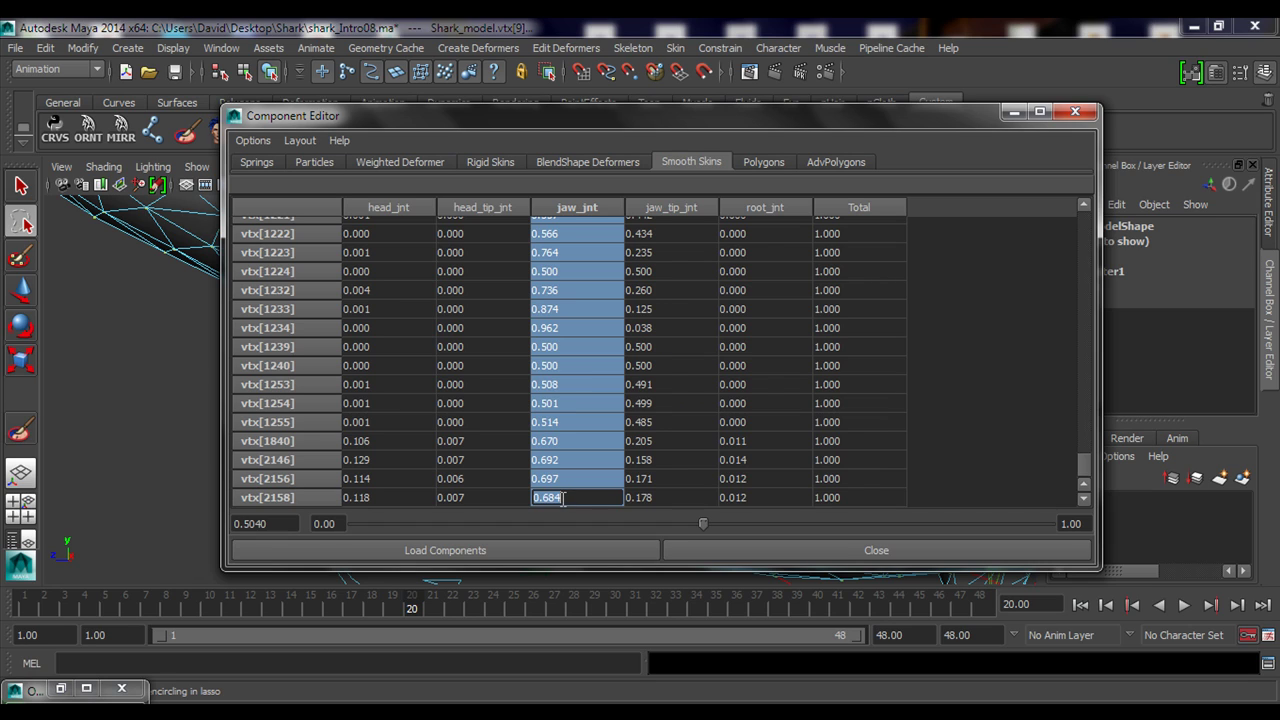
type("1")
key("Return")
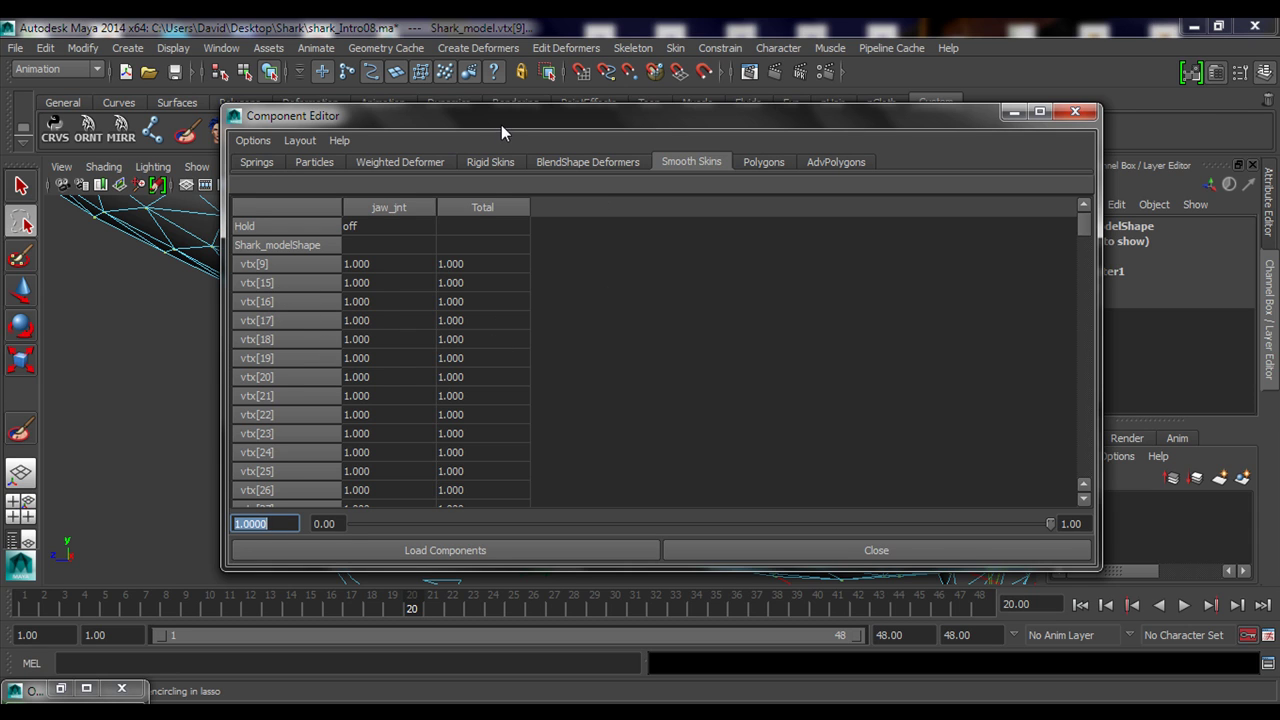
Check the updated smooth skin weights against the model and close the Component Editor
left_click_drag(501, 125, 681, 114)
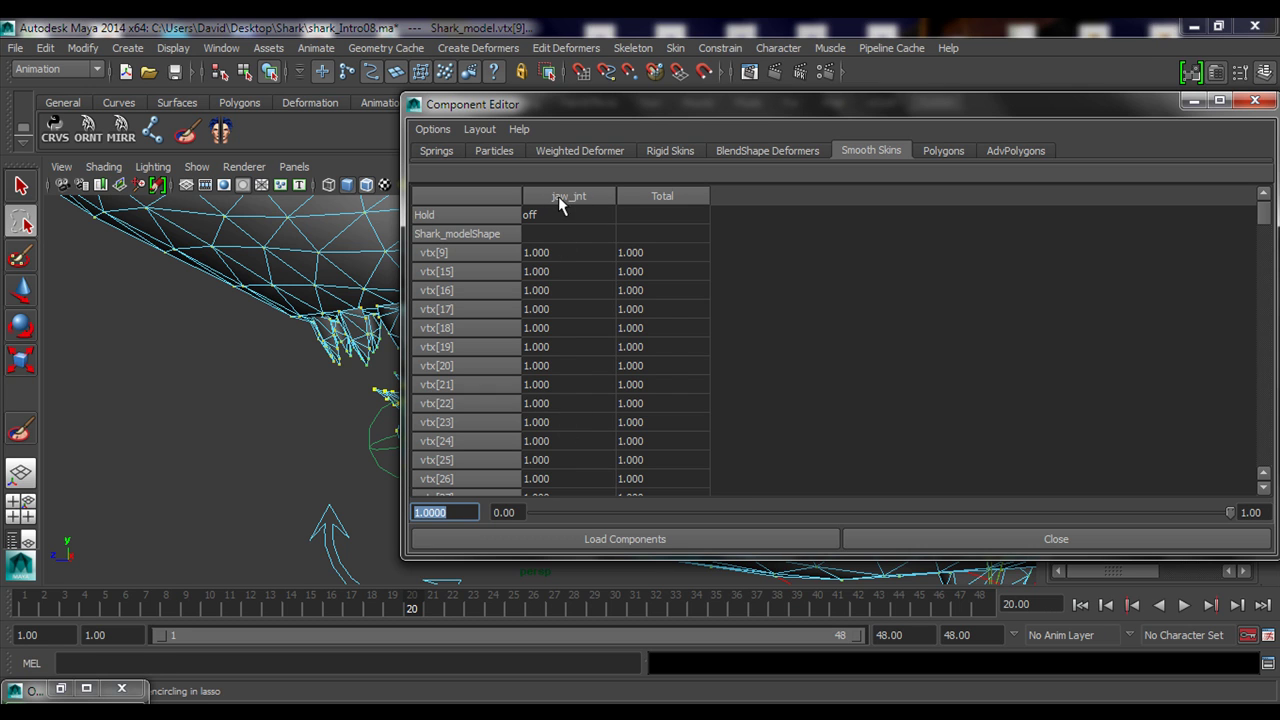
left_click_drag(1023, 124, 750, 131)
left_click(1014, 127)
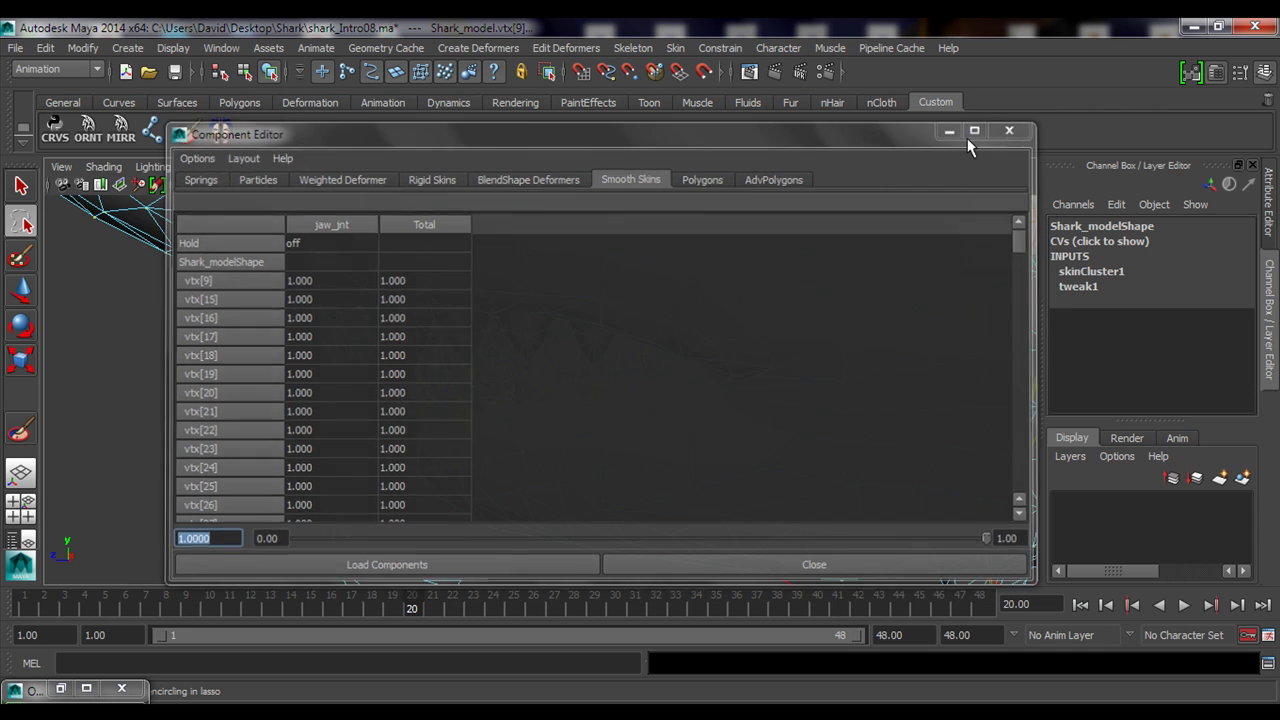
Return the shark mesh to object mode and select the curved jaw control below the mouth
left_click_drag(600, 353, 614, 349, "alt")
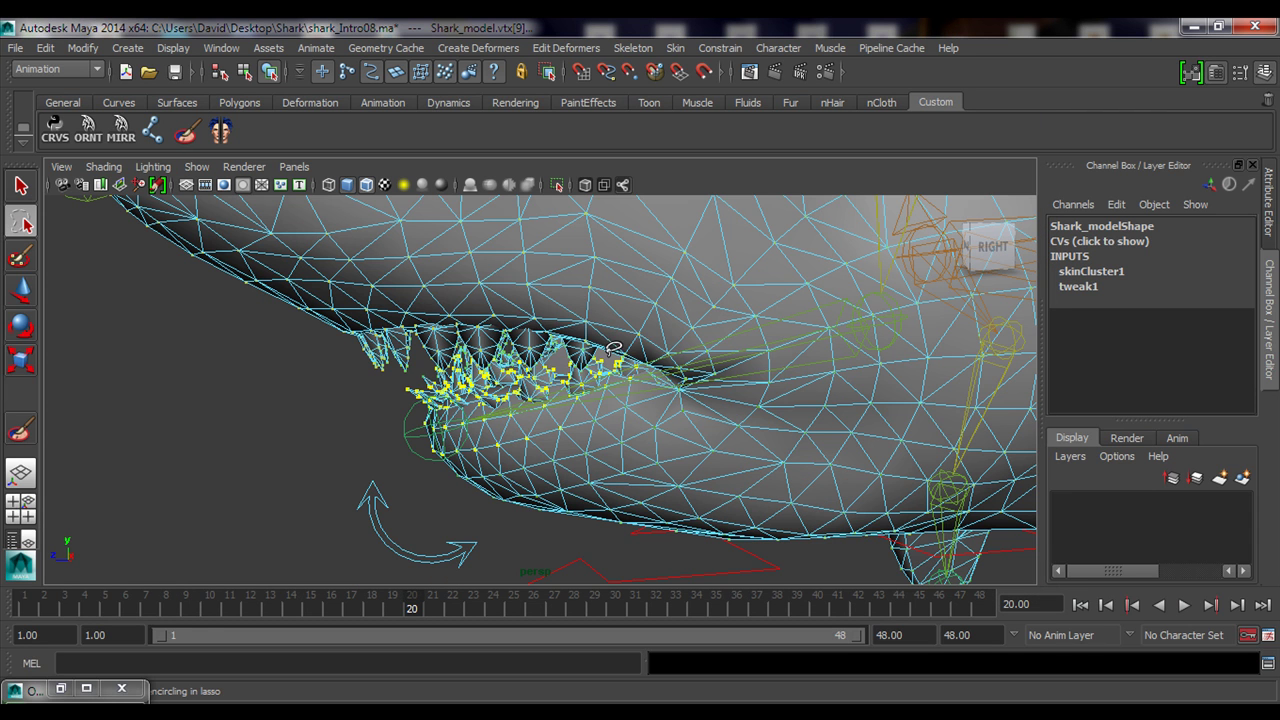
right_click(522, 318)
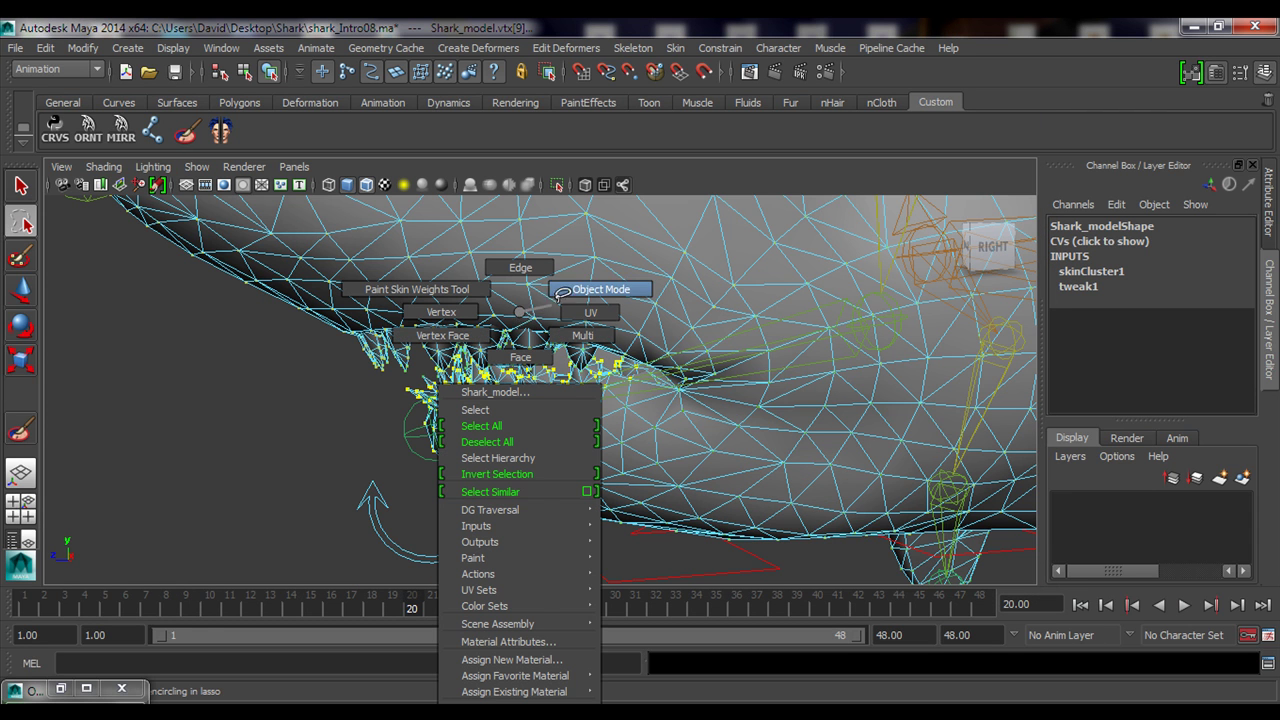
left_click(595, 290)
key("q")
left_click(380, 500)
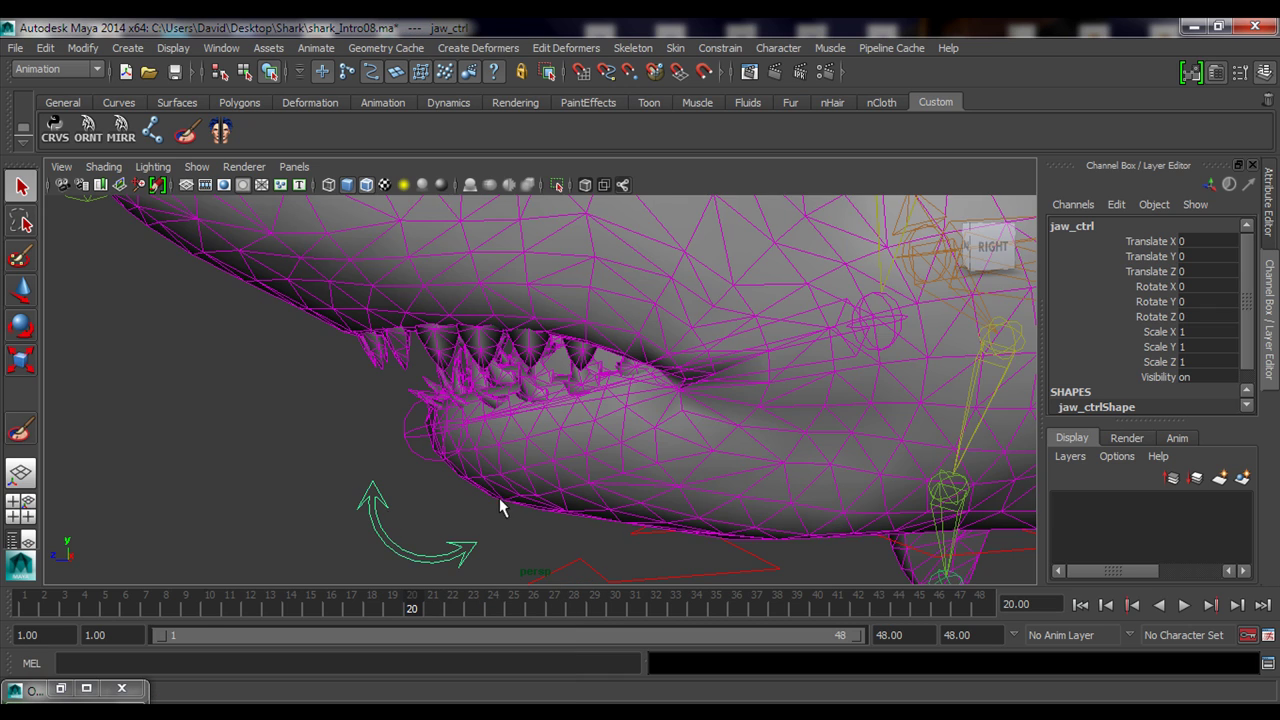
Rotate the jaw control to a Rotate Z of about -13.9 and inspect how the upper and lower teeth deform
left_click_drag(499, 498, 436, 446, "alt")
key("e")
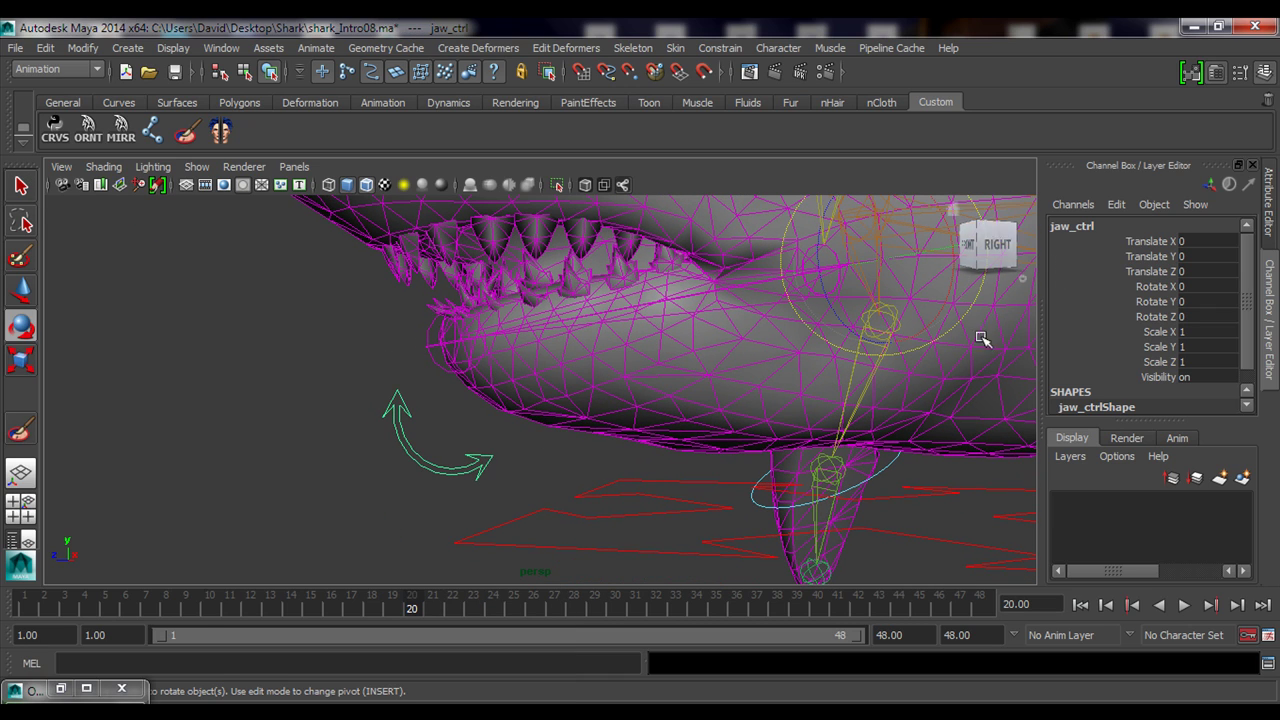
left_click(1158, 316)
middle_click_drag(843, 428, 625, 461)
scroll(630, 440, "up", 3)
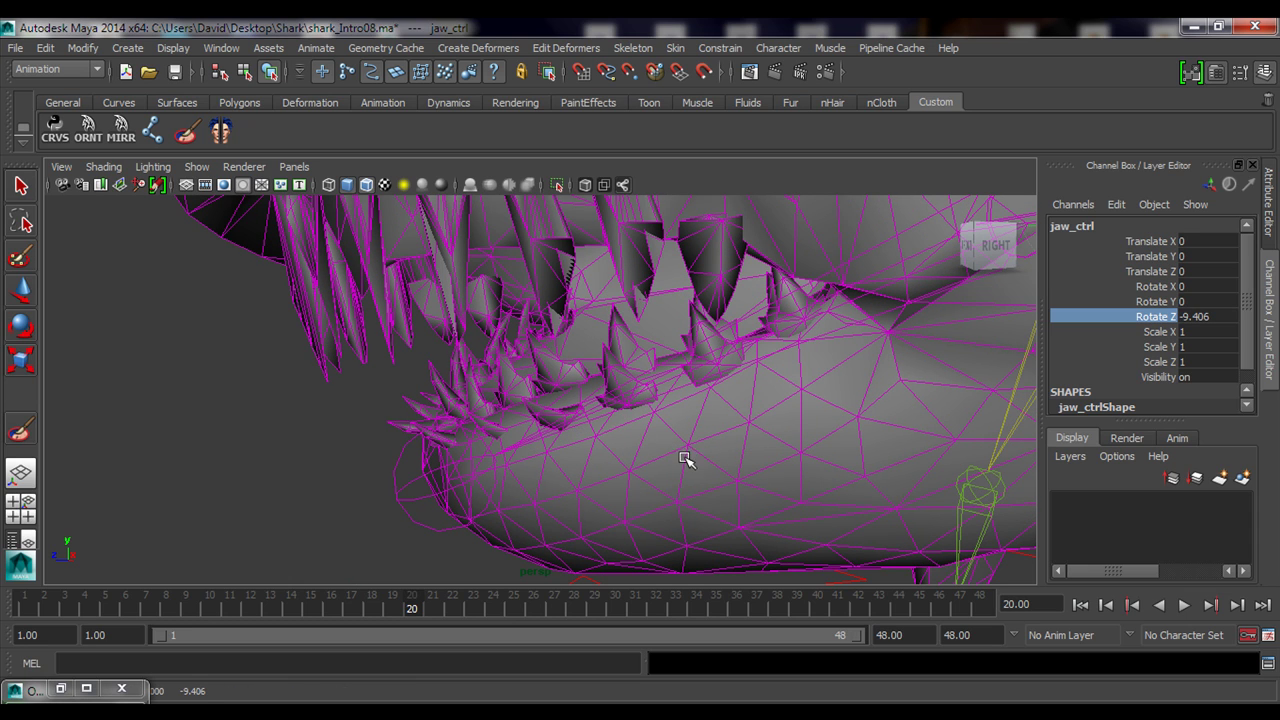
middle_click_drag(685, 458, 677, 407)
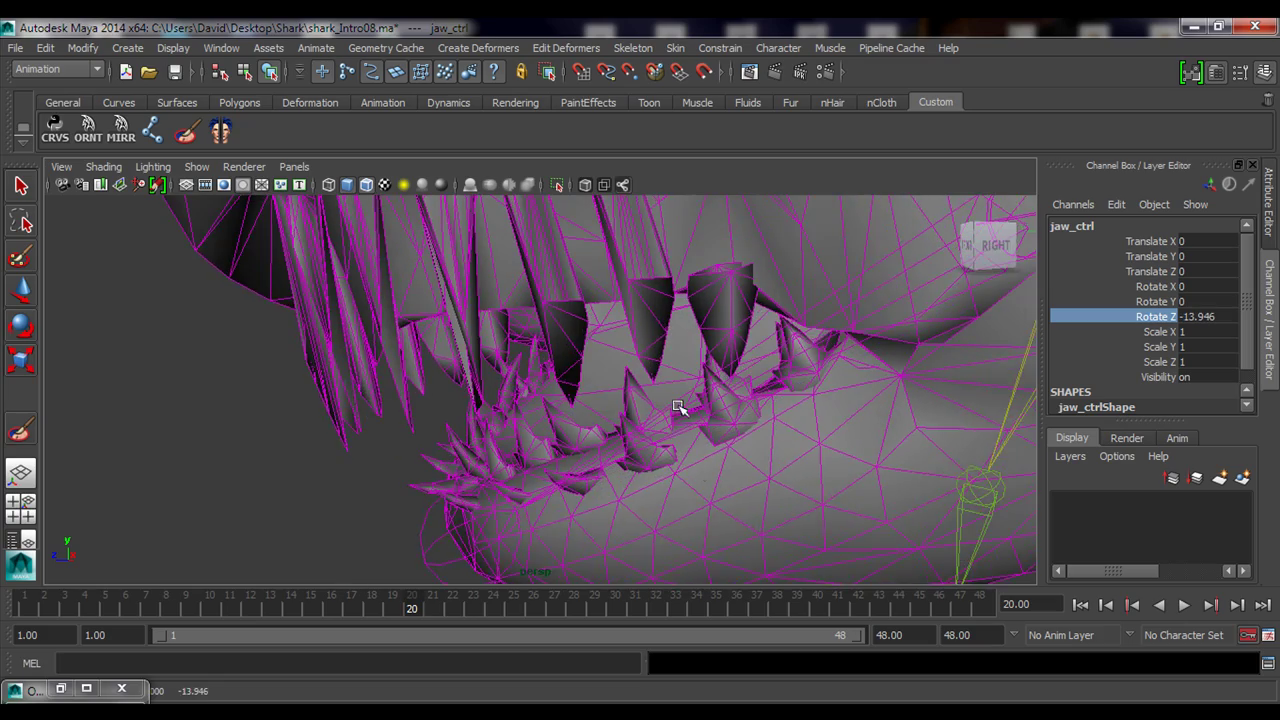
left_click_drag(677, 407, 491, 287, "alt")
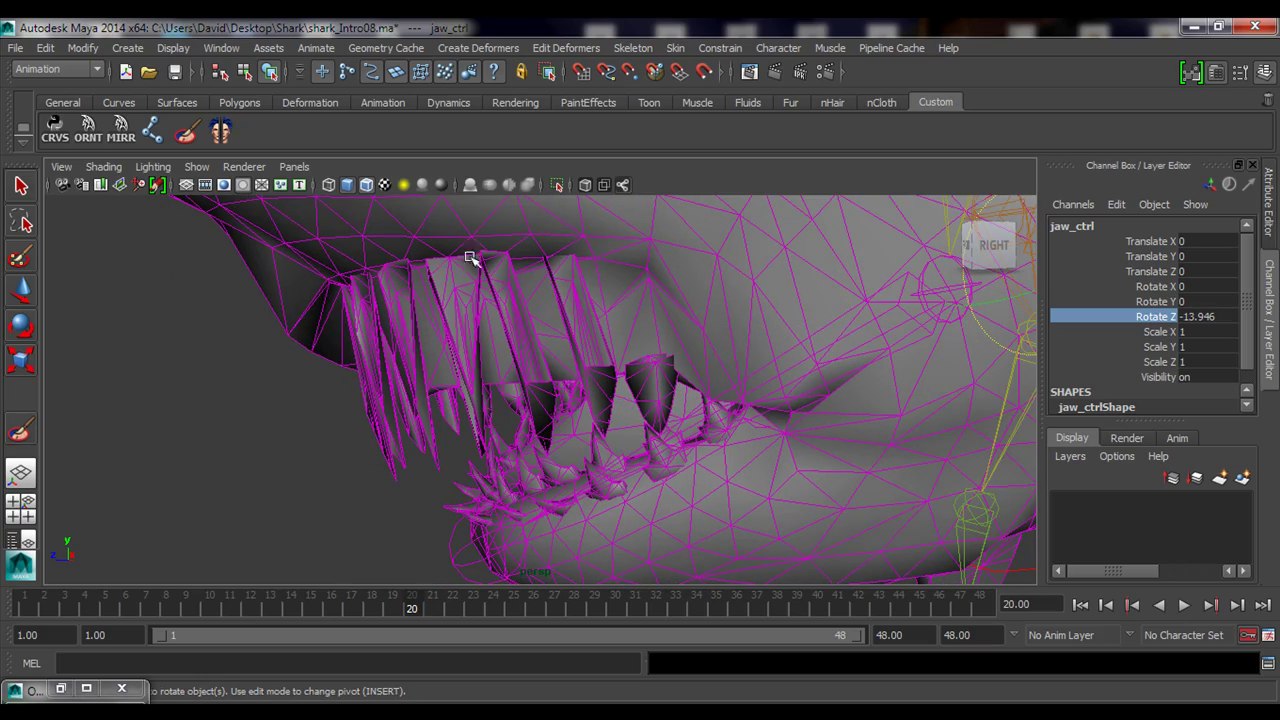
mouse_move(543, 397)
left_mouse_down("alt")
mouse_move(537, 363)
mouse_move(510, 360)
mouse_move(531, 386)
left_mouse_up("alt")
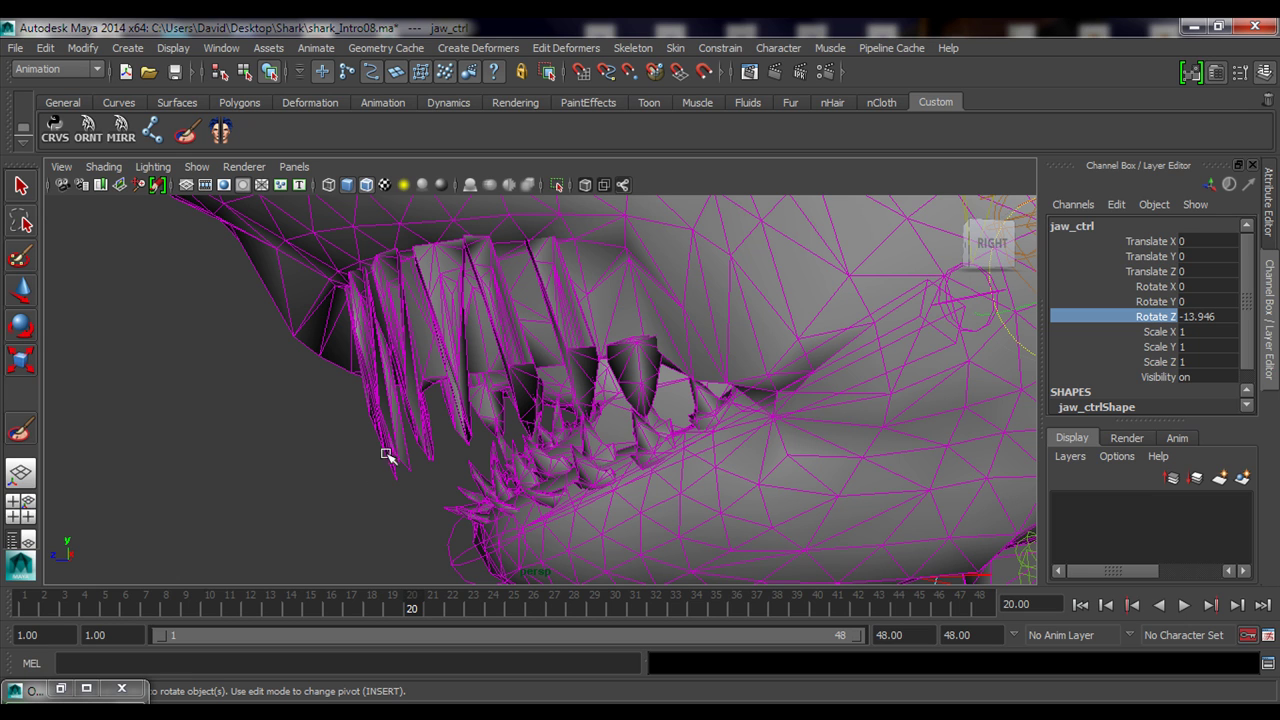
left_click_drag(597, 355, 409, 349, "alt")
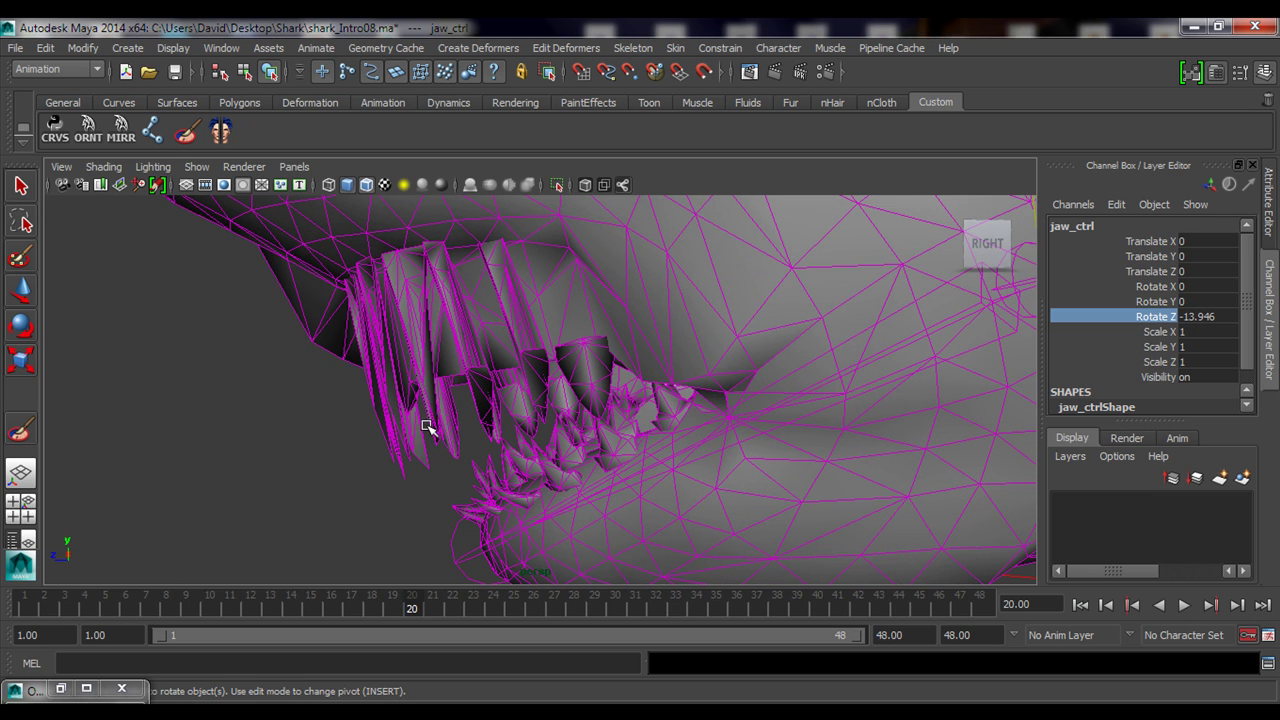
left_click_drag(508, 394, 551, 409, "alt")
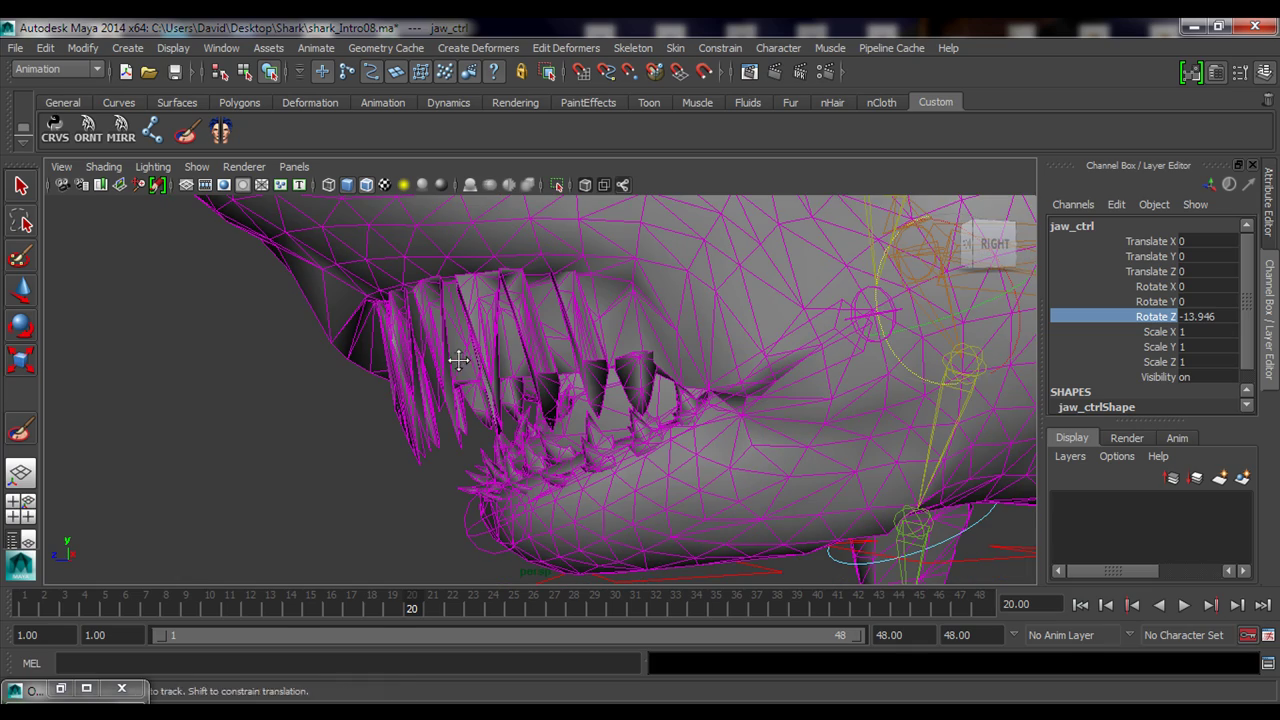
mouse_move(458, 360)
left_mouse_down("alt")
mouse_move(420, 403)
mouse_move(479, 367)
left_mouse_up("alt")
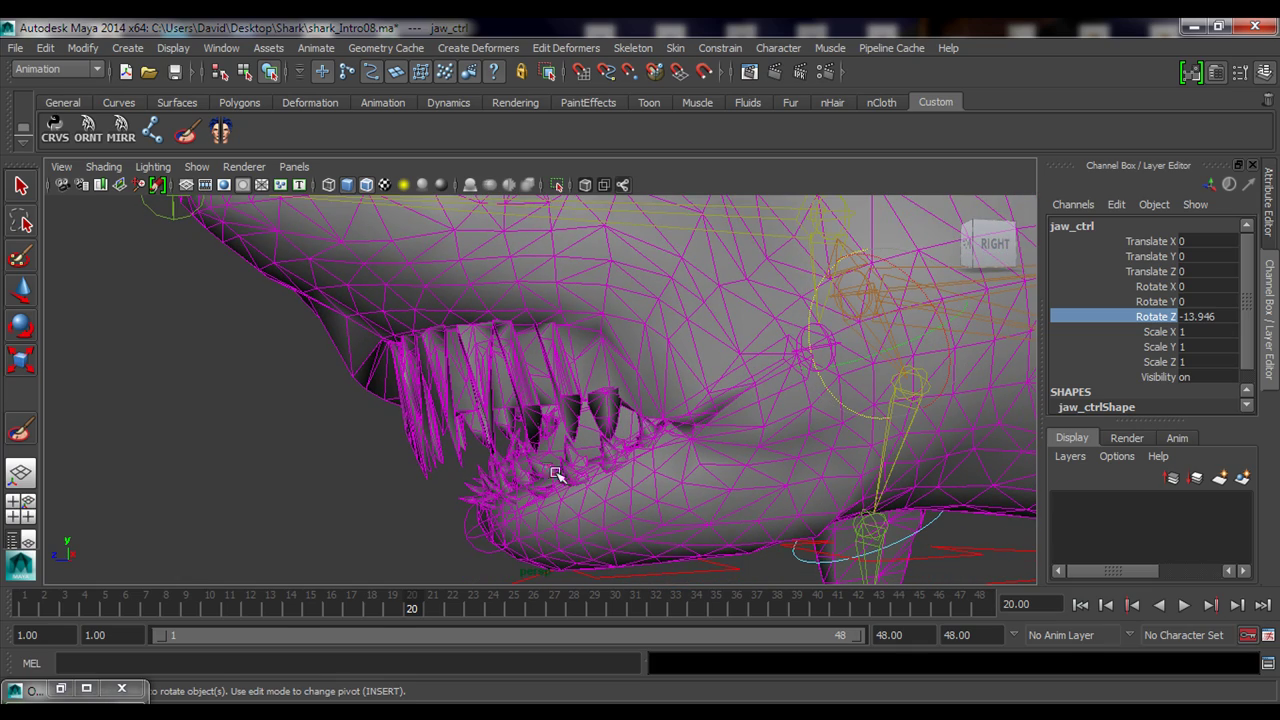
left_click_drag(594, 463, 560, 470, "alt")
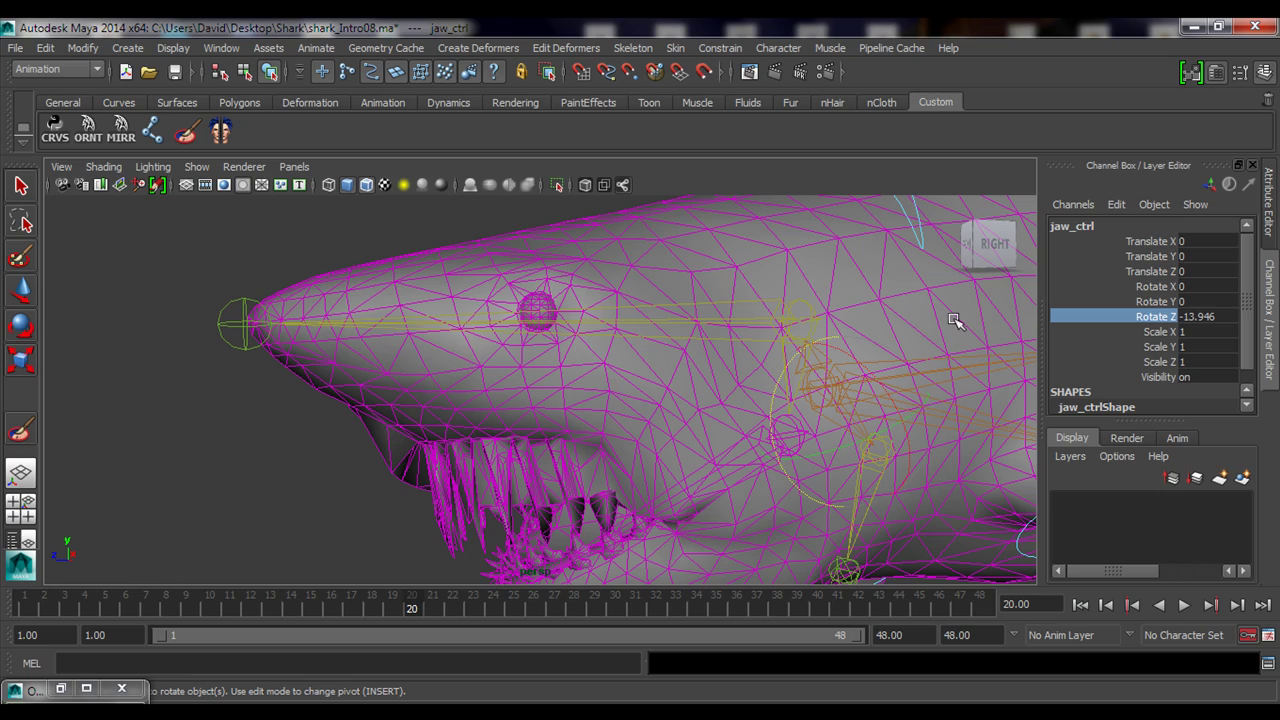
Reset the jaw control's Rotate Z to 0
left_click(1208, 316)
type("0")
key("Return")
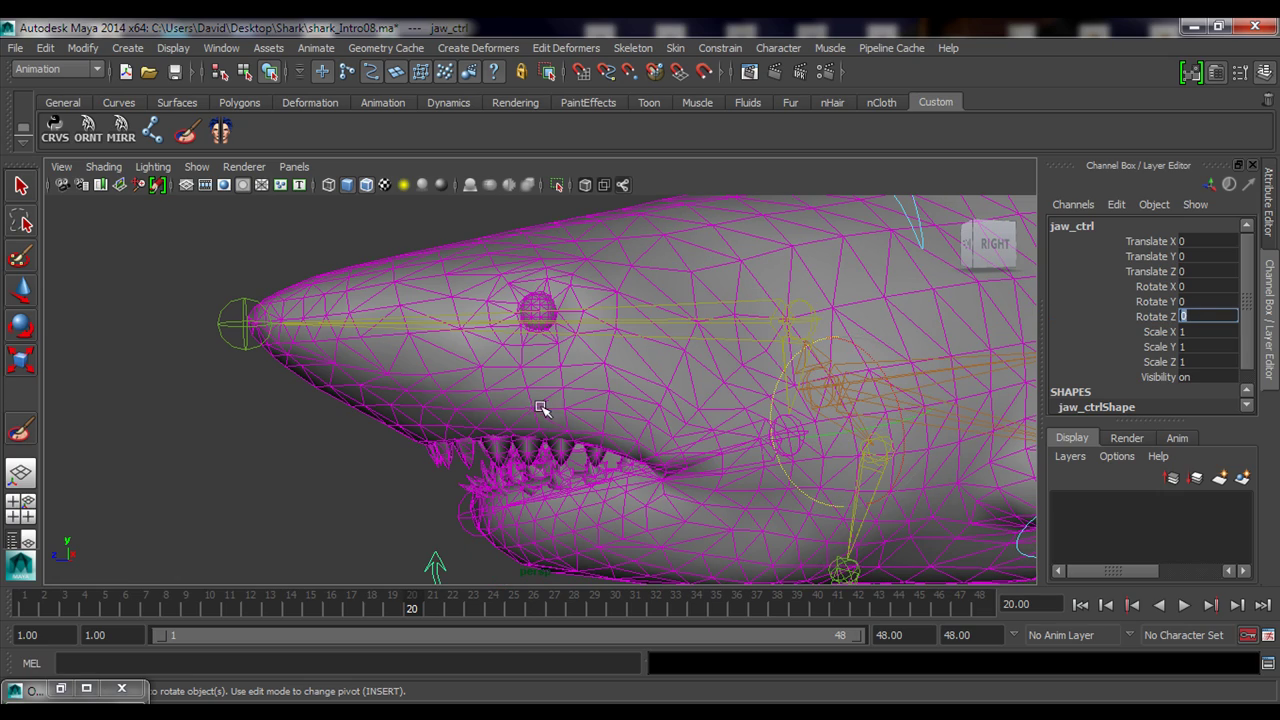
Switch the shark mesh to vertex mode and lasso the upper teeth vertices from inside the mouth
left_click_drag(541, 407, 383, 400, "alt")
right_click_drag(383, 400, 663, 410, "alt")
middle_click_drag(549, 406, 720, 320, "alt")
right_click_drag(720, 320, 589, 365, "alt")
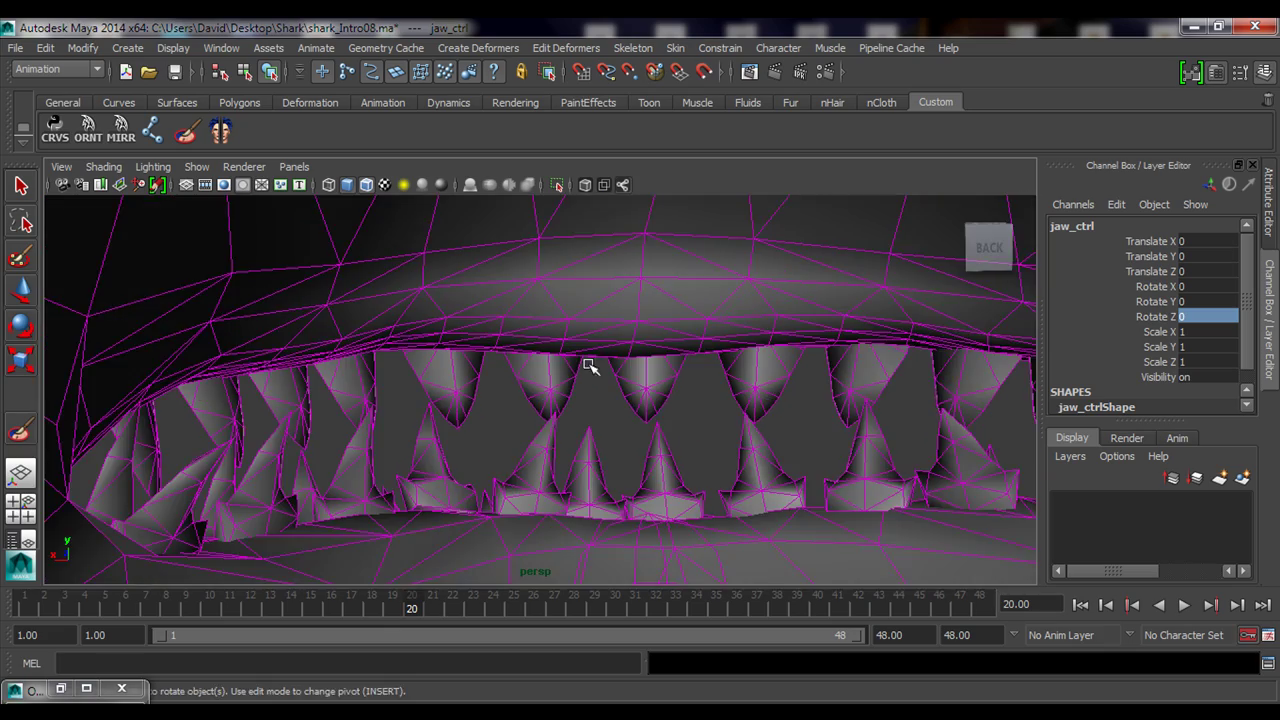
mouse_move(590, 366)
left_mouse_down("alt")
mouse_move(700, 374)
mouse_move(666, 397)
left_mouse_up("alt")
mouse_move(693, 234)
right_mouse_down()
mouse_move(613, 222)
mouse_move(621, 236)
right_mouse_up()
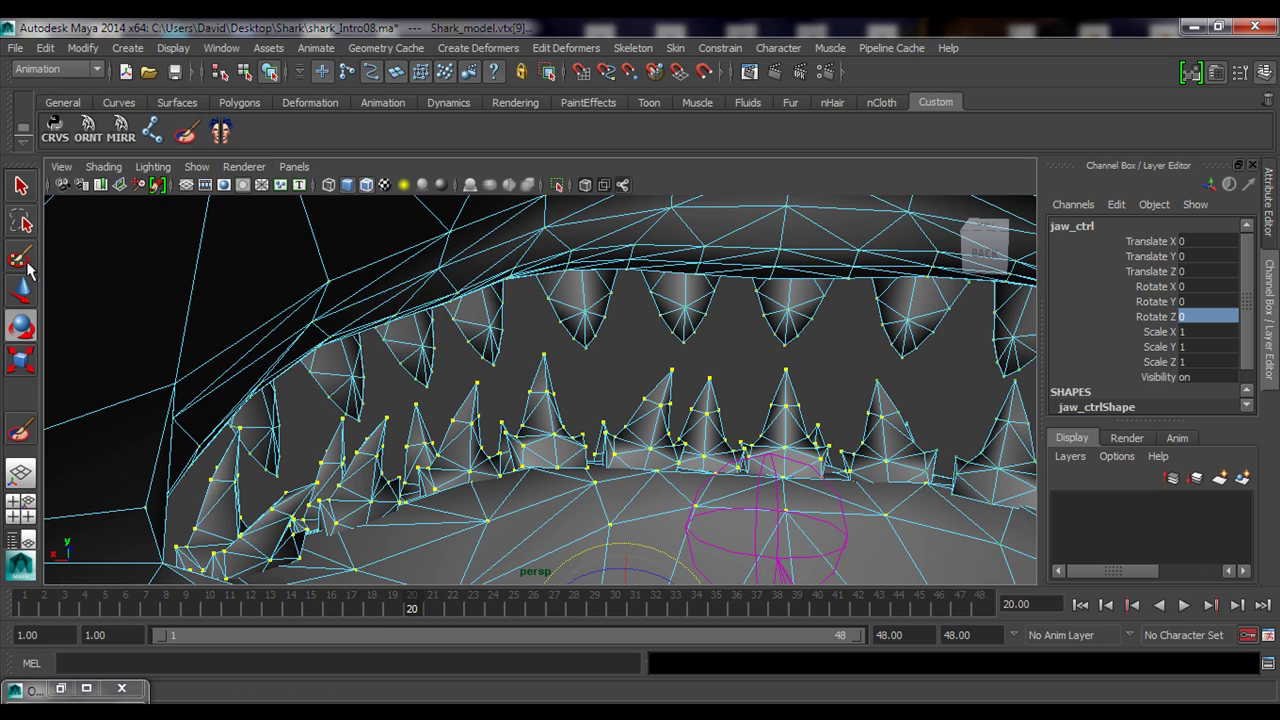
left_click(22, 222)
mouse_move(496, 327)
left_mouse_down("alt")
mouse_move(400, 358)
mouse_move(305, 322)
left_mouse_up("alt")
mouse_move(240, 262)
left_mouse_down()
mouse_move(268, 390)
mouse_move(318, 424)
mouse_move(355, 368)
mouse_move(434, 375)
mouse_move(461, 347)
mouse_move(533, 335)
mouse_move(985, 364)
mouse_move(962, 208)
mouse_move(712, 163)
mouse_move(265, 181)
left_mouse_up()
mouse_move(221, 219)
left_mouse_down()
mouse_move(594, 363)
mouse_move(580, 374)
mouse_move(536, 314)
left_mouse_up()
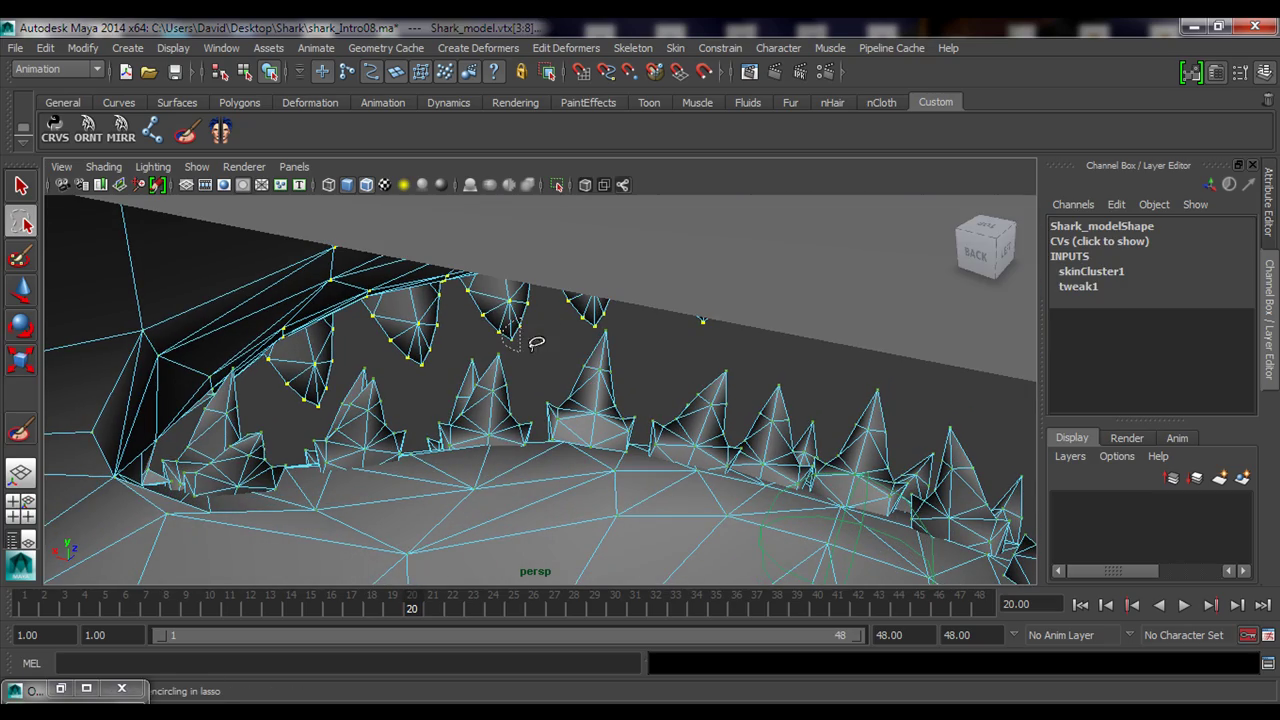
Extend the lasso vertex selection to the remaining upper teeth toward the mouth corner and along the far side
left_click_drag(340, 381, 551, 400, "alt")
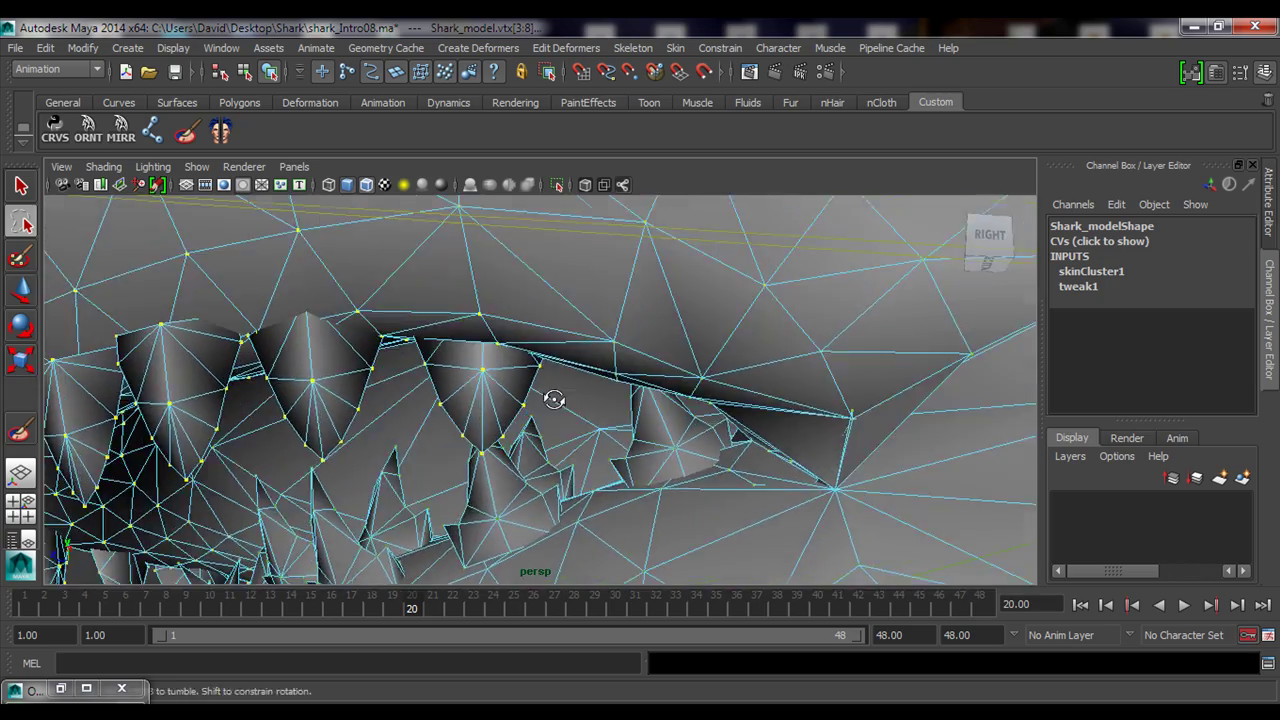
middle_click_drag(551, 400, 512, 343, "alt")
left_click_drag(512, 343, 537, 328, "alt")
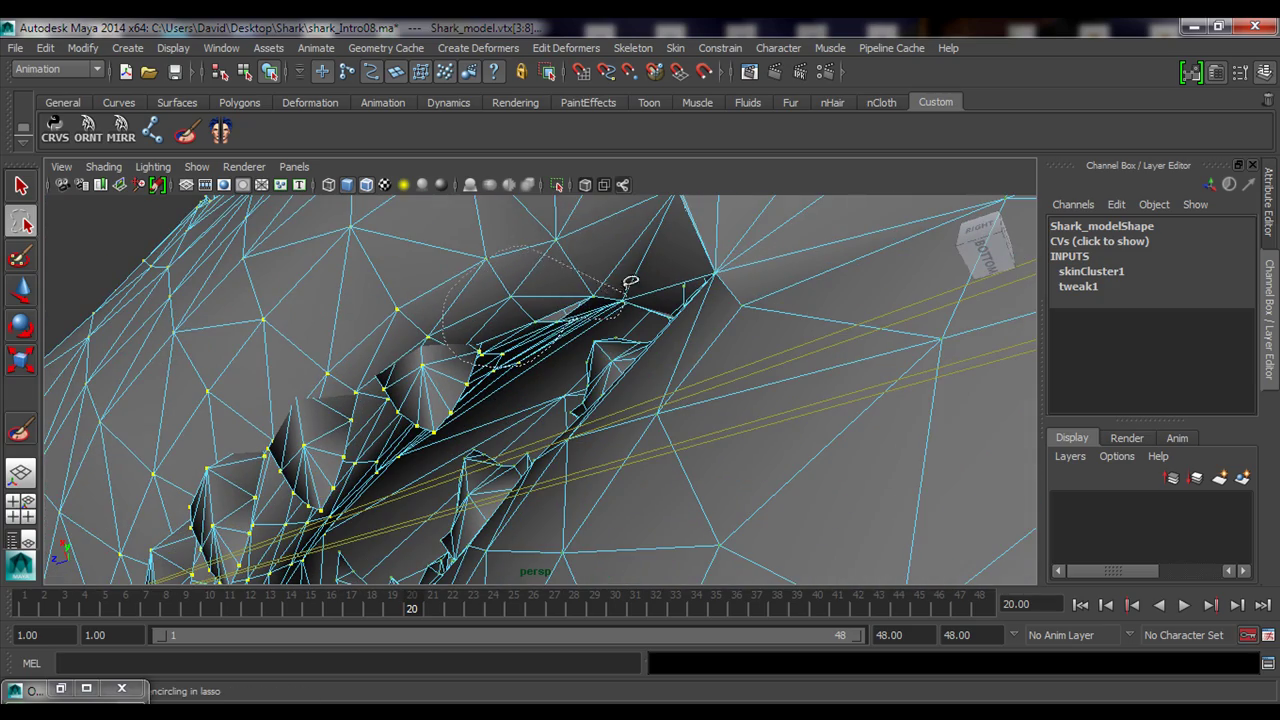
left_click_drag(432, 309, 498, 320, "alt")
middle_click_drag(498, 320, 473, 434, "alt")
left_click_drag(473, 435, 551, 269, "alt")
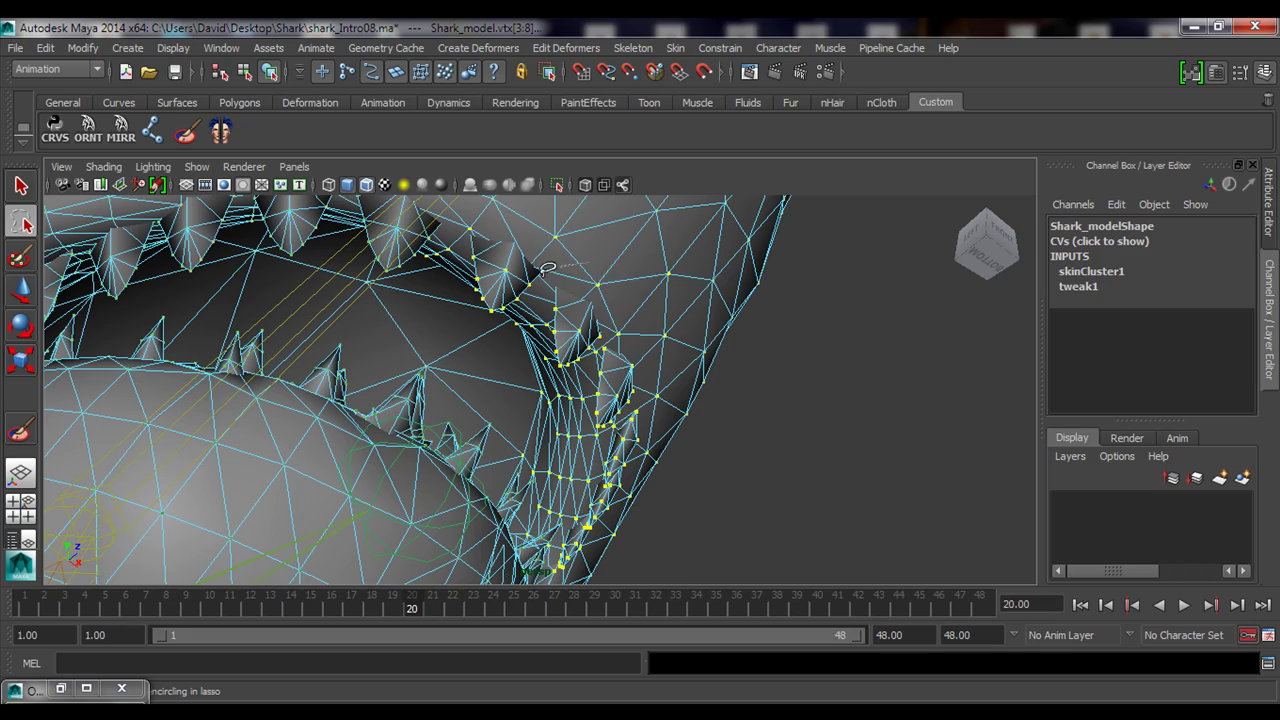
left_click_drag(660, 379, 472, 369, "alt")
Open the Component Editor and load the selected upper teeth vertices into its smooth skin weights
left_click(221, 48)
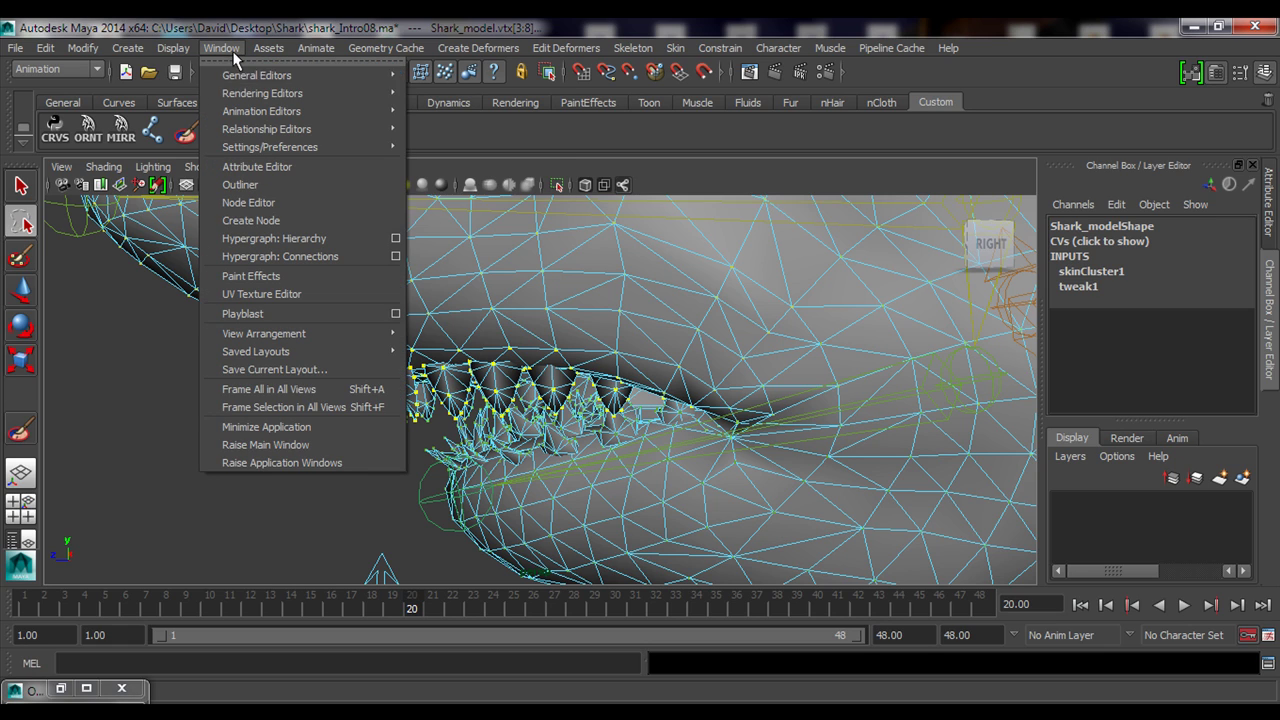
mouse_move(245, 79)
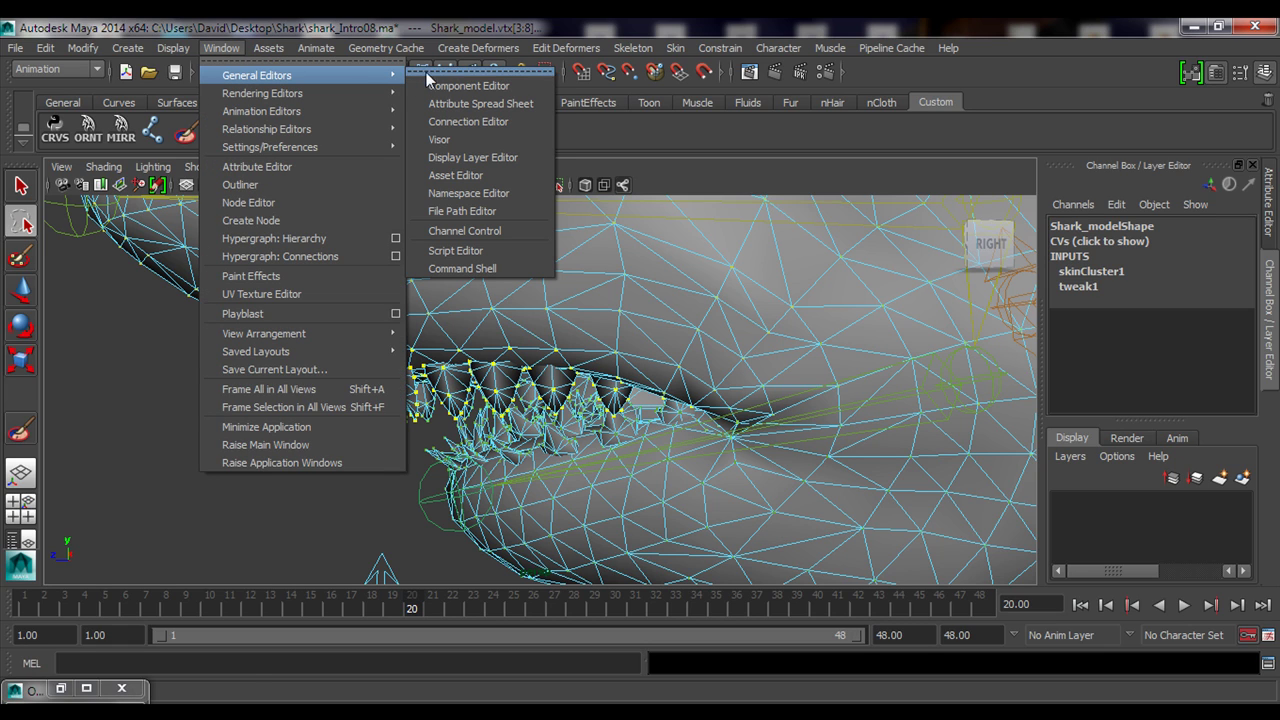
left_click(499, 88)
left_click_drag(525, 140, 581, 259)
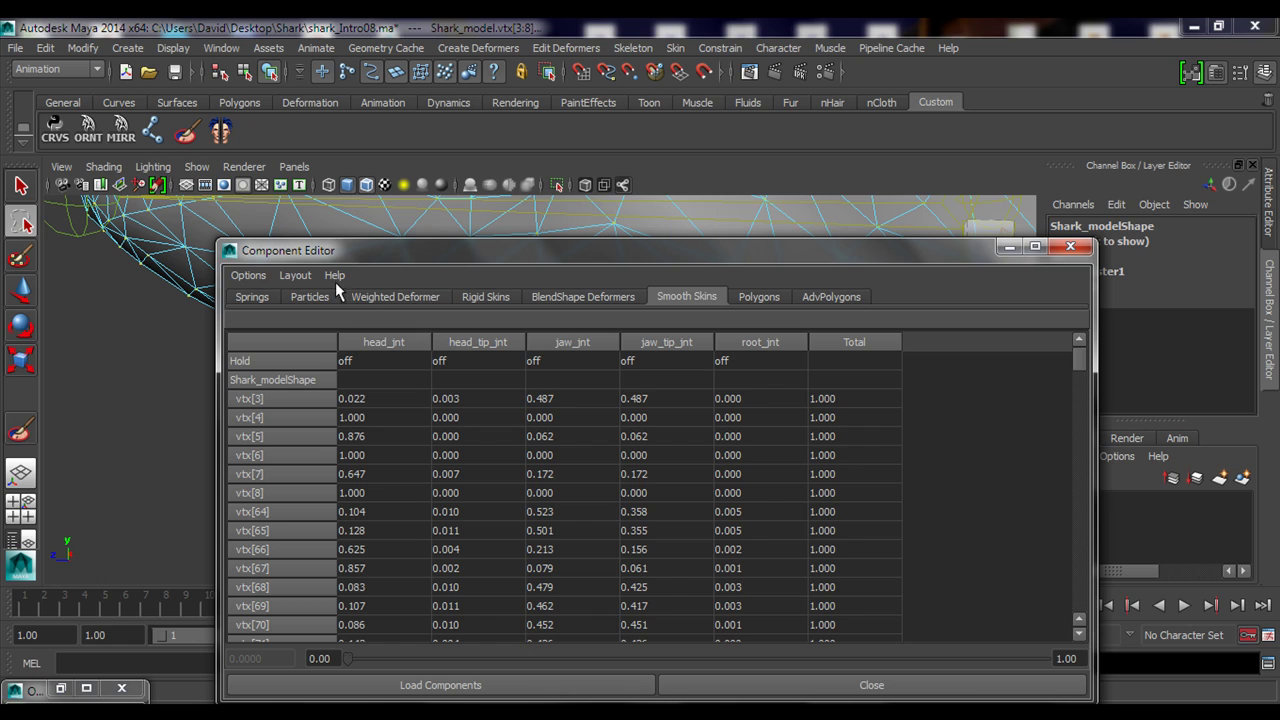
left_click(296, 276)
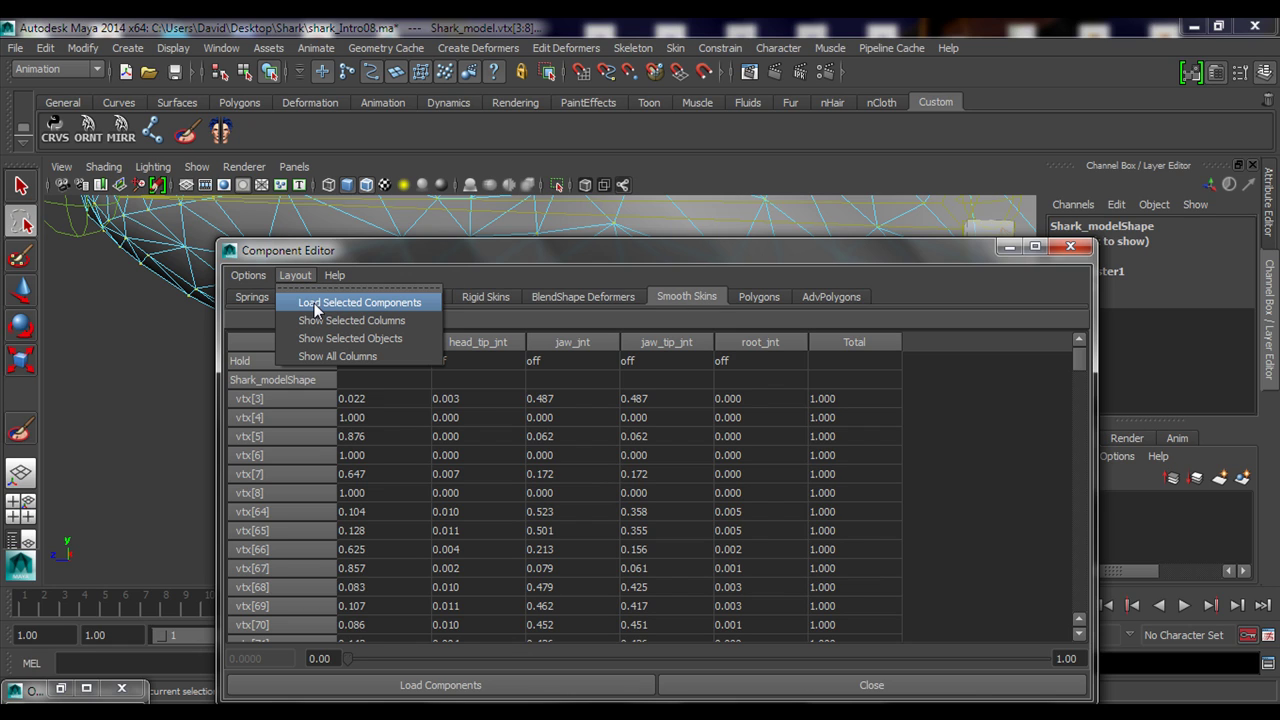
left_click(373, 303)
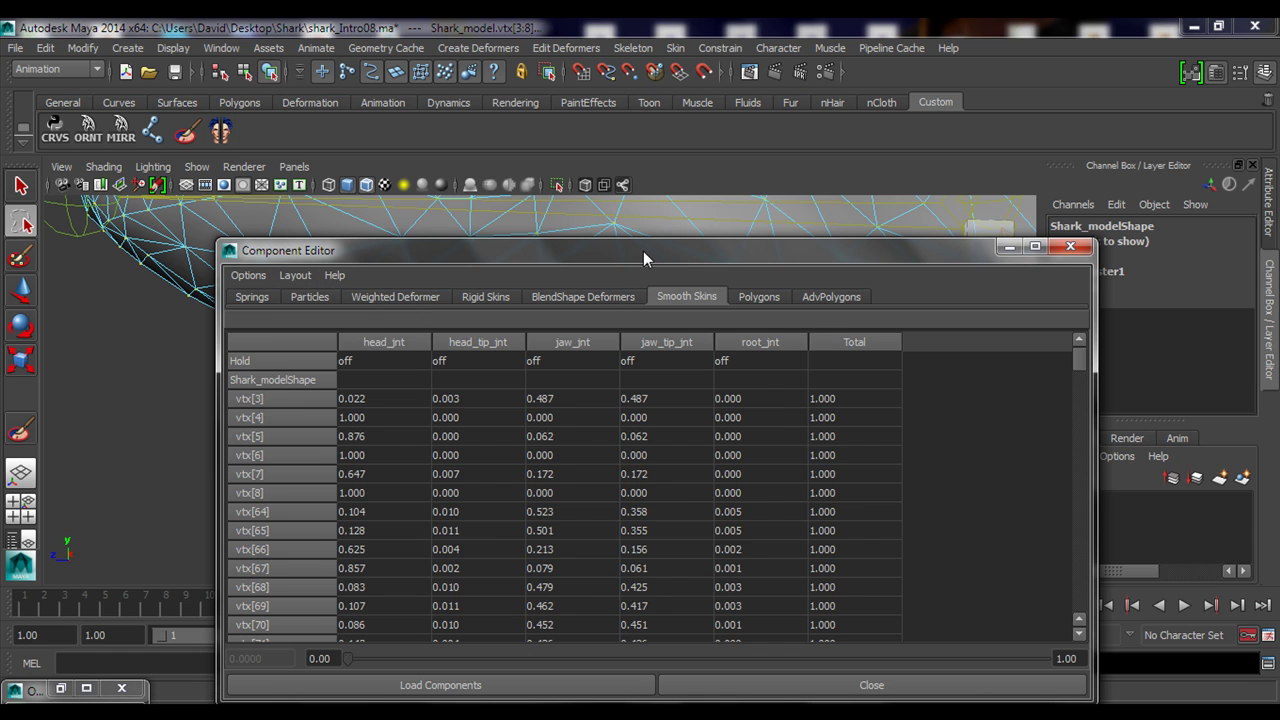
left_click_drag(644, 252, 598, 158)
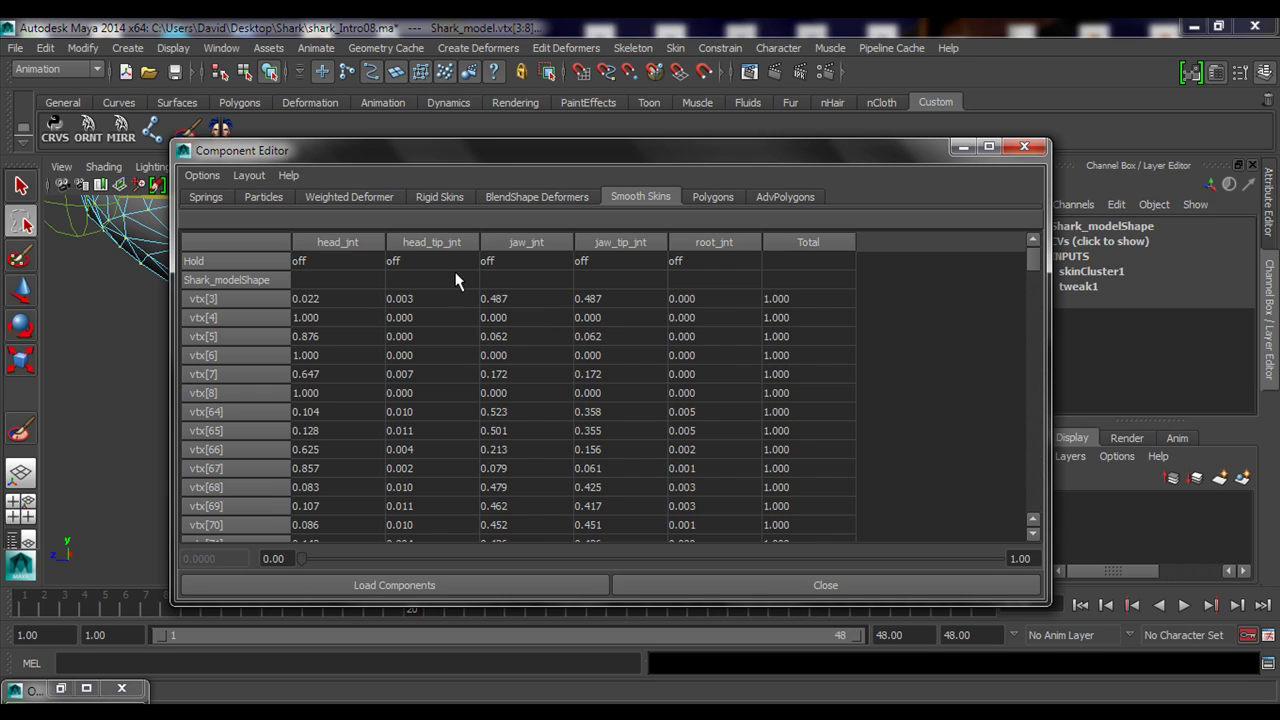
Set the head_jnt weight of all loaded upper teeth vertices to 1 and close the Component Editor
left_click(318, 300)
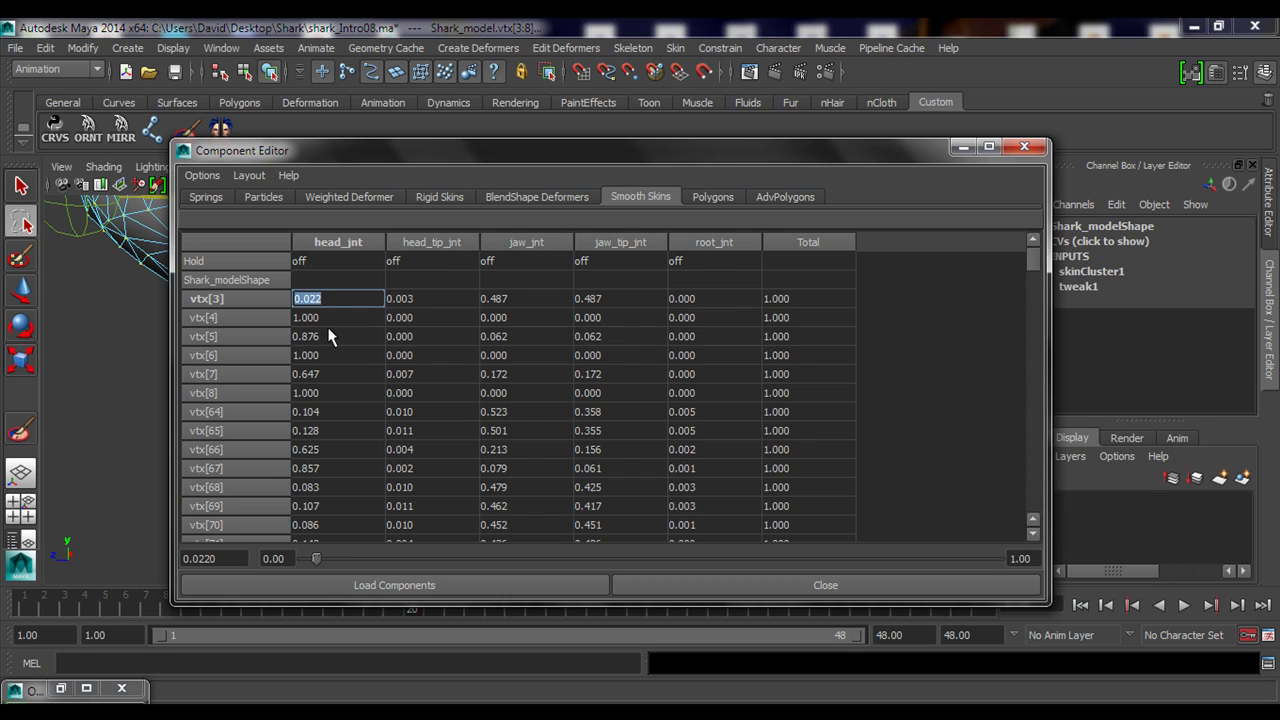
left_click_drag(1033, 262, 1036, 519)
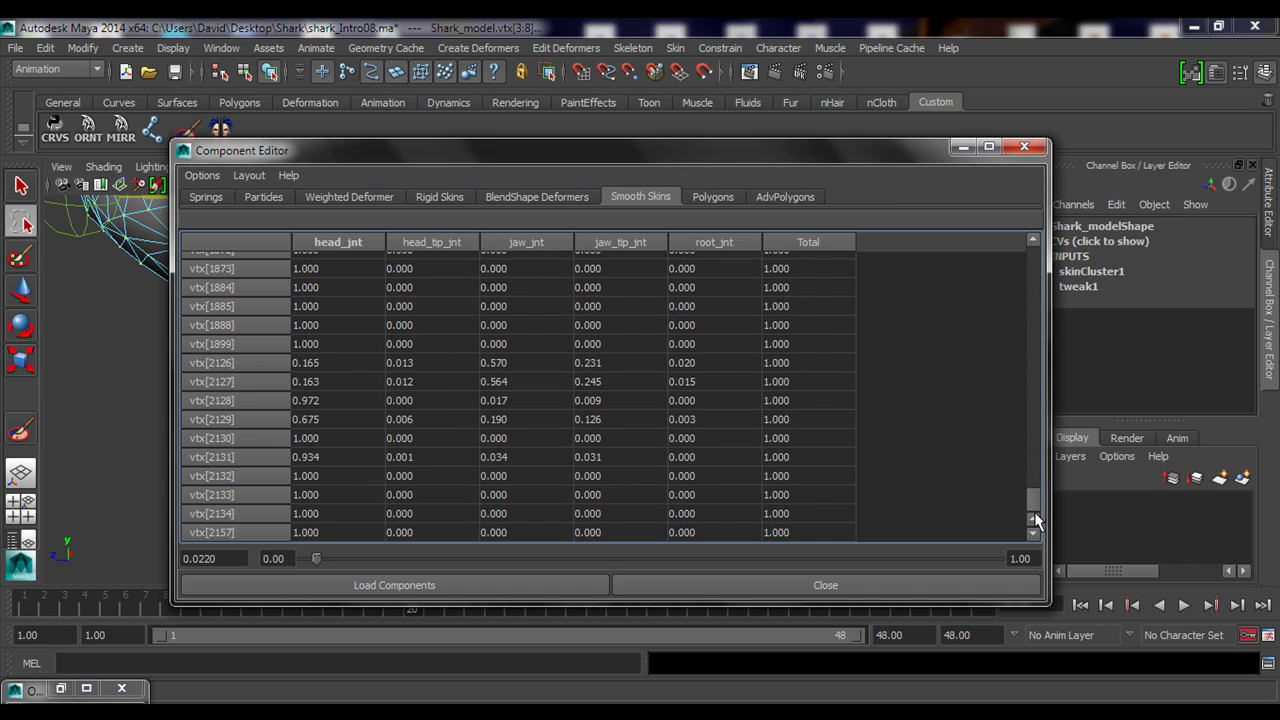
left_click(319, 533, "shift")
type("1")
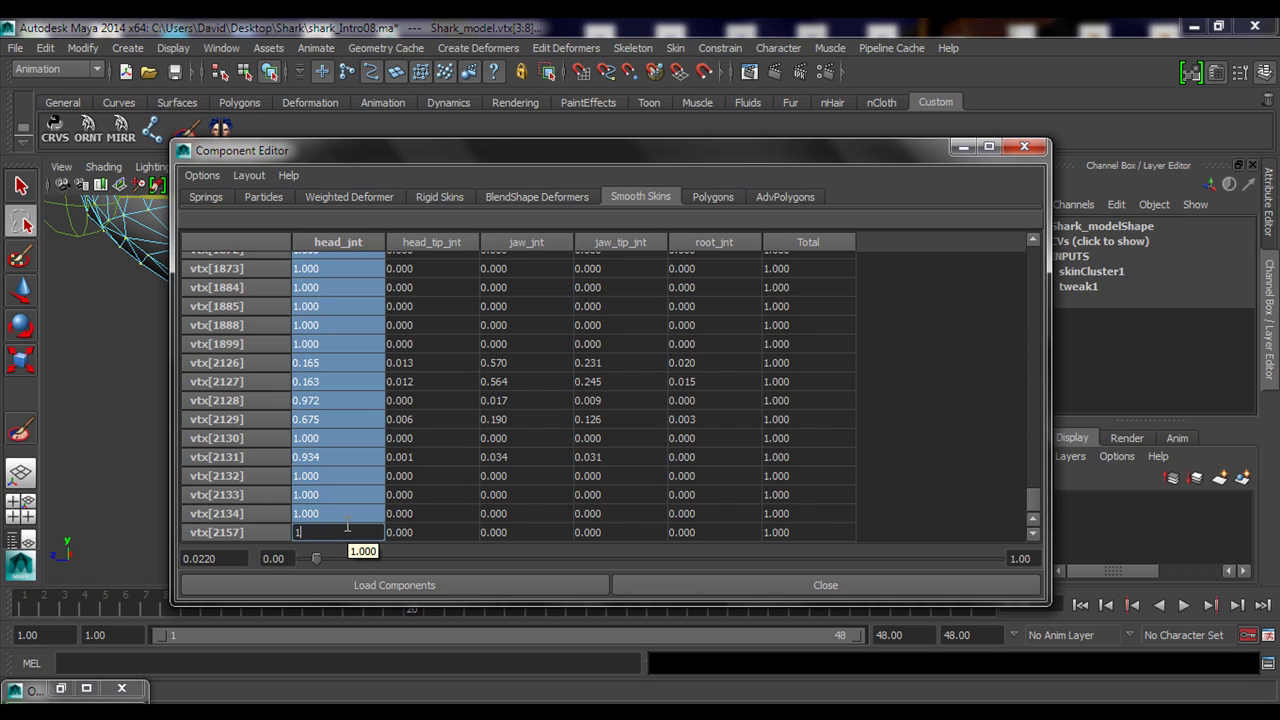
key("Return")
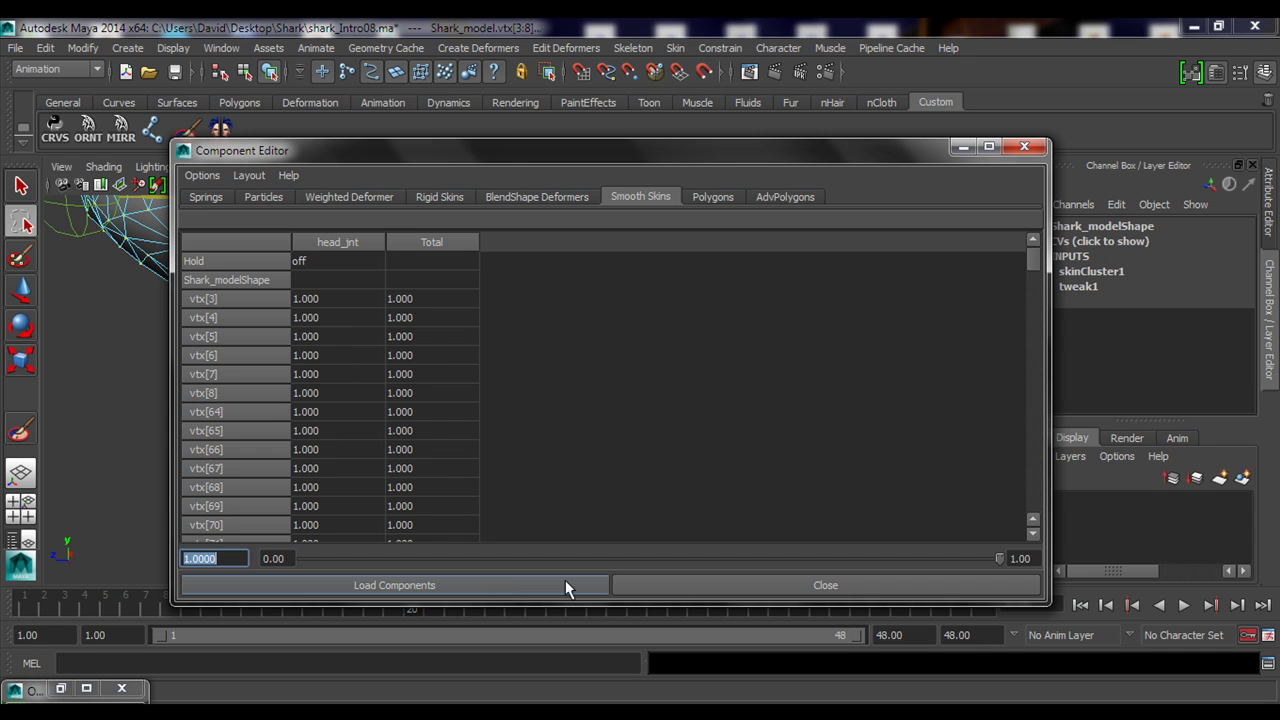
left_click(824, 588)
Return the shark mesh to object mode and select the curved jaw control's Rotate Z channel
right_click_drag(430, 314, 508, 289)
key("q")
right_click_drag(487, 464, 381, 461, "alt")
mouse_move(422, 445)
left_mouse_down("alt")
mouse_move(437, 400)
mouse_move(445, 438)
left_mouse_up("alt")
left_click(477, 477)
left_click(1156, 316)
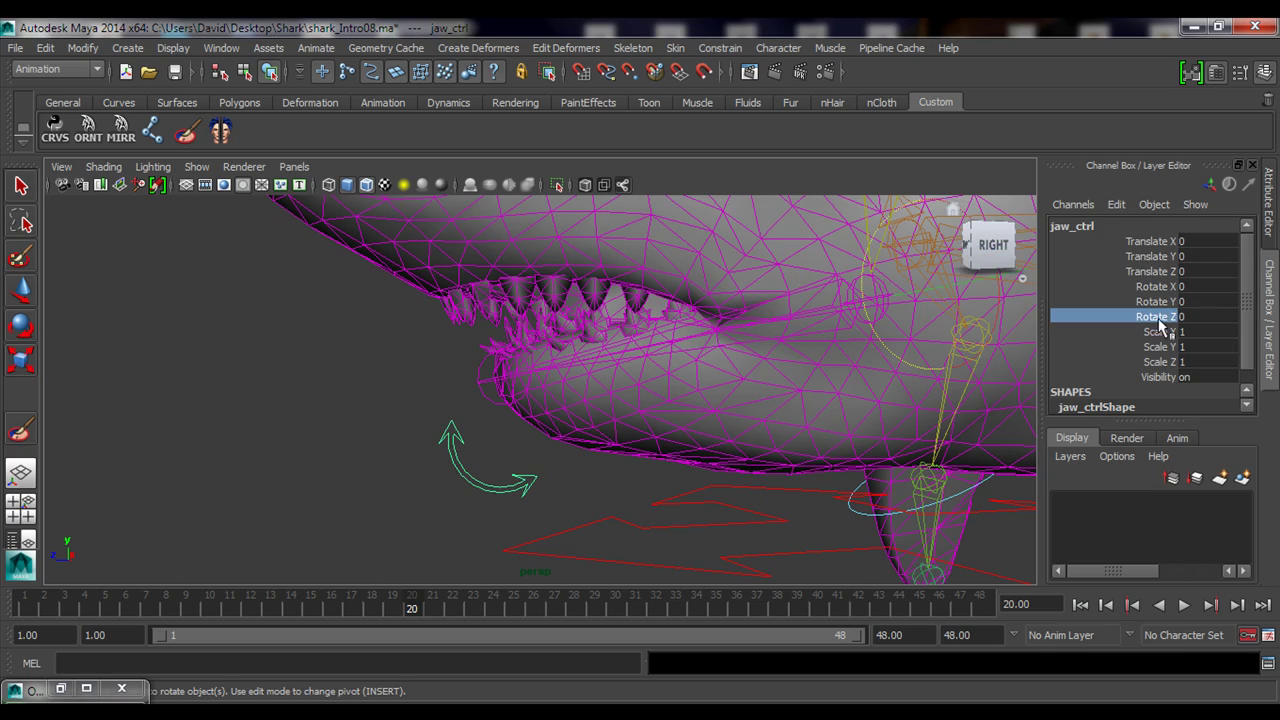
Open the jaw to a Rotate Z of about -13.3 and inspect how the upper teeth deform from several angles
middle_click_drag(794, 357, 663, 360)
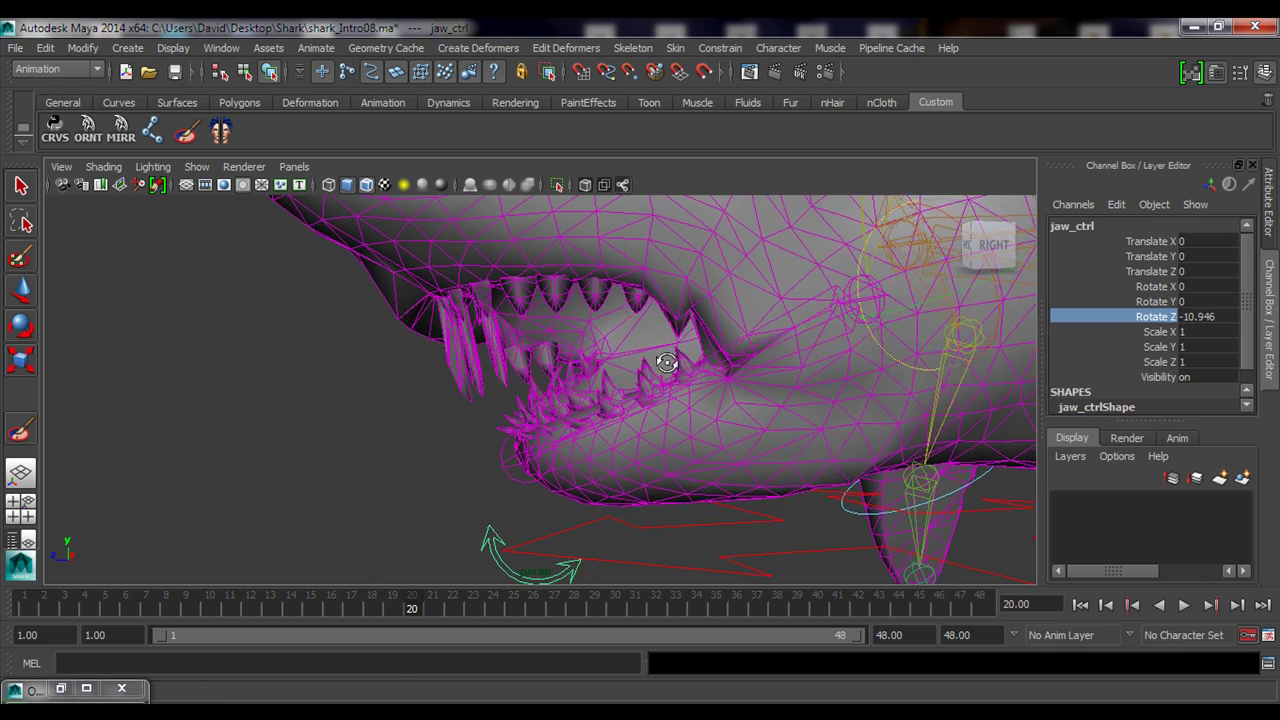
left_click_drag(663, 360, 860, 350, "alt")
left_click_drag(660, 314, 409, 379, "alt")
left_click_drag(512, 412, 600, 415, "alt")
mouse_move(651, 434)
middle_mouse_down()
mouse_move(620, 462)
mouse_move(640, 432)
mouse_move(662, 434)
middle_mouse_up()
left_click_drag(662, 434, 520, 446, "alt")
left_click_drag(650, 455, 607, 459, "alt")
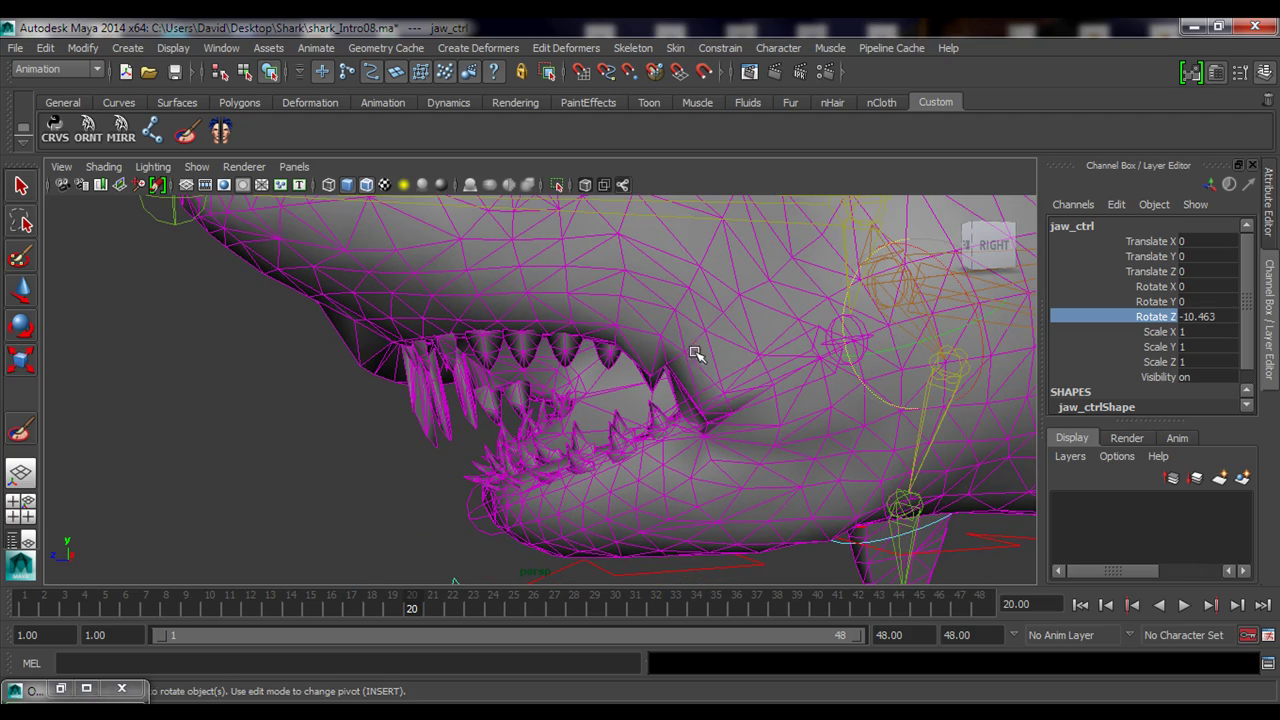
middle_click_drag(603, 437, 630, 432)
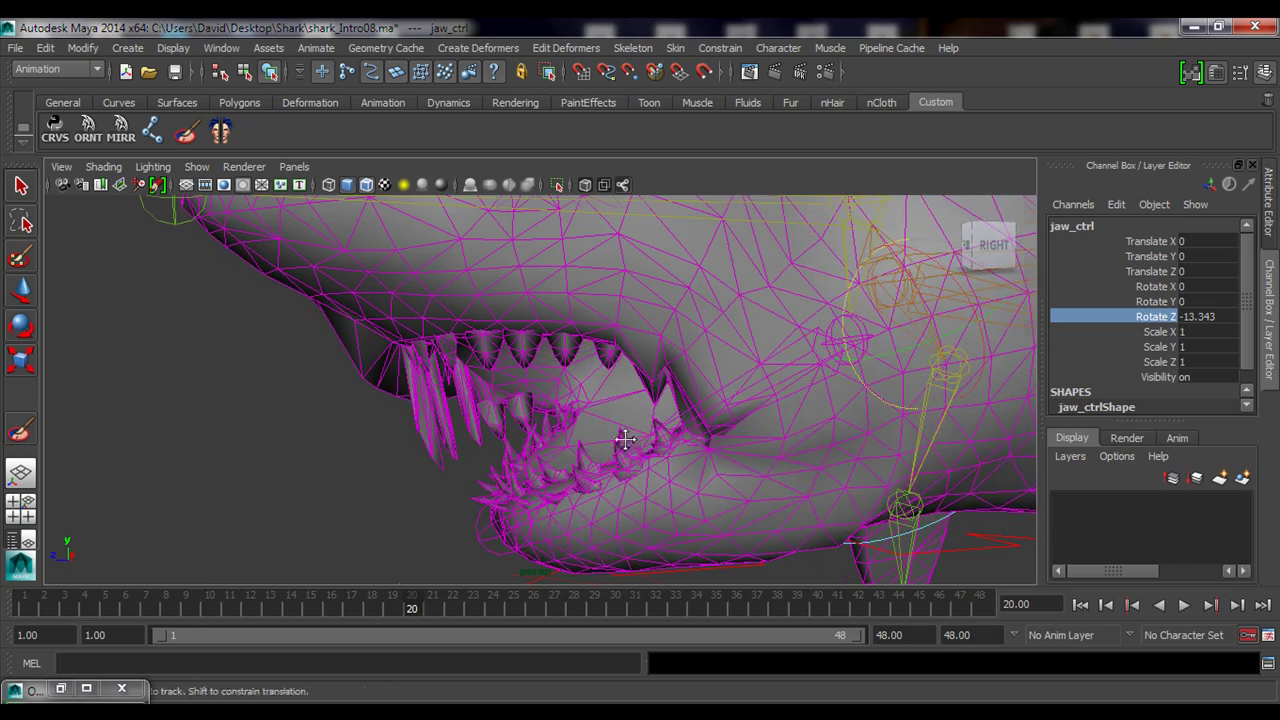
Switch the shark mesh to vertex mode and select the vertices of the stretched upper tooth near the mouth corner
left_click_drag(630, 432, 574, 320, "alt")
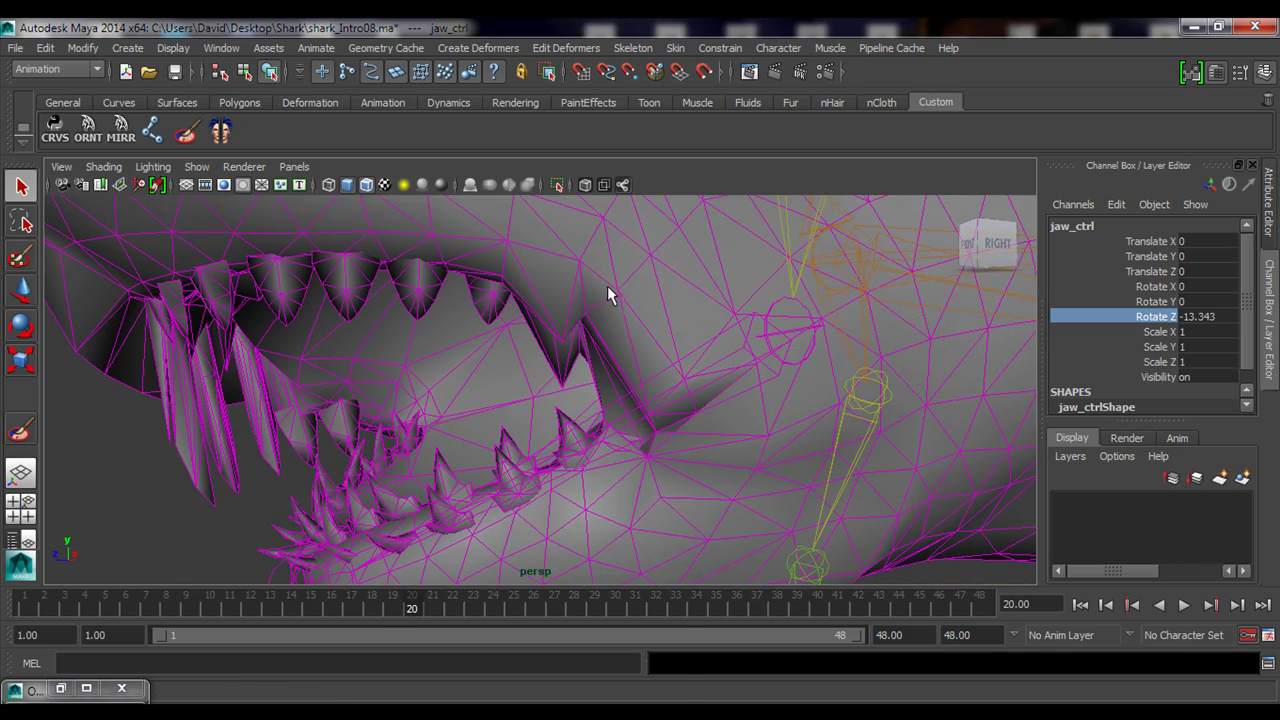
right_click_drag(605, 276, 560, 290)
left_click_drag(560, 290, 488, 330, "alt")
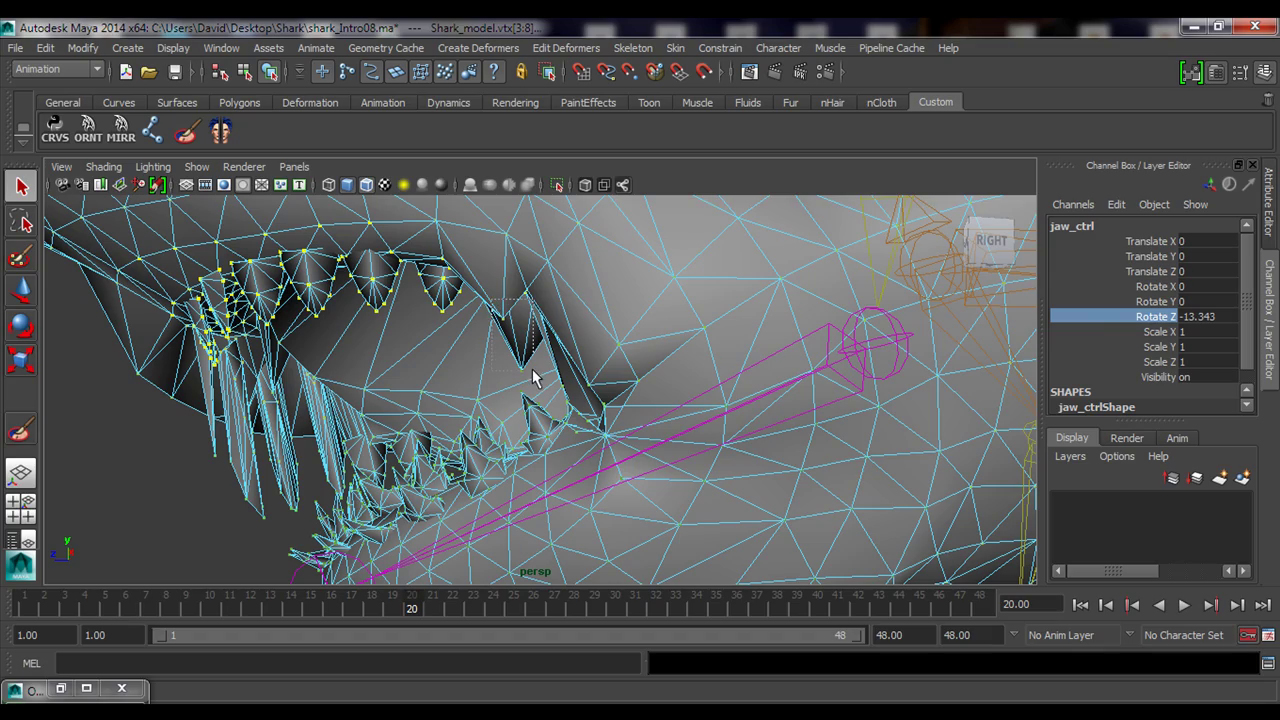
left_click_drag(533, 378, 533, 378)
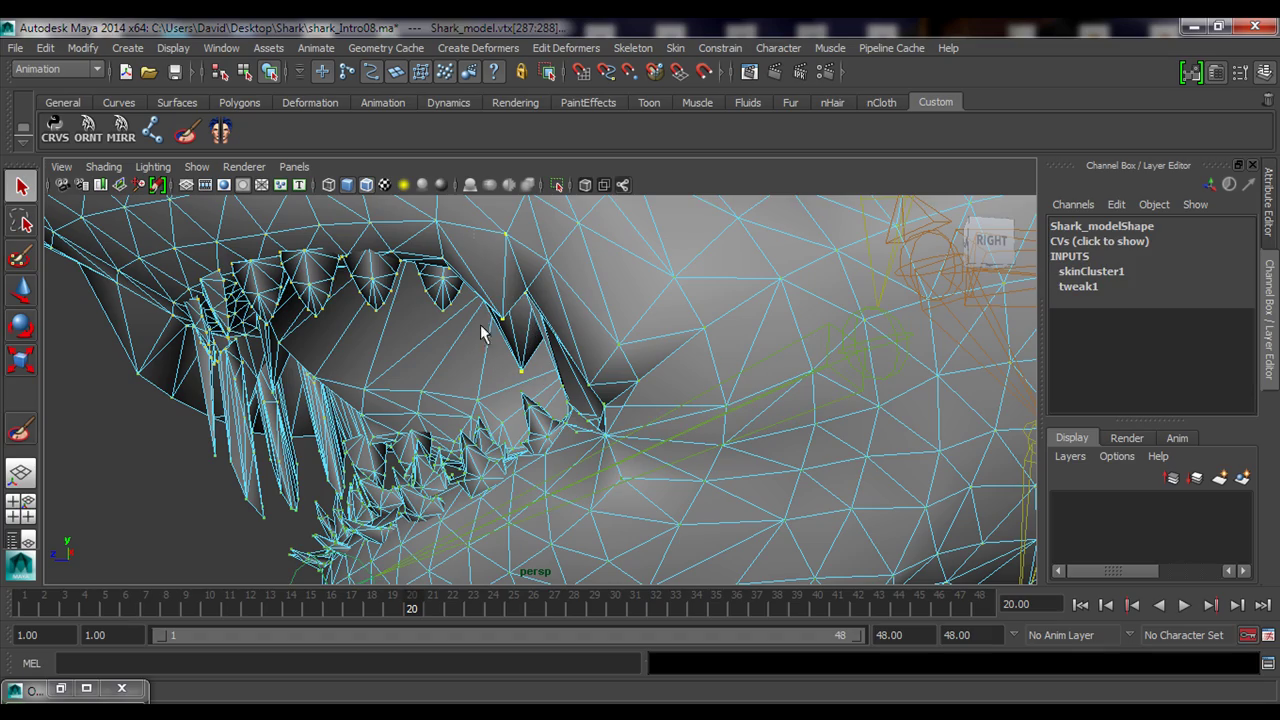
left_click_drag(481, 333, 632, 381, "alt")
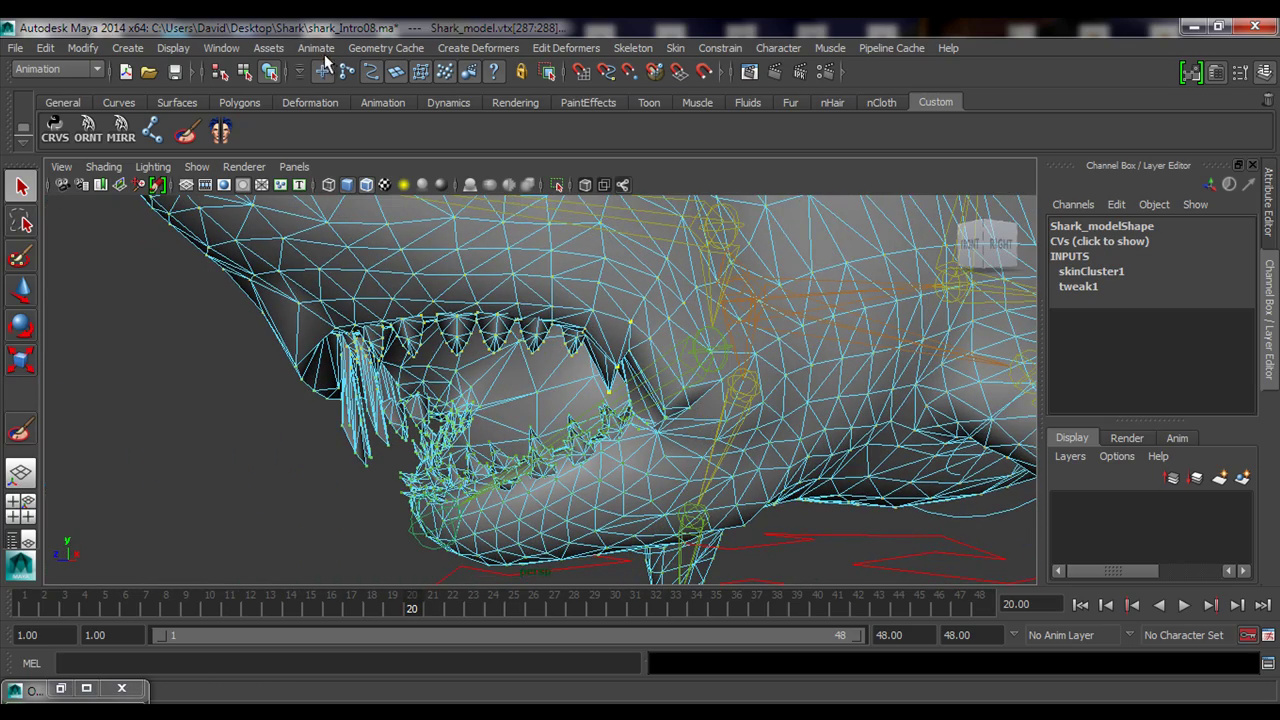
Reopen the Component Editor and load the selected tooth vertices from the mouth corner
left_click(222, 48)
mouse_move(257, 77)
left_click(440, 87)
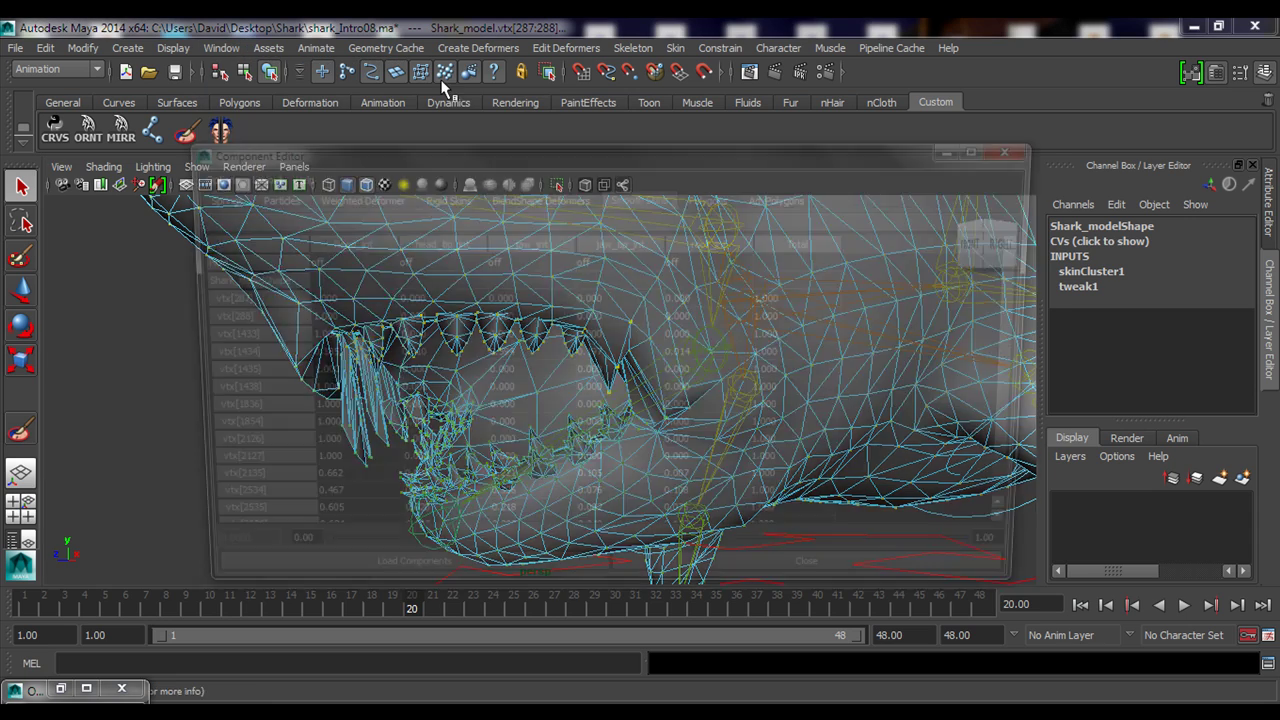
left_click(326, 299)
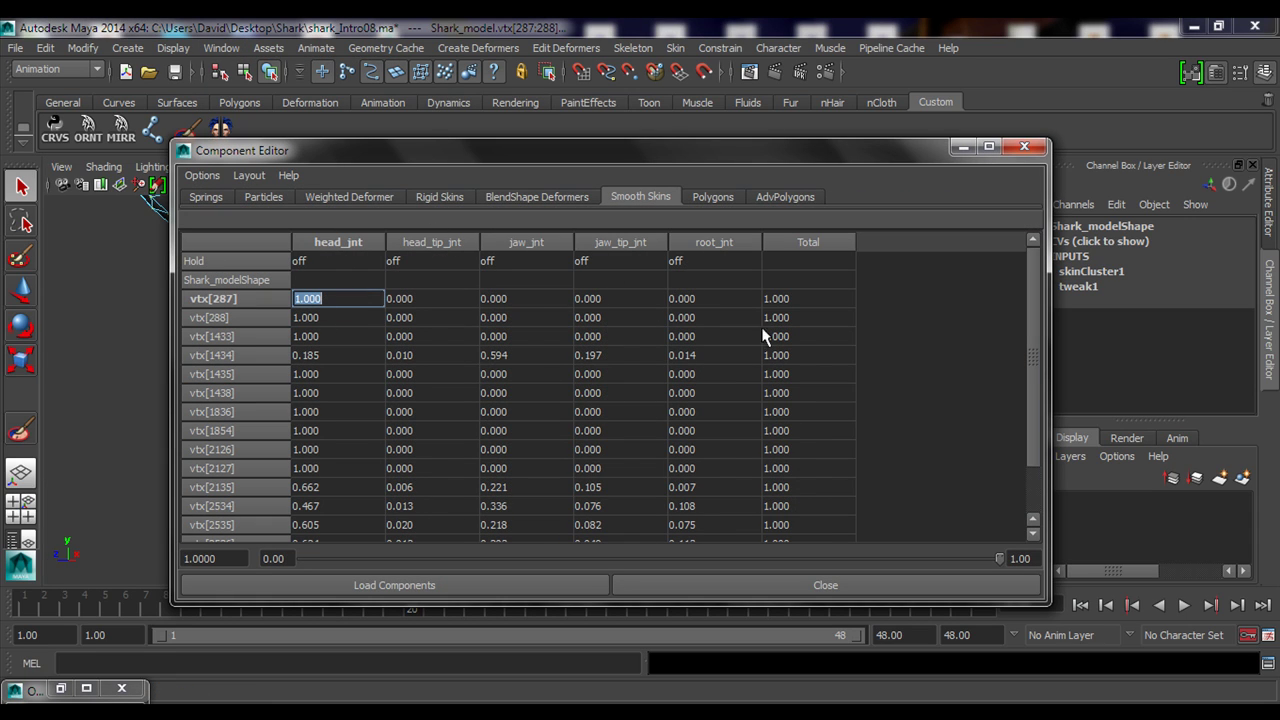
left_click(249, 175)
left_click(286, 197)
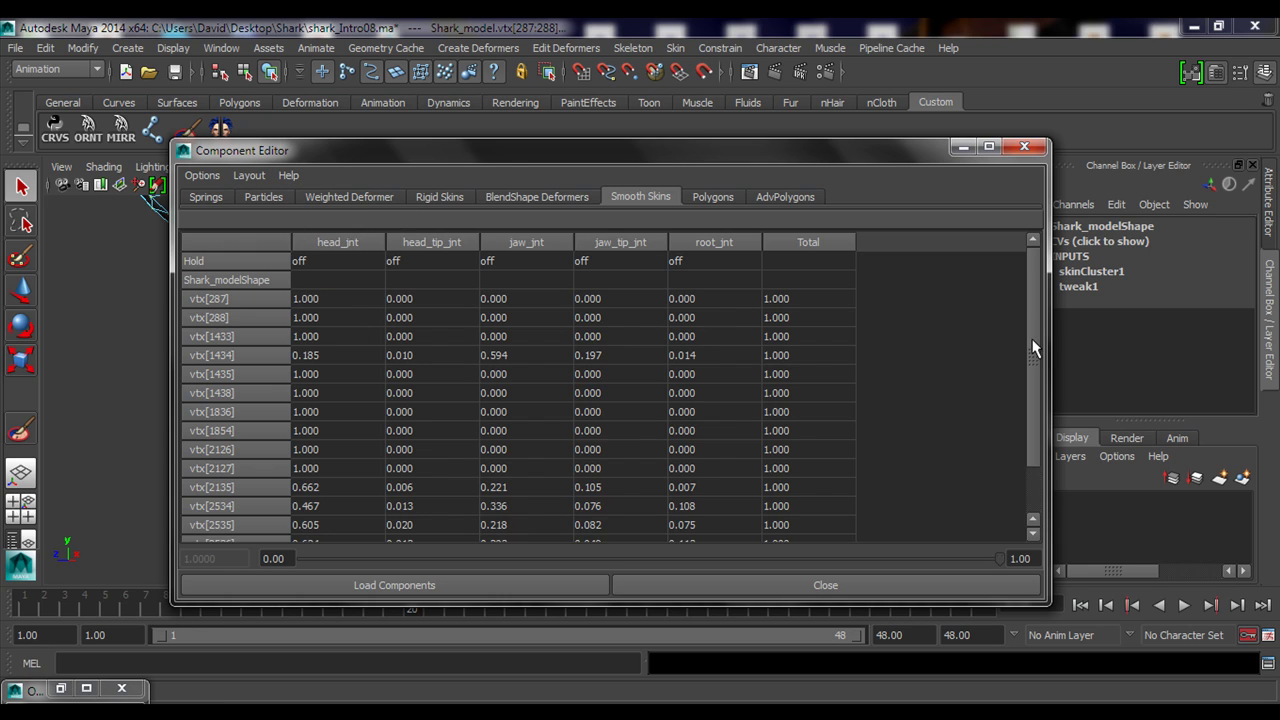
Assign a head_jnt weight of 1 to all the loaded corner tooth vertices and close the Component Editor
left_click(337, 303)
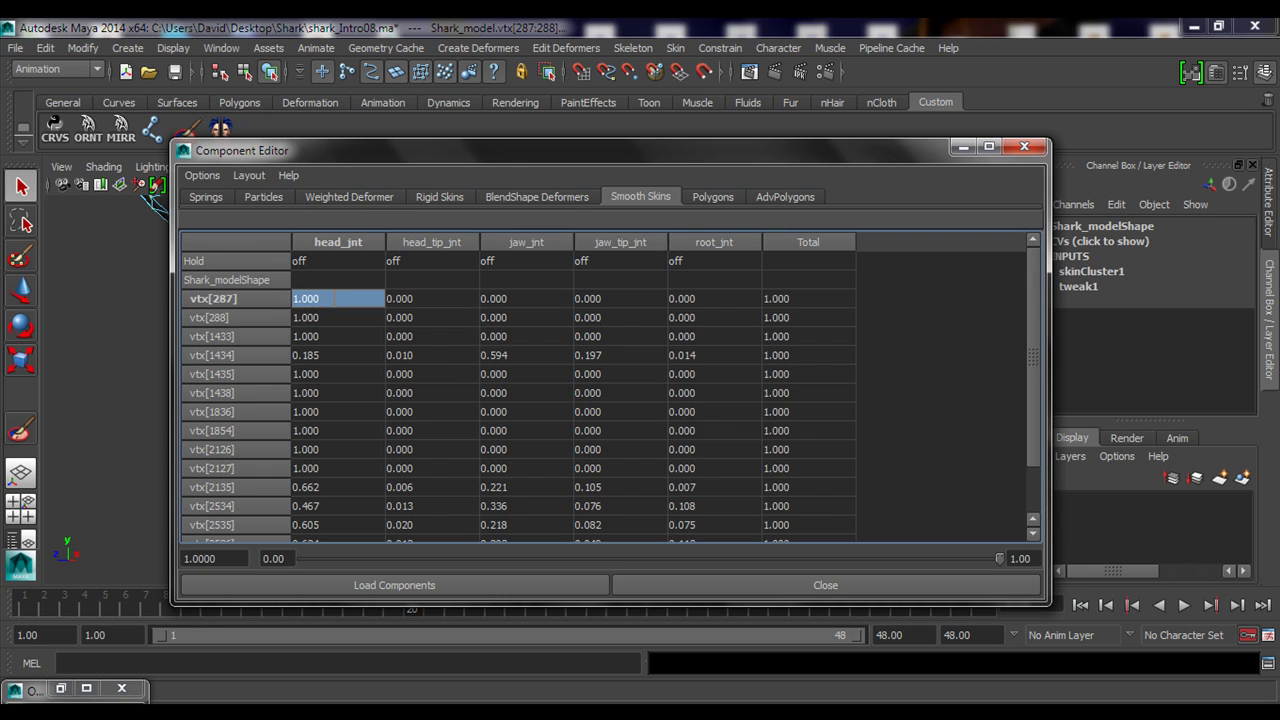
left_click_drag(1034, 343, 1039, 418)
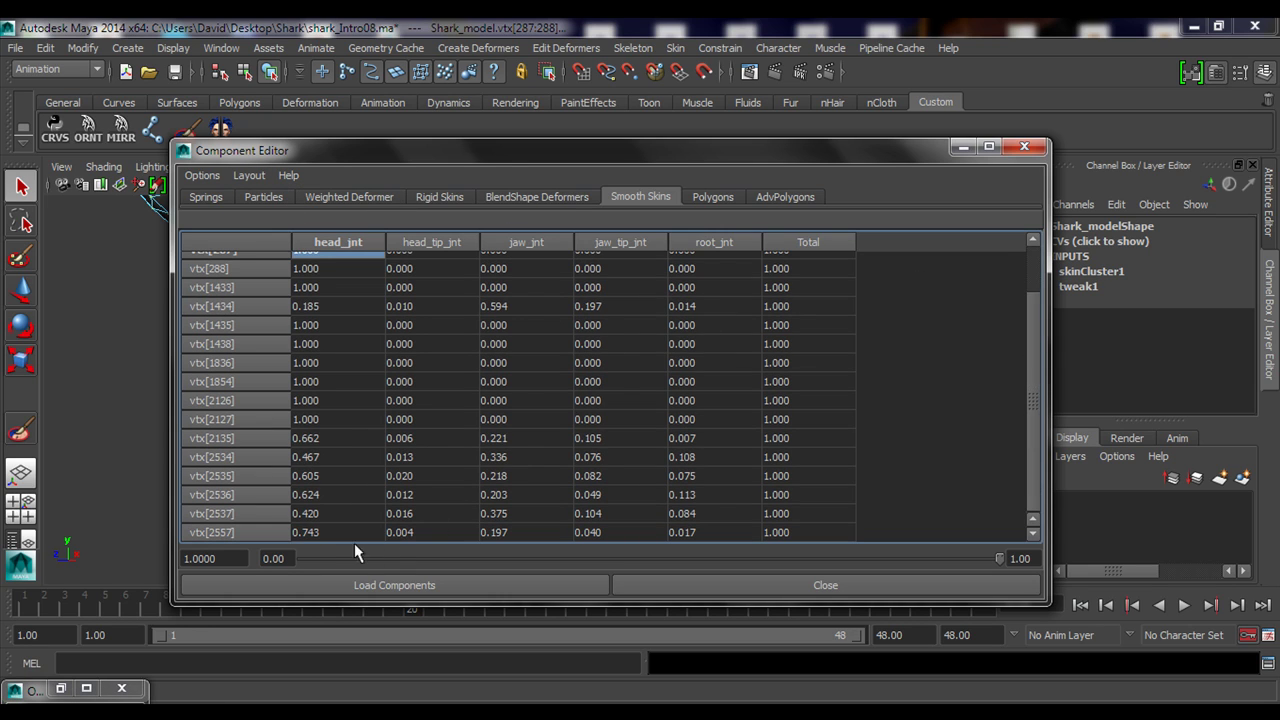
left_click(325, 532, "shift")
left_click_drag(566, 151, 443, 398)
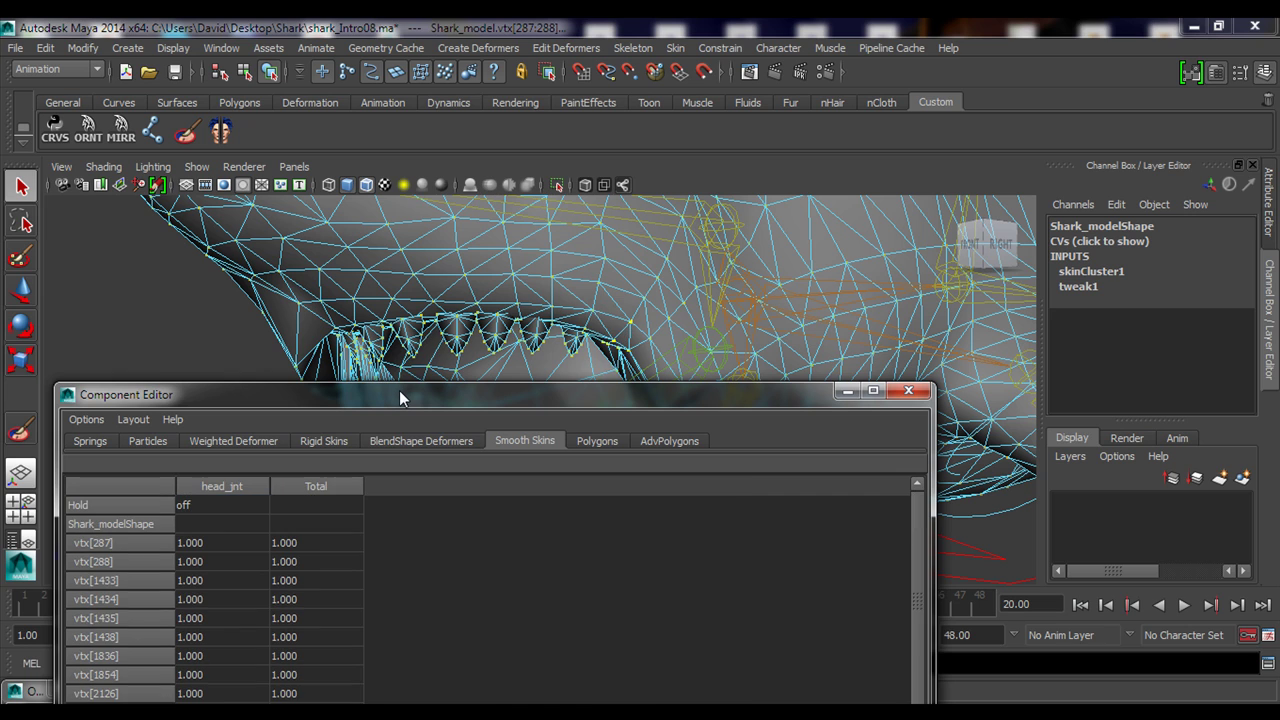
left_click_drag(556, 390, 541, 520)
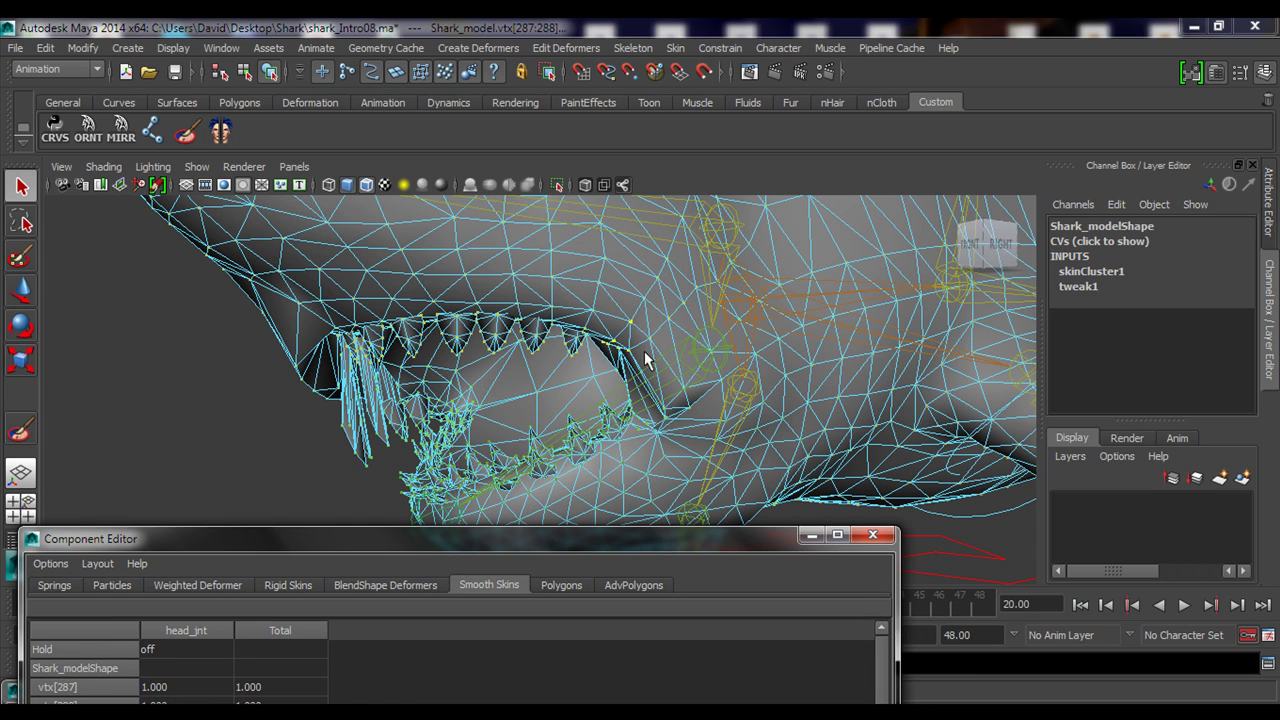
left_click(875, 537)
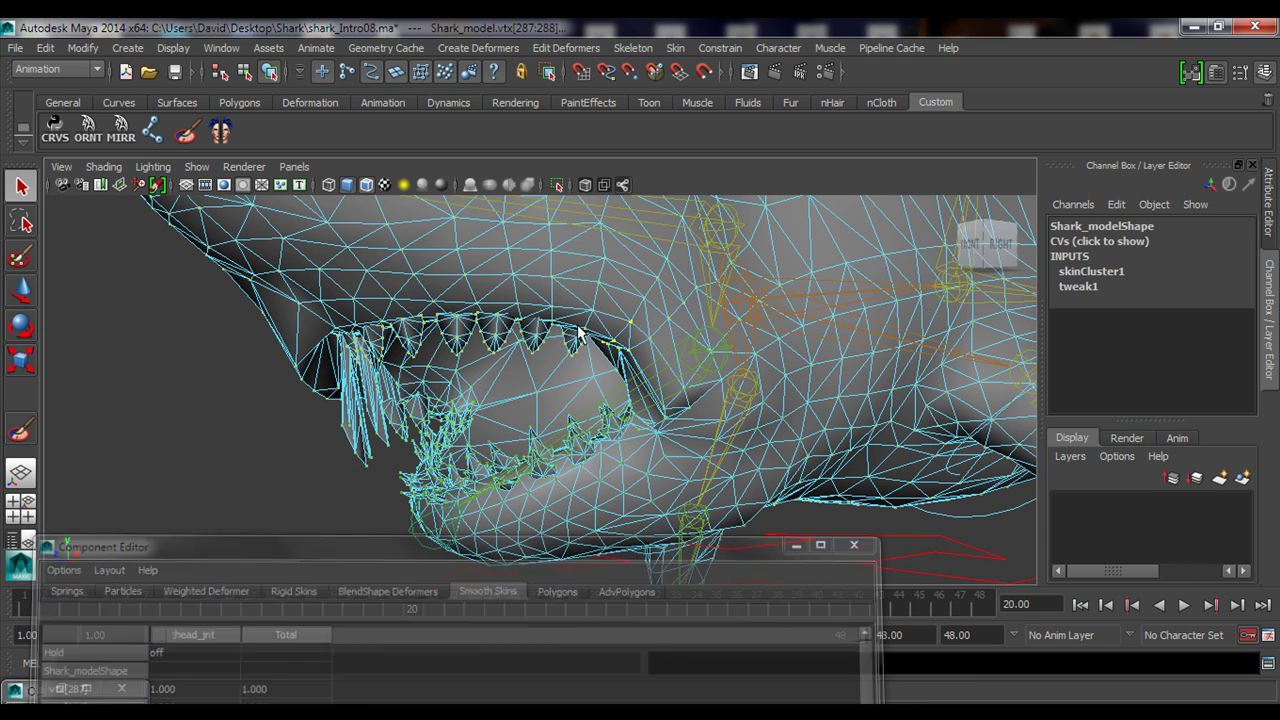
Return the shark mesh to object mode and inspect the open mouth's teeth from the front and side
right_click_drag(500, 272, 585, 256)
left_click_drag(194, 443, 675, 452, "alt")
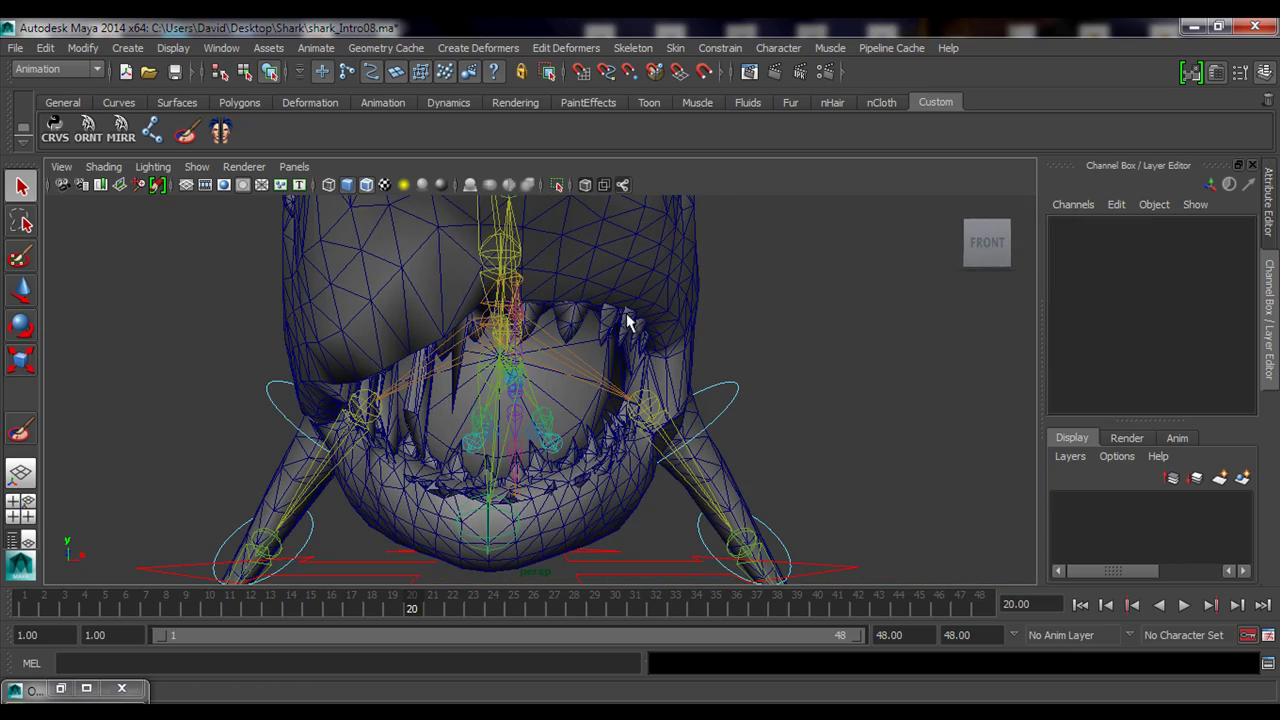
left_click_drag(655, 337, 489, 362, "alt")
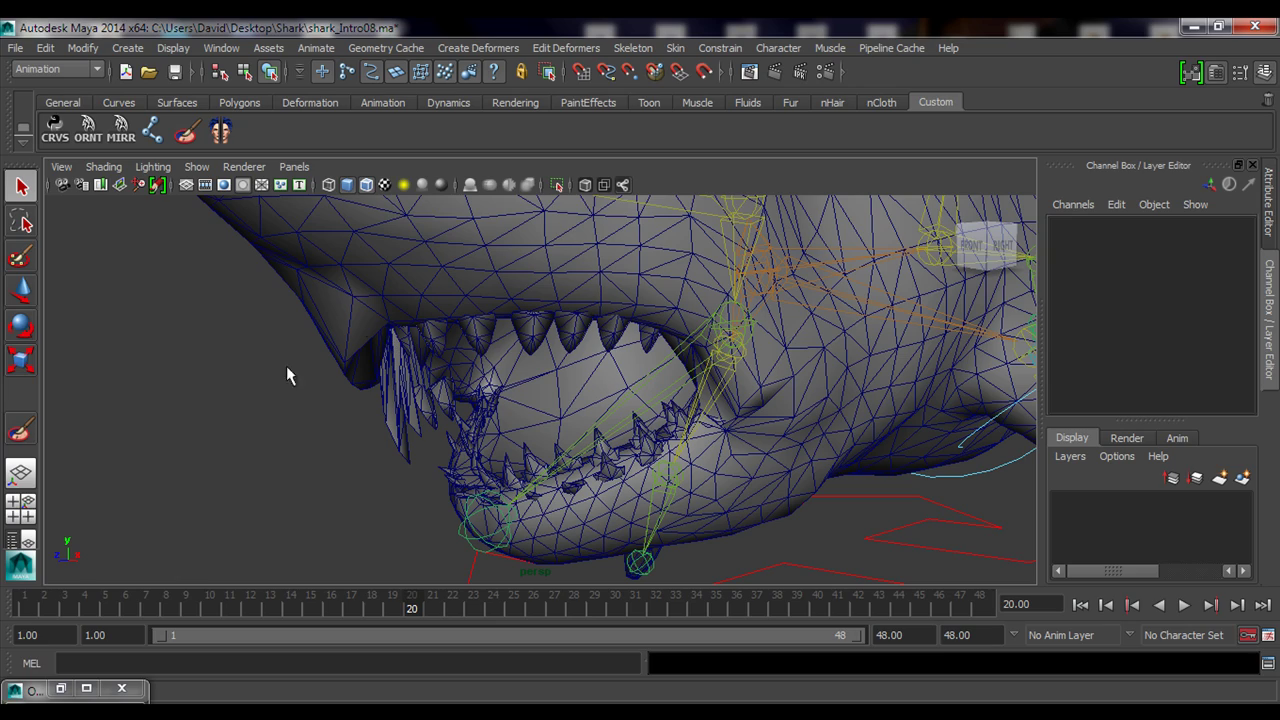
left_click_drag(471, 378, 414, 368, "alt")
right_click_drag(414, 368, 607, 392, "alt")
left_click_drag(545, 305, 563, 257, "alt")
Select the shark mesh and open the Paint Skin Weights Tool with its settings
left_click(646, 326)
left_click_drag(646, 326, 398, 272, "alt")
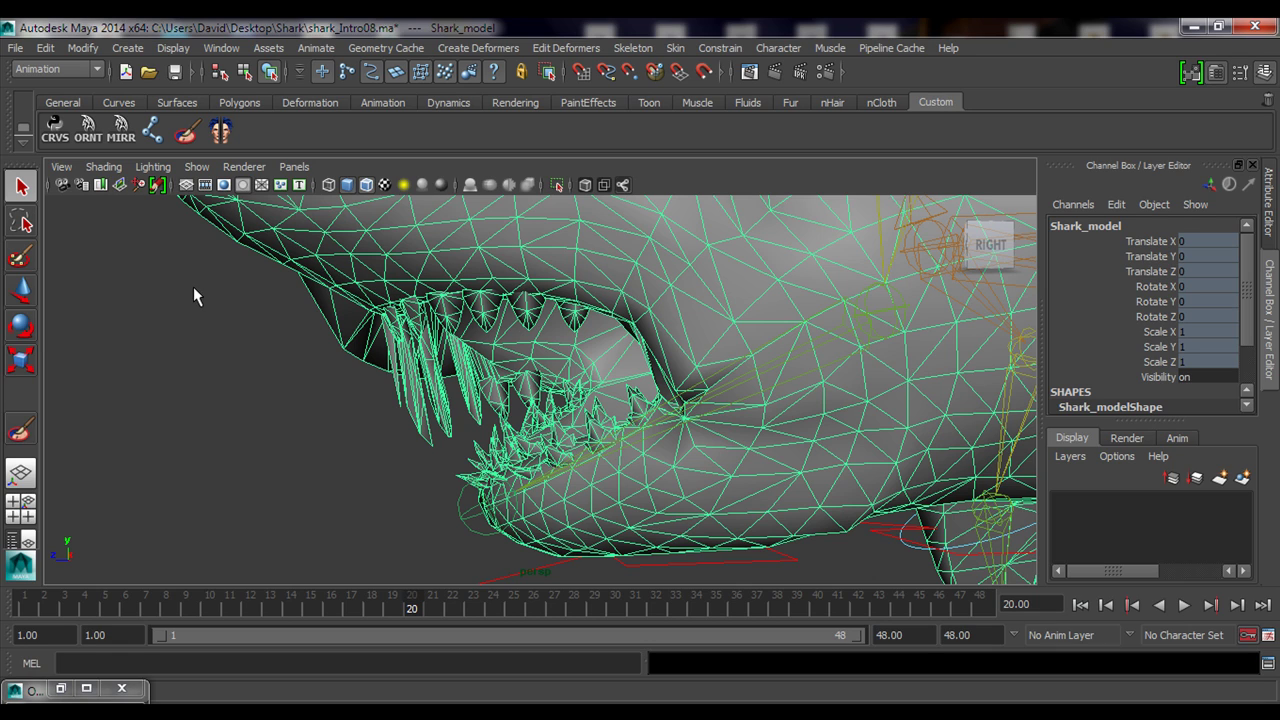
left_click(676, 48)
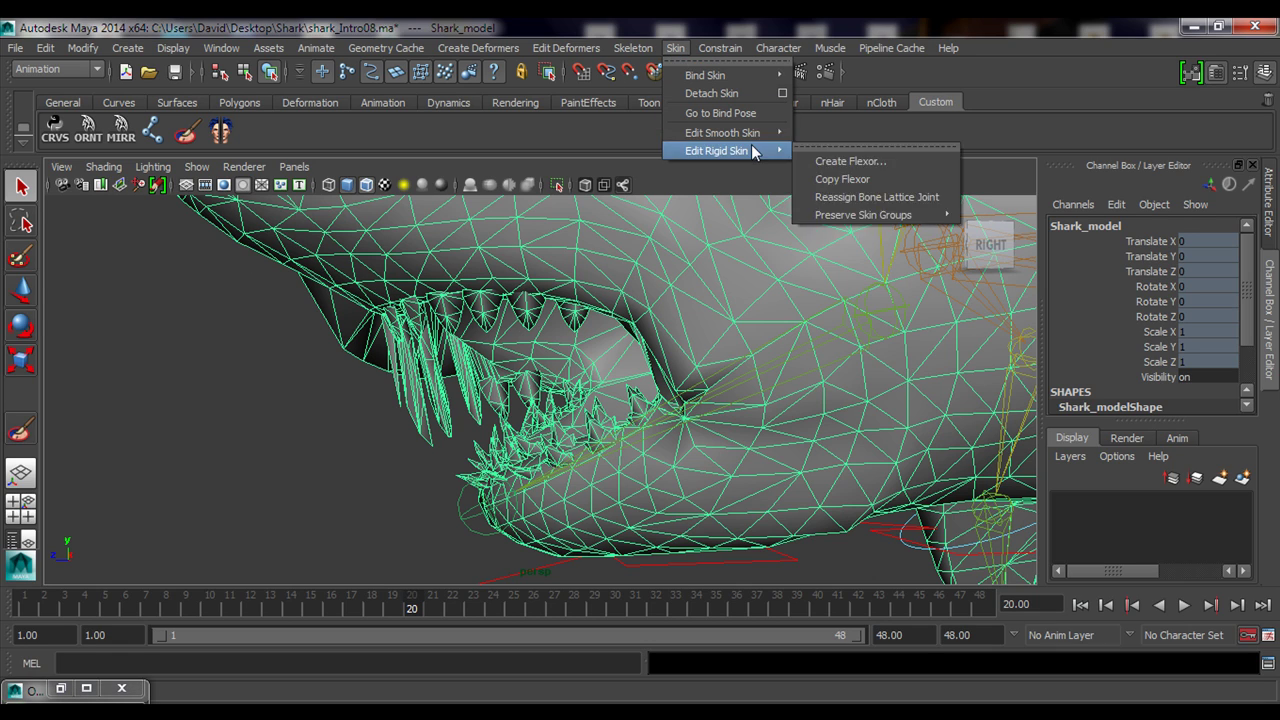
mouse_move(745, 140)
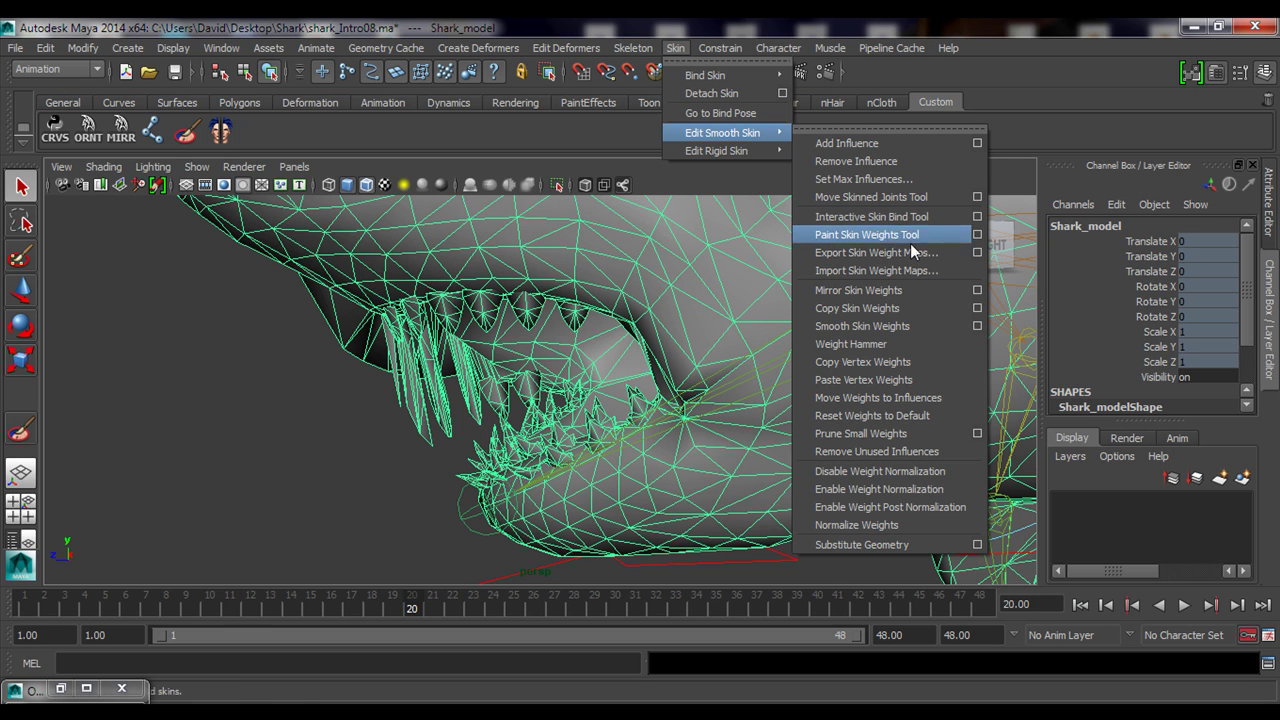
left_click(976, 234)
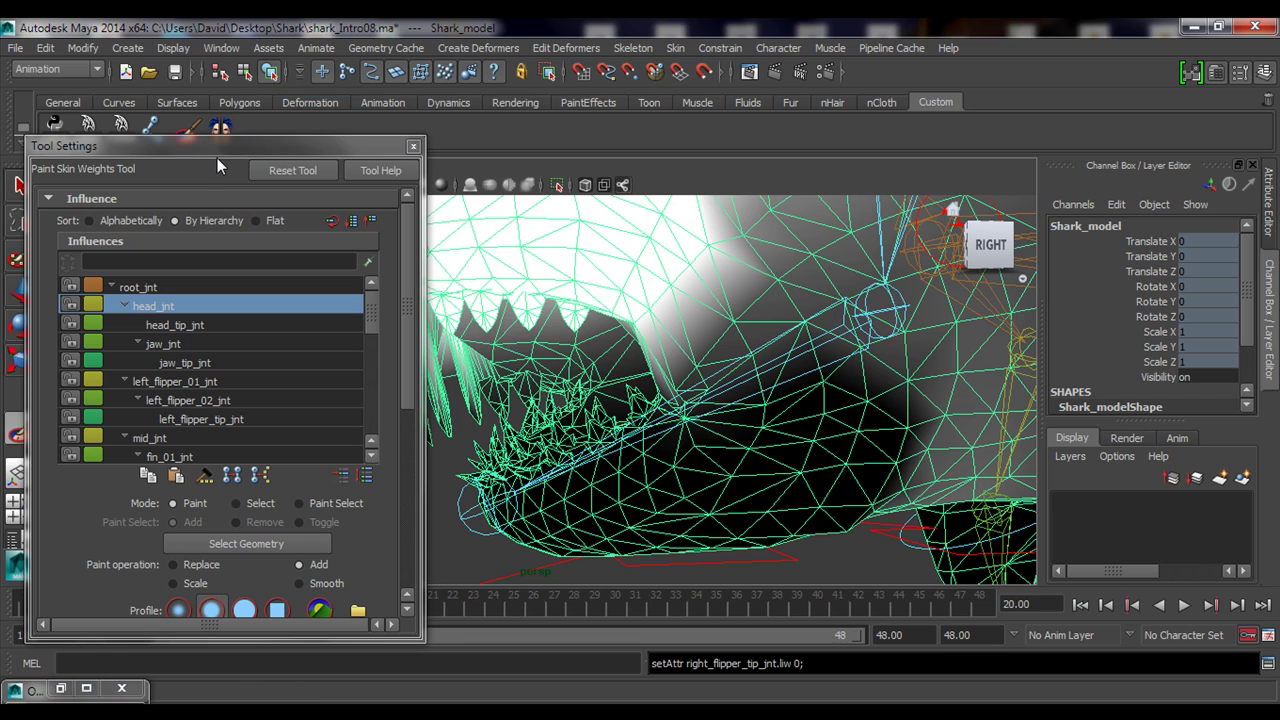
Set the Paint Skin Weights operation to Smooth with an opacity of about 0.5 for painting head_jnt around the mouth corner
mouse_move(214, 147)
left_mouse_down()
mouse_move(221, 198)
mouse_move(209, 128)
left_mouse_up()
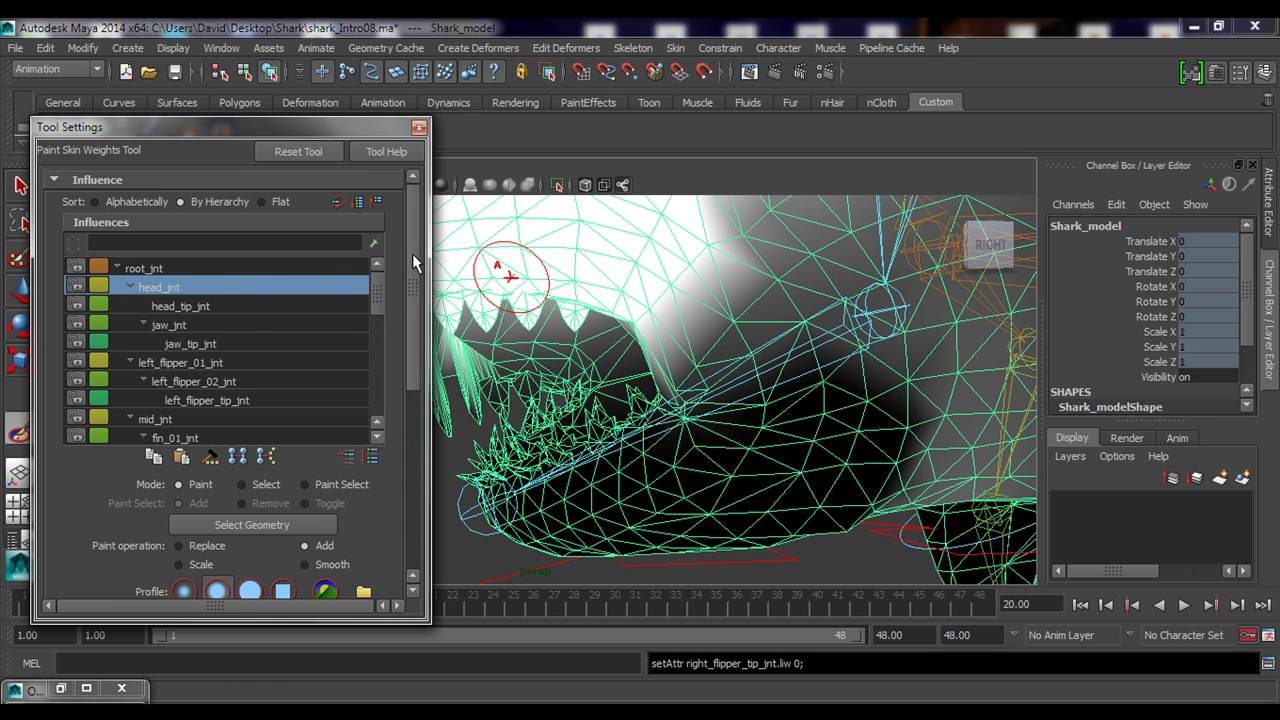
left_click_drag(412, 253, 392, 395)
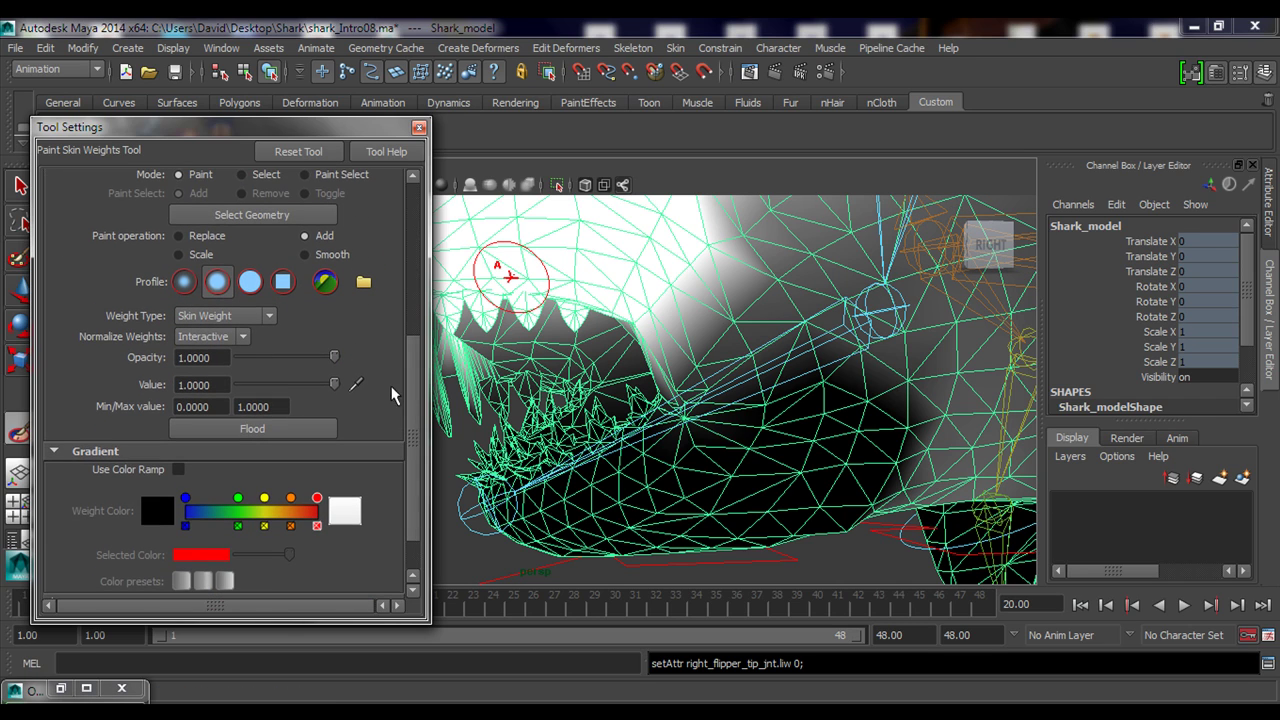
left_click(322, 256)
middle_click_drag(682, 301, 703, 376, "alt")
right_click_drag(708, 398, 810, 393, "alt")
middle_click_drag(810, 393, 791, 395, "alt")
scroll(790, 395, "up", 1)
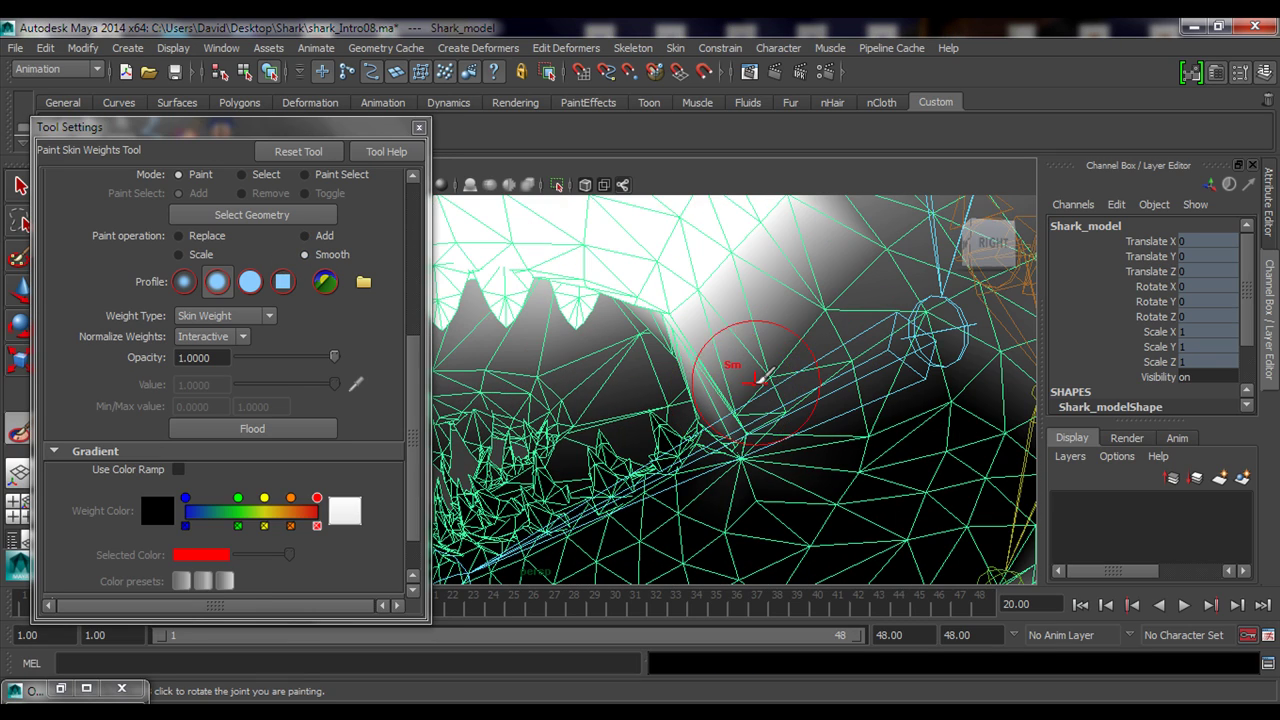
left_click_drag(741, 380, 663, 337, "alt")
mouse_move(700, 386)
left_mouse_down("alt")
mouse_move(626, 389)
mouse_move(654, 371)
mouse_move(730, 372)
left_mouse_up("alt")
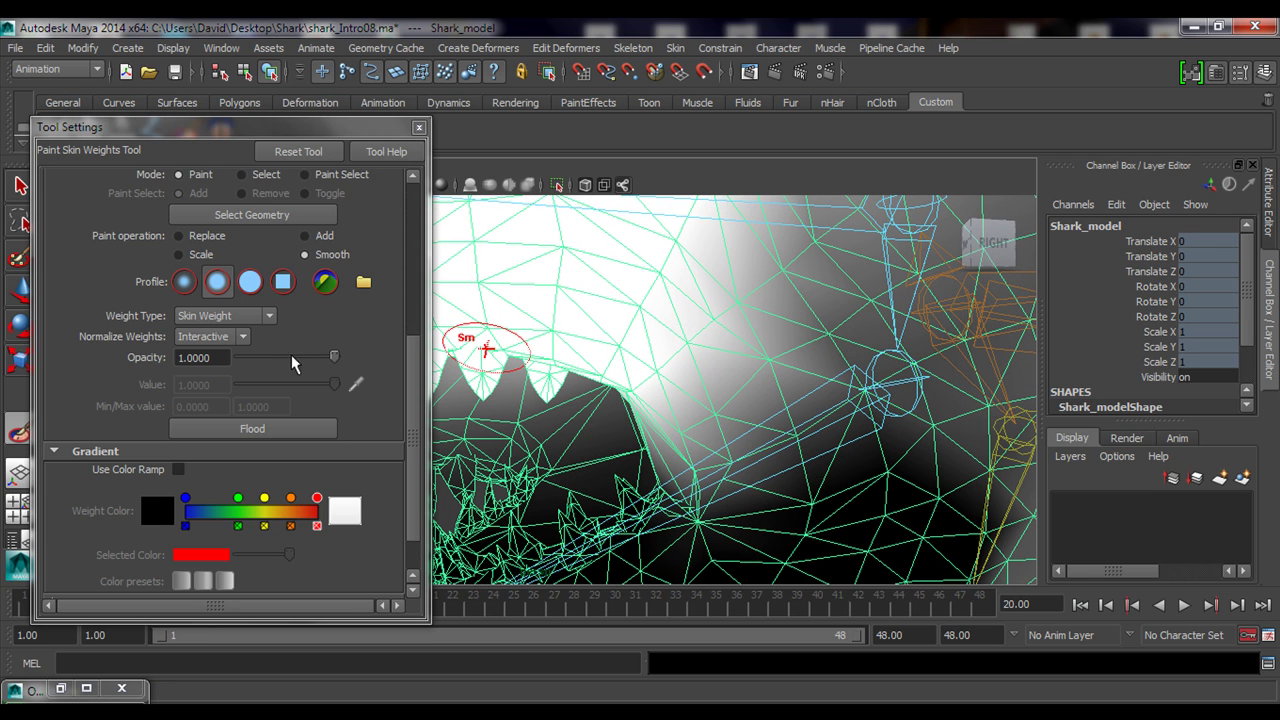
left_click_drag(334, 357, 292, 368)
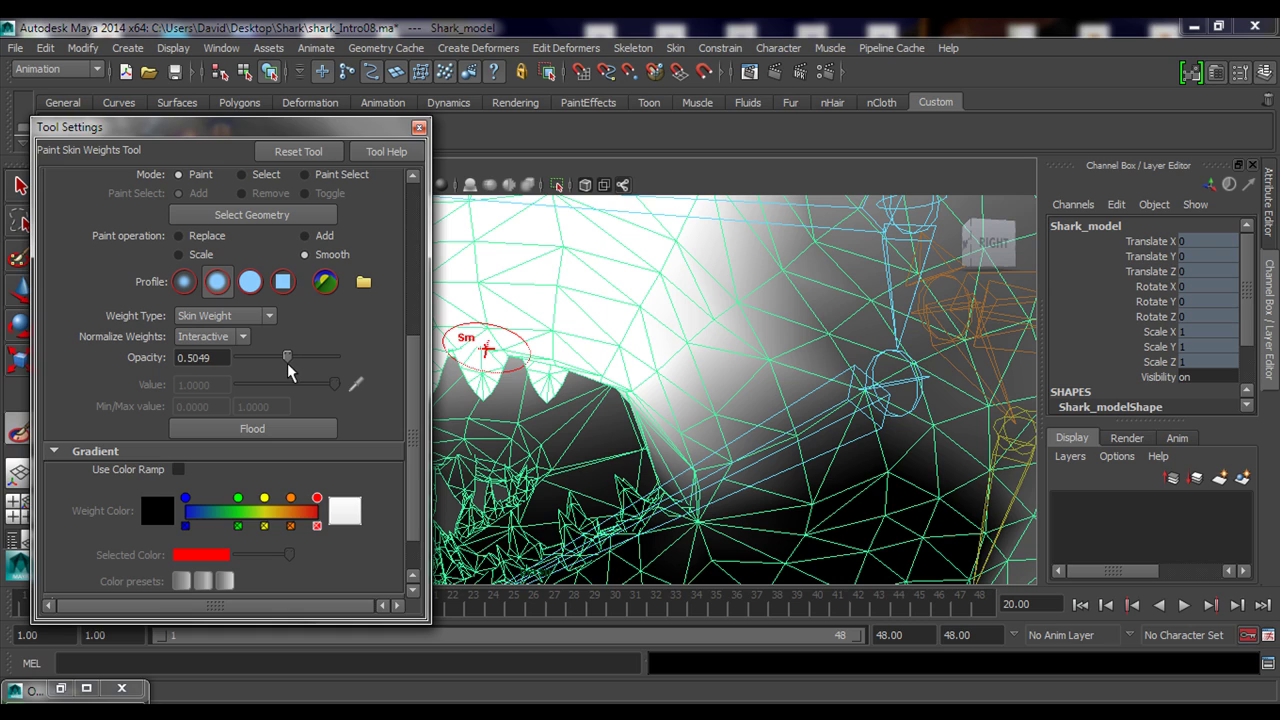
mouse_move(688, 379)
left_mouse_down("alt")
mouse_move(723, 400)
mouse_move(748, 386)
mouse_move(700, 380)
left_mouse_up("alt")
Undo the last paint actions and select head_jnt again as the influence
middle_click(727, 381)
key("ctrl+z")
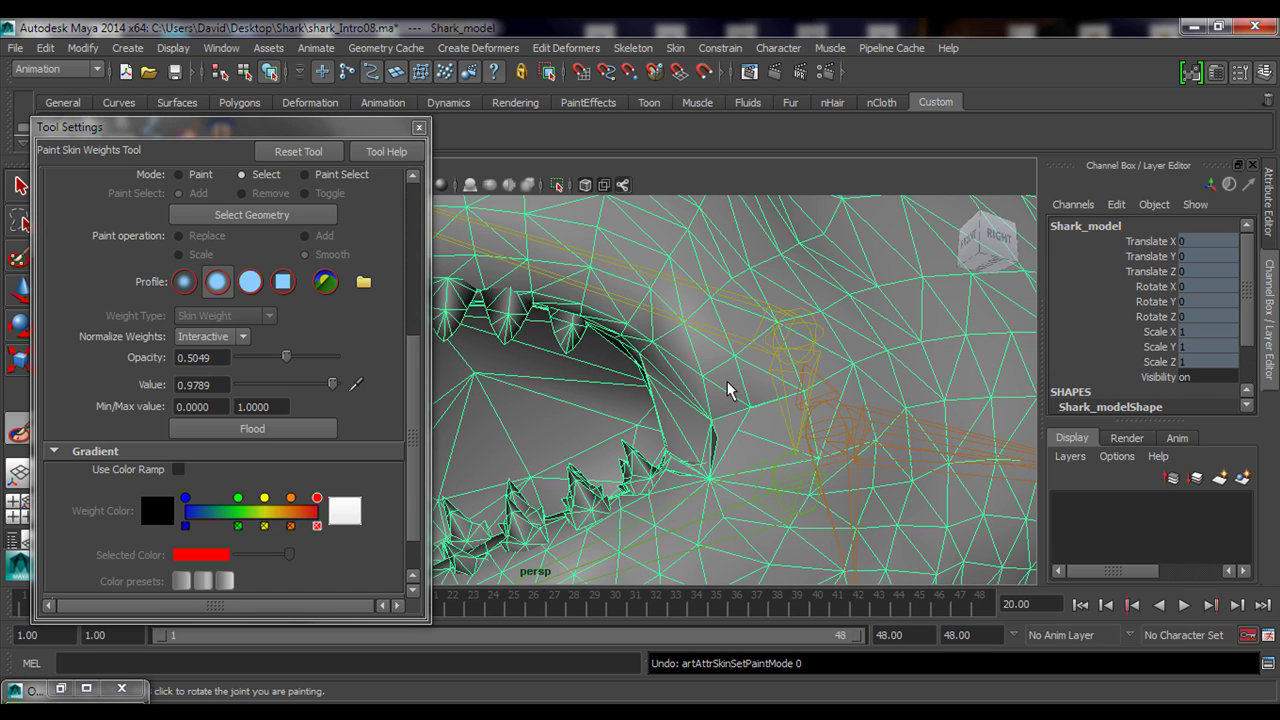
key("ctrl+z")
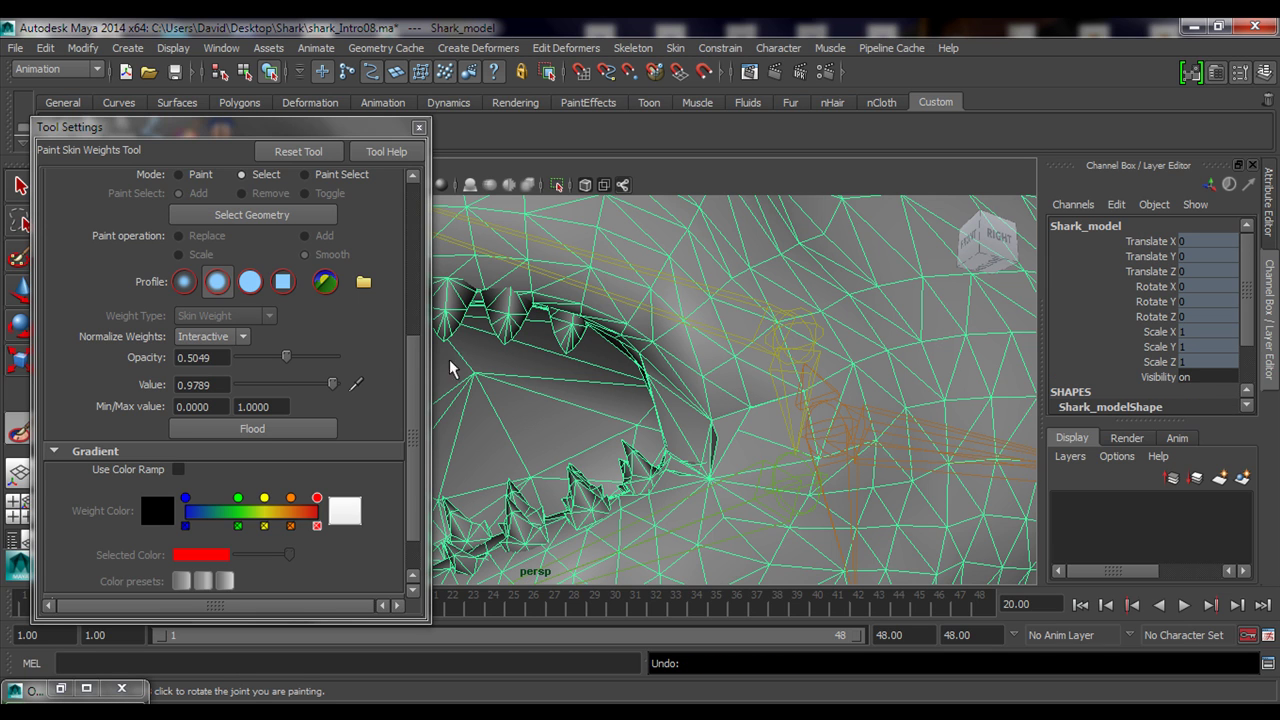
left_click_drag(413, 405, 416, 244)
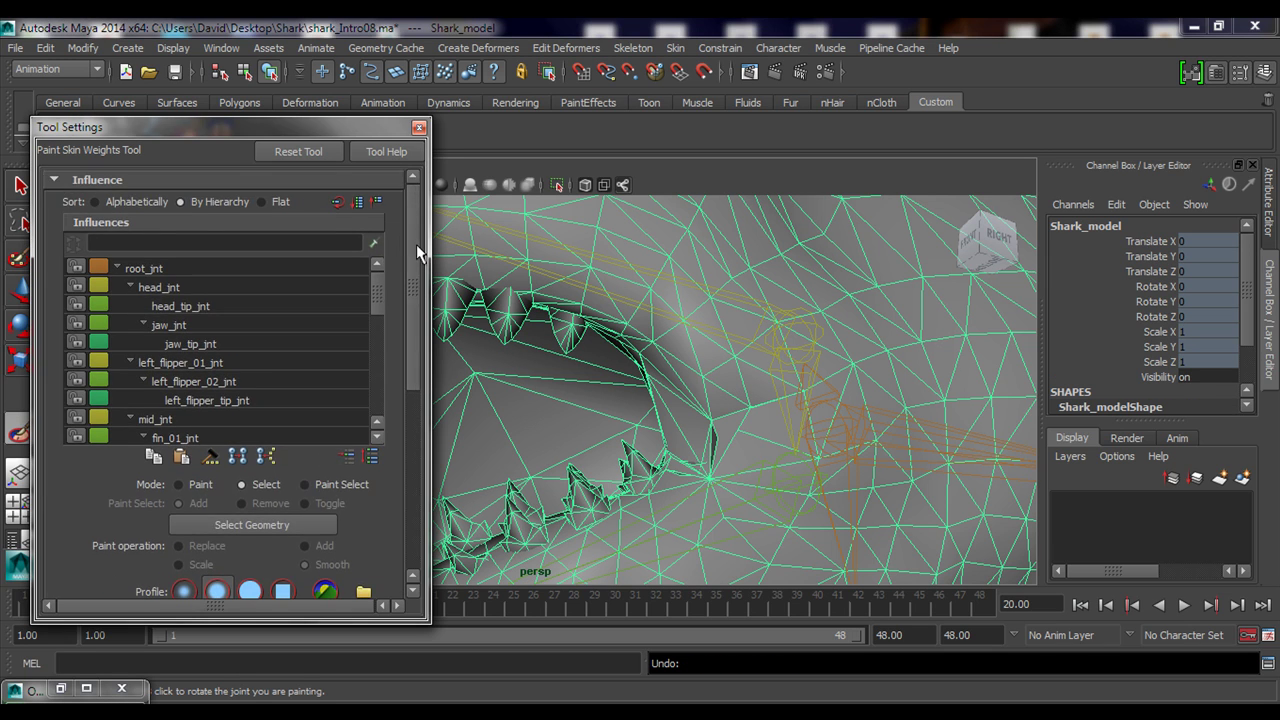
left_click(165, 294)
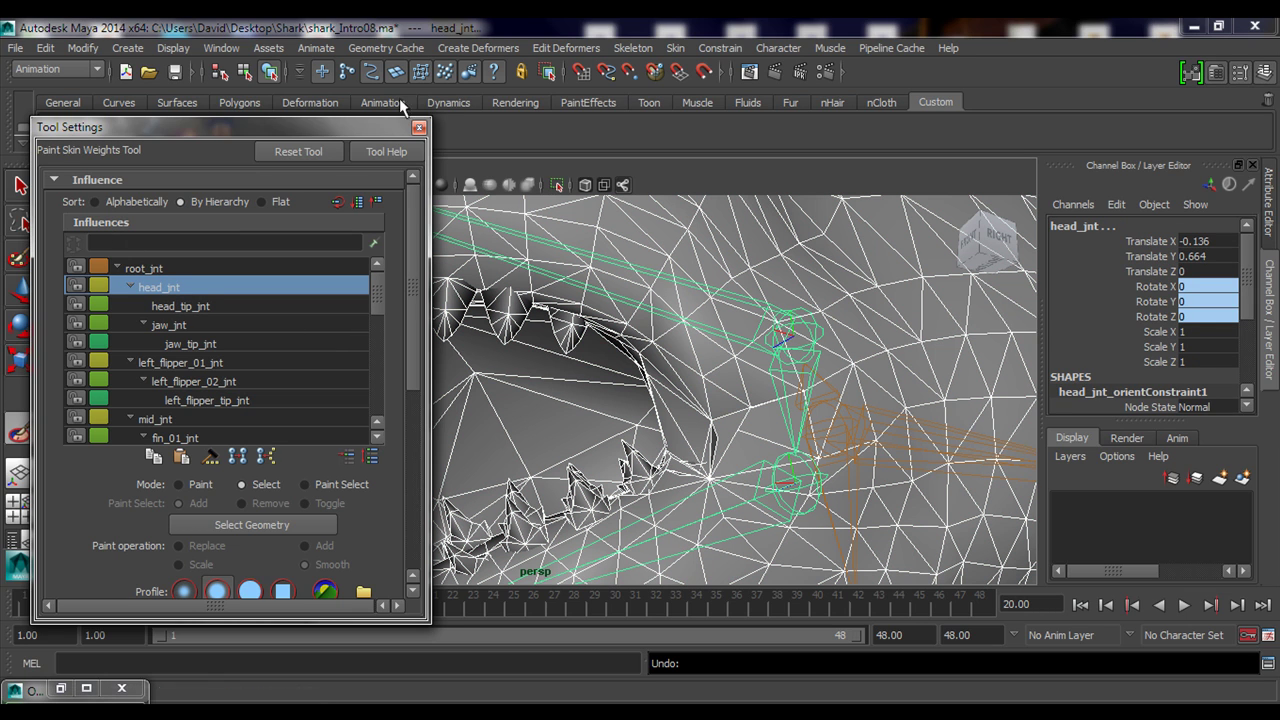
Hide the joints in the perspective view so the mouth corner is unobstructed for painting
left_click_drag(356, 120, 362, 255)
left_click(194, 167)
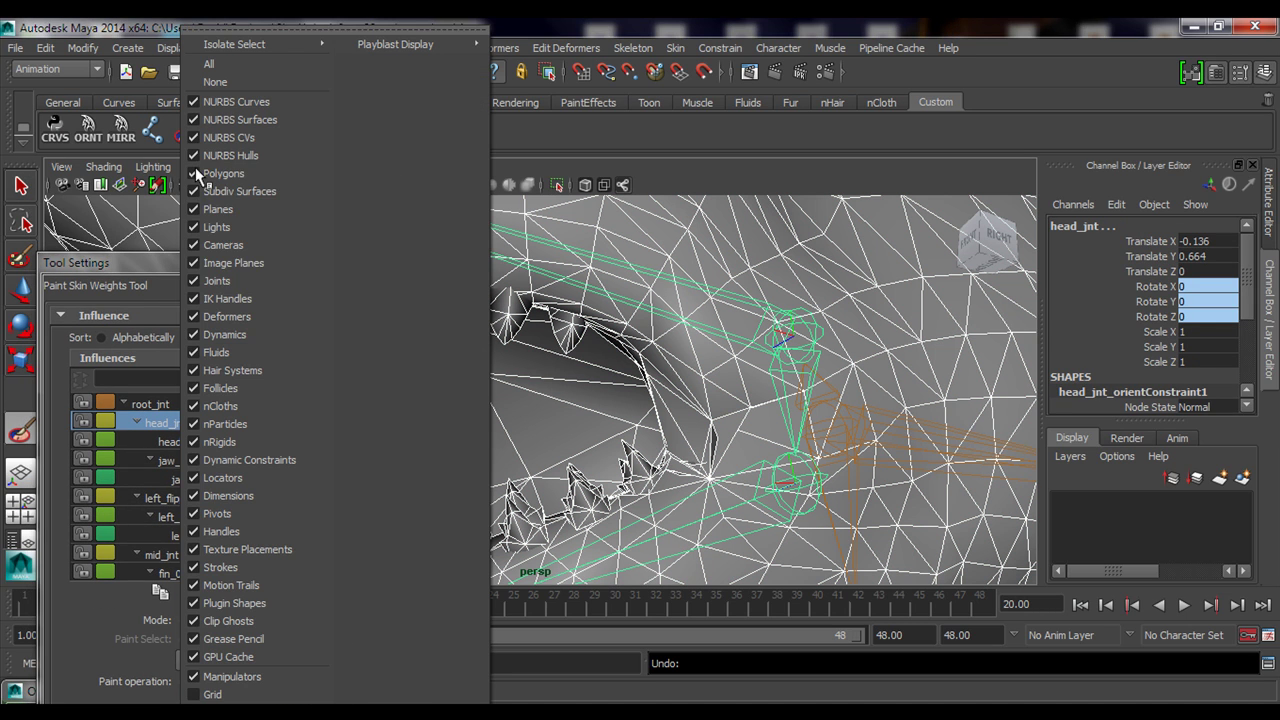
left_click(225, 279)
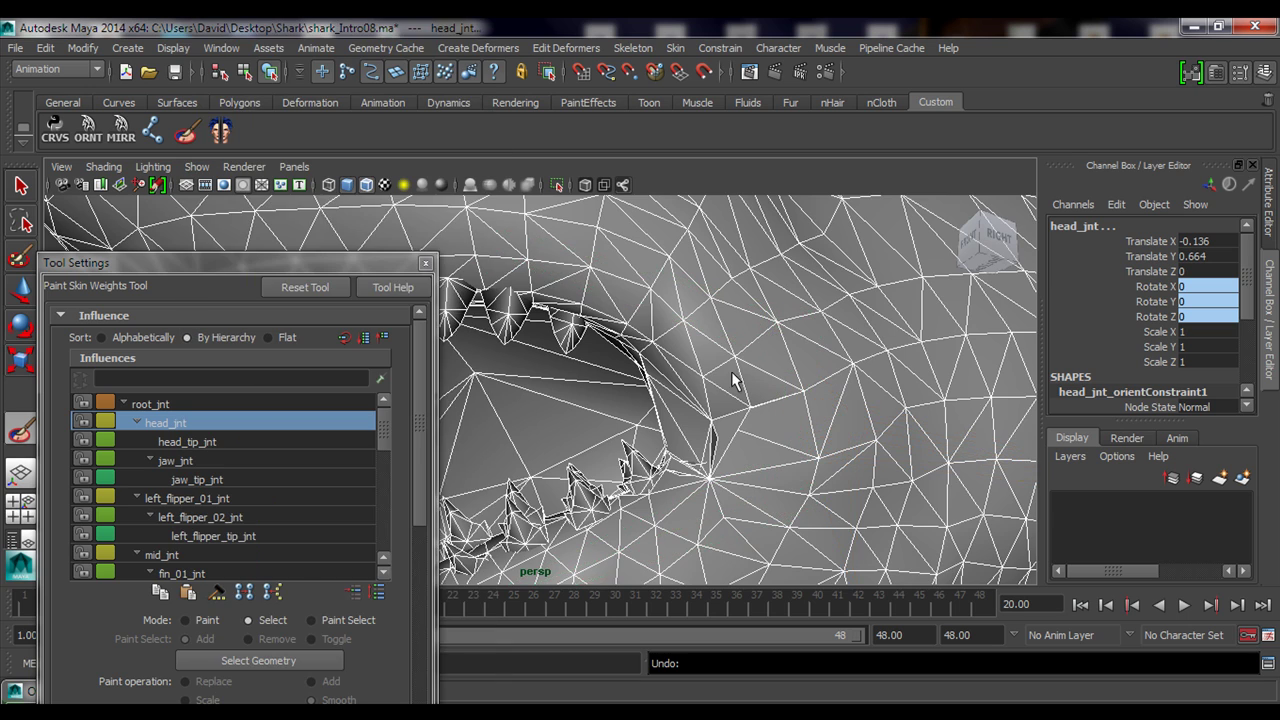
key("f")
left_click_drag(264, 264, 300, 161)
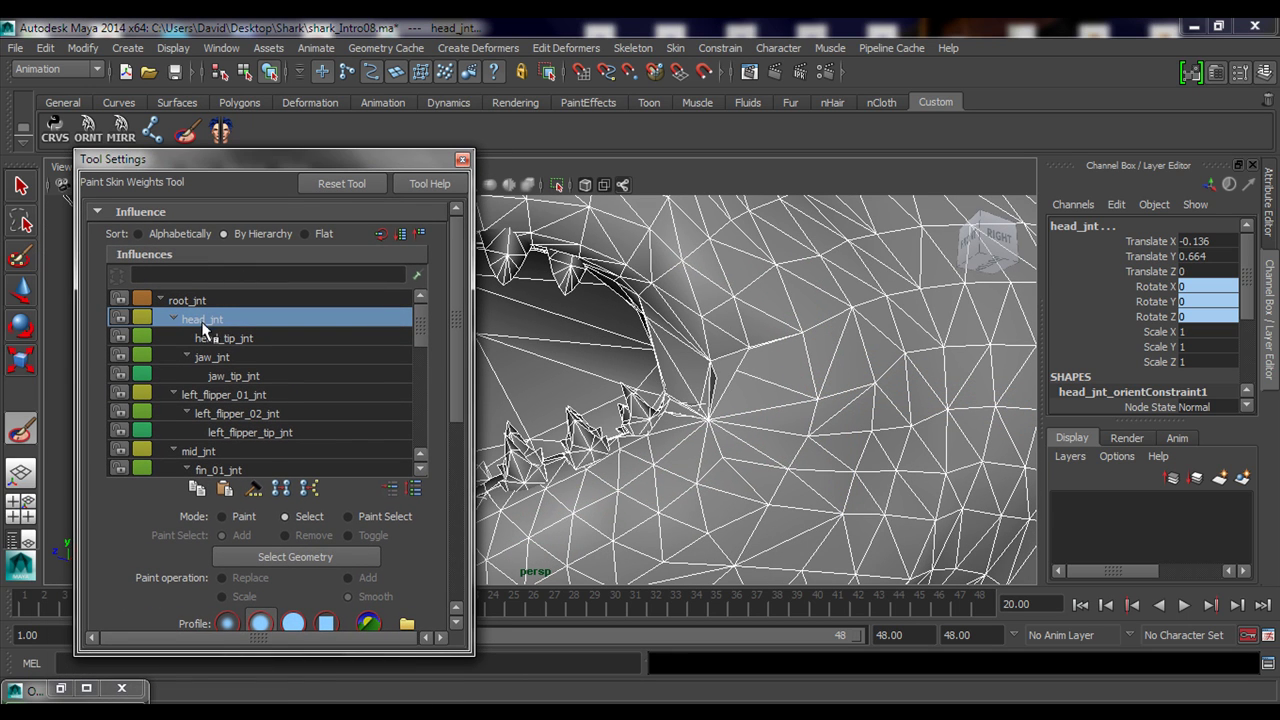
left_click_drag(458, 320, 463, 398)
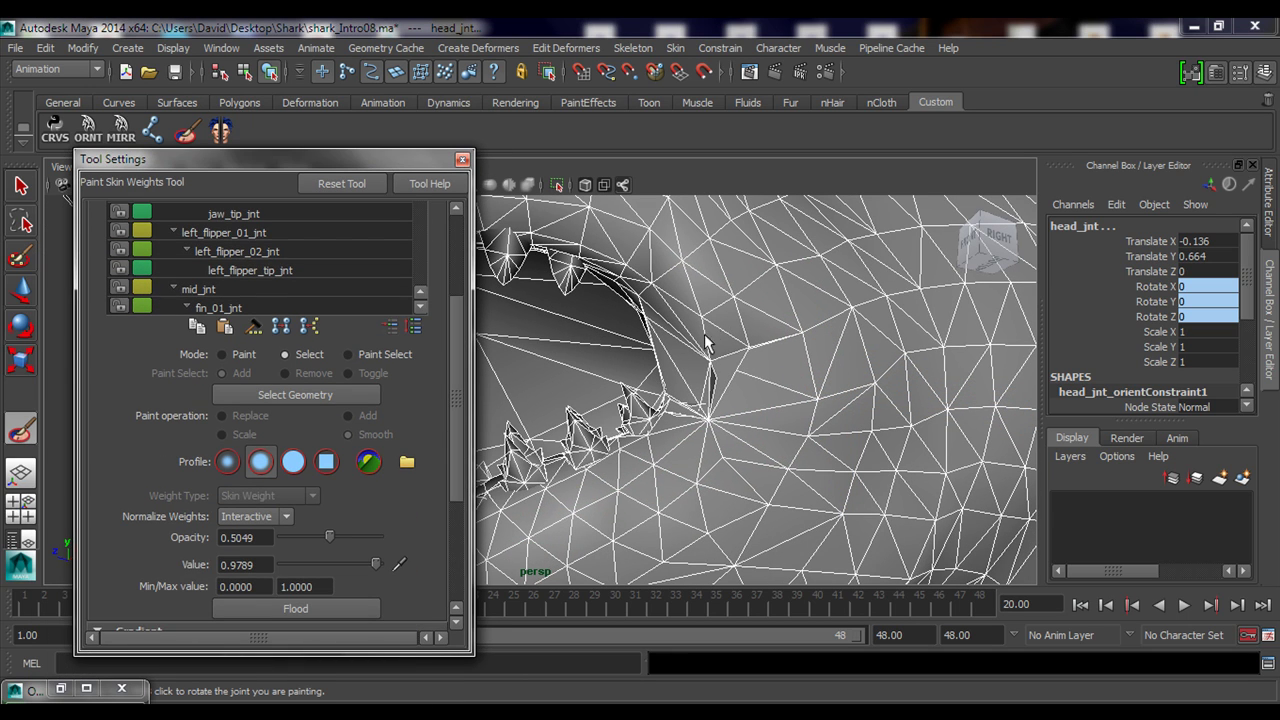
Reselect the shark mesh, restart the Paint Skin Weights Tool and set its mode to Paint for head_jnt
key("q")
right_click_drag(705, 328, 778, 306)
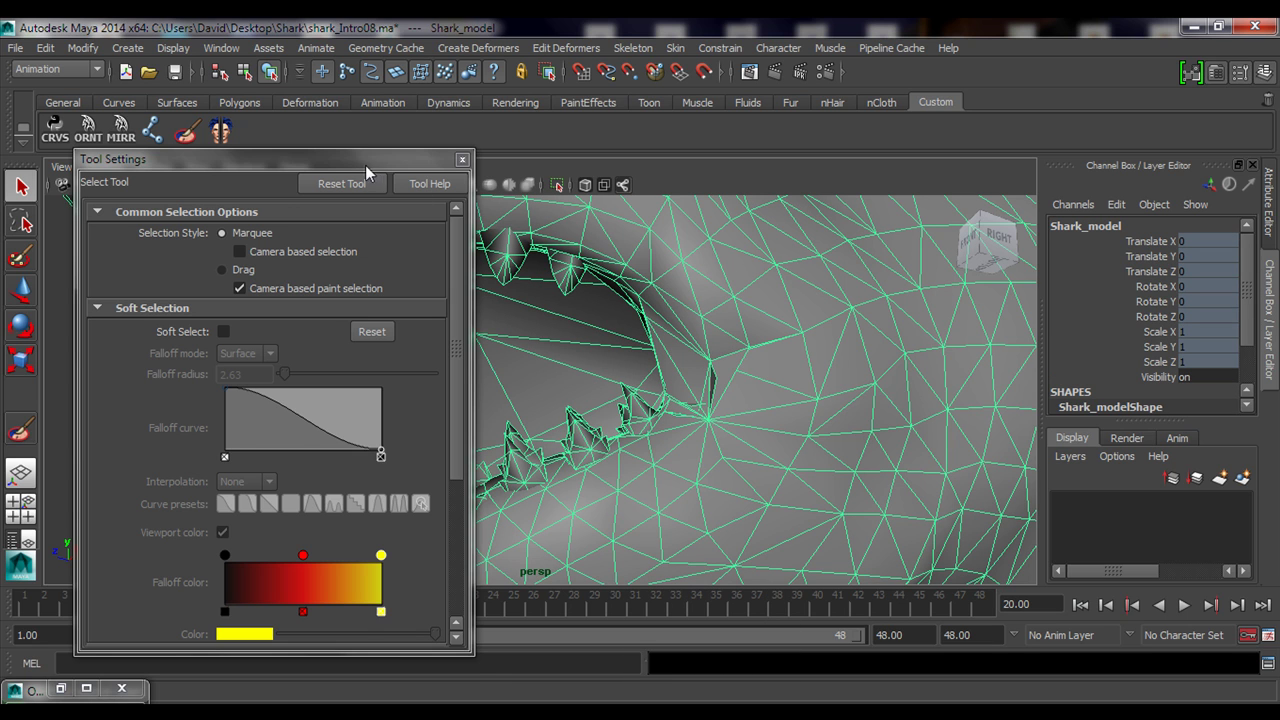
left_click_drag(356, 169, 350, 257)
left_click(186, 130)
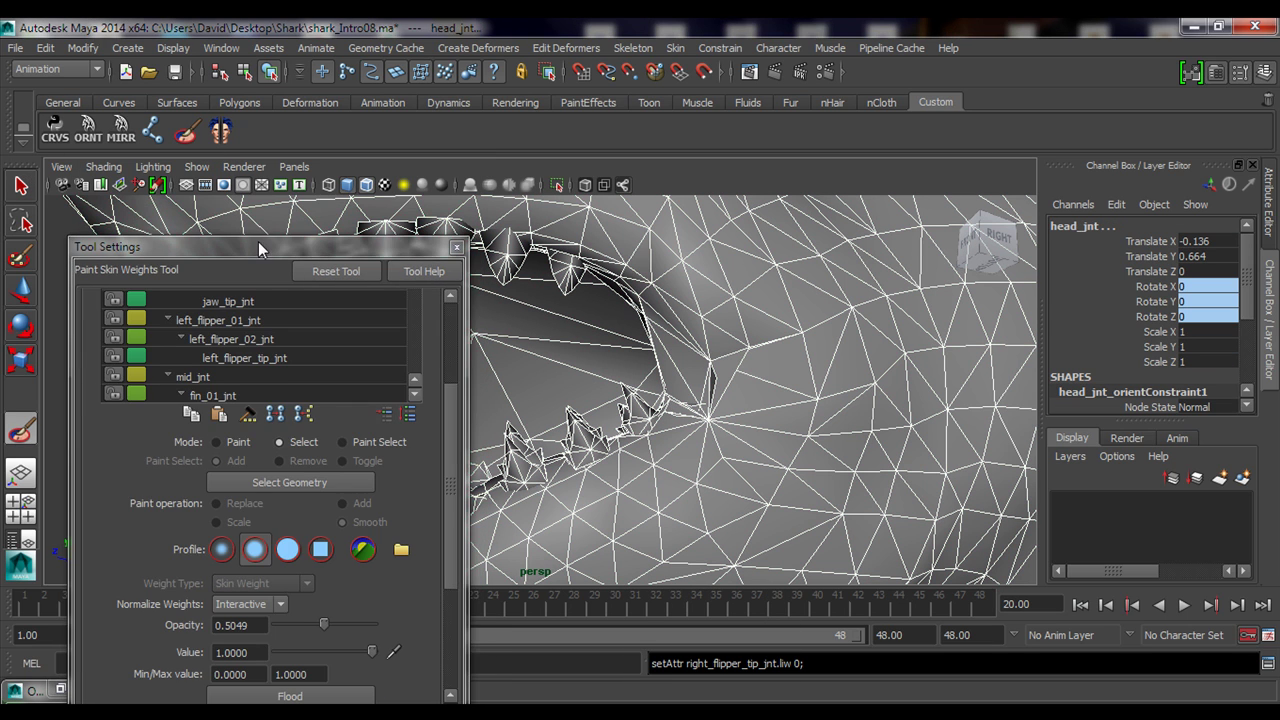
left_click_drag(270, 246, 257, 177)
left_click_drag(441, 357, 443, 274)
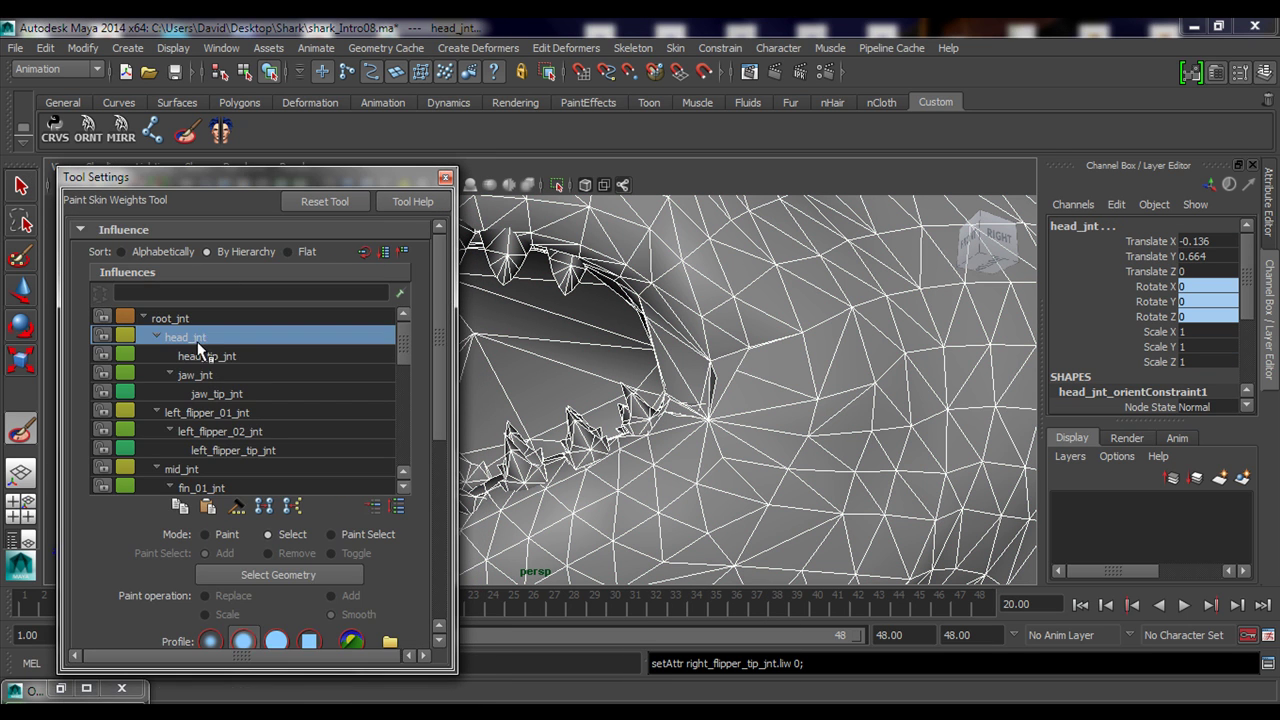
scroll(440, 370, "down", 3)
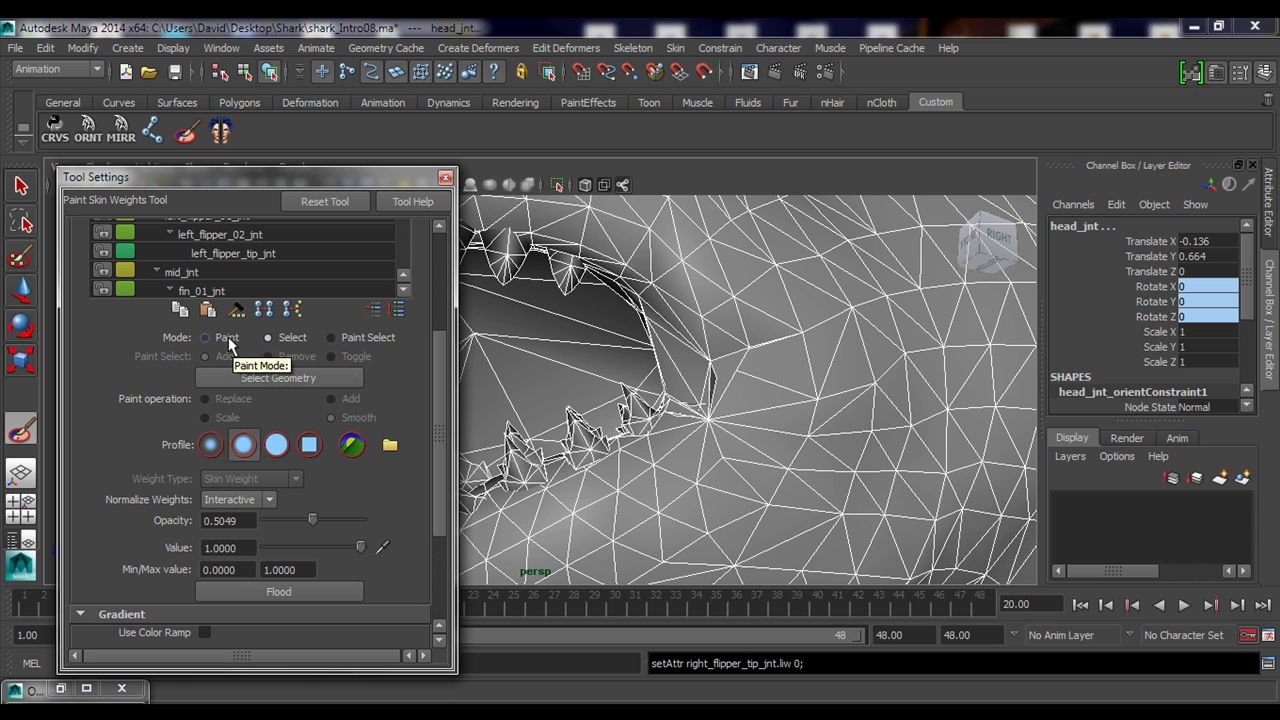
left_click(218, 337)
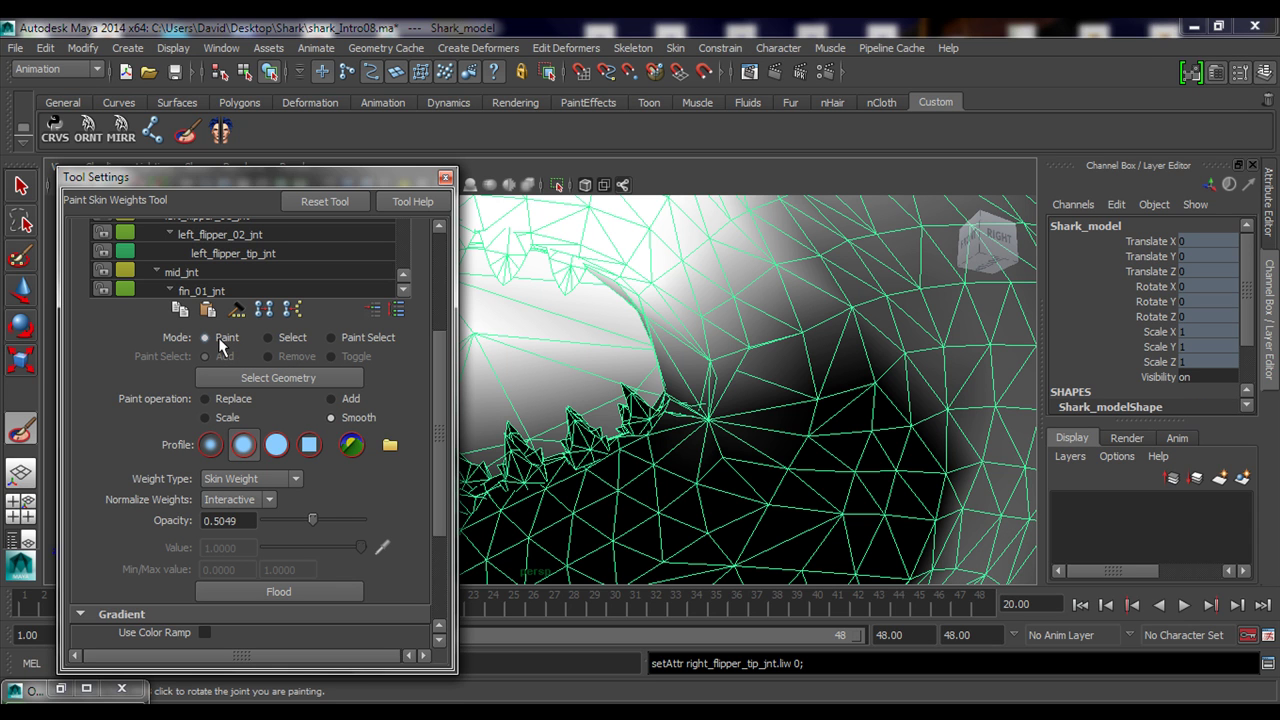
Smooth the head_jnt weights around the corner of the mouth, from both the outside and the inside
middle_click_drag(726, 330, 733, 383, "alt")
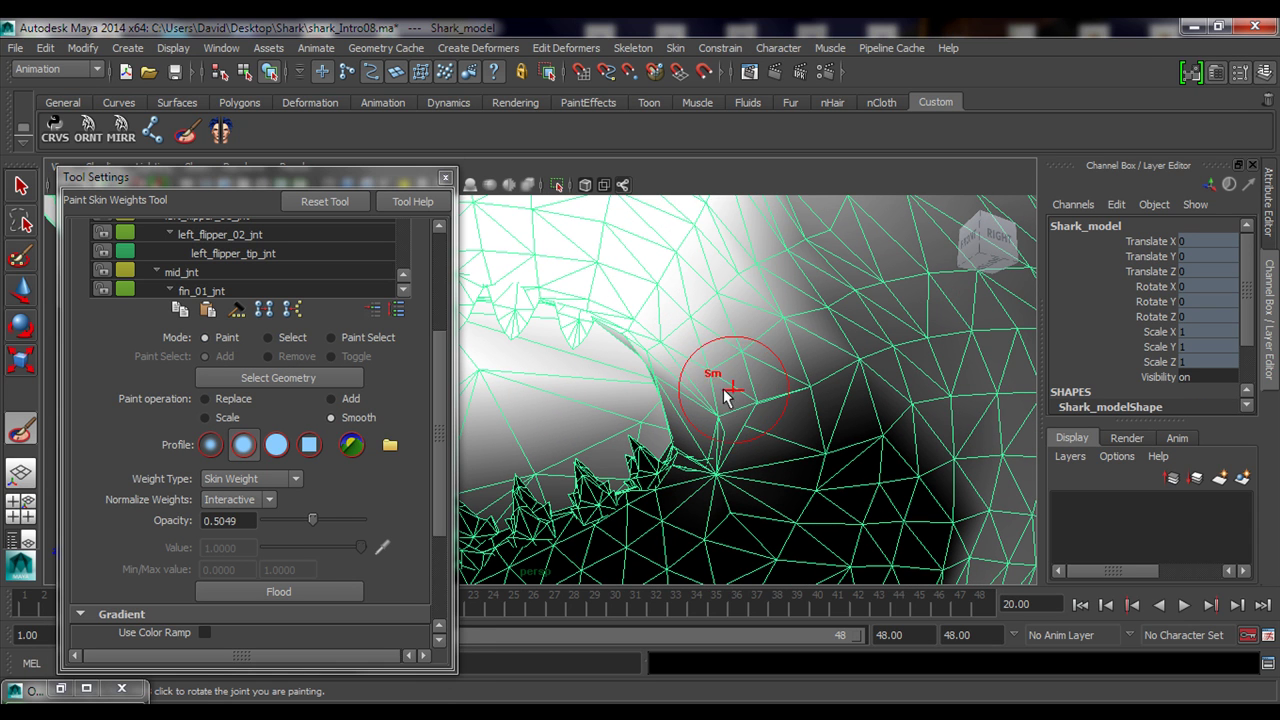
middle_click_drag(740, 330, 753, 388, "alt")
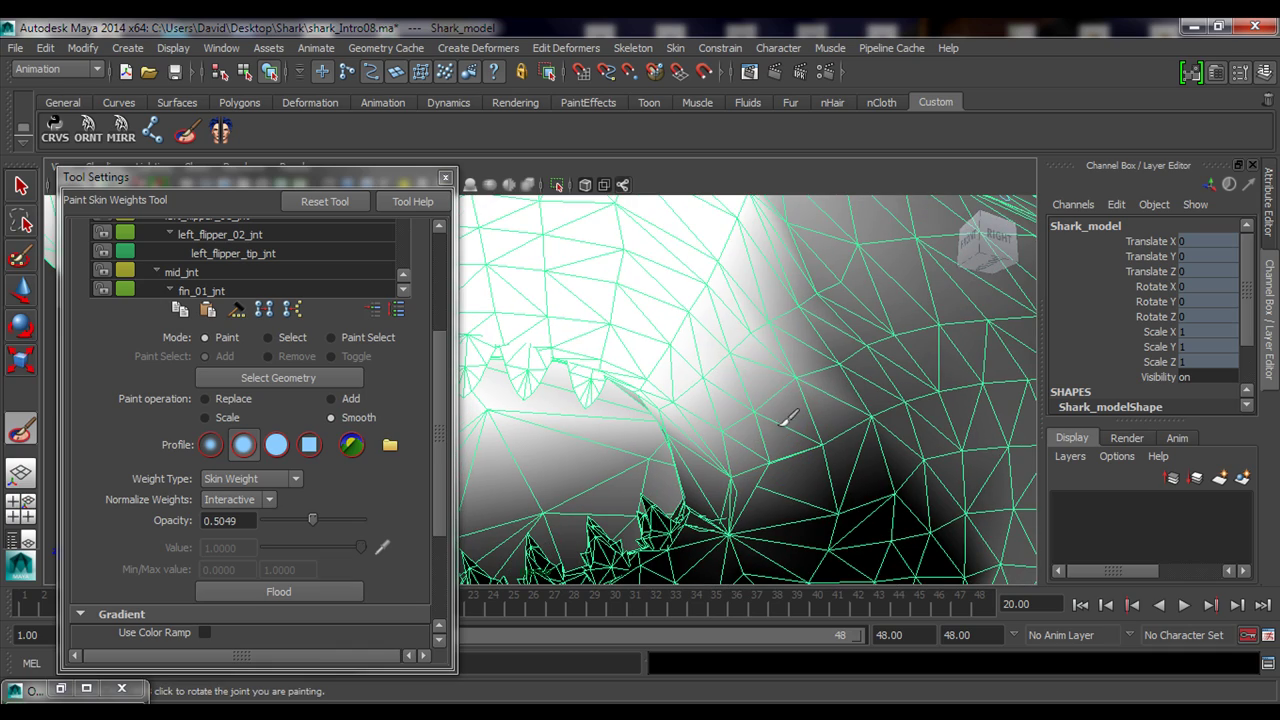
left_click_drag(743, 420, 800, 432, "alt")
mouse_move(668, 410)
left_mouse_down("alt")
mouse_move(760, 408)
mouse_move(664, 424)
mouse_move(886, 371)
left_mouse_up("alt")
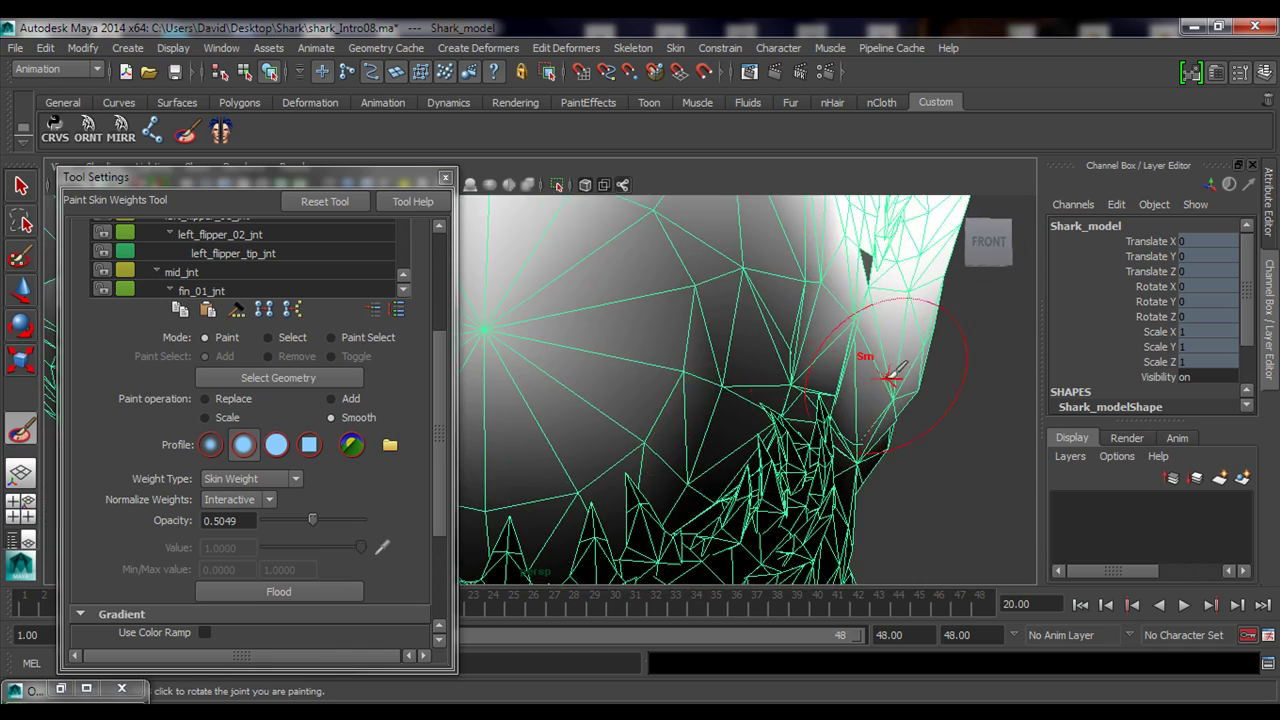
mouse_move(820, 337)
left_mouse_down("alt")
mouse_move(766, 349)
mouse_move(837, 349)
mouse_move(814, 357)
mouse_move(820, 370)
left_mouse_up("alt")
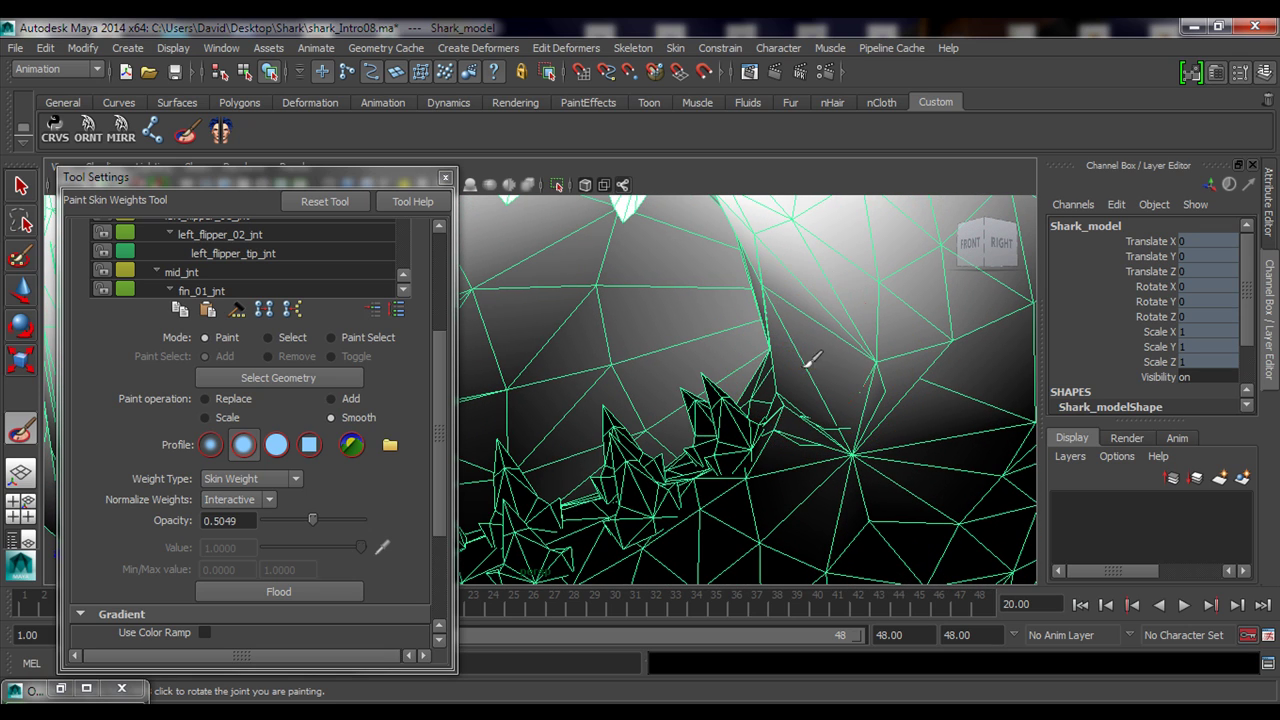
mouse_move(865, 530)
left_mouse_down("alt")
mouse_move(851, 423)
mouse_move(783, 418)
mouse_move(766, 363)
mouse_move(790, 405)
left_mouse_up("alt")
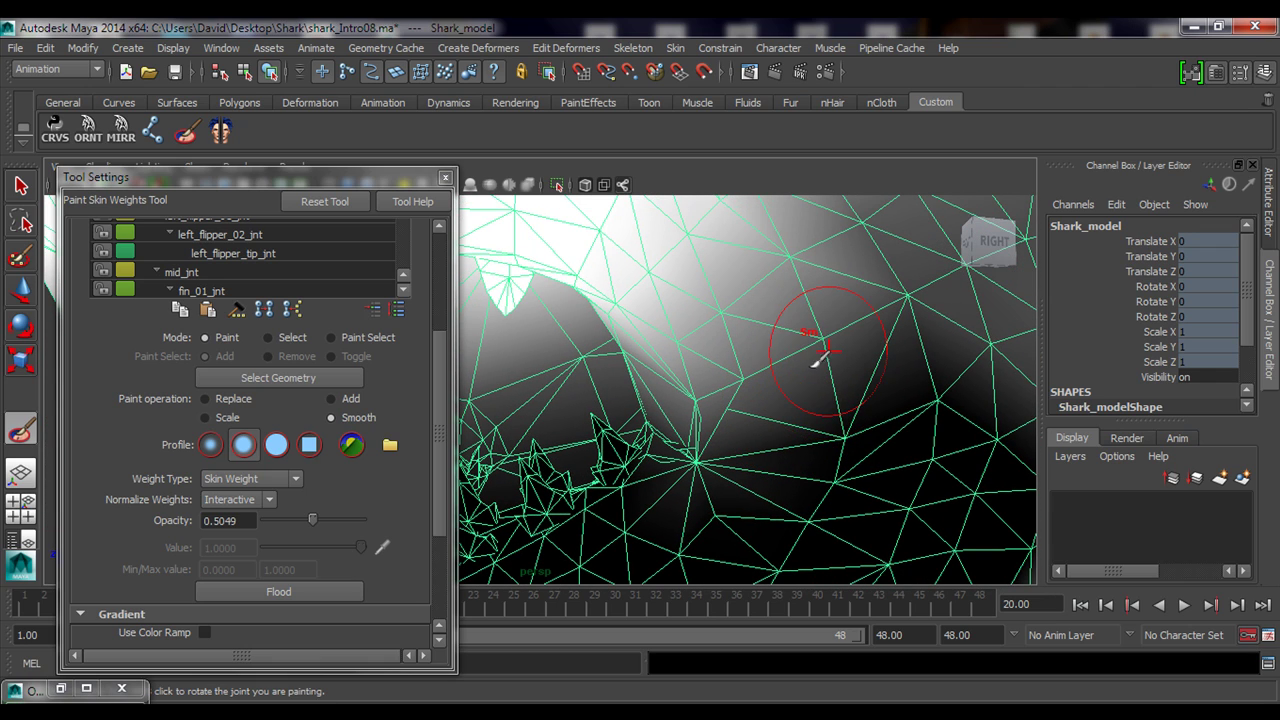
Choose jaw_jnt as the influence and smooth its weights around the mouth corner, cheek and underside of the jaw
left_click_drag(440, 434, 459, 281)
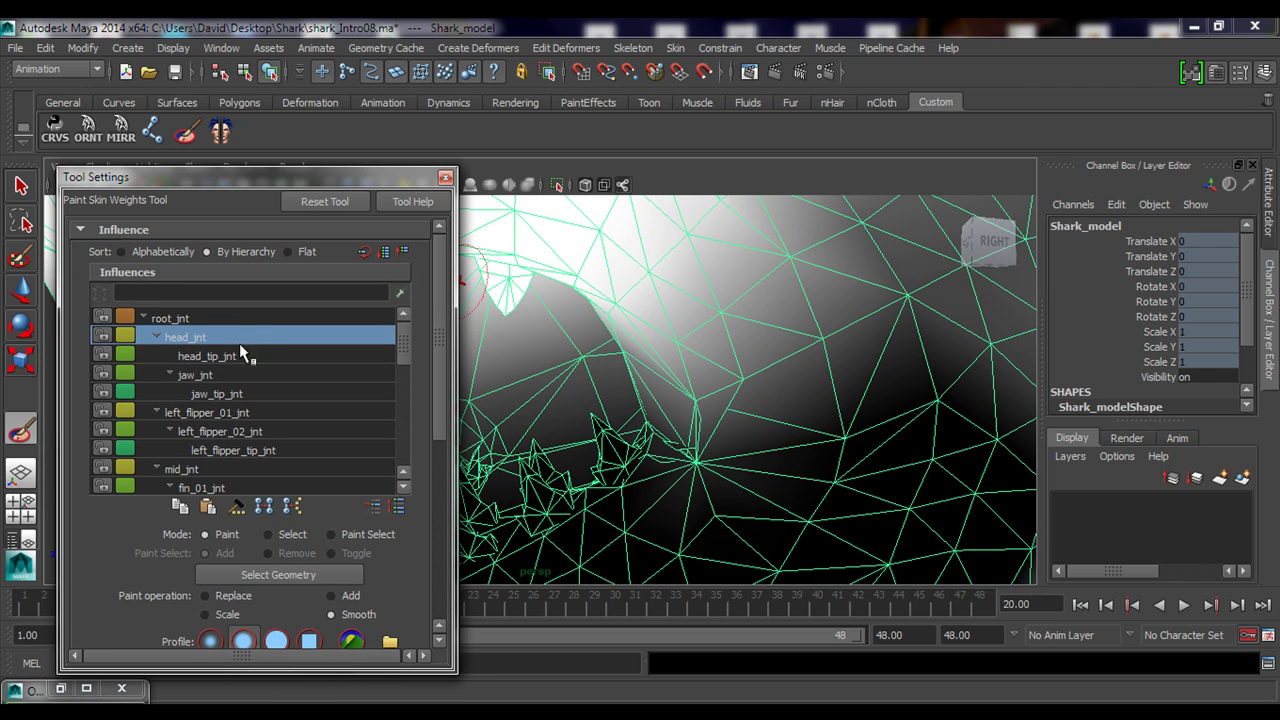
left_click(214, 377)
left_click_drag(729, 391, 689, 436, "alt")
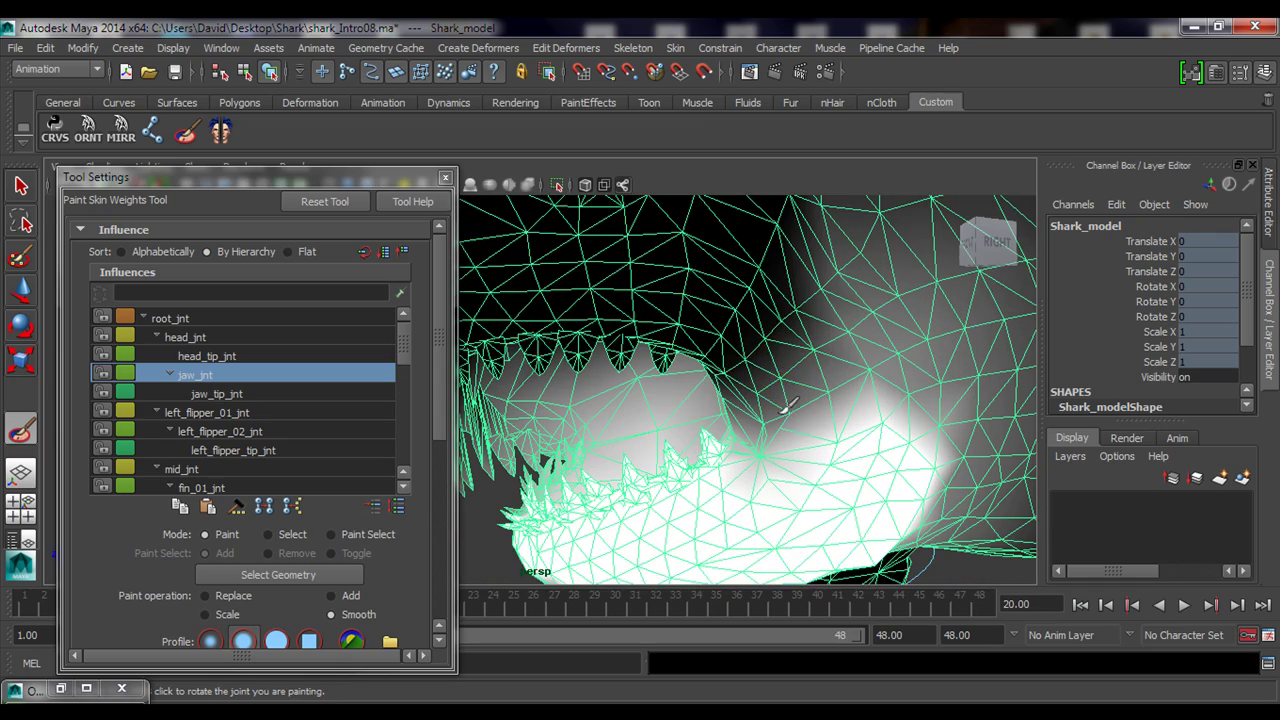
left_click_drag(786, 383, 775, 341, "alt")
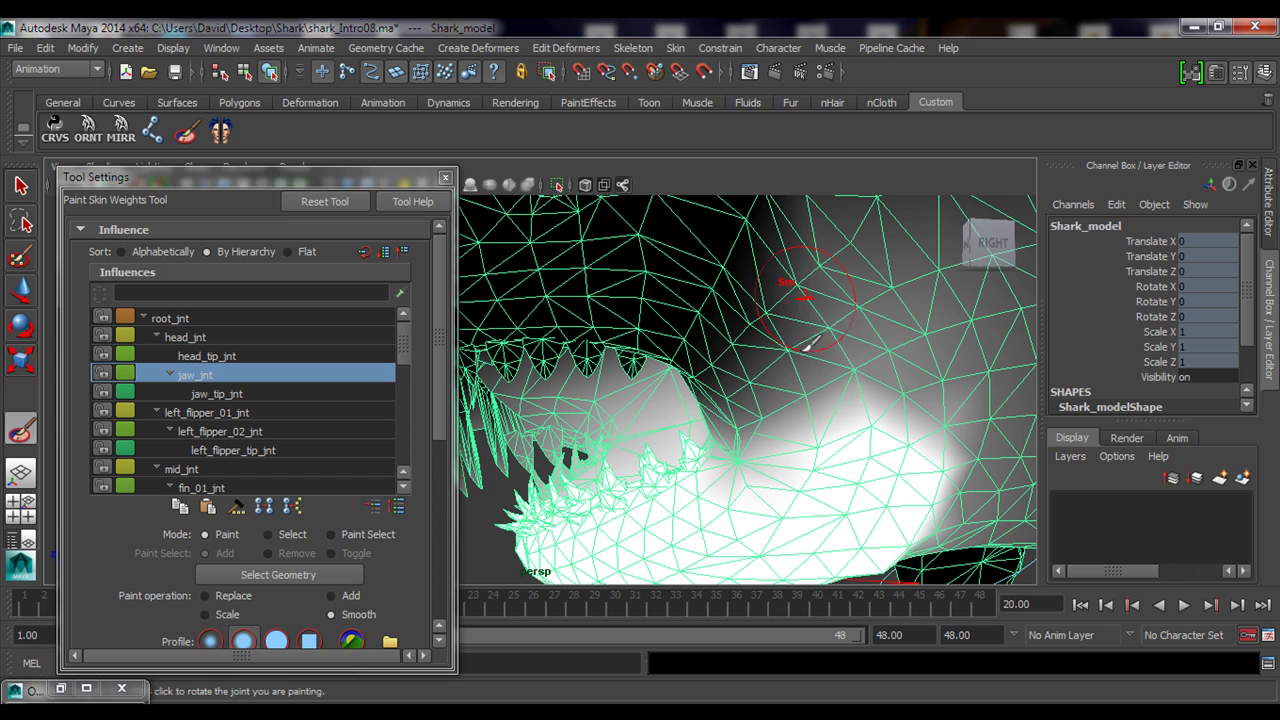
left_click_drag(850, 392, 897, 325, "alt")
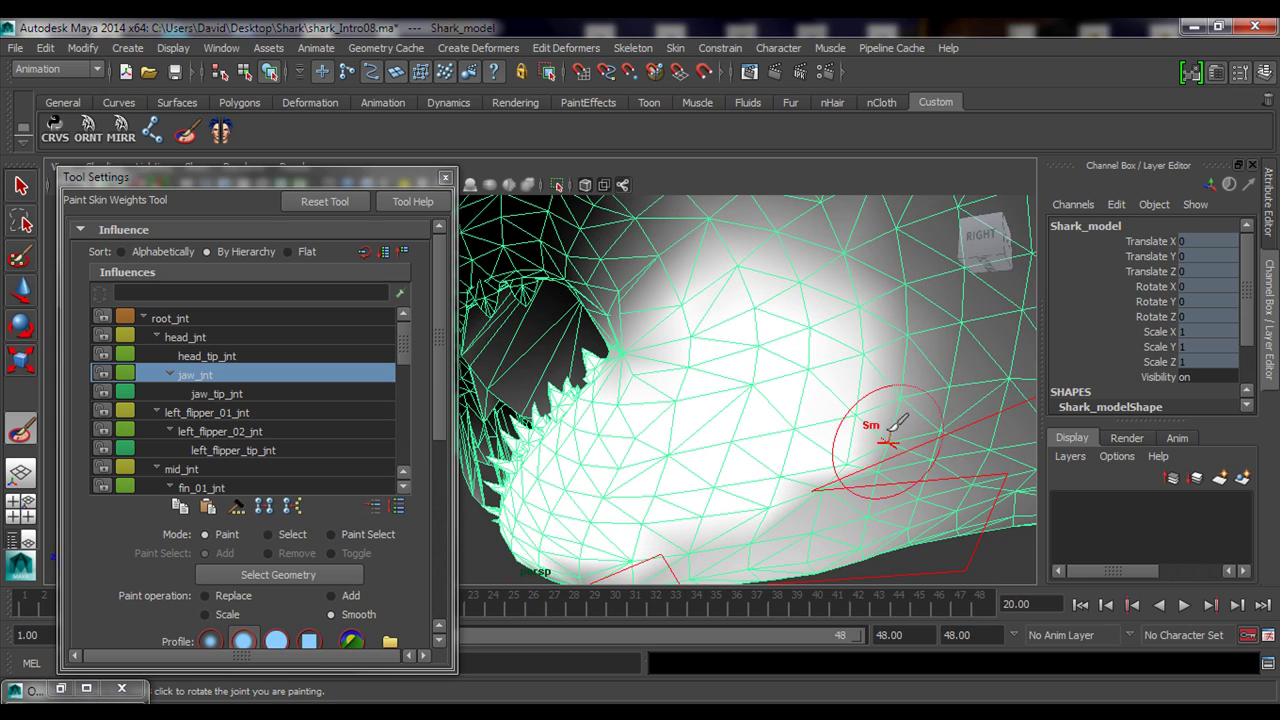
left_click_drag(893, 428, 889, 313, "alt")
left_click_drag(885, 407, 655, 452, "alt")
right_click_drag(660, 447, 832, 396, "alt")
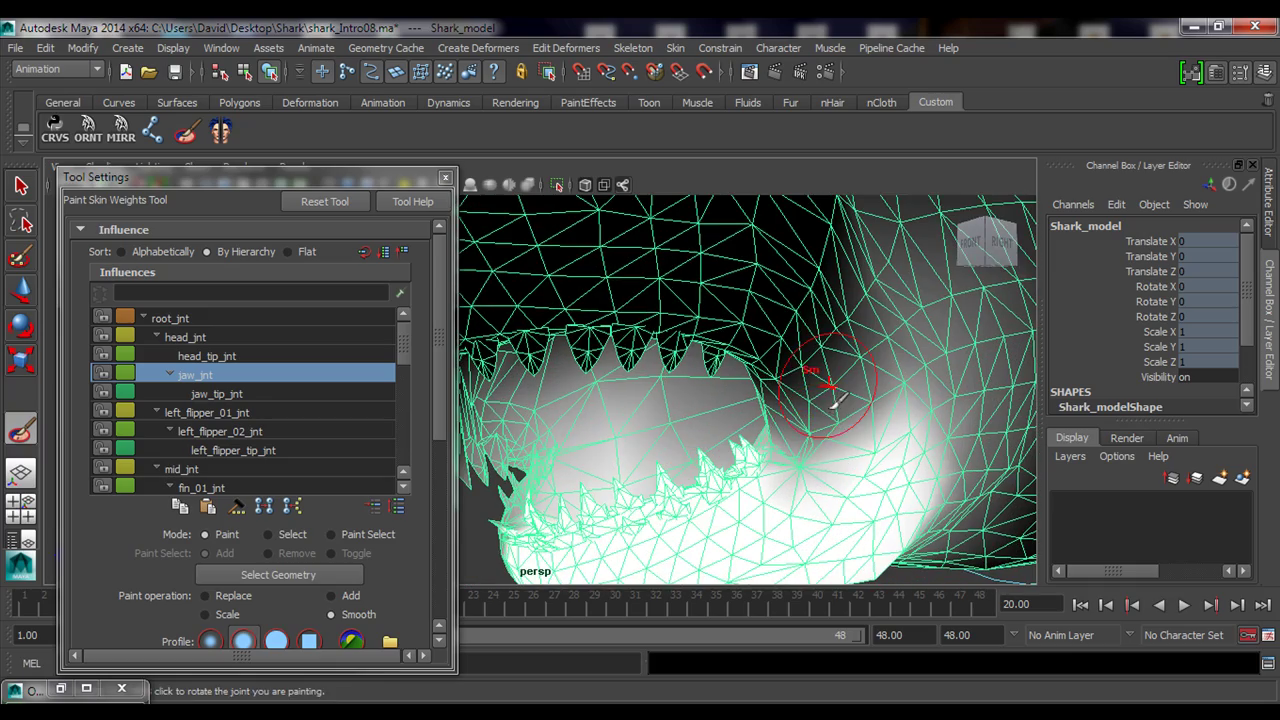
mouse_move(833, 427)
left_mouse_down("alt")
mouse_move(757, 414)
mouse_move(806, 357)
mouse_move(720, 386)
left_mouse_up("alt")
Leave the painting tool, close its settings and select the jaw control curve below the shark's mouth
key("q")
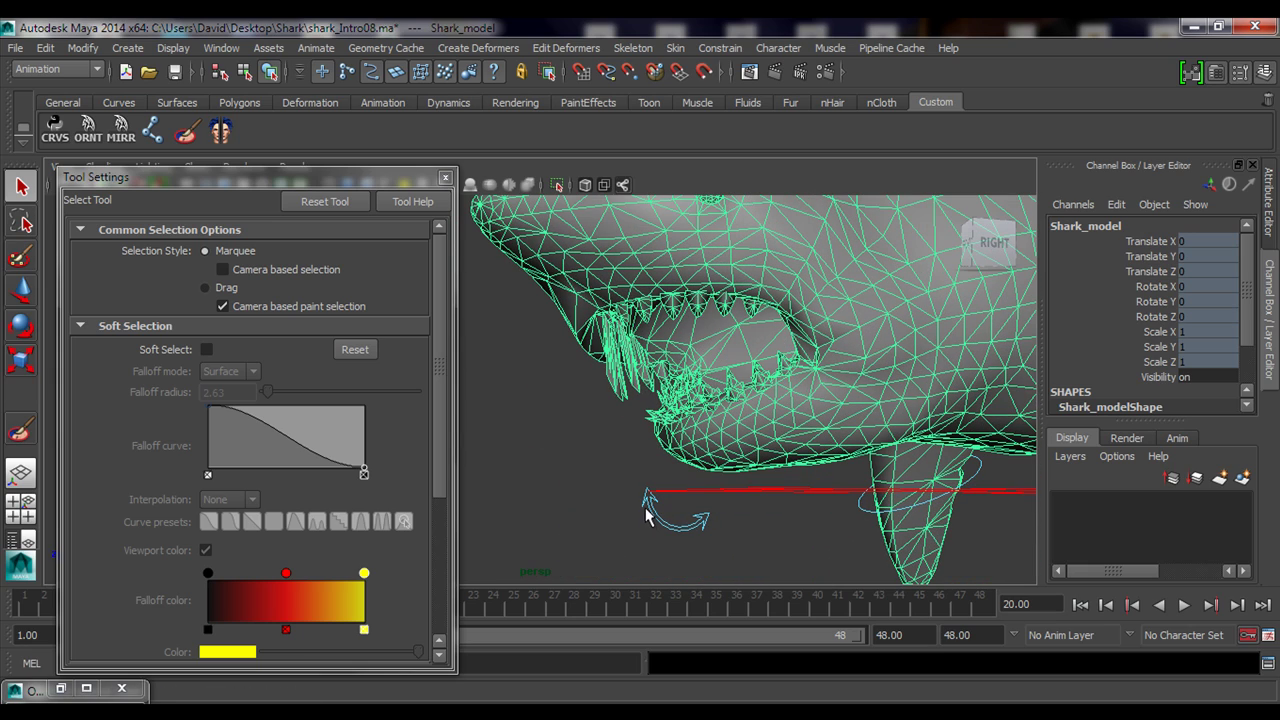
left_click(445, 178)
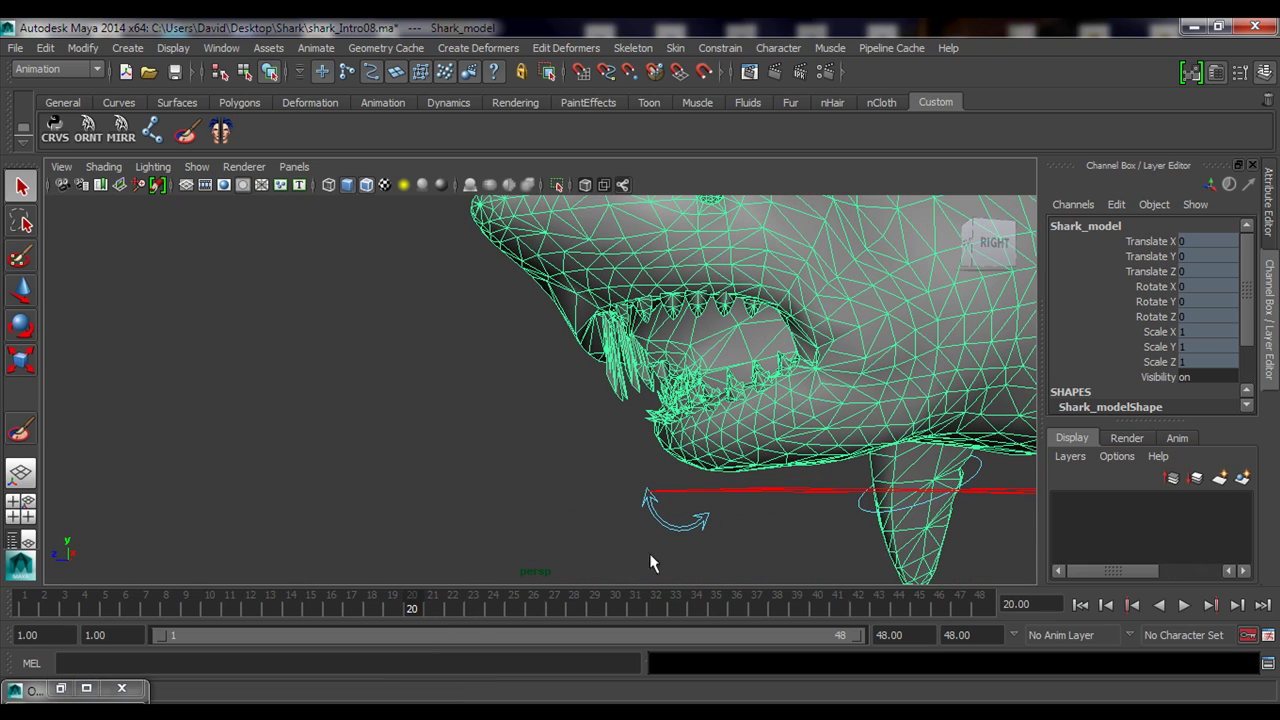
left_click_drag(676, 538, 680, 542)
middle_click_drag(740, 400, 563, 415, "alt")
scroll(543, 450, "down", 3)
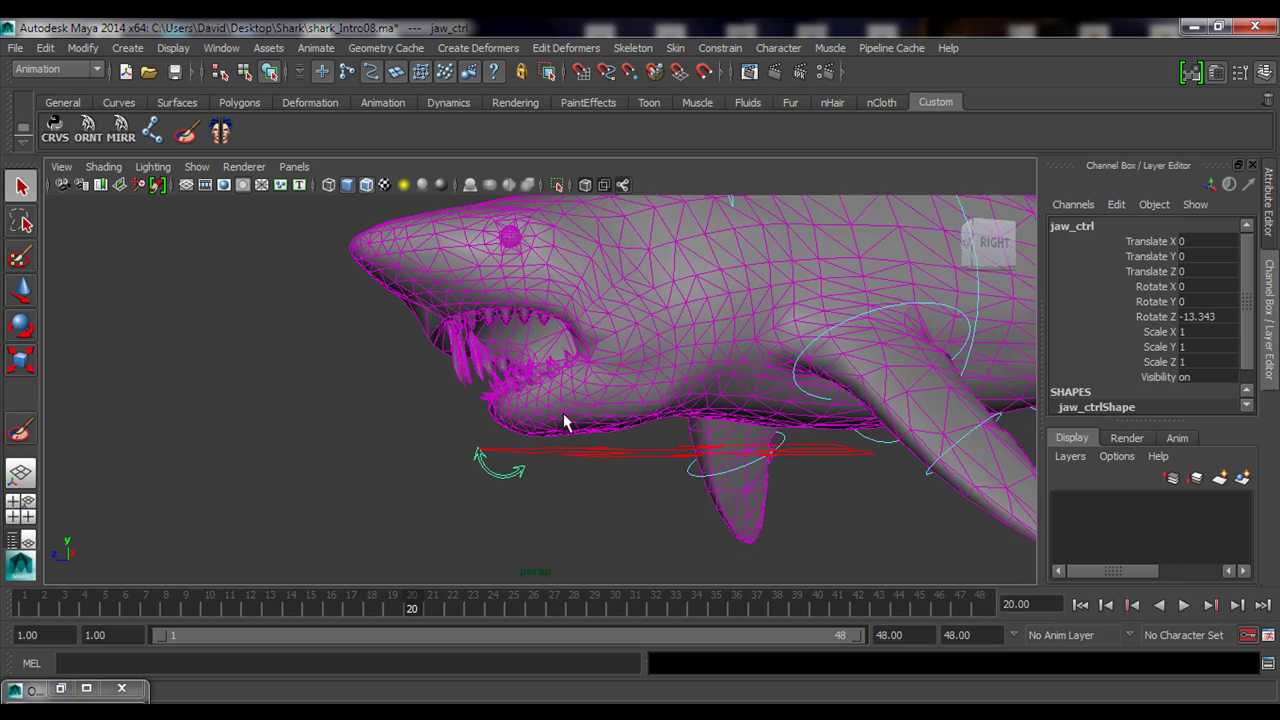
left_click_drag(563, 415, 523, 263, "alt")
Set Rotate Z of jaw_ctrl to 0 and view the shark's closed mouth from the side
left_click(519, 265)
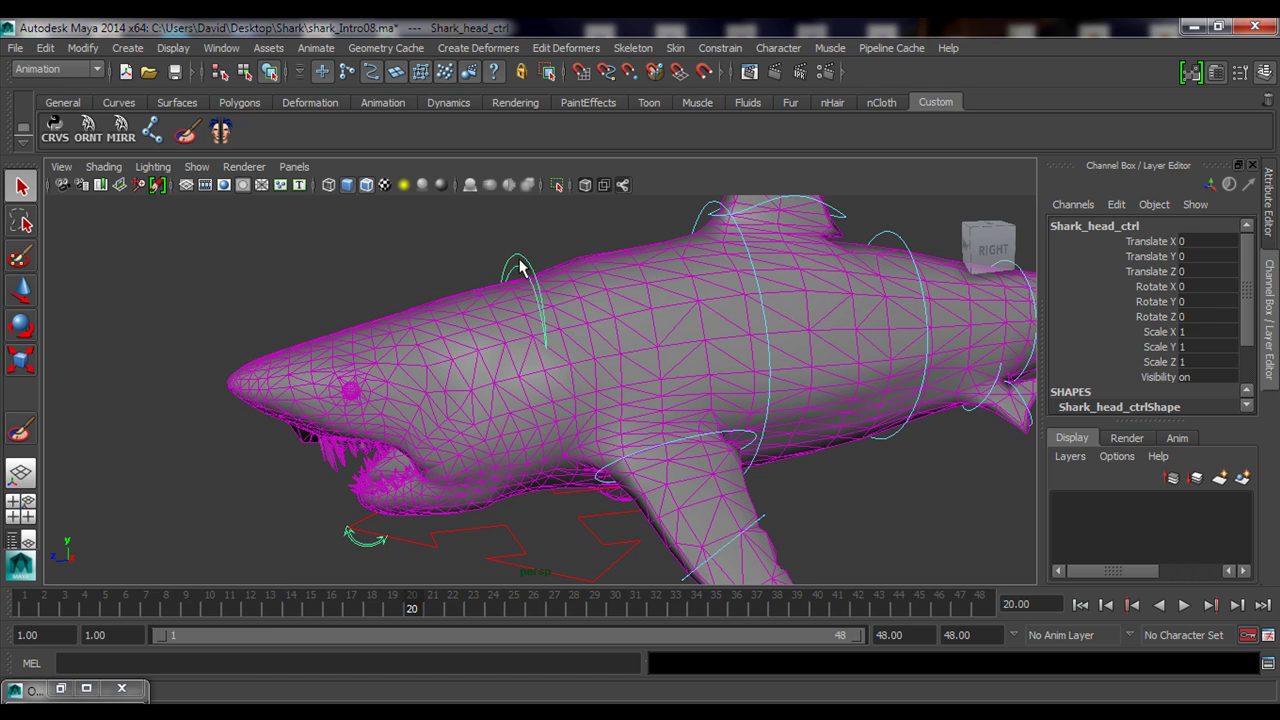
left_click(363, 541)
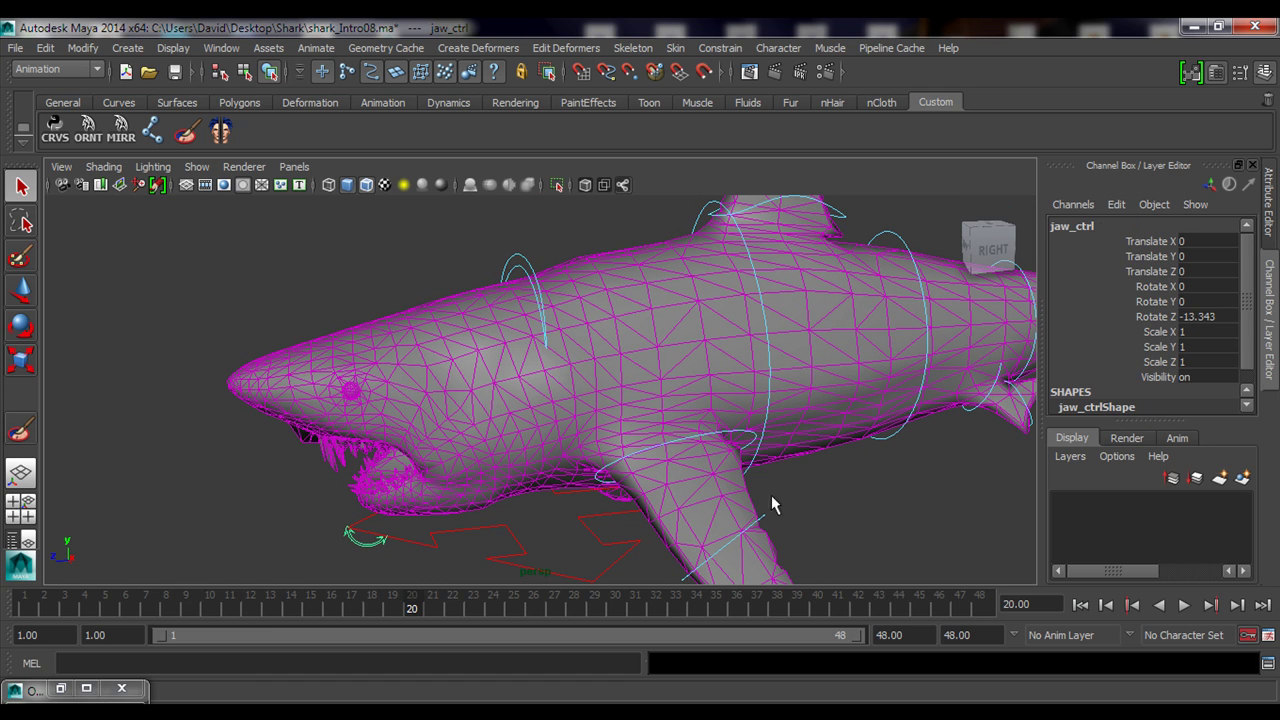
double_click(1198, 316)
type("0")
key("Return")
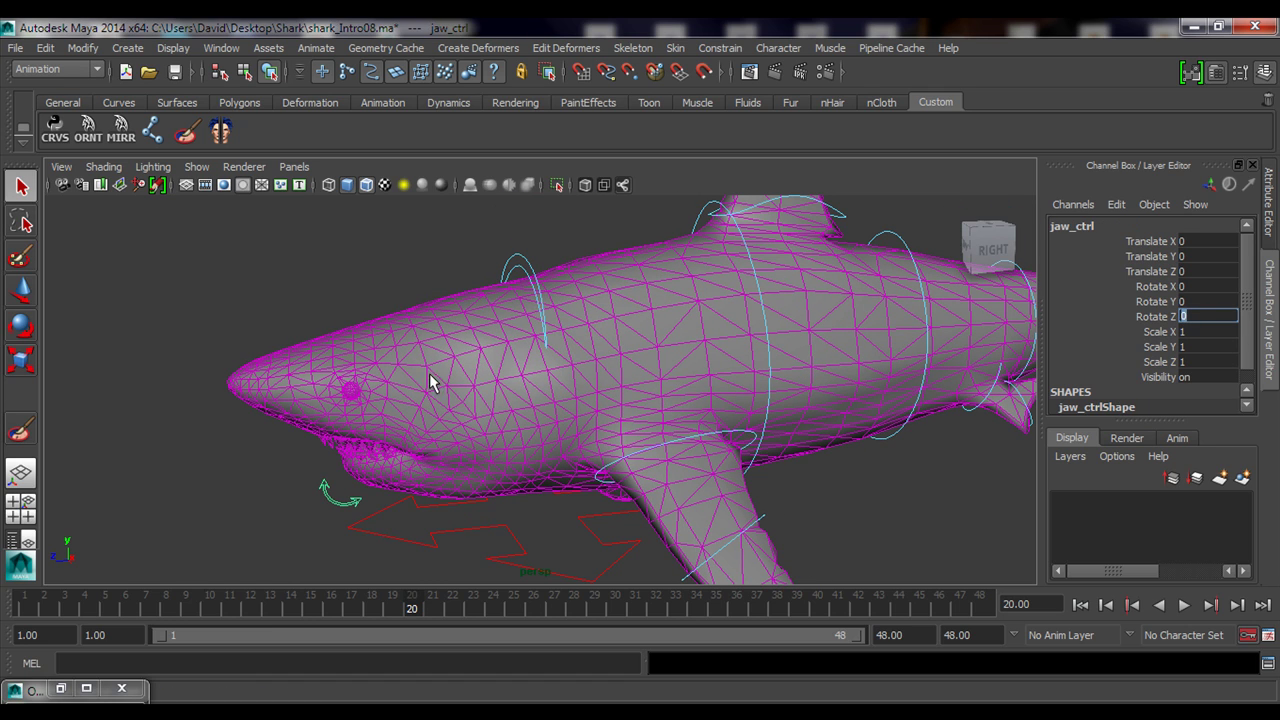
left_click_drag(429, 373, 355, 445, "alt")
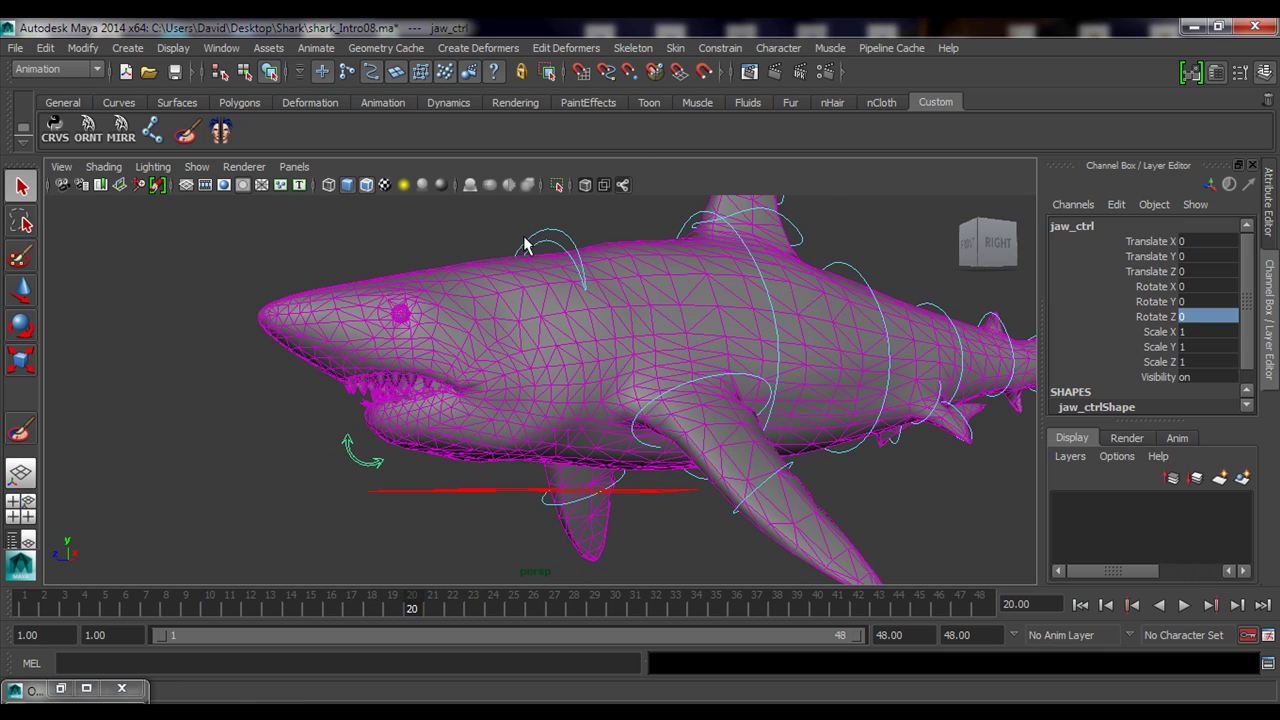
Select the shark mesh and open the options for mirroring its smooth skin weights
left_click_drag(516, 398, 455, 433, "alt")
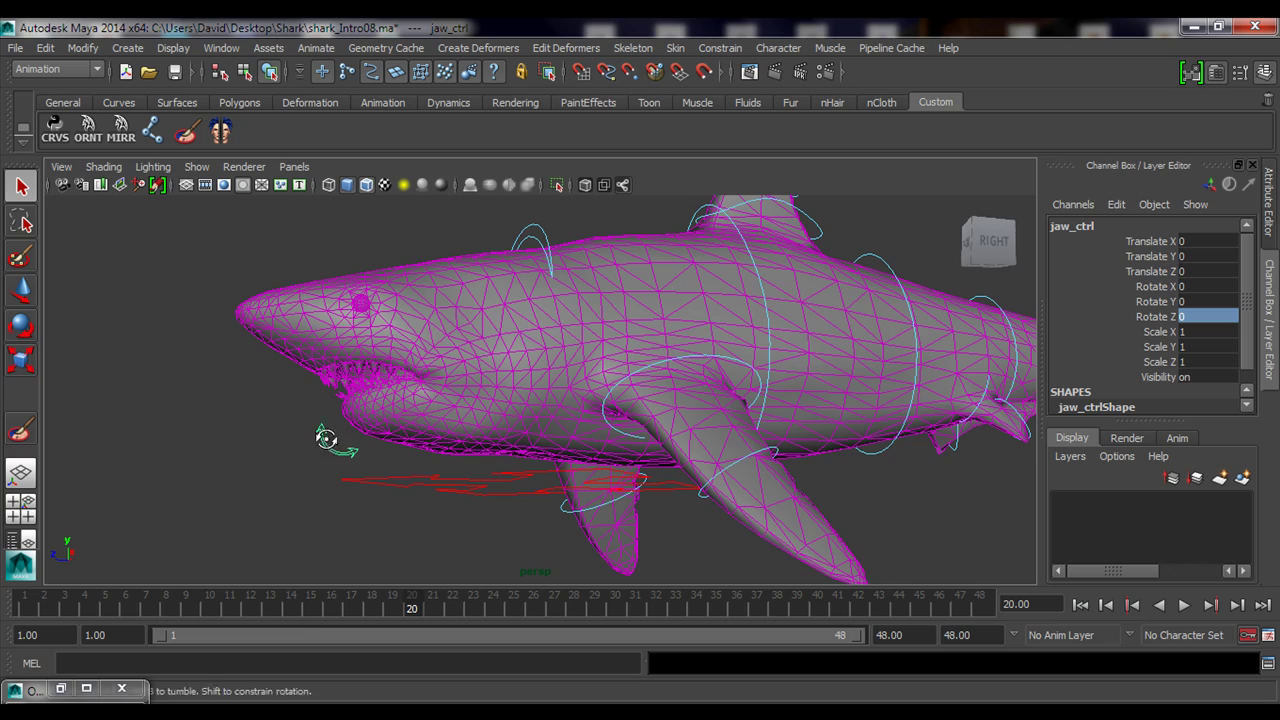
right_click_drag(328, 440, 448, 465, "alt")
left_click_drag(448, 465, 523, 463, "alt")
right_click_drag(523, 463, 375, 452, "alt")
left_click_drag(375, 452, 412, 457, "alt")
left_click(437, 340)
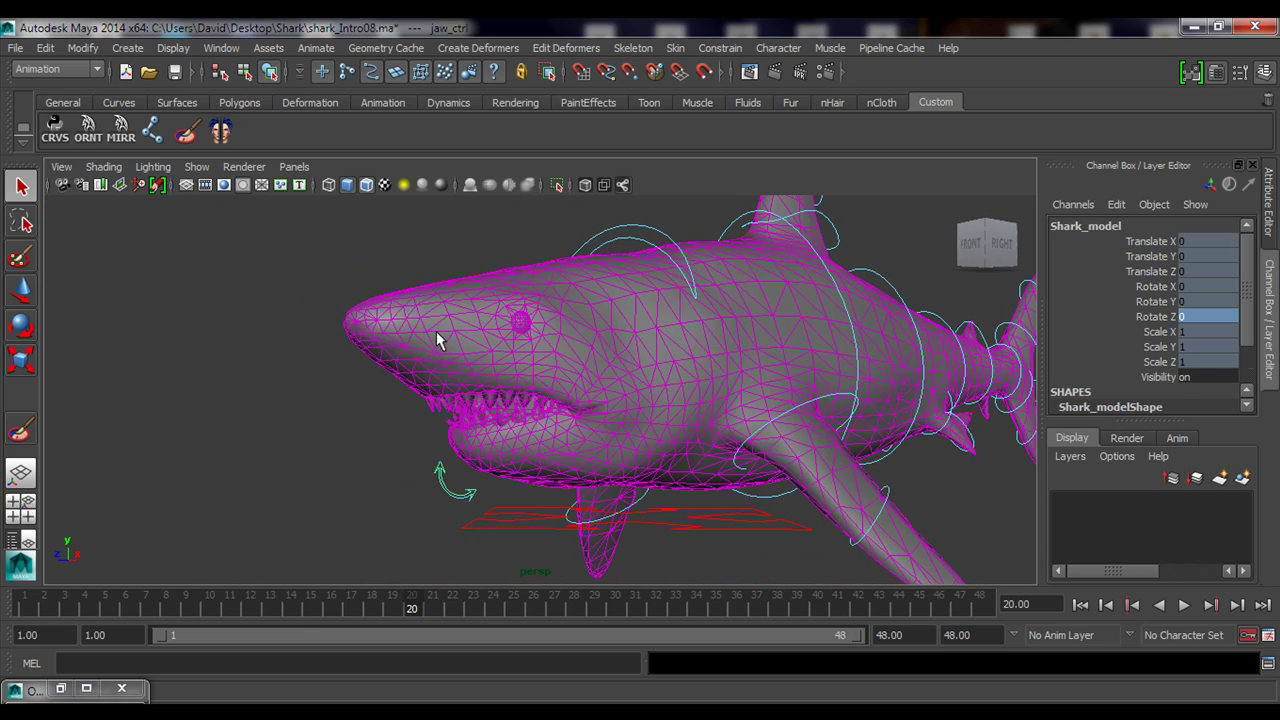
left_click_drag(754, 399, 602, 386, "alt")
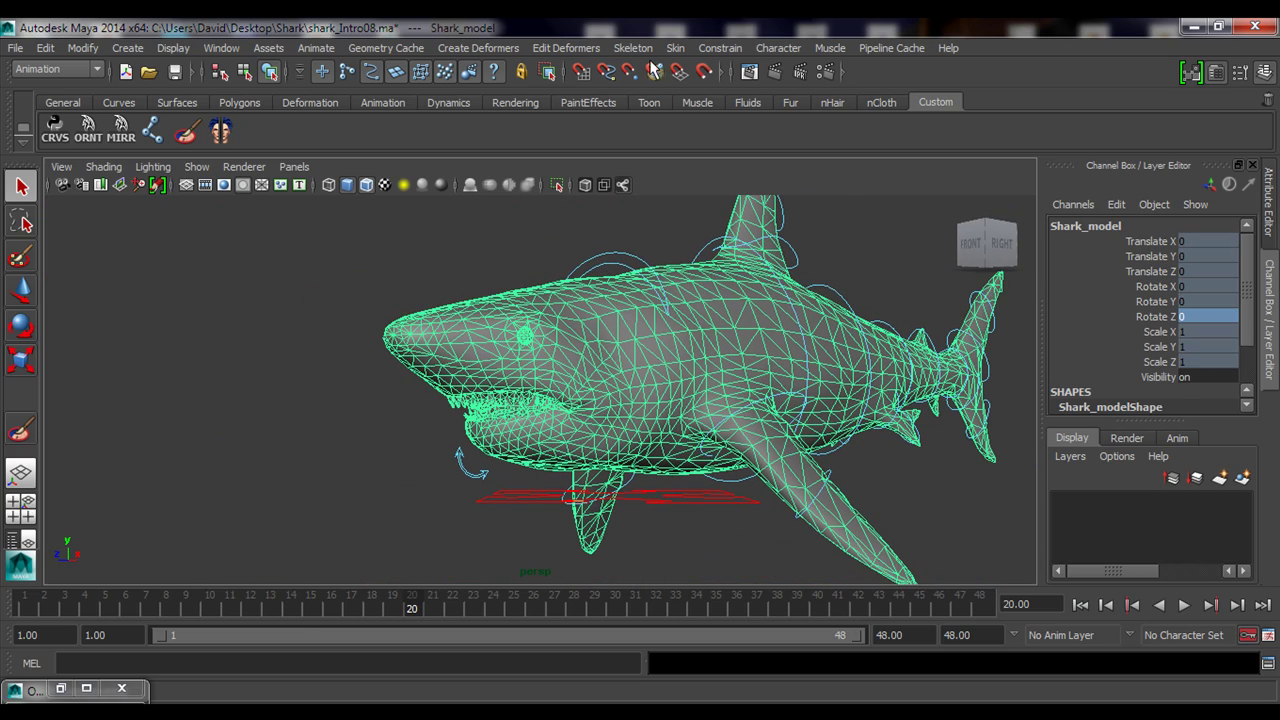
left_click(676, 48)
mouse_move(716, 138)
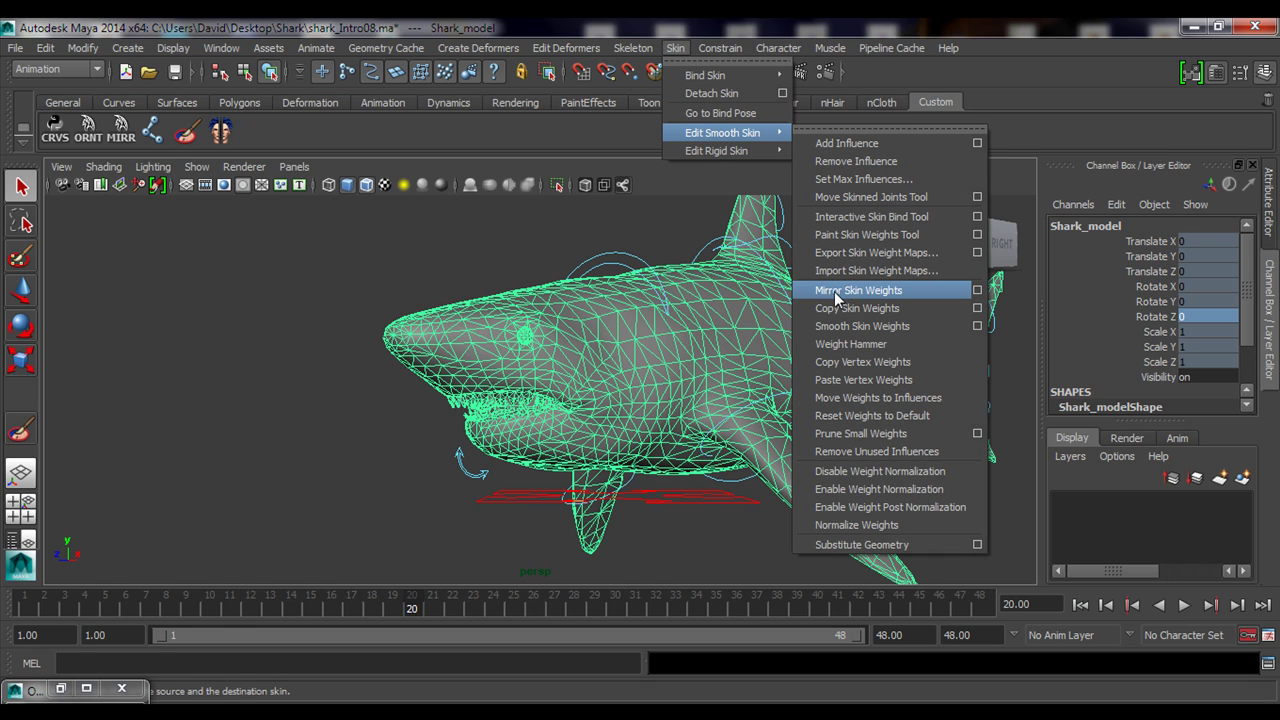
left_click(977, 290)
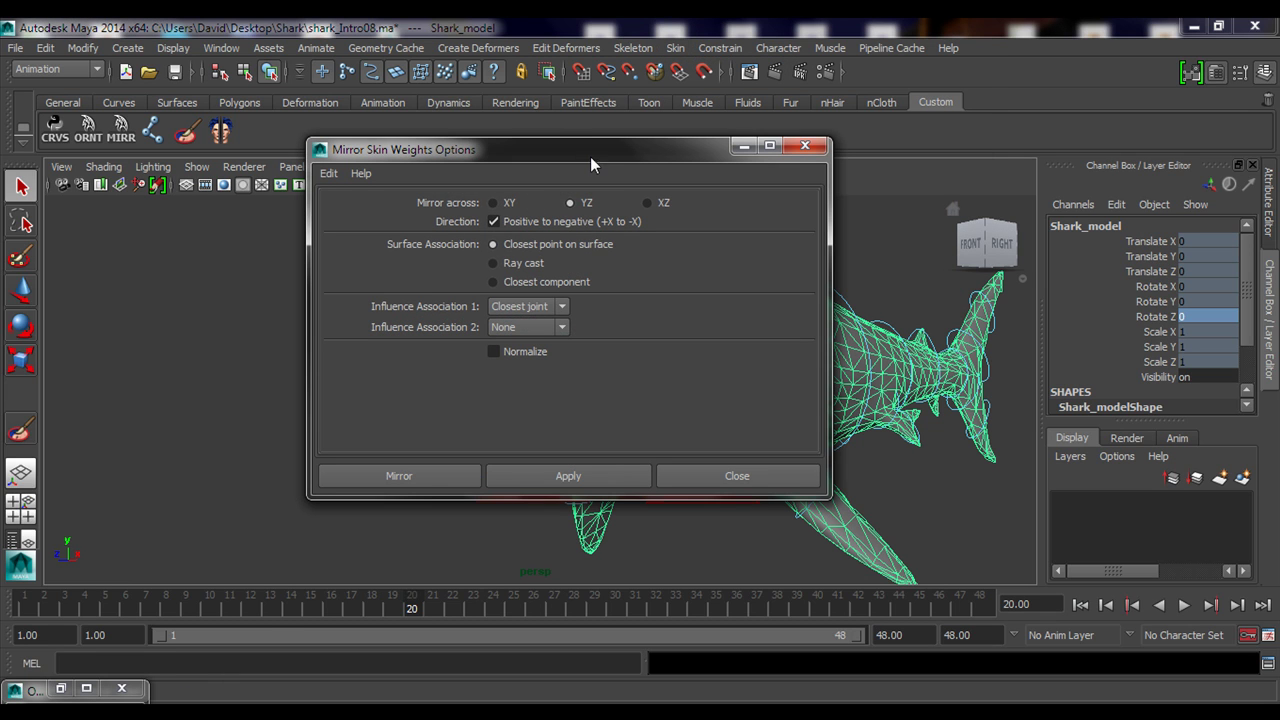
left_click_drag(590, 156, 912, 188)
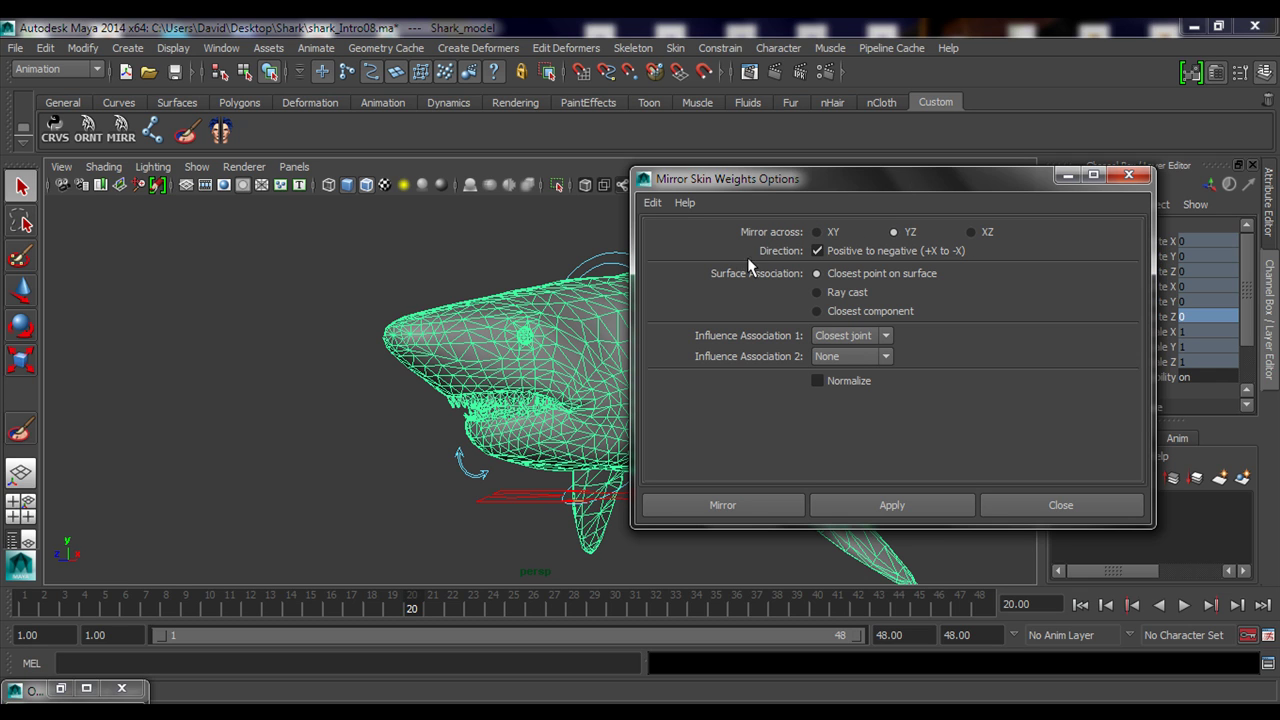
Mirror the skin weights across YZ from positive to negative X, using closest point on surface and closest joint, and clear the selection
middle_click_drag(484, 313, 363, 321, "alt")
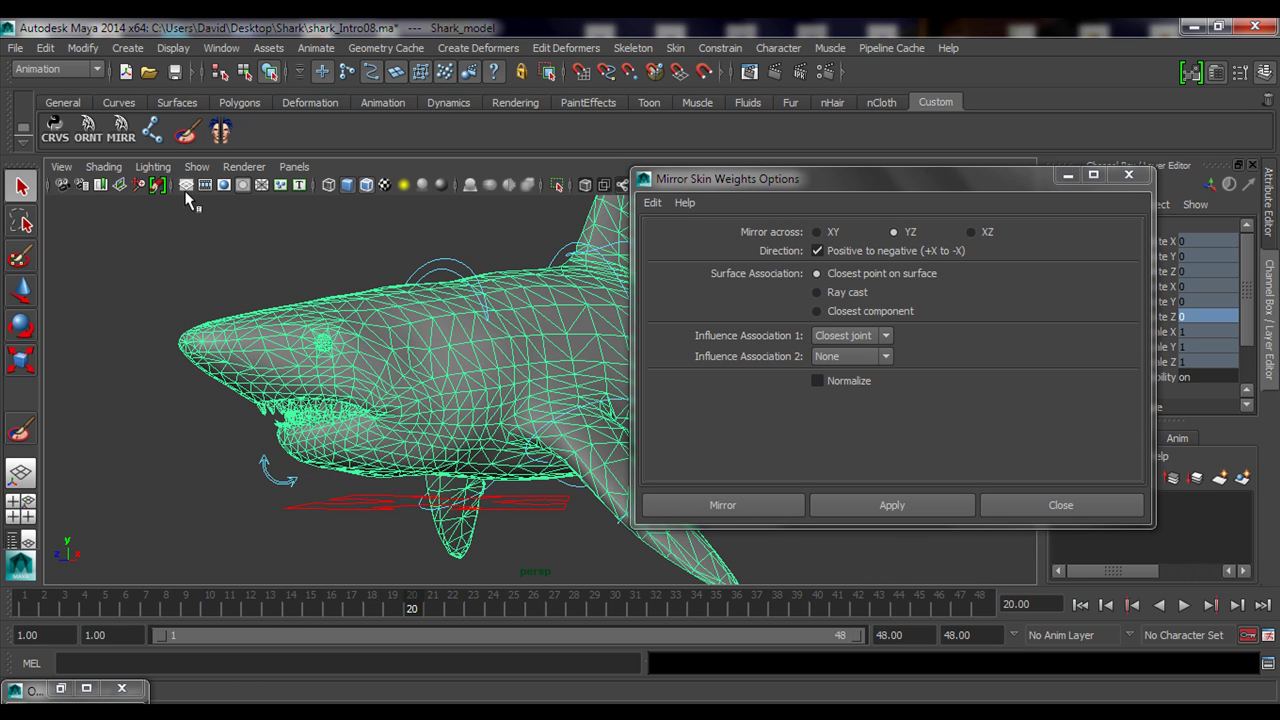
left_click_drag(262, 322, 410, 350, "alt")
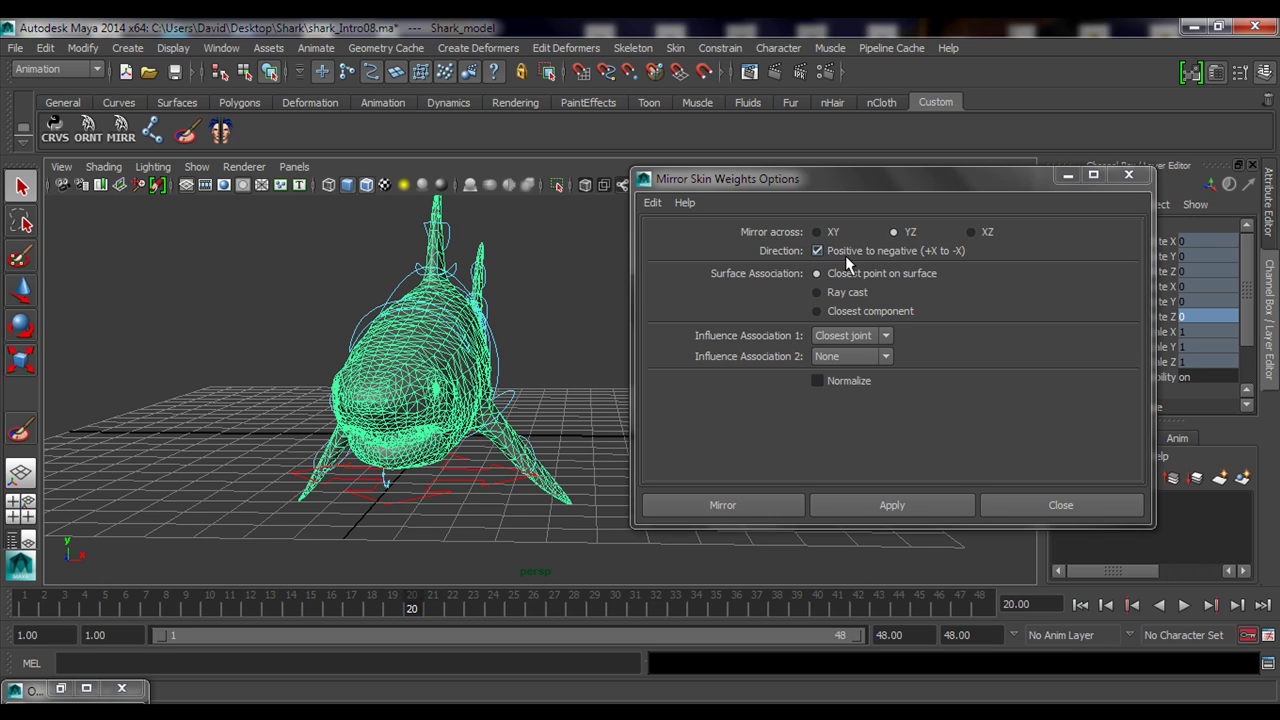
left_click_drag(497, 410, 511, 340, "alt")
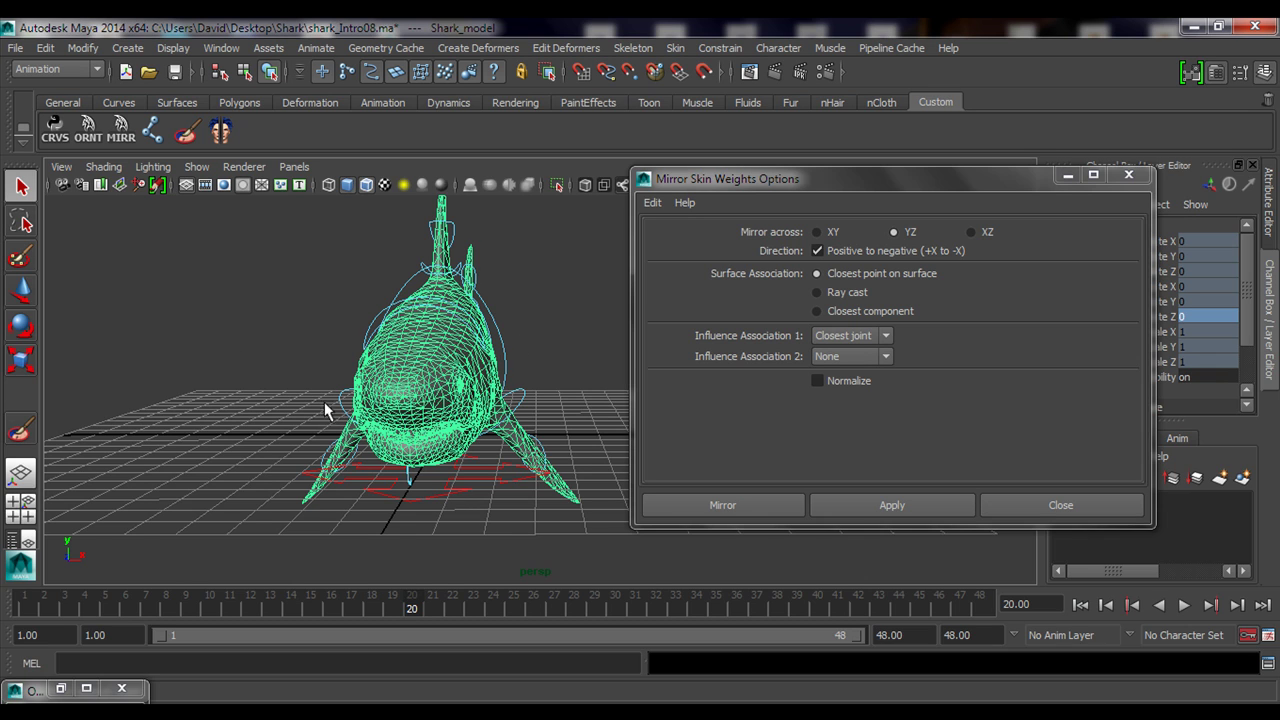
left_click_drag(325, 410, 306, 367, "alt")
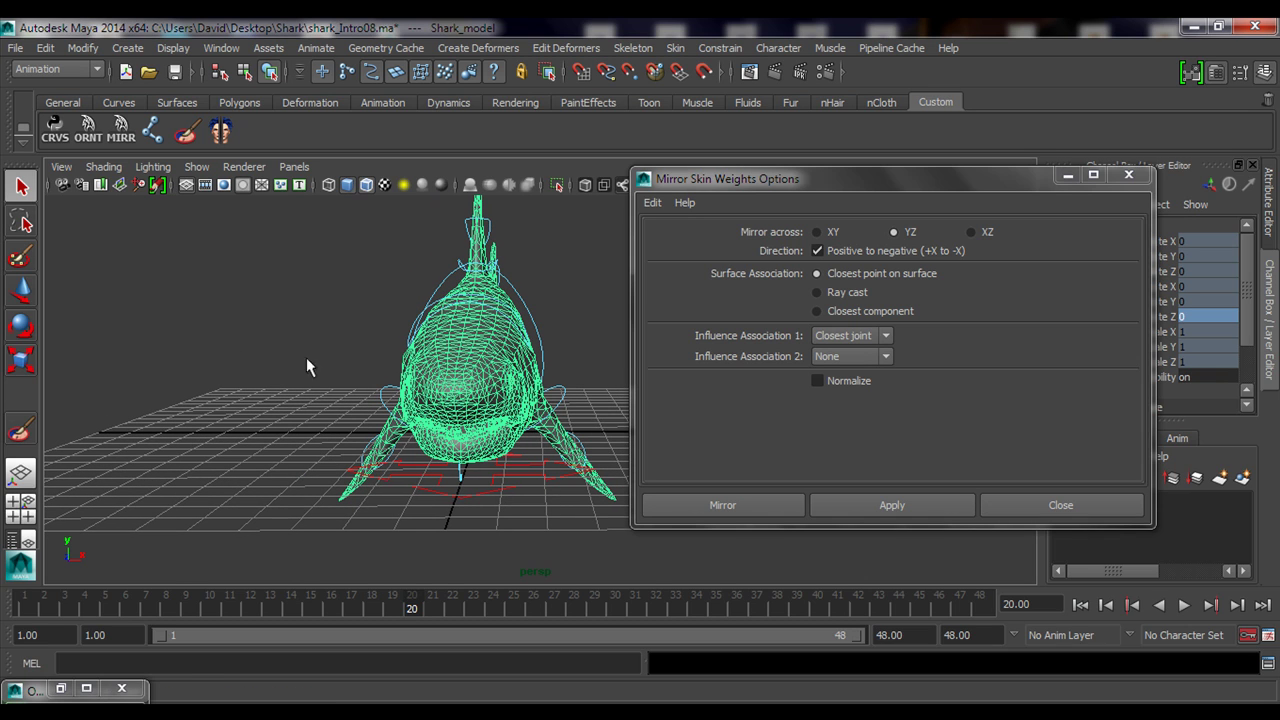
left_click(818, 250)
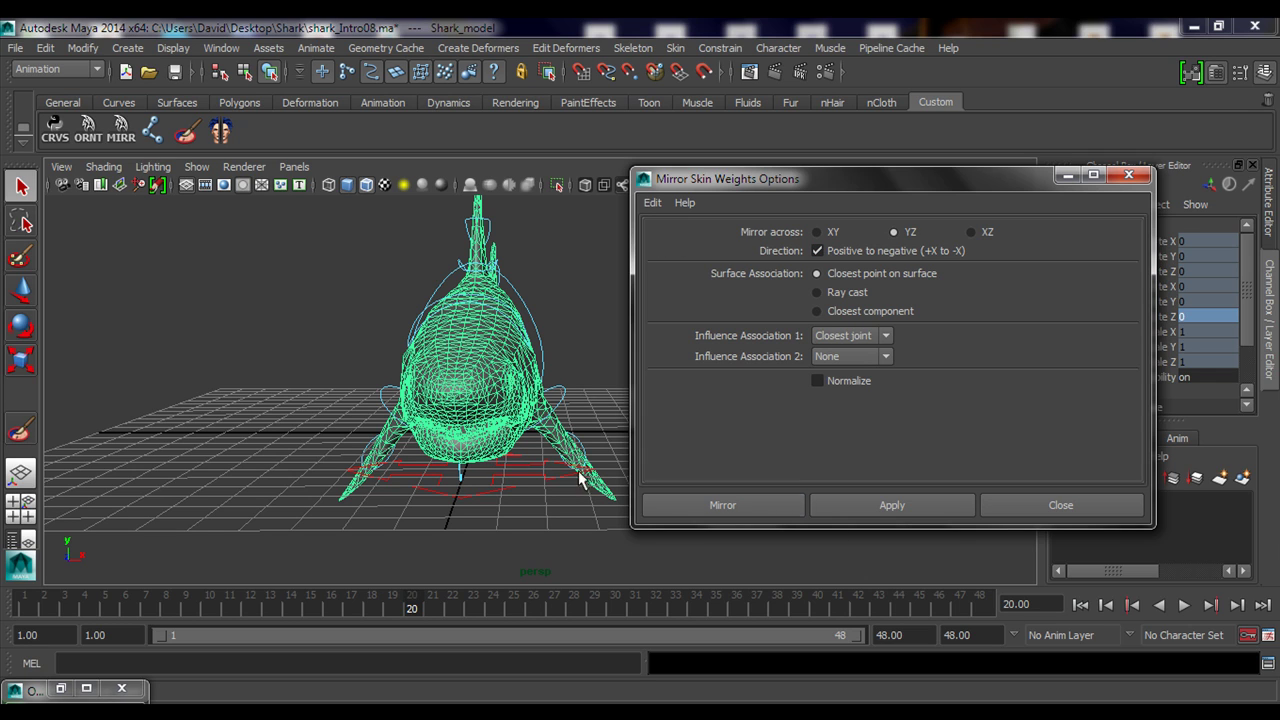
left_click(735, 503)
left_click(701, 386)
Select the jaw control curve below the shark's mouth and bring the closed mouth and teeth into close view
middle_click_drag(701, 386, 790, 355, "alt")
left_click_drag(790, 370, 523, 377, "alt")
middle_click_drag(523, 377, 610, 360, "alt")
right_click_drag(380, 391, 508, 372, "alt")
middle_click_drag(508, 372, 598, 438, "alt")
left_click_drag(598, 438, 529, 451, "alt")
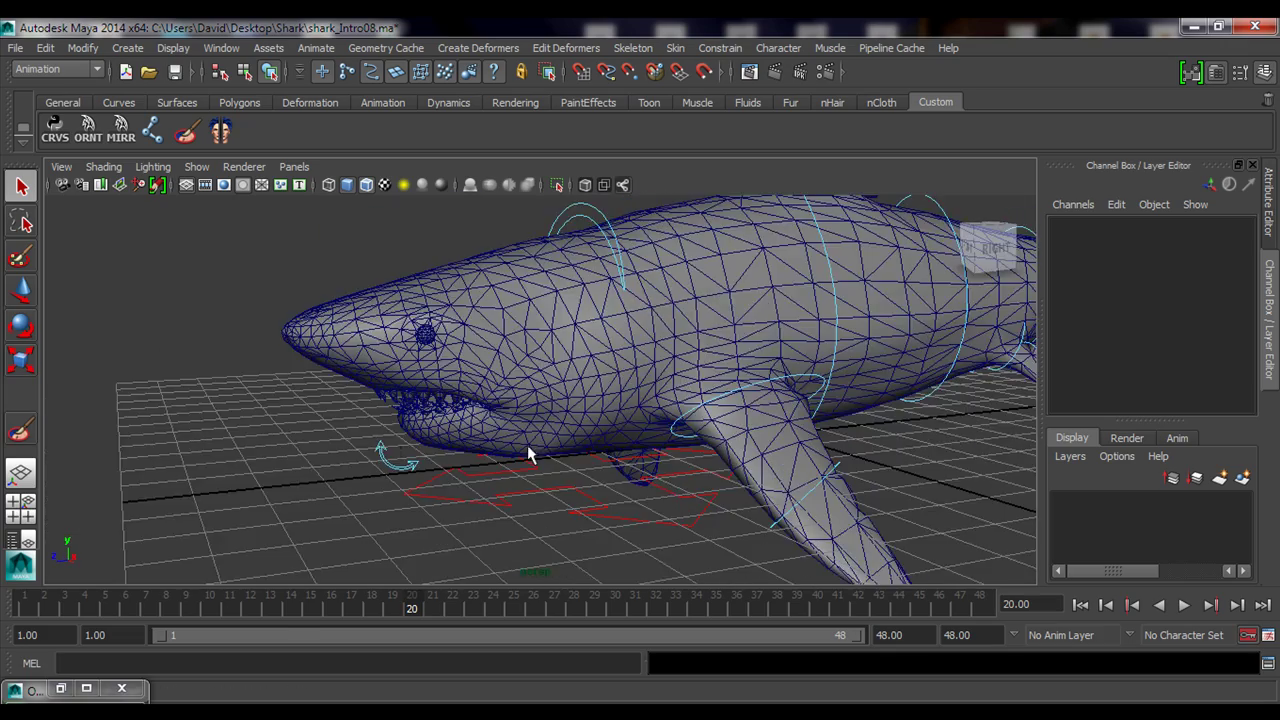
right_click_drag(400, 445, 486, 437, "alt")
left_click_drag(486, 437, 490, 400, "alt")
middle_click_drag(460, 470, 555, 432, "alt")
left_click(438, 404)
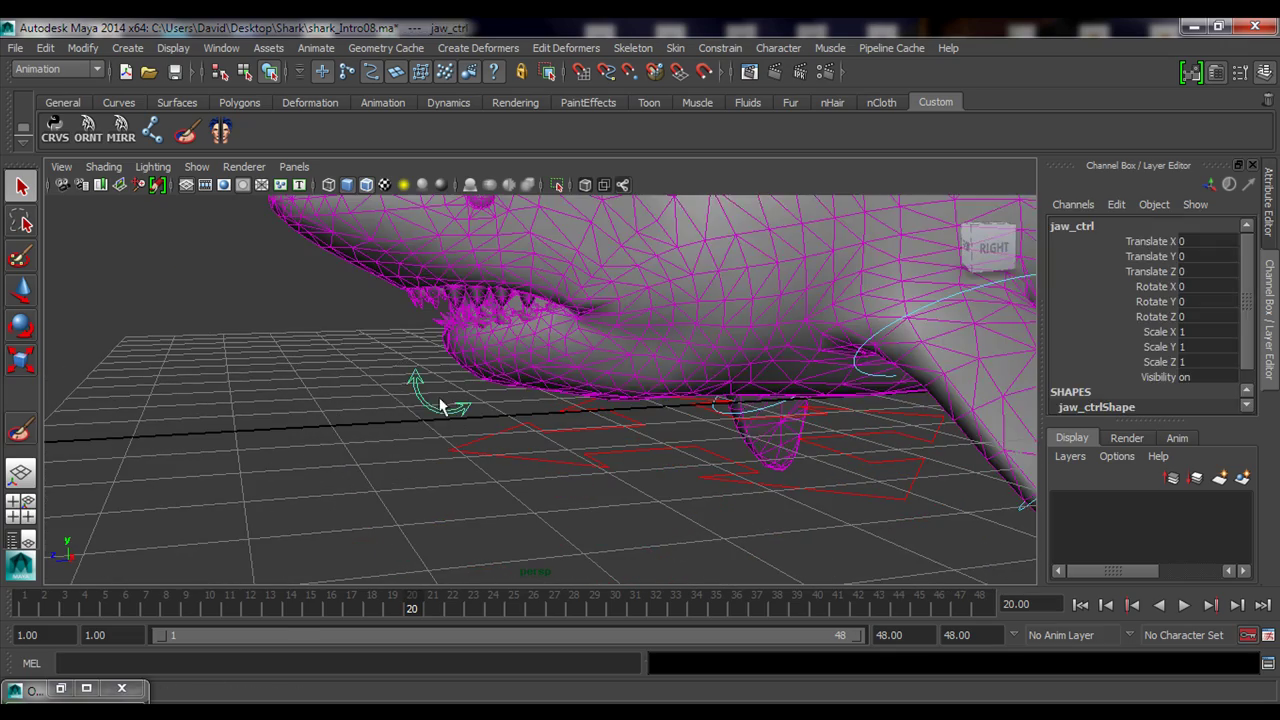
middle_click_drag(466, 362, 522, 432, "alt")
right_click_drag(652, 414, 560, 424, "alt")
middle_click_drag(540, 444, 565, 418, "alt")
right_click_drag(565, 426, 594, 320, "alt")
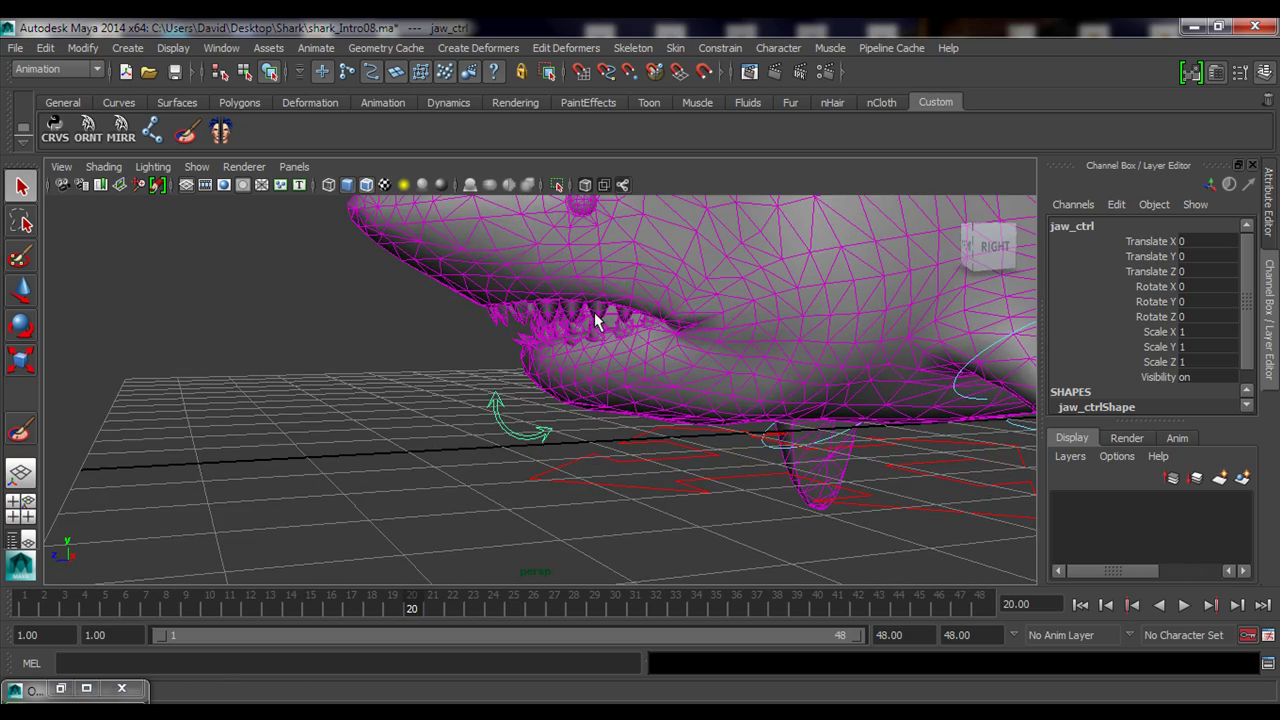
Rotate jaw_ctrl about Z to about -14.23 to open the mouth and bring the stretched teeth into view
key("e")
middle_click_drag(672, 317, 557, 380, "alt")
left_click_drag(557, 380, 597, 387, "alt")
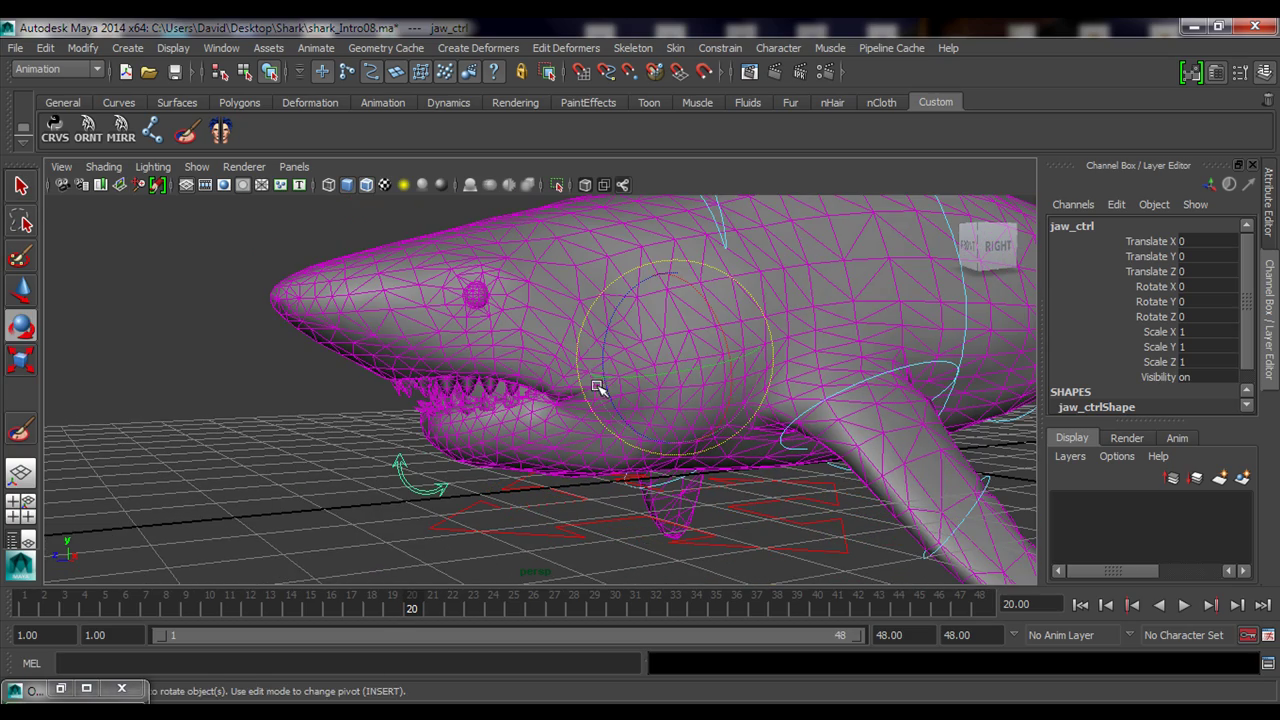
left_click_drag(614, 320, 537, 423)
middle_click_drag(537, 423, 489, 408, "alt")
right_click_drag(489, 408, 657, 434, "alt")
middle_click_drag(657, 434, 515, 417, "alt")
left_click_drag(515, 418, 497, 339, "alt")
Switch the shark mesh to vertex selection and select the stretched upper-tooth vertices hanging towards the lower jaw
key("q")
right_click_drag(496, 314, 450, 311)
left_click_drag(480, 377, 494, 413, "alt")
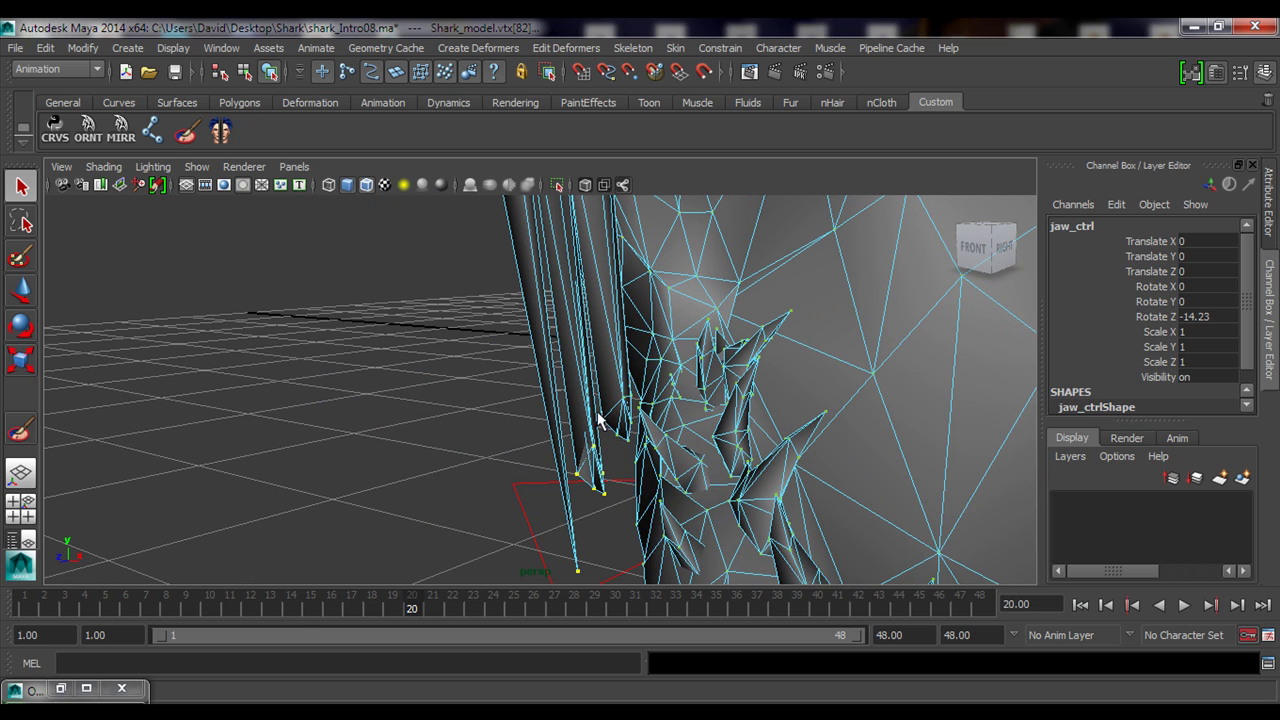
left_click_drag(633, 445, 603, 450, "shift")
right_click_drag(631, 456, 435, 419, "alt")
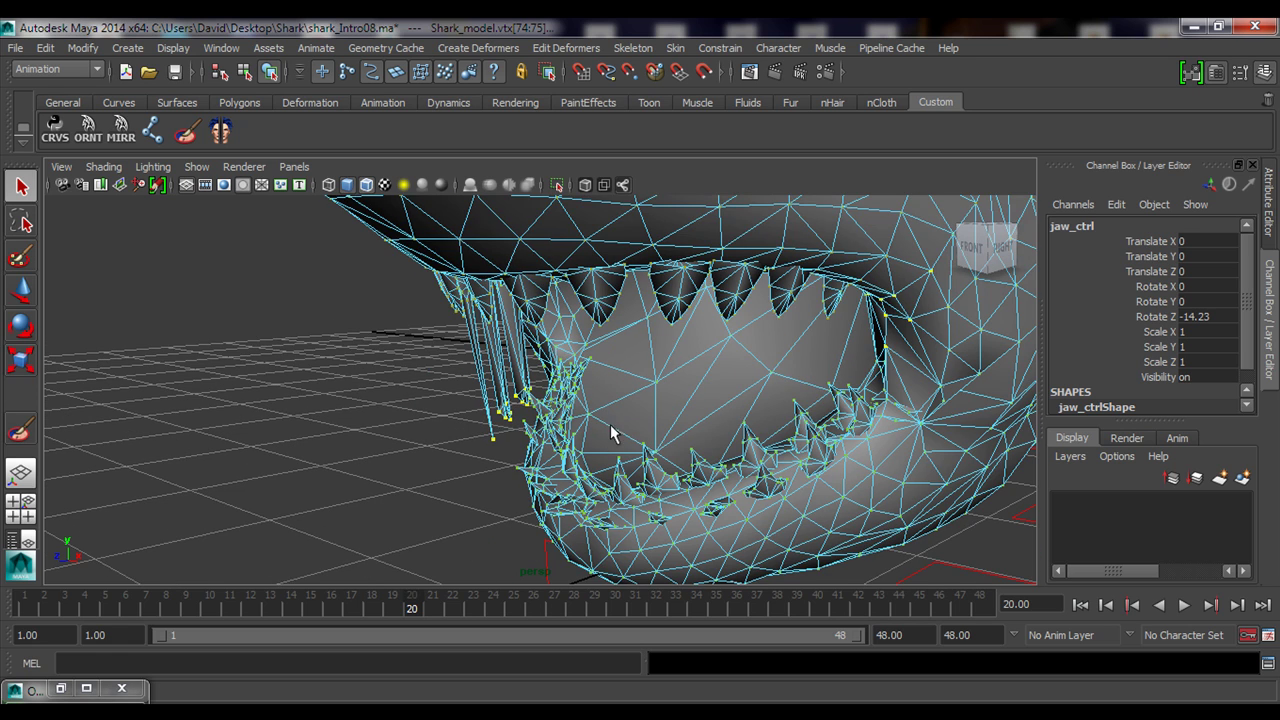
left_click_drag(616, 418, 596, 424, "alt")
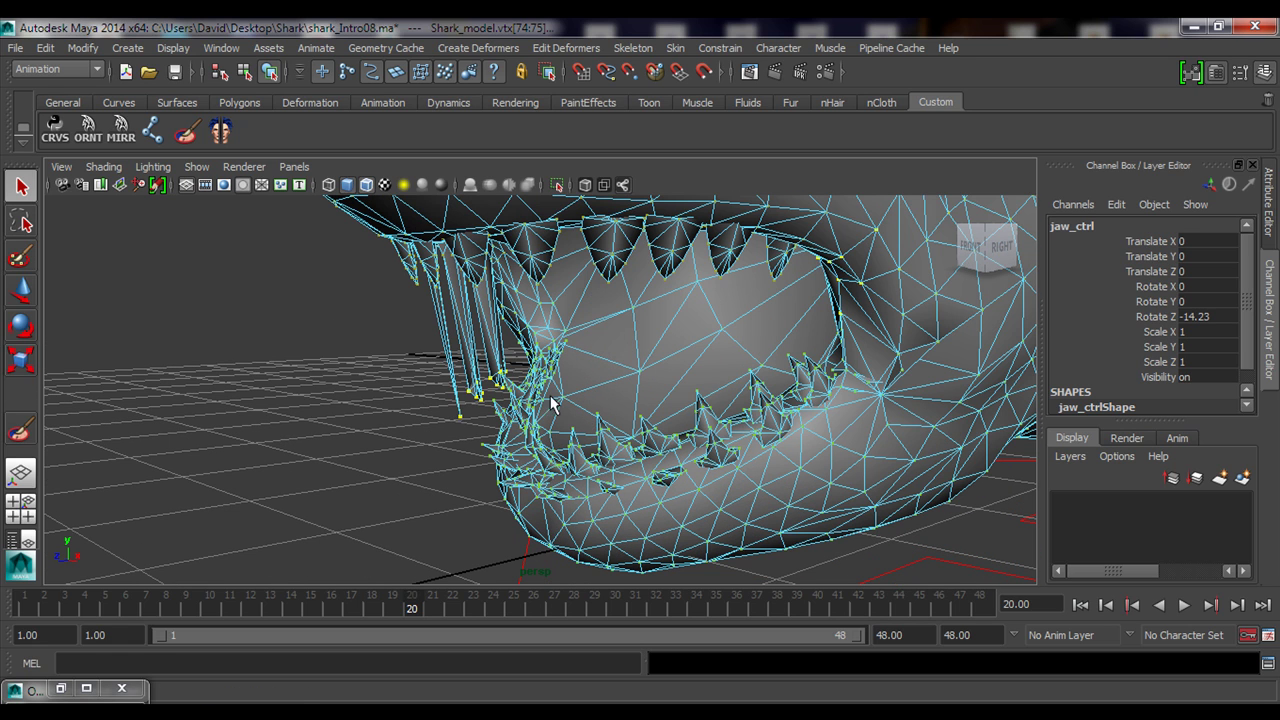
Check the soft selection settings of the Move Tool and close them
double_click(22, 290)
scroll(321, 392, "down", 1)
scroll(320, 394, "up", 3)
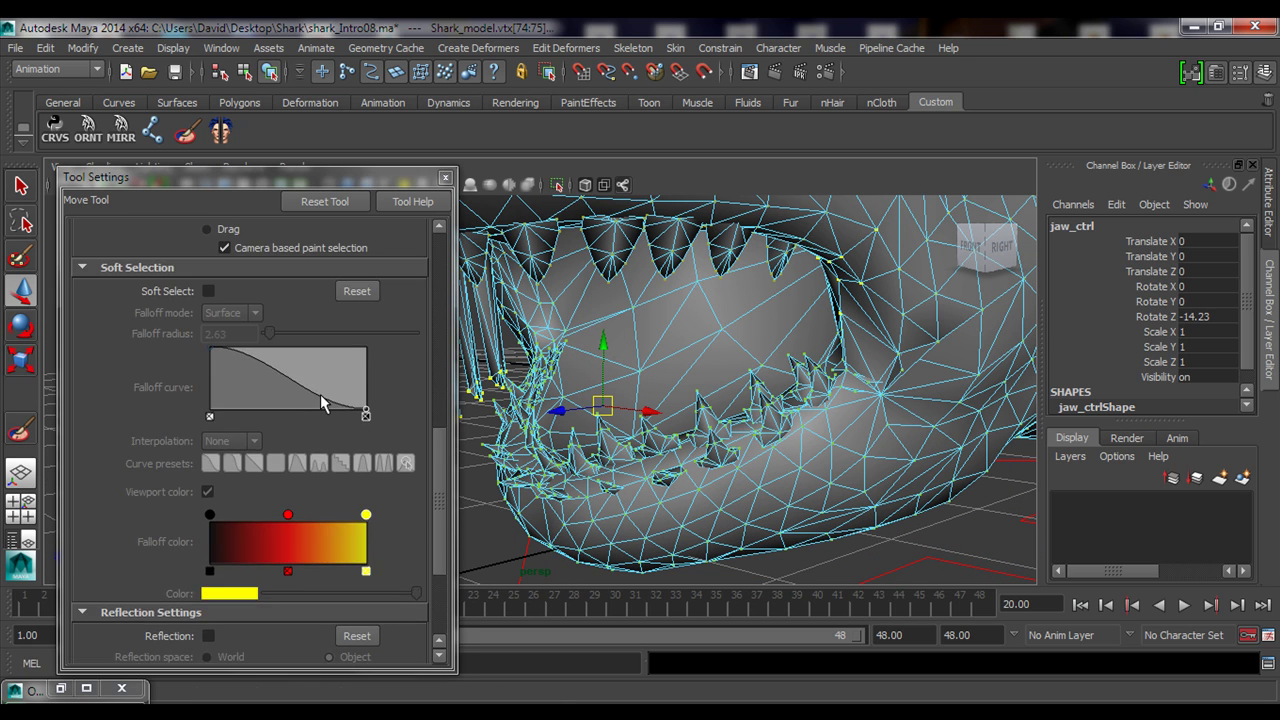
left_click(445, 178)
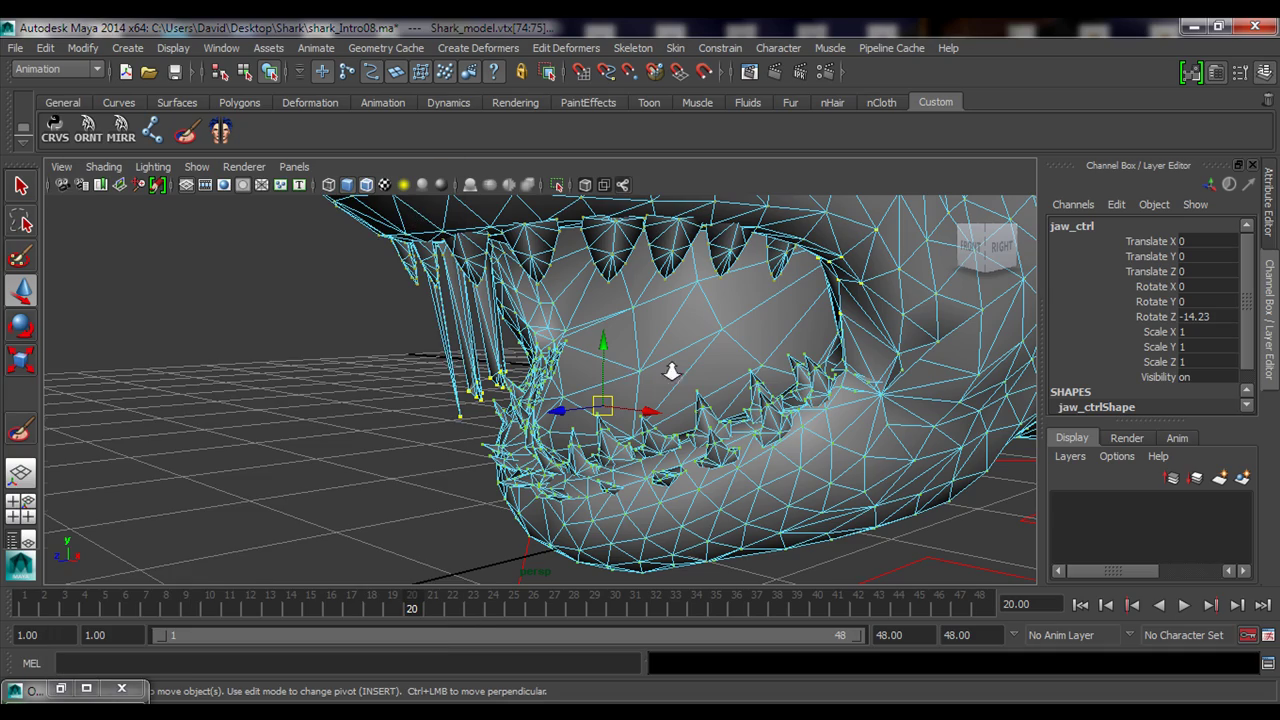
Open the Component Editor with the smooth skin weights of the selected tooth vertices
right_click_drag(672, 371, 411, 217, "alt")
middle_click_drag(583, 345, 586, 374, "alt")
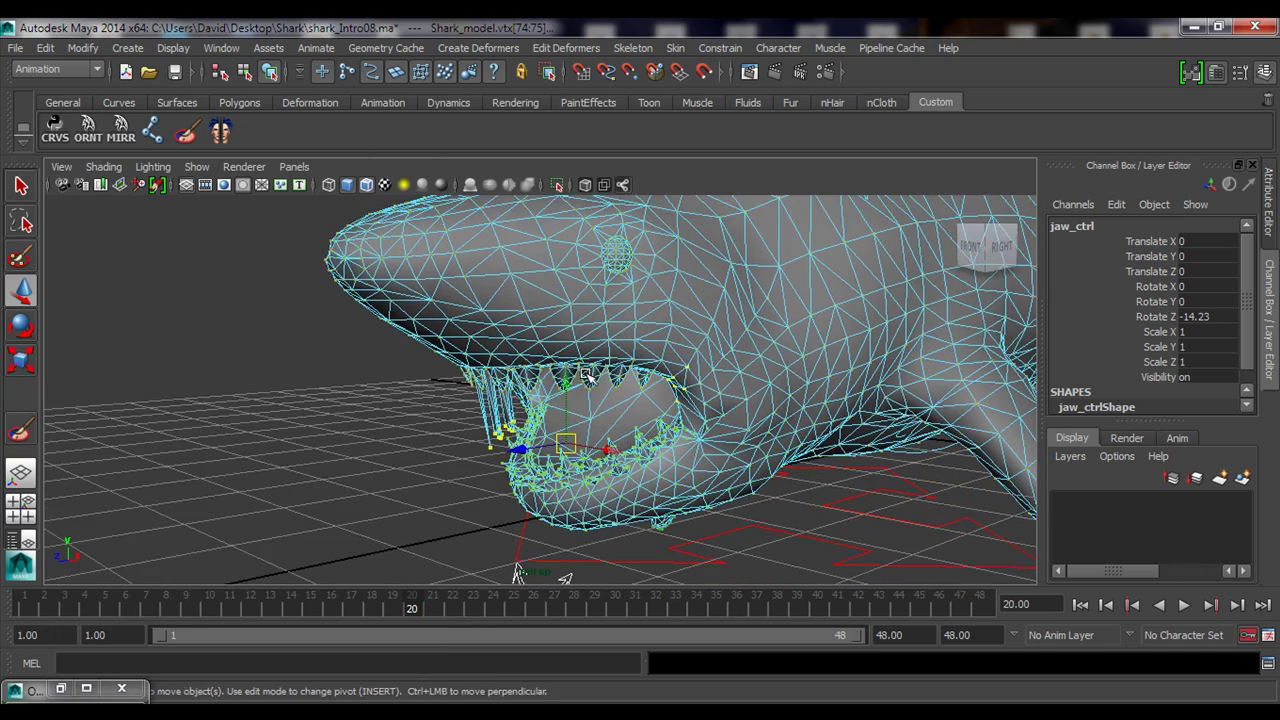
left_click_drag(587, 375, 560, 372, "alt")
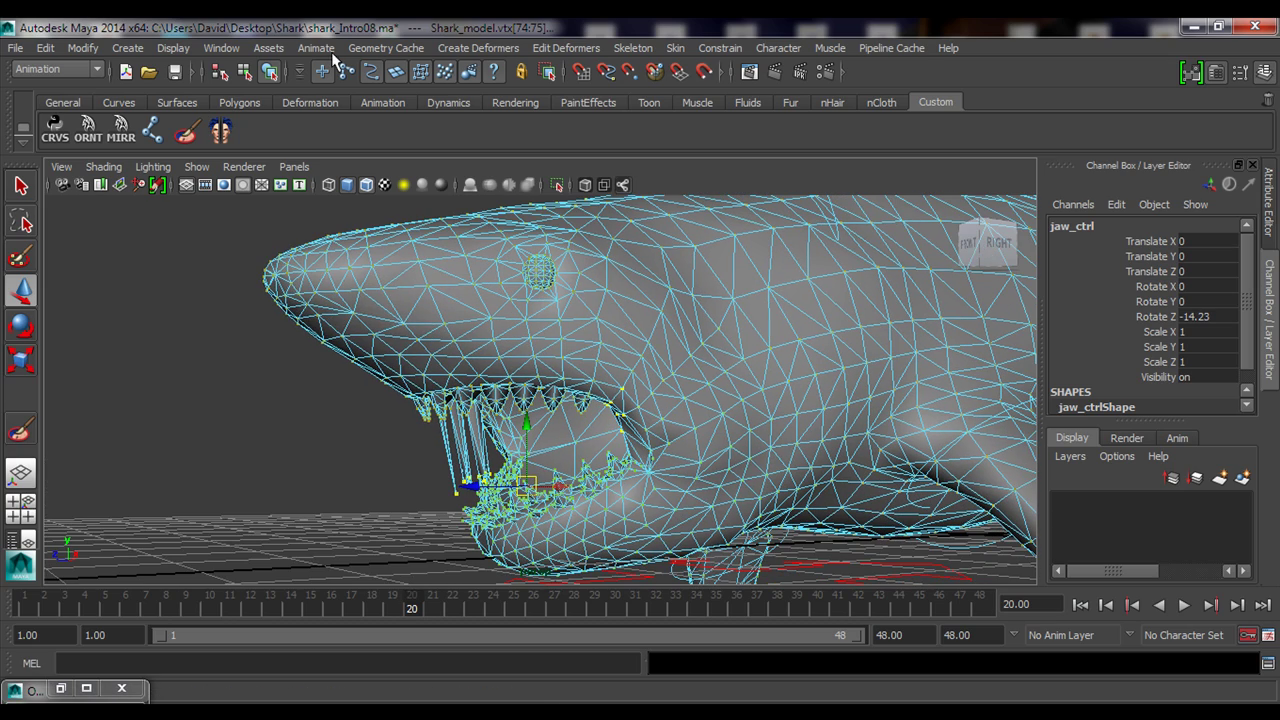
left_click(238, 48)
mouse_move(262, 77)
left_click(481, 83)
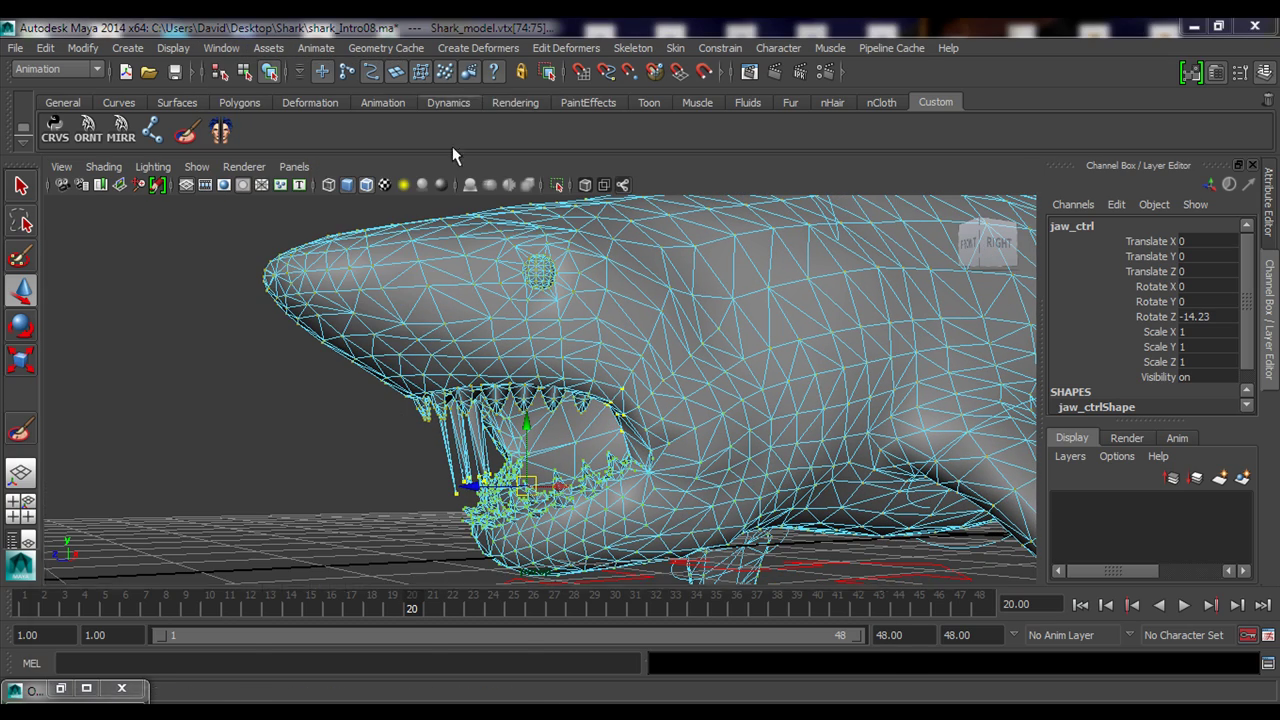
left_click_drag(437, 540, 607, 216)
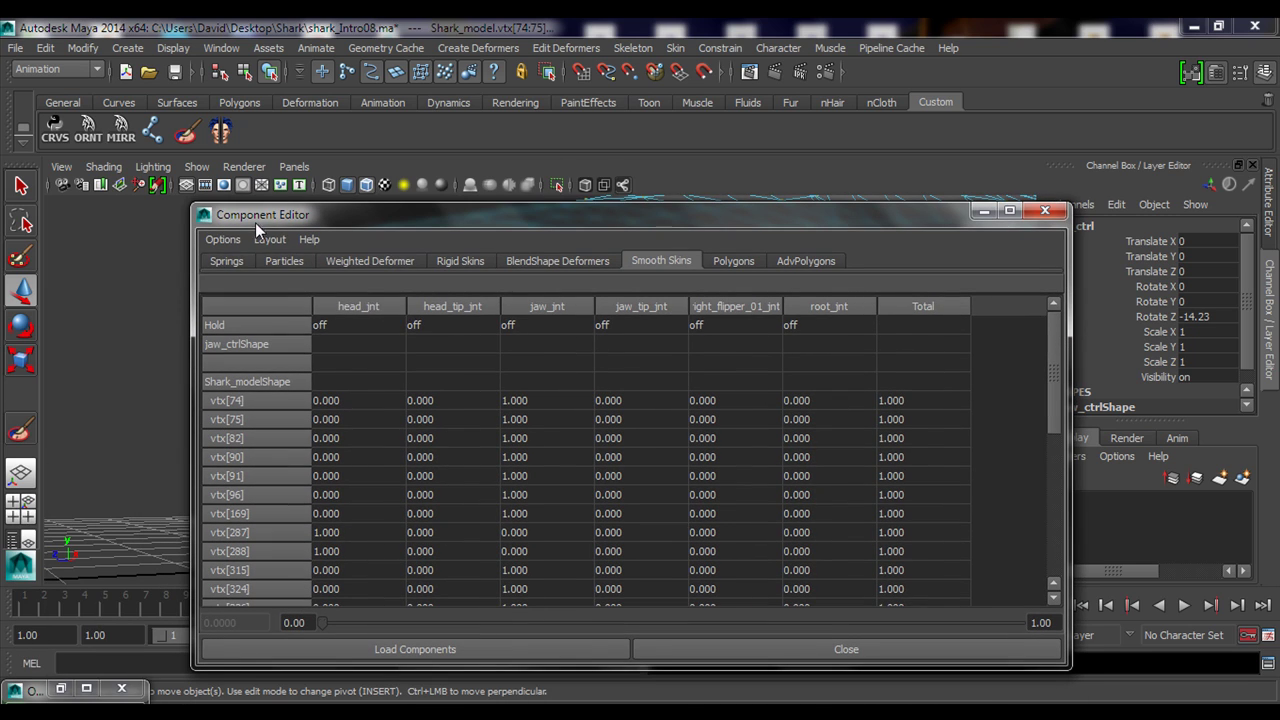
left_click(269, 240)
left_click(310, 267)
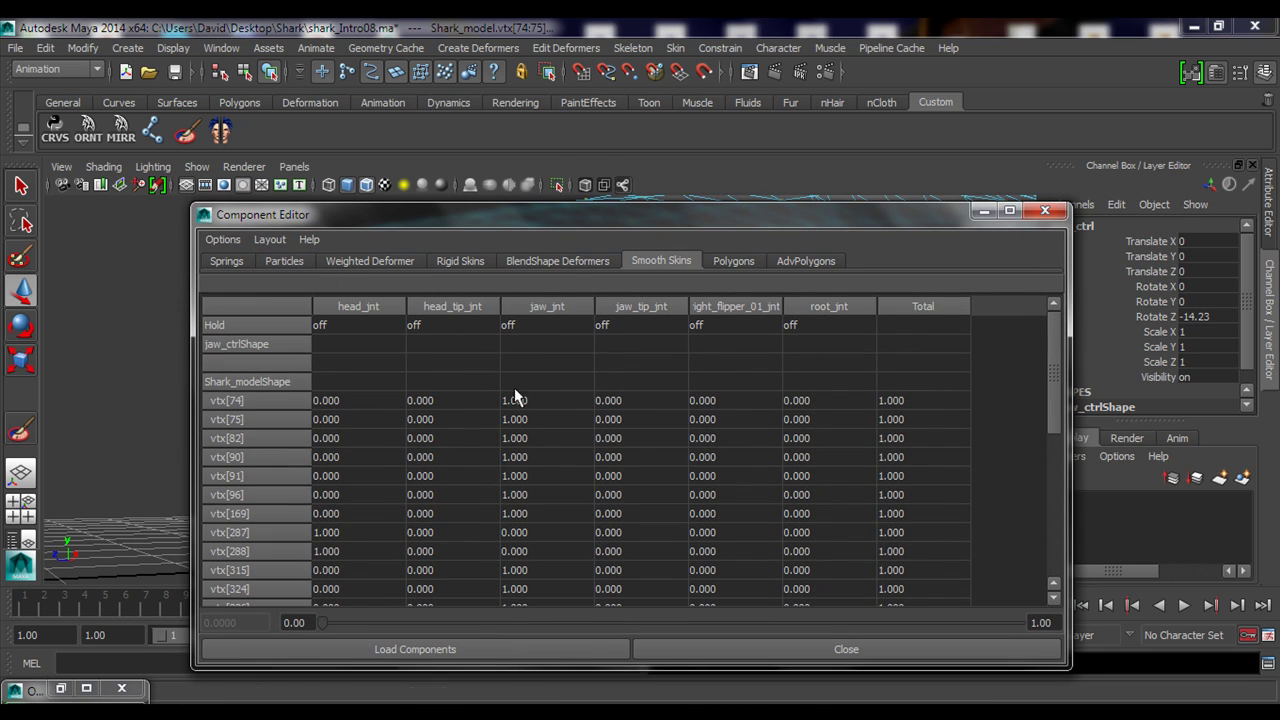
Set the head_jnt weight of all the listed vertices to 1 and close the Component Editor
left_click(335, 400)
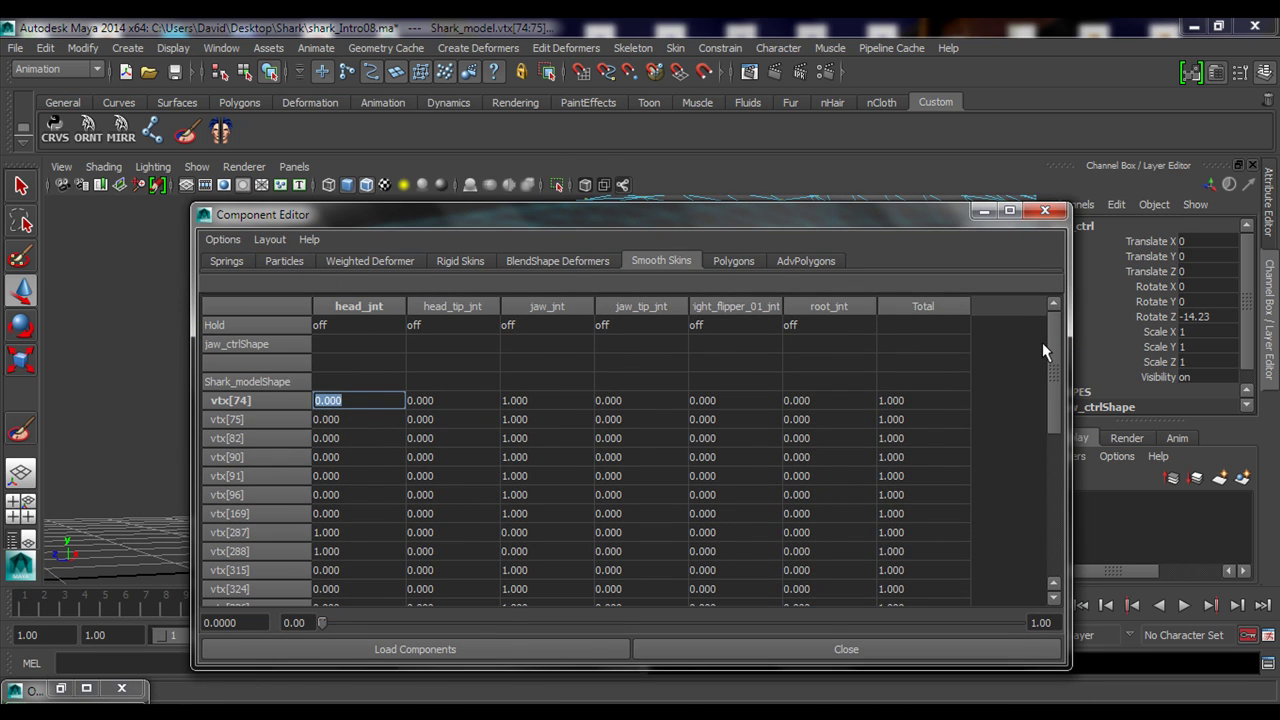
left_click_drag(1052, 345, 1045, 525)
left_click(362, 597, "shift")
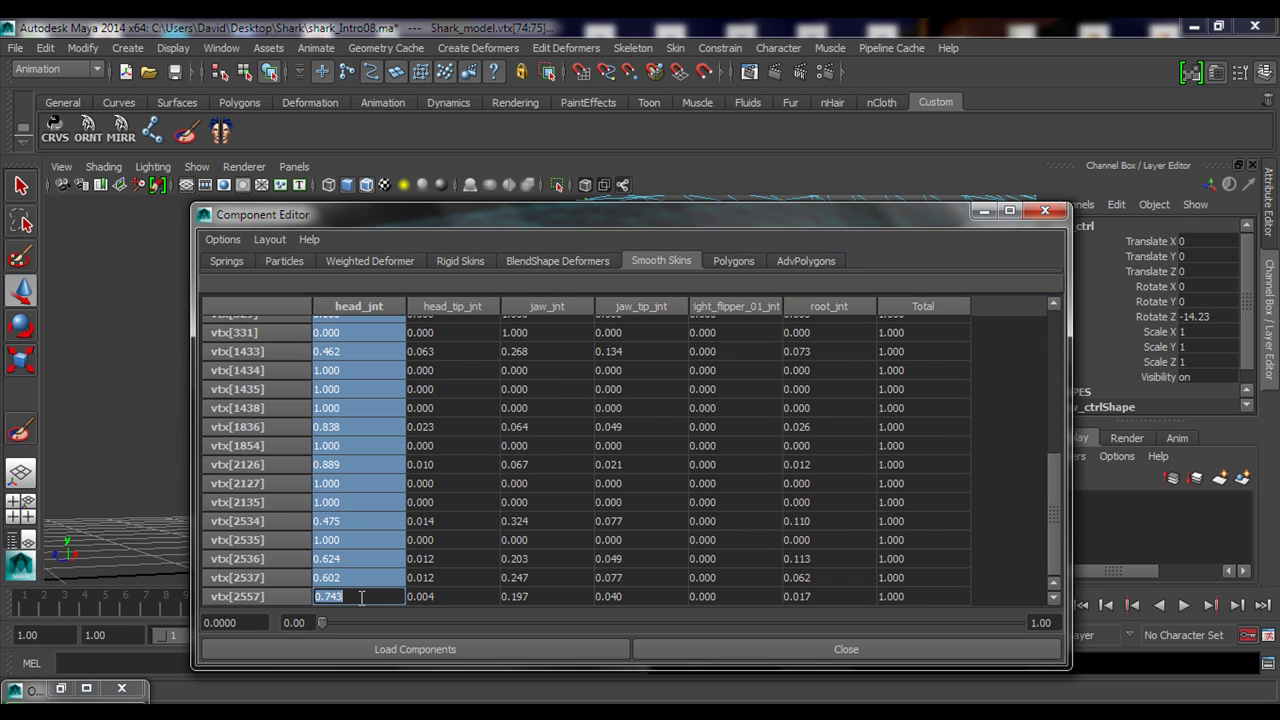
type("1")
key("Return")
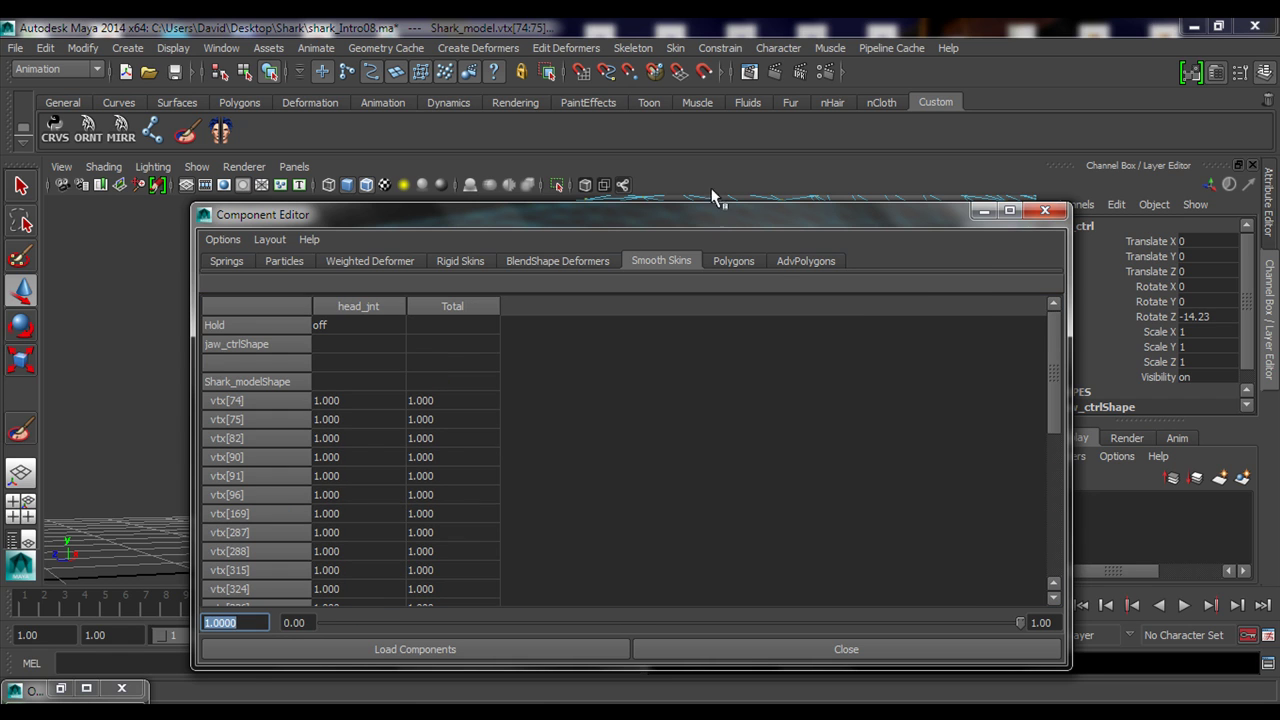
left_click(754, 652)
Return the shark mesh to object selection and clear the selection
left_click_drag(528, 464, 580, 466, "alt")
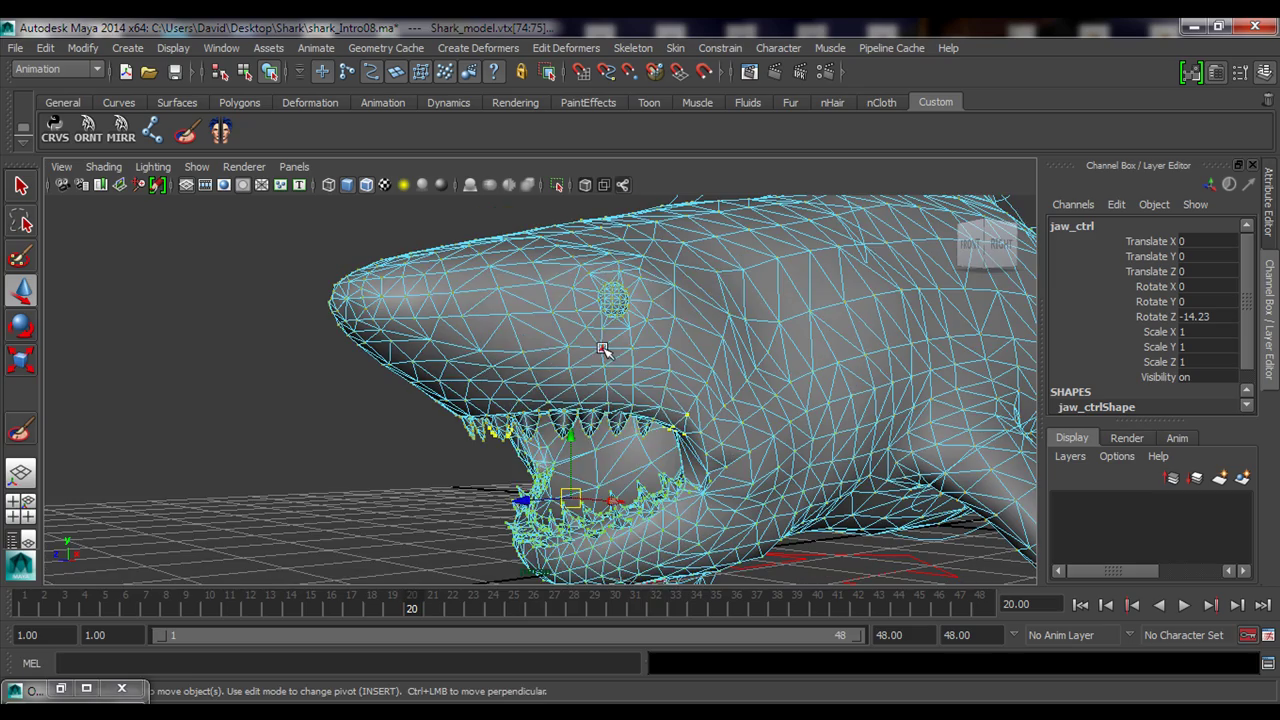
right_click_drag(603, 311, 686, 289)
left_click(400, 420)
left_click_drag(637, 483, 571, 409, "alt")
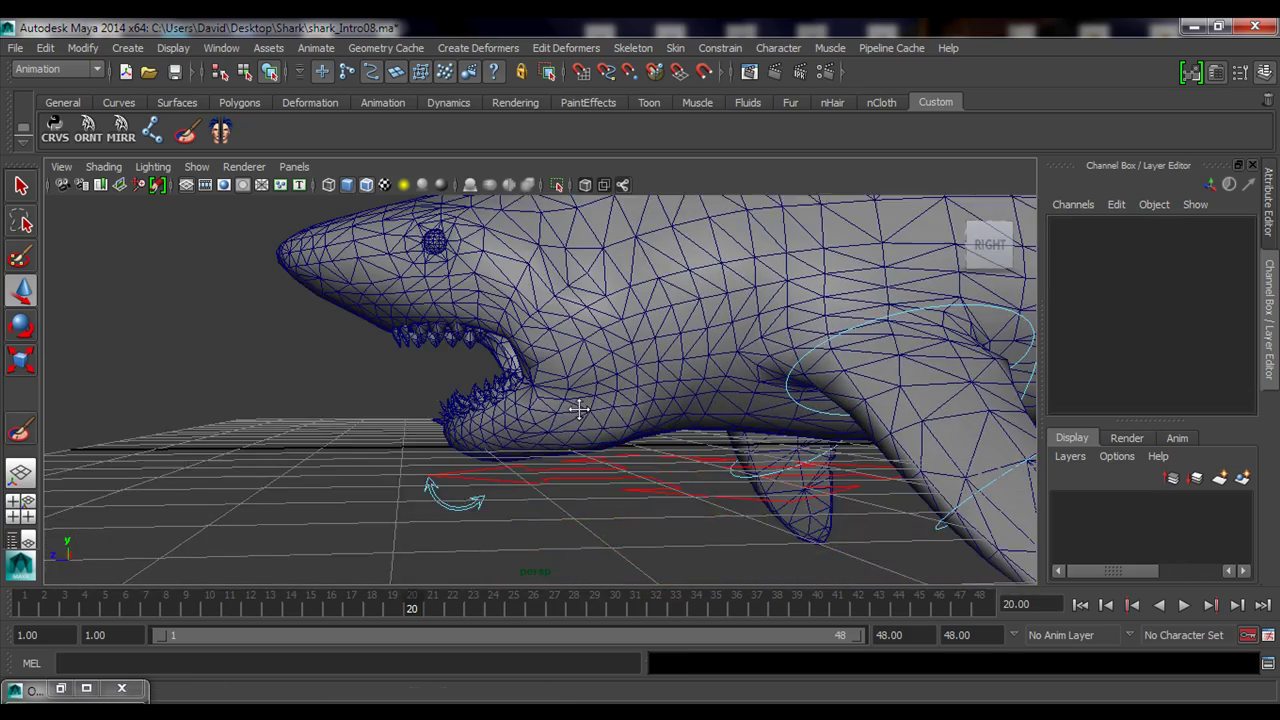
Select the jaw control and rotate it about Z to about -24.406 to open the mouth wider
left_click(443, 490)
left_click_drag(770, 365, 543, 371, "alt")
key("e")
middle_click_drag(543, 371, 549, 426, "alt")
left_click_drag(549, 426, 214, 449, "alt")
right_click_drag(214, 449, 440, 462, "alt")
left_click_drag(440, 462, 514, 354, "alt")
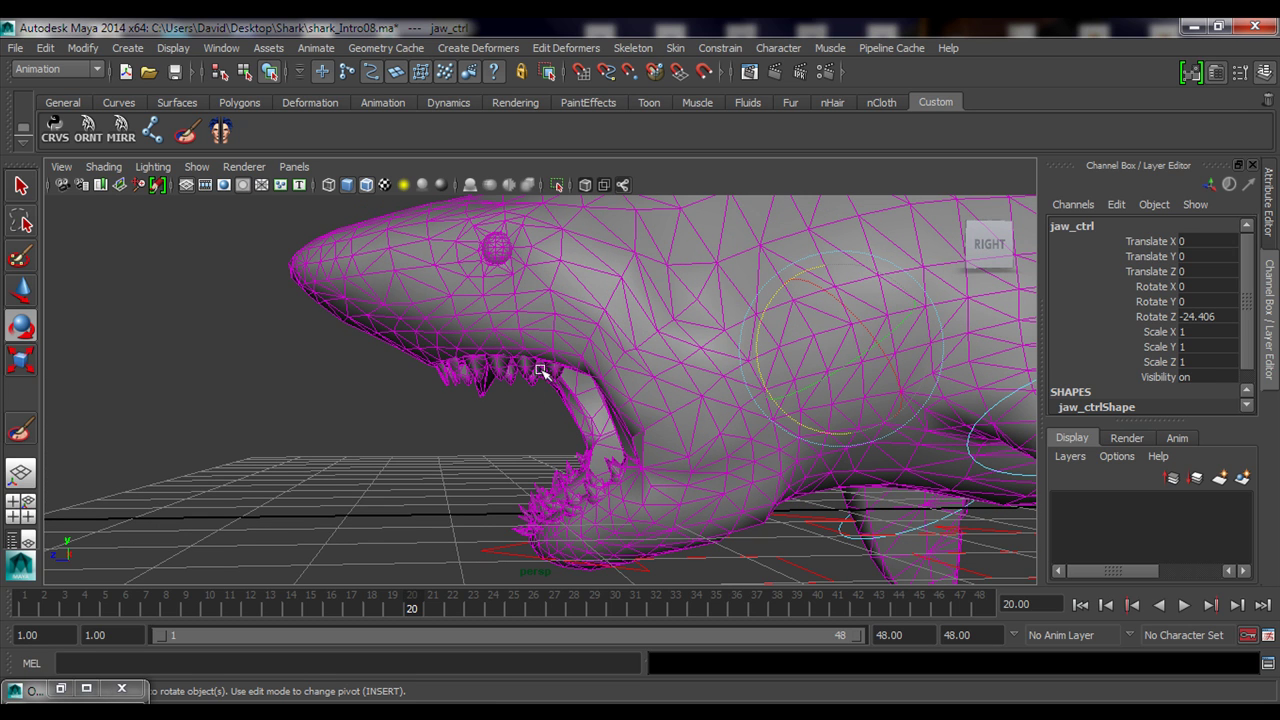
Select the vertices around the shark's upper front teeth and open their smooth skin weights in the Component Editor
right_click_drag(508, 311, 435, 320)
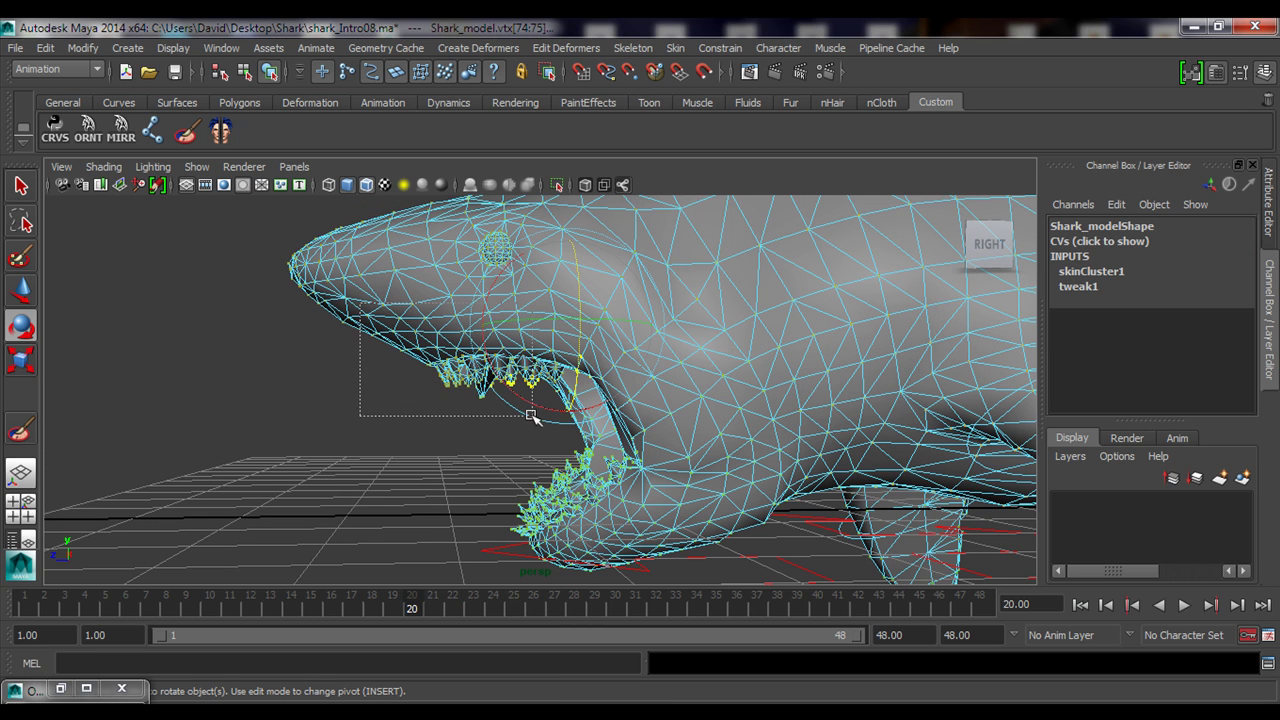
left_click_drag(531, 415, 532, 416)
left_click(221, 48)
mouse_move(323, 83)
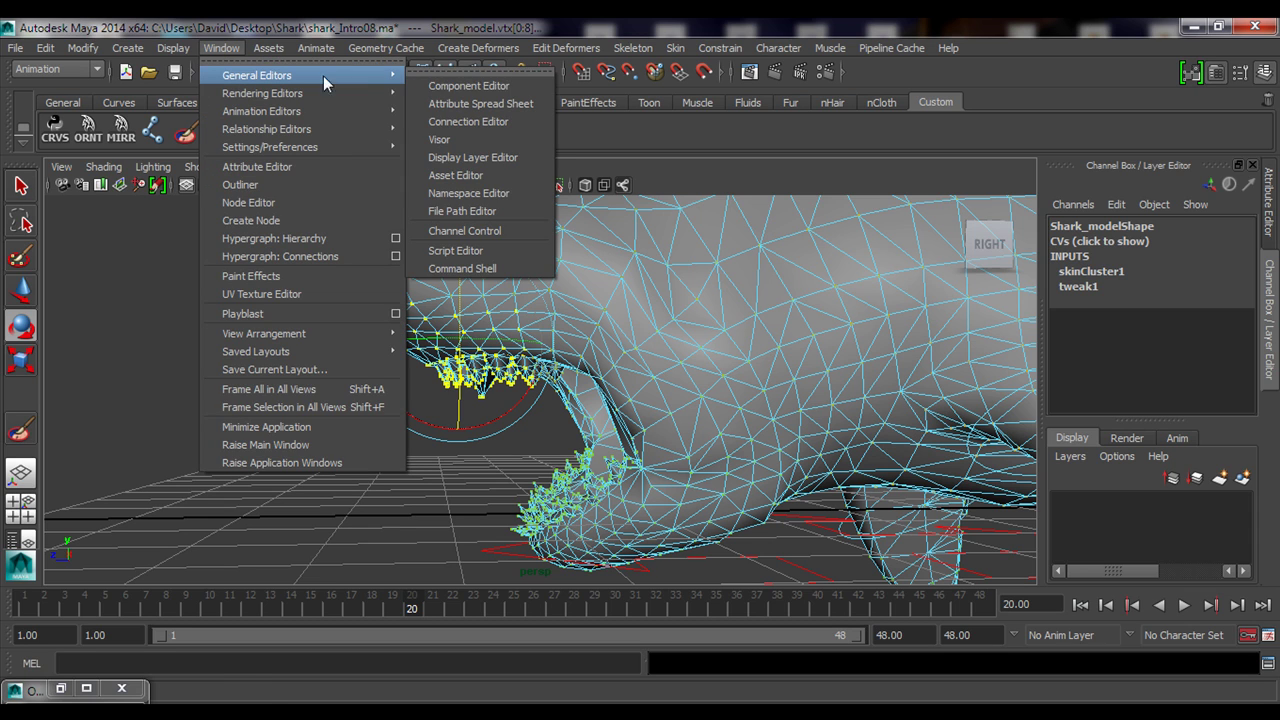
left_click(458, 86)
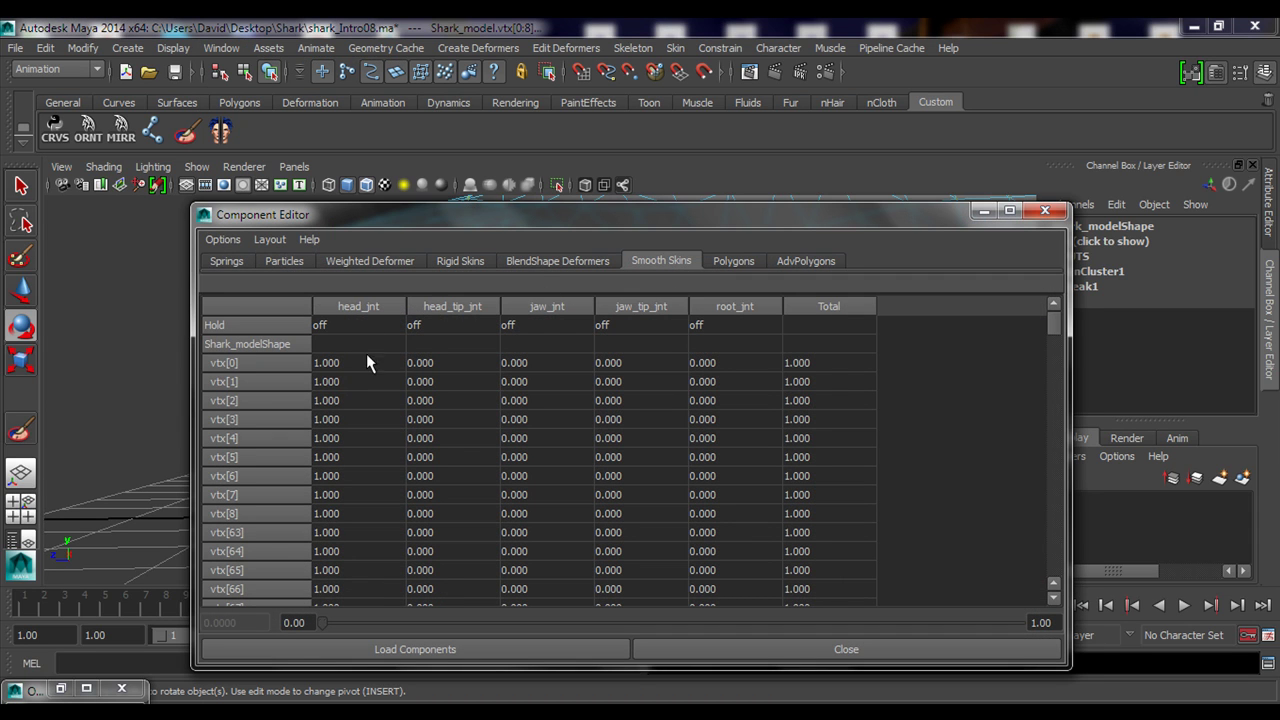
Set the head_jnt weight of every listed upper-teeth vertex to 1 and close the Component Editor
left_click(350, 362)
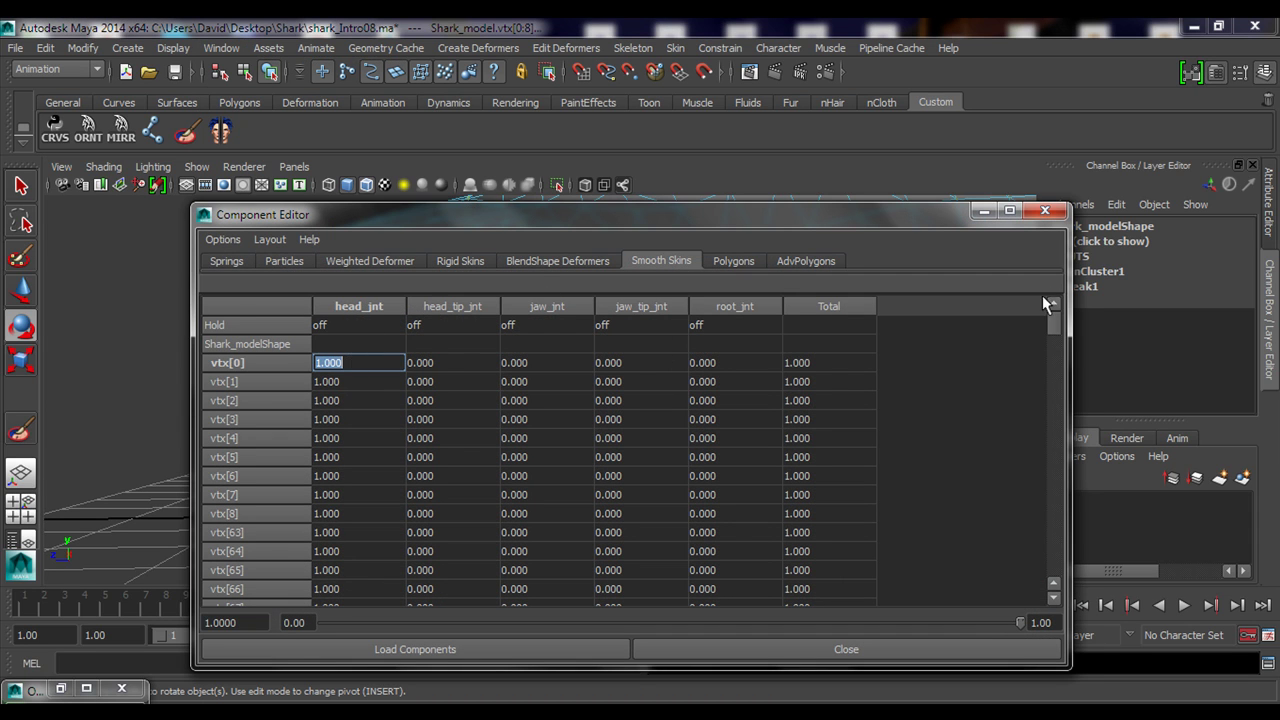
left_click(269, 240)
left_click(284, 265)
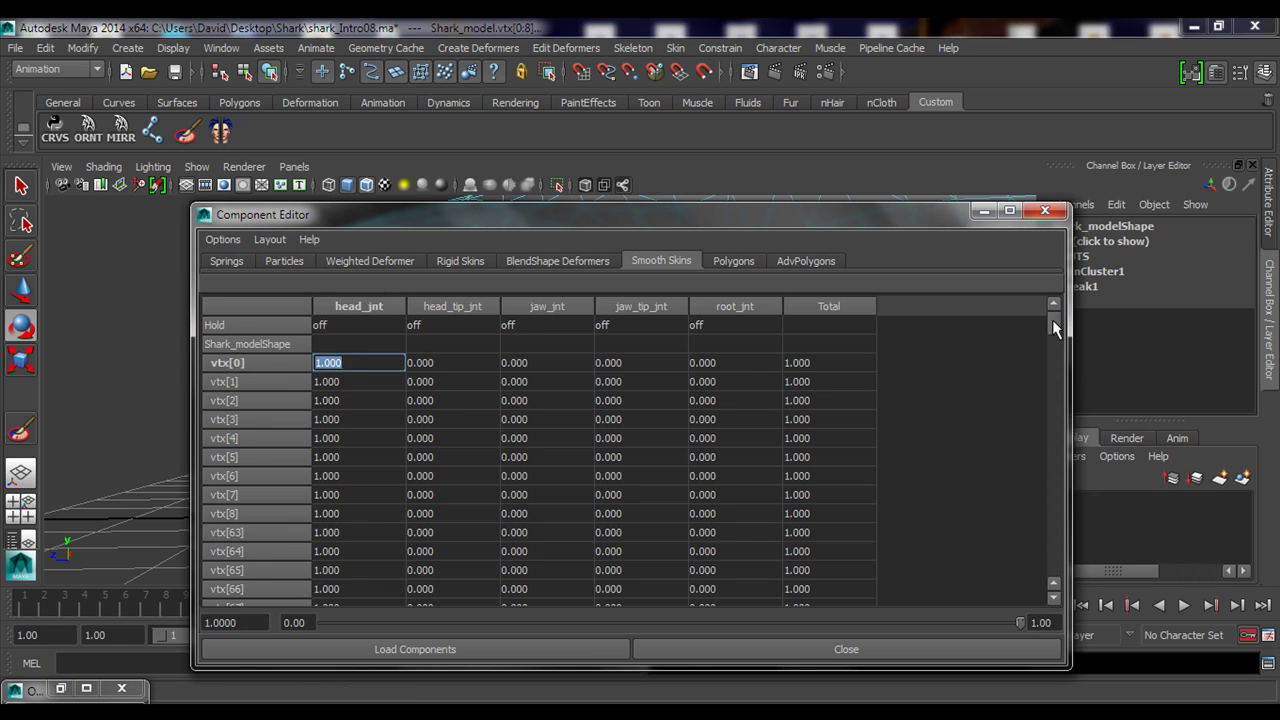
left_click_drag(1052, 319, 1051, 580)
left_click(356, 595, "shift")
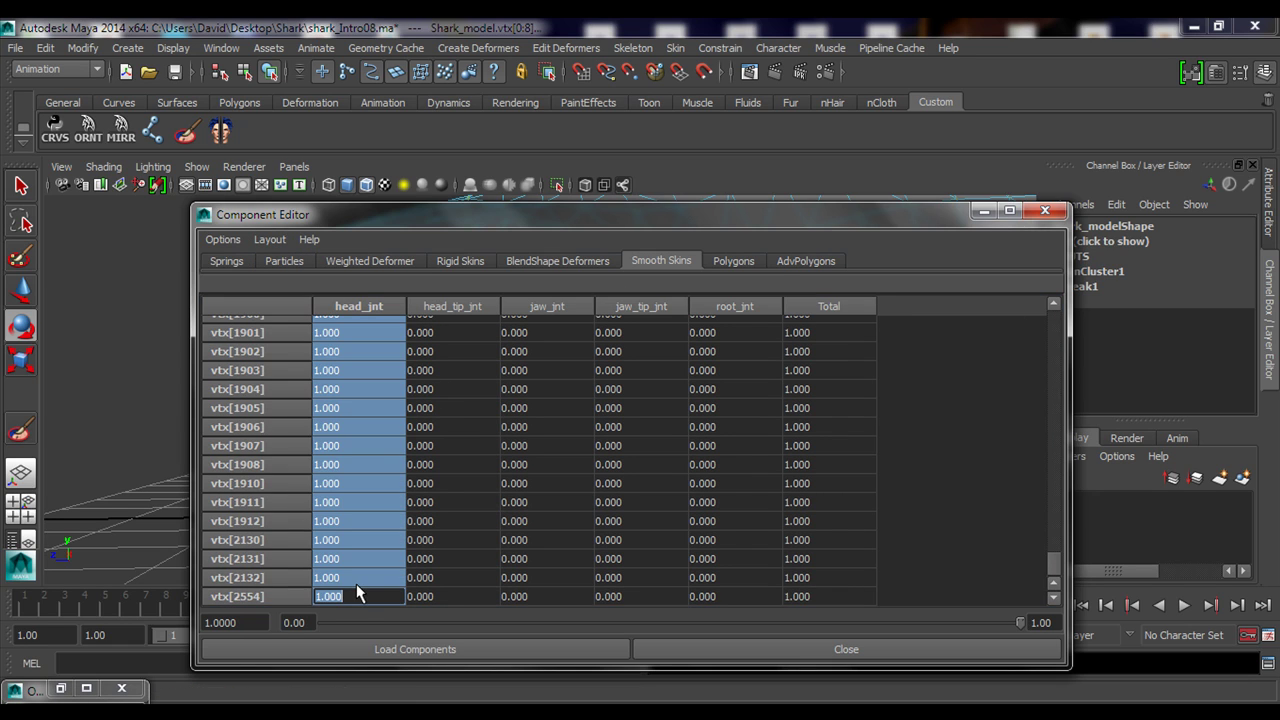
type("1")
key("Return")
left_click(744, 652)
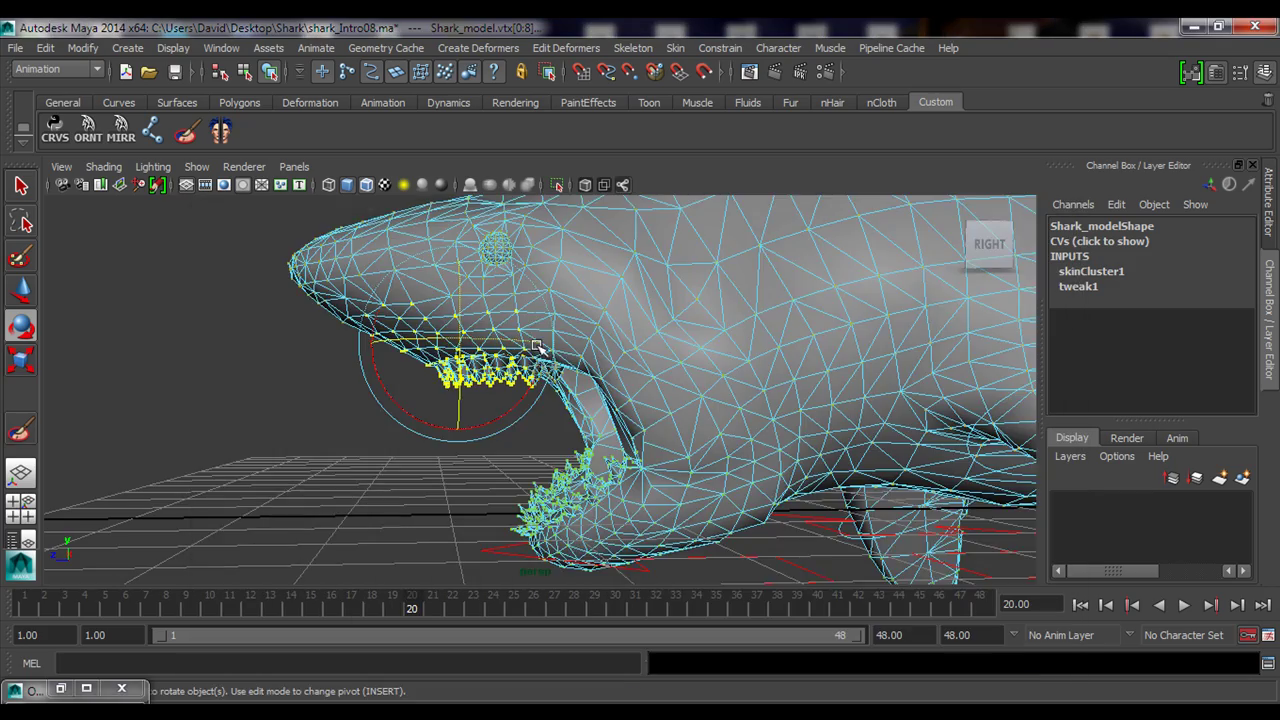
Return the shark mesh to object selection, clear the selection, and select the jaw control below the mouth
left_click_drag(537, 346, 486, 394, "alt")
key("q")
left_click_drag(591, 334, 570, 348, "alt")
right_click_drag(515, 302, 552, 280)
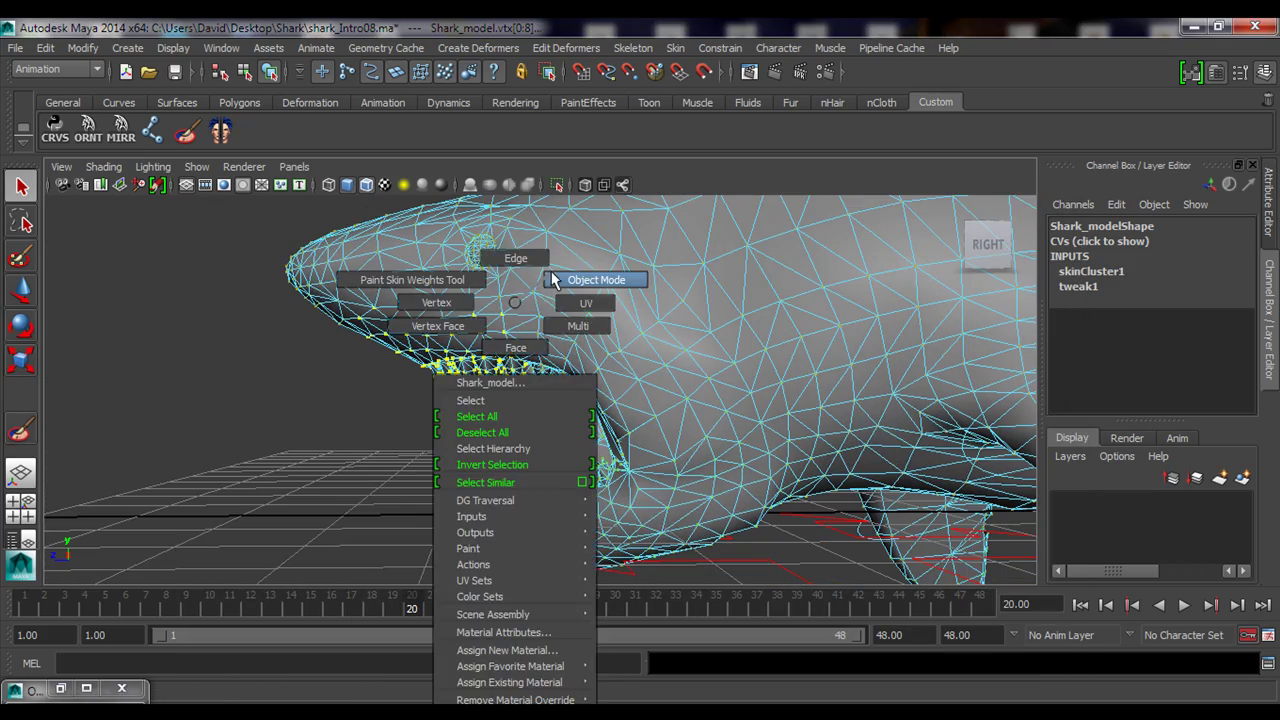
left_click(317, 422)
left_click_drag(317, 422, 490, 364, "alt")
left_click_drag(533, 437, 551, 466, "alt")
left_click(518, 538)
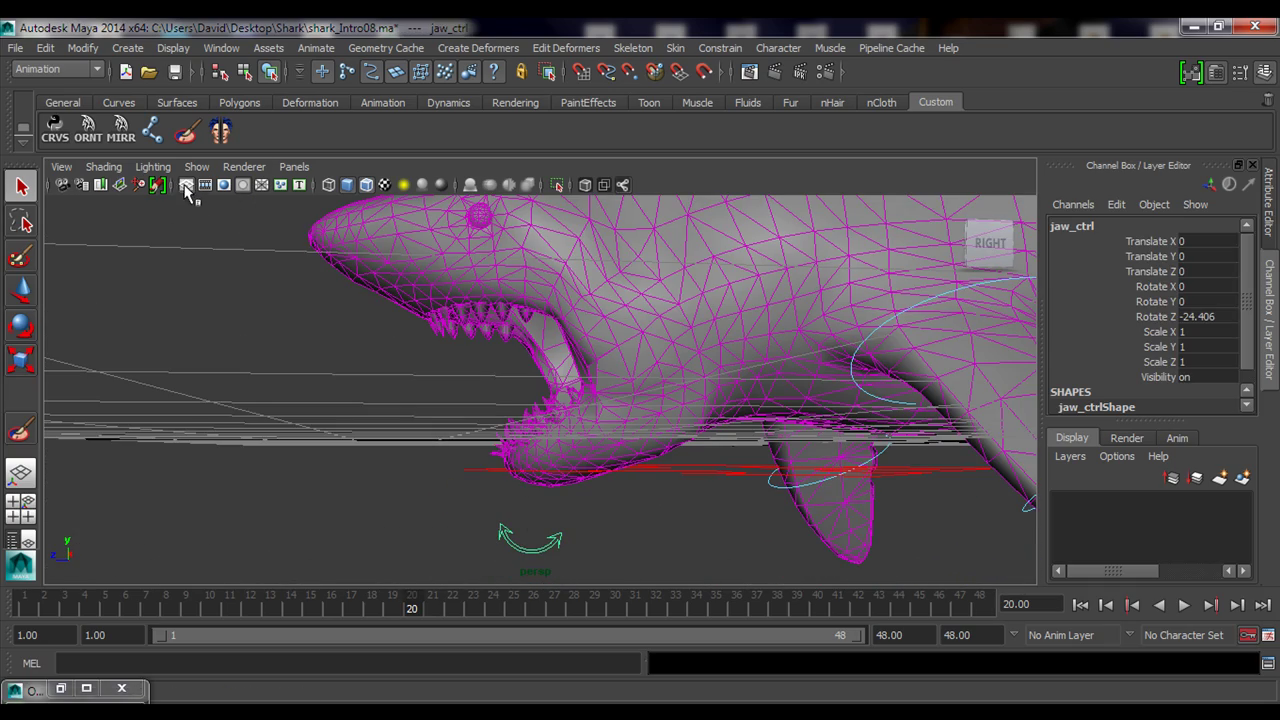
Hide the grid and wireframe overlay, show the shark textured, and make the jaw control's Rotate Z active for rotating
left_click(185, 186)
left_click_drag(405, 298, 420, 337, "alt")
left_click(1158, 316)
key("e")
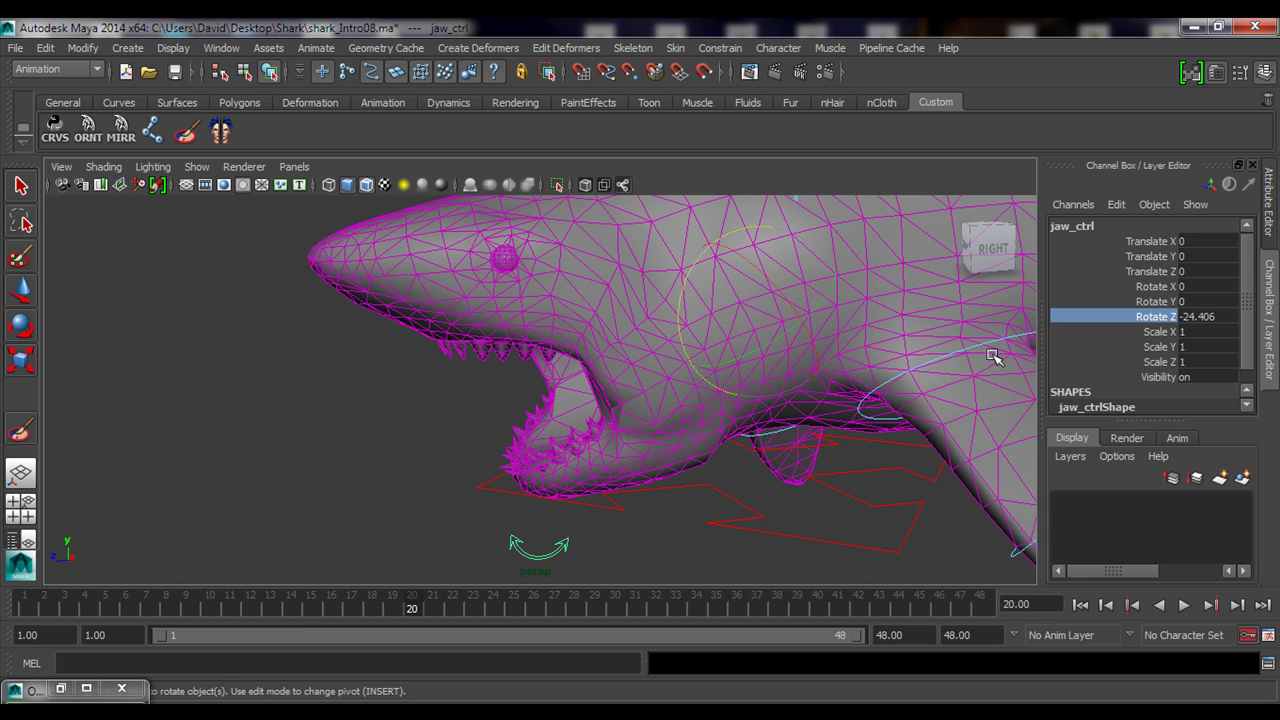
left_click(367, 185)
key("6")
Swing the jaw control about Z between open and closed, ending at about 4.417, to test the textured mouth
left_click_drag(500, 403, 707, 489, "alt")
middle_click_drag(707, 489, 652, 490)
middle_click_drag(655, 432, 631, 484, "alt")
left_click_drag(631, 484, 611, 529, "alt")
middle_click_drag(577, 522, 500, 514)
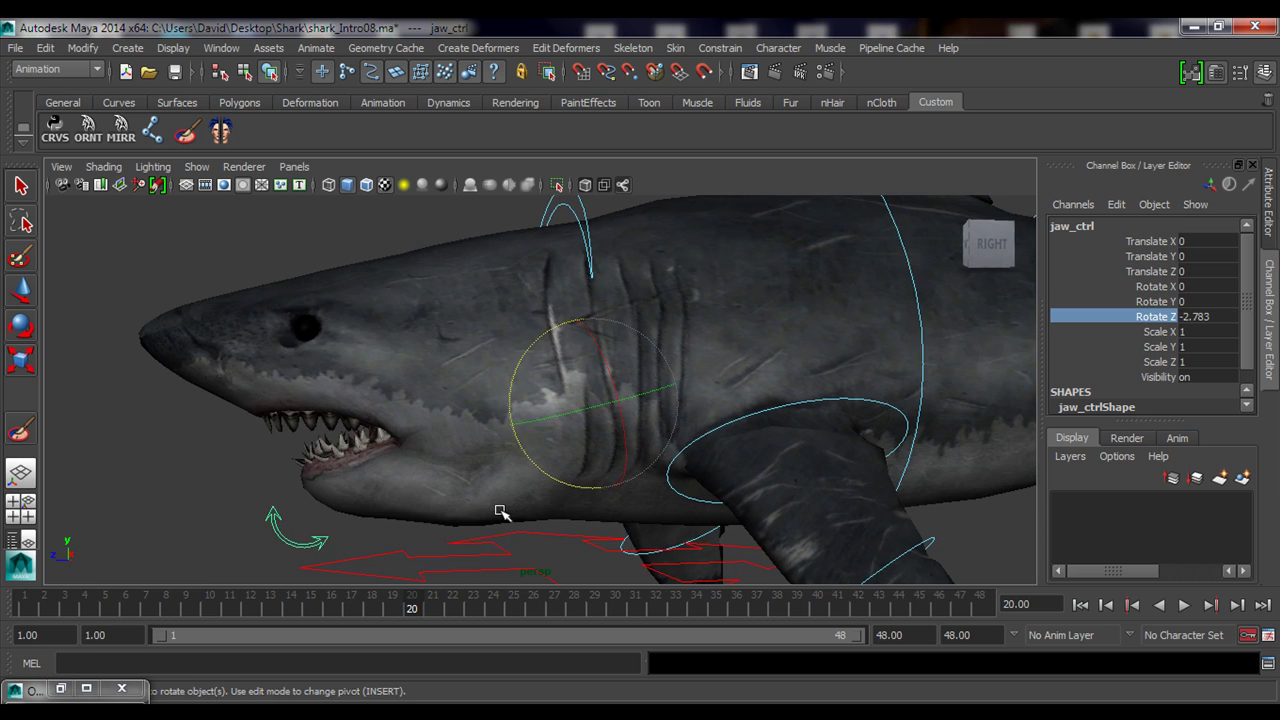
left_click_drag(500, 514, 549, 507, "alt")
middle_click_drag(549, 507, 509, 517)
mouse_move(509, 517)
left_mouse_down("alt")
mouse_move(486, 429)
mouse_move(509, 529)
left_mouse_up("alt")
middle_click_drag(509, 529, 429, 523)
middle_click_drag(642, 488, 409, 509, "alt")
middle_click_drag(657, 483, 749, 466, "alt")
middle_click_drag(474, 505, 596, 485, "alt")
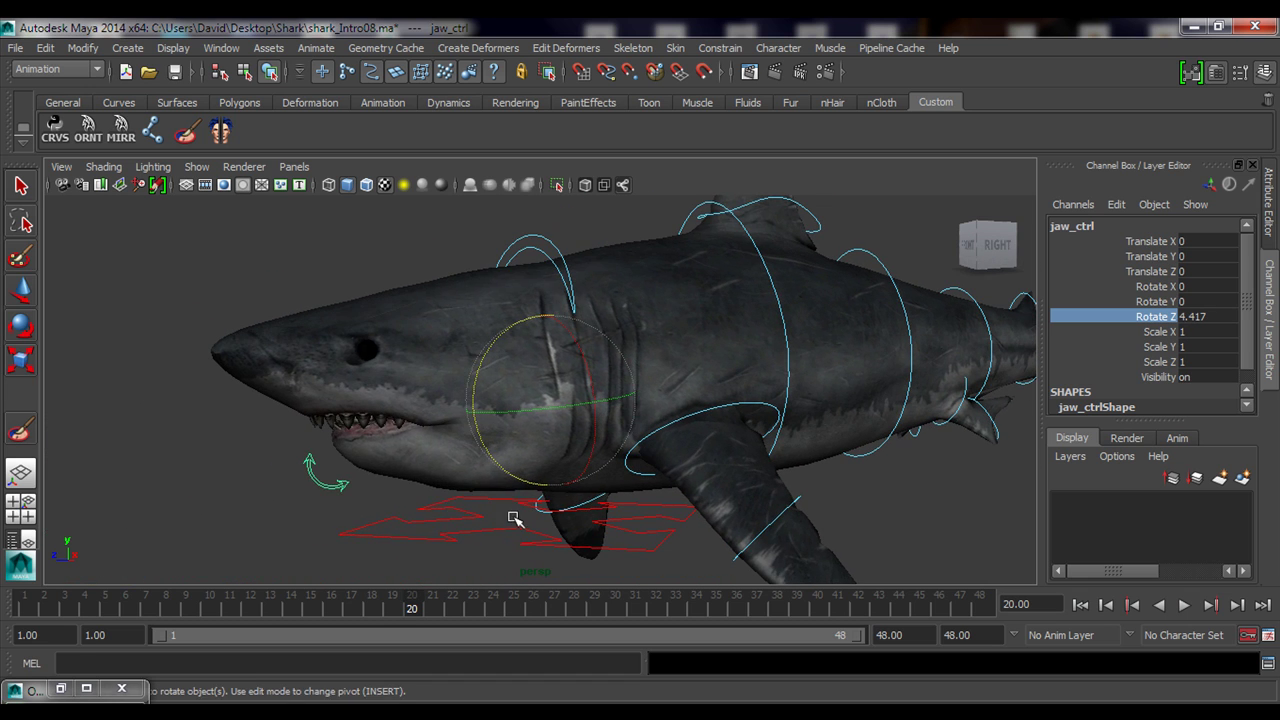
Rotate the jaw control about Z between about -11.731 and 1.229 while inspecting the jaw corner, ending partly open
middle_click_drag(514, 518, 514, 503)
mouse_move(514, 503)
left_mouse_down("alt")
mouse_move(560, 496)
mouse_move(495, 495)
left_mouse_up("alt")
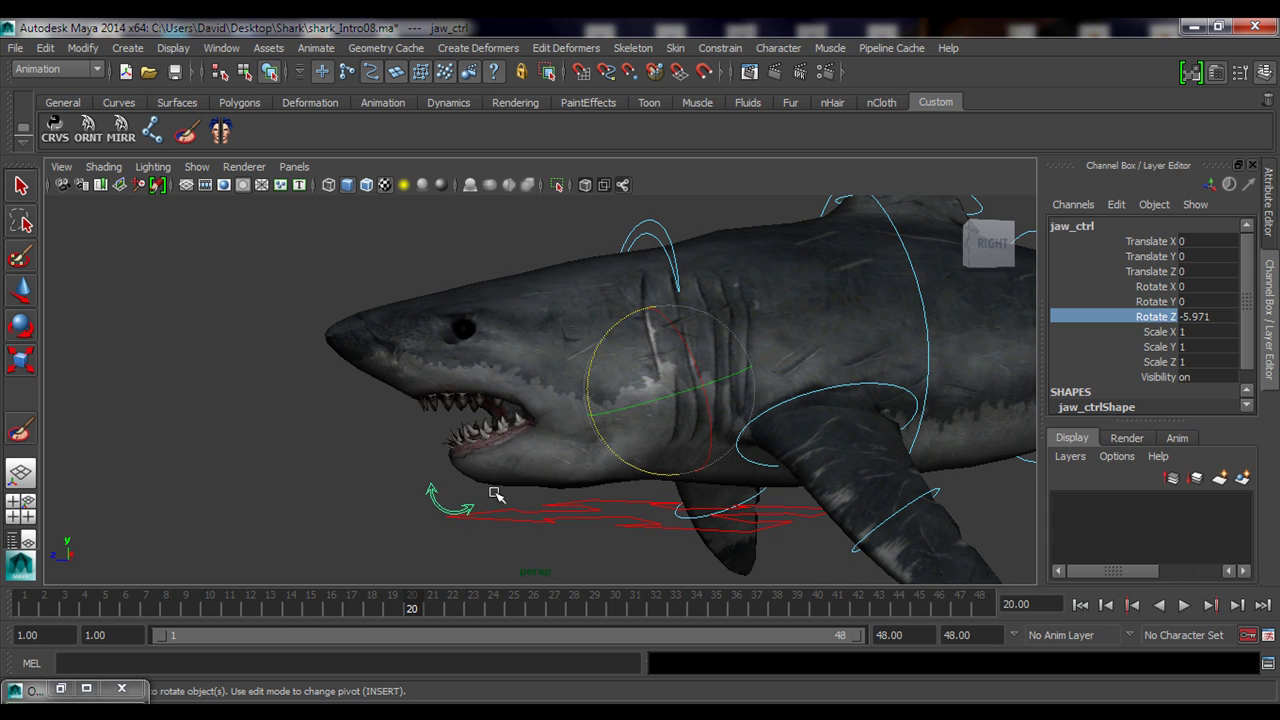
middle_click_drag(495, 495, 615, 509)
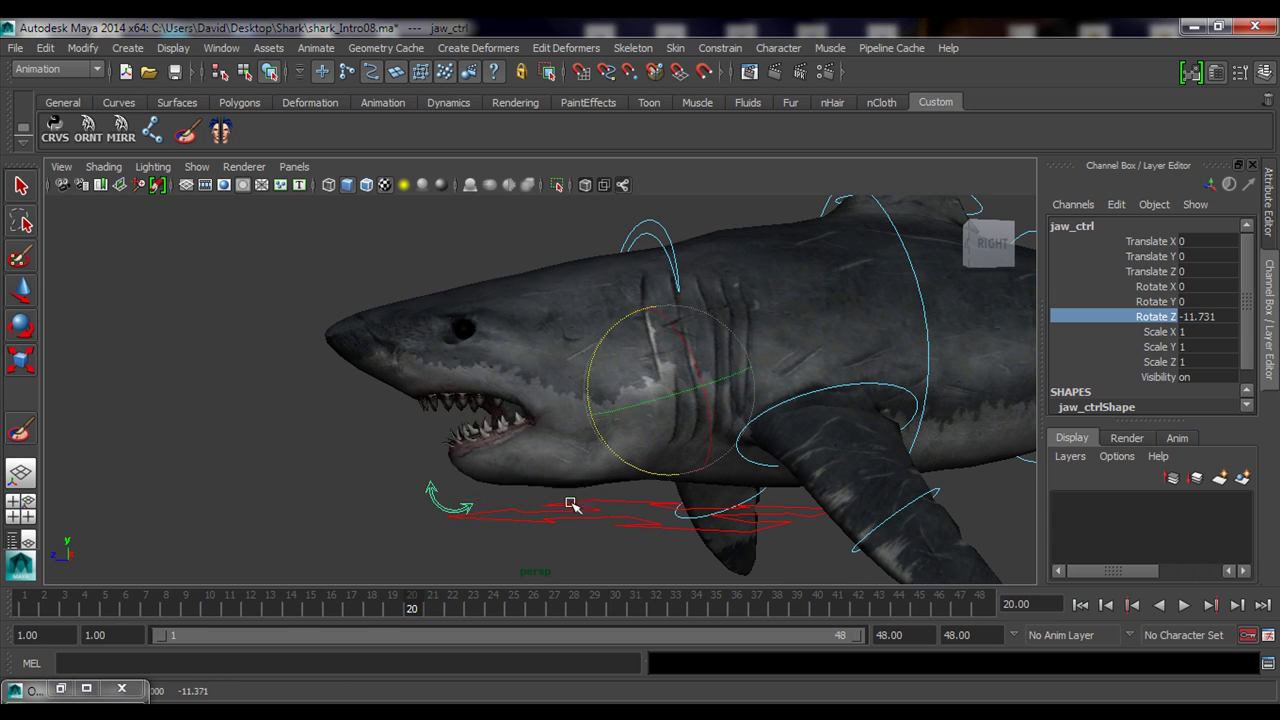
middle_click_drag(601, 513, 560, 509)
left_click_drag(560, 509, 651, 517, "alt")
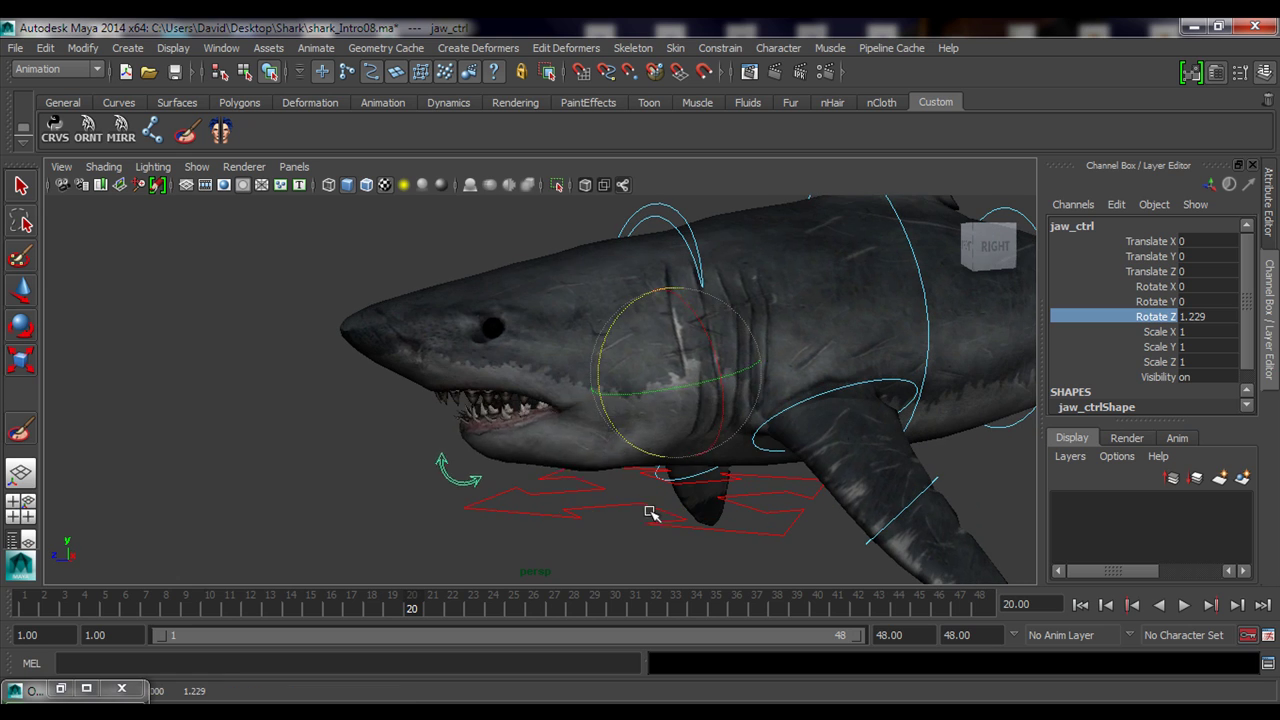
mouse_move(651, 517)
middle_mouse_down()
mouse_move(606, 504)
mouse_move(651, 514)
middle_mouse_up()
left_click_drag(651, 514, 634, 520, "alt")
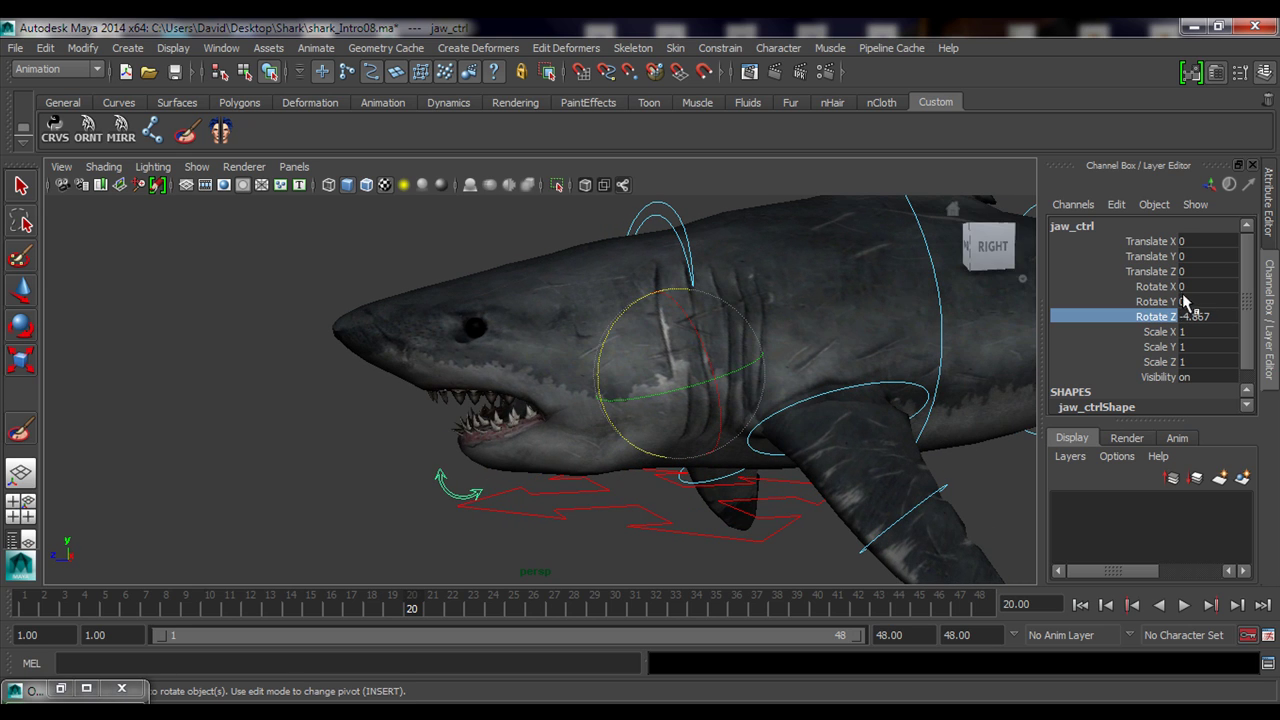
Reset the jaw control's Rotate Z to 0
double_click(1207, 317)
type("0")
key("Return")
Select the shark mesh and start the Paint Skin Weights Tool with its settings displayed in a wider panel
key("q")
left_click(577, 296)
left_click_drag(376, 357, 458, 352, "alt")
middle_click_drag(458, 352, 469, 363, "alt")
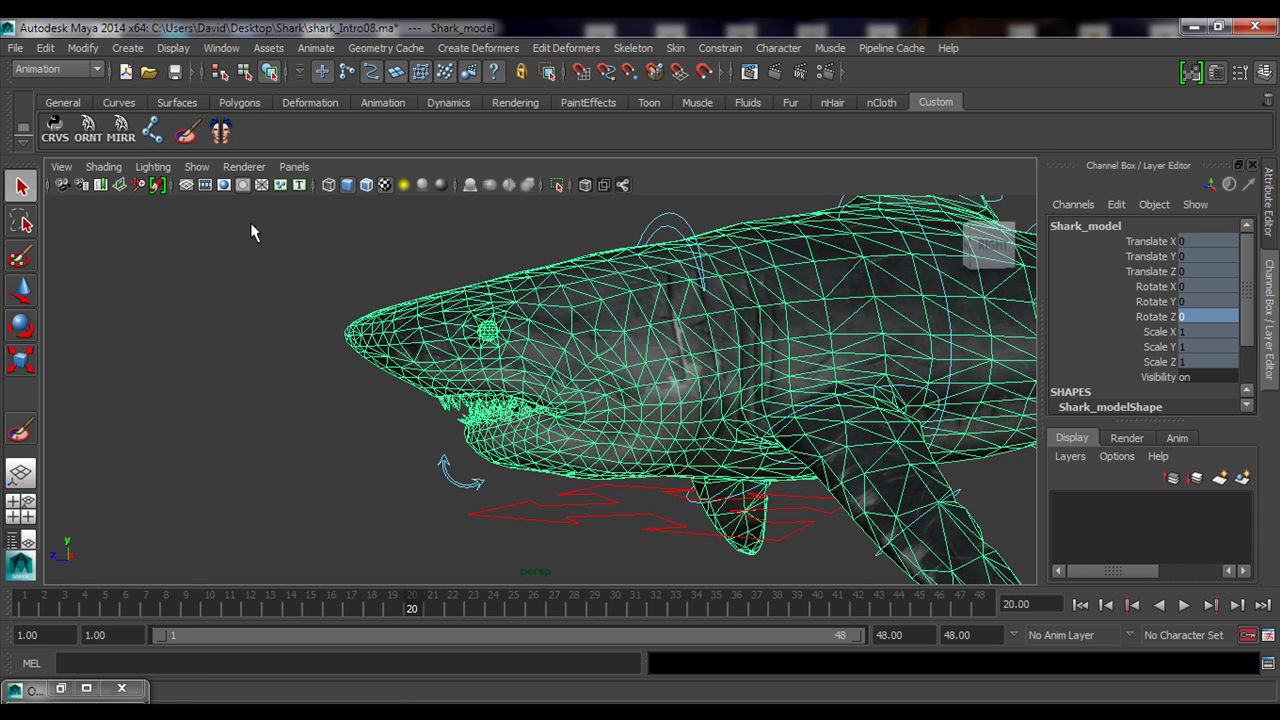
left_click(186, 131)
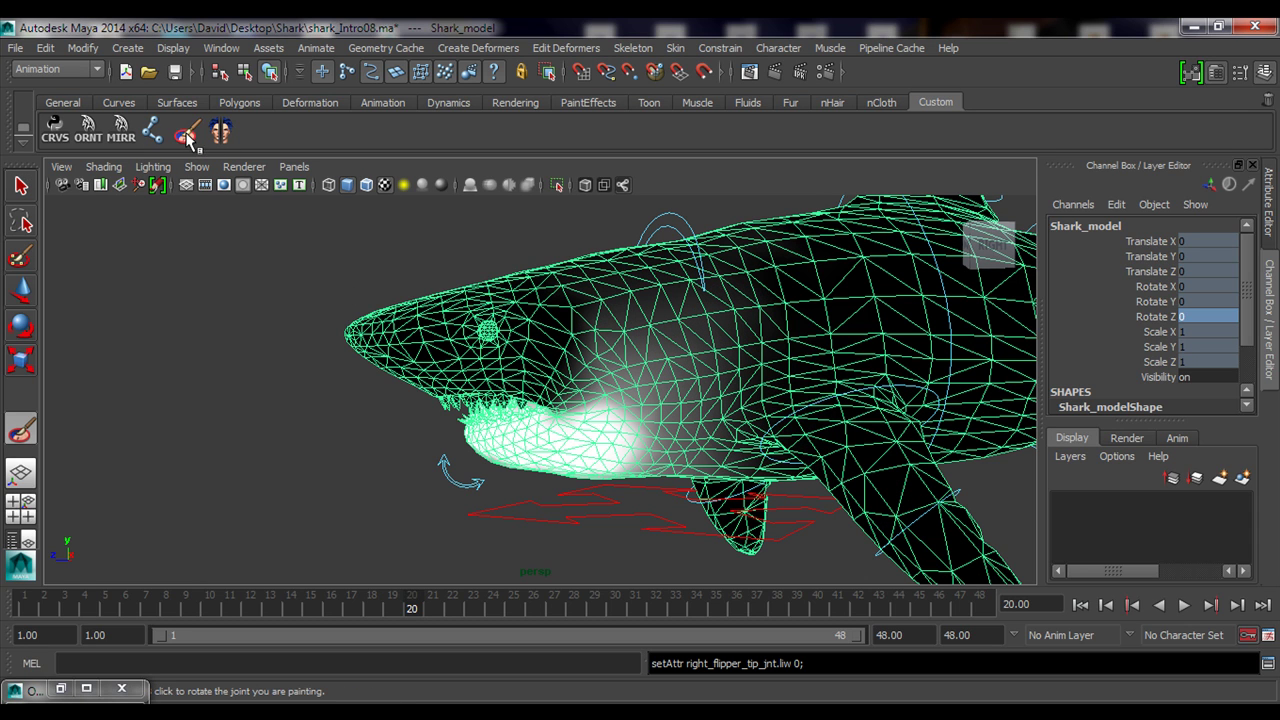
left_click(1240, 73)
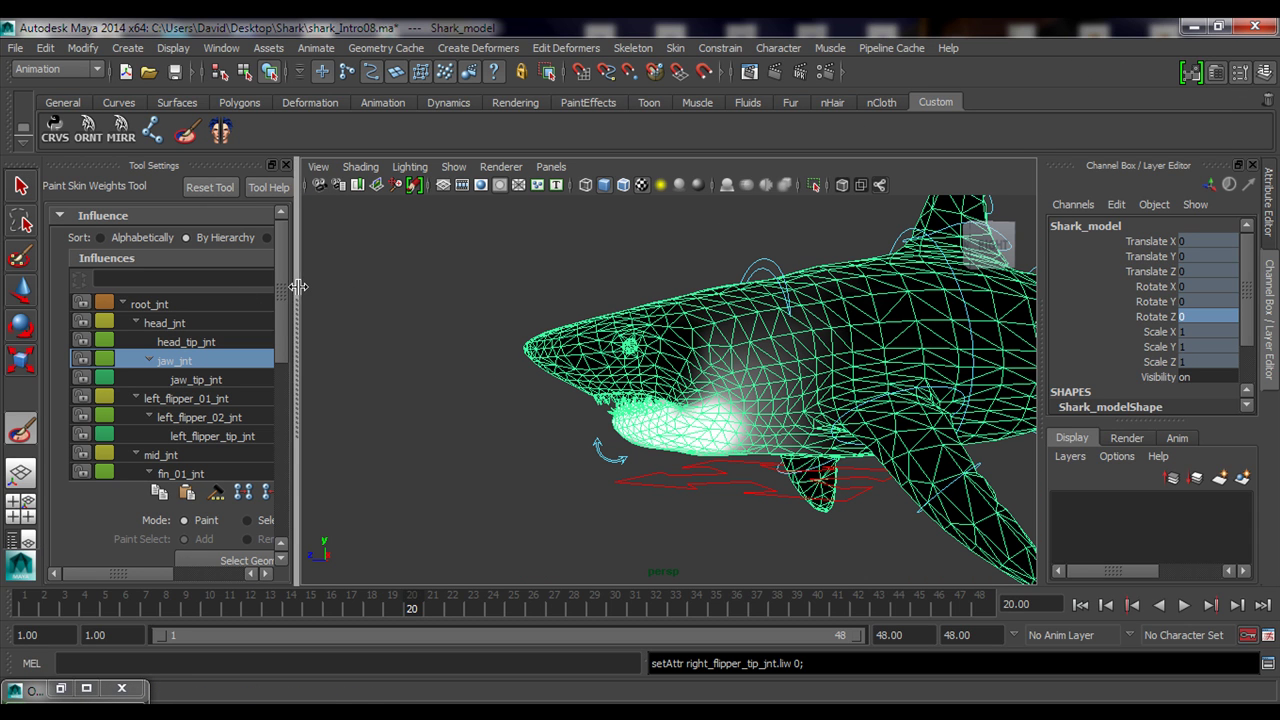
mouse_move(299, 289)
left_mouse_down()
mouse_move(446, 305)
mouse_move(462, 295)
mouse_move(449, 320)
mouse_move(456, 383)
left_mouse_up()
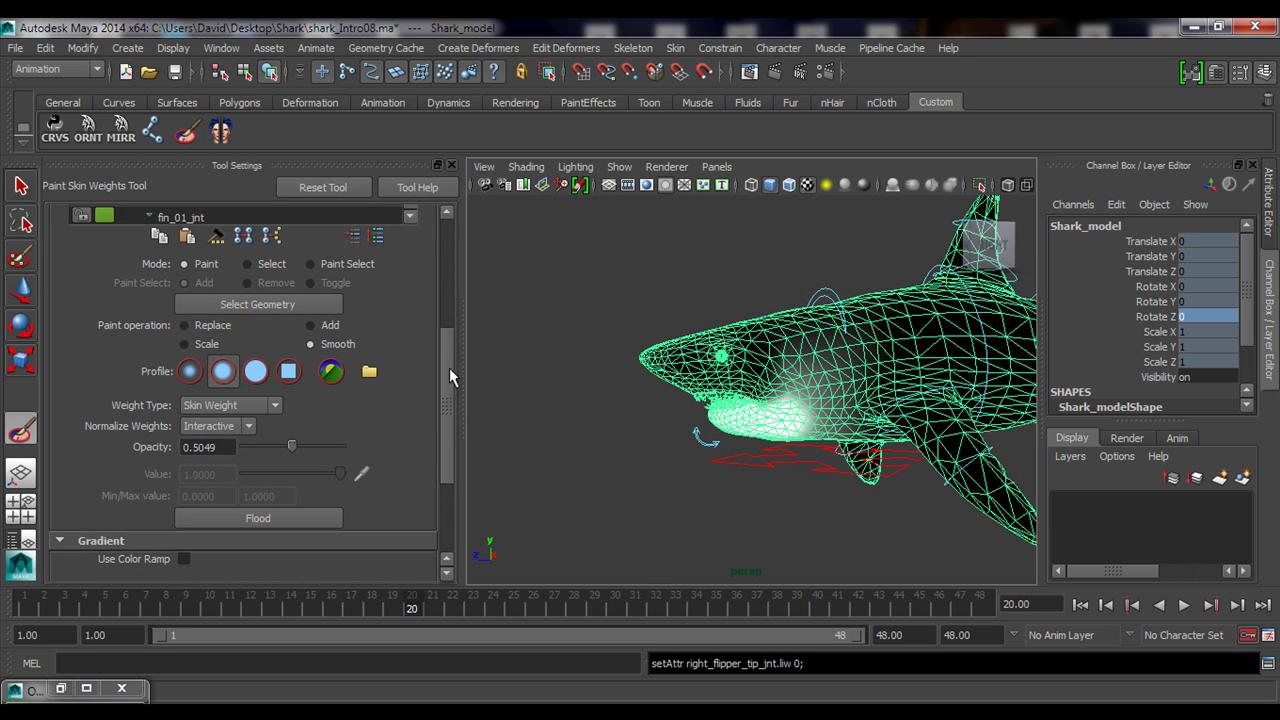
Paint extra jaw_jnt weight onto the rear of the lower jaw using Add with opacity 1 and value 0.2
left_click(322, 325)
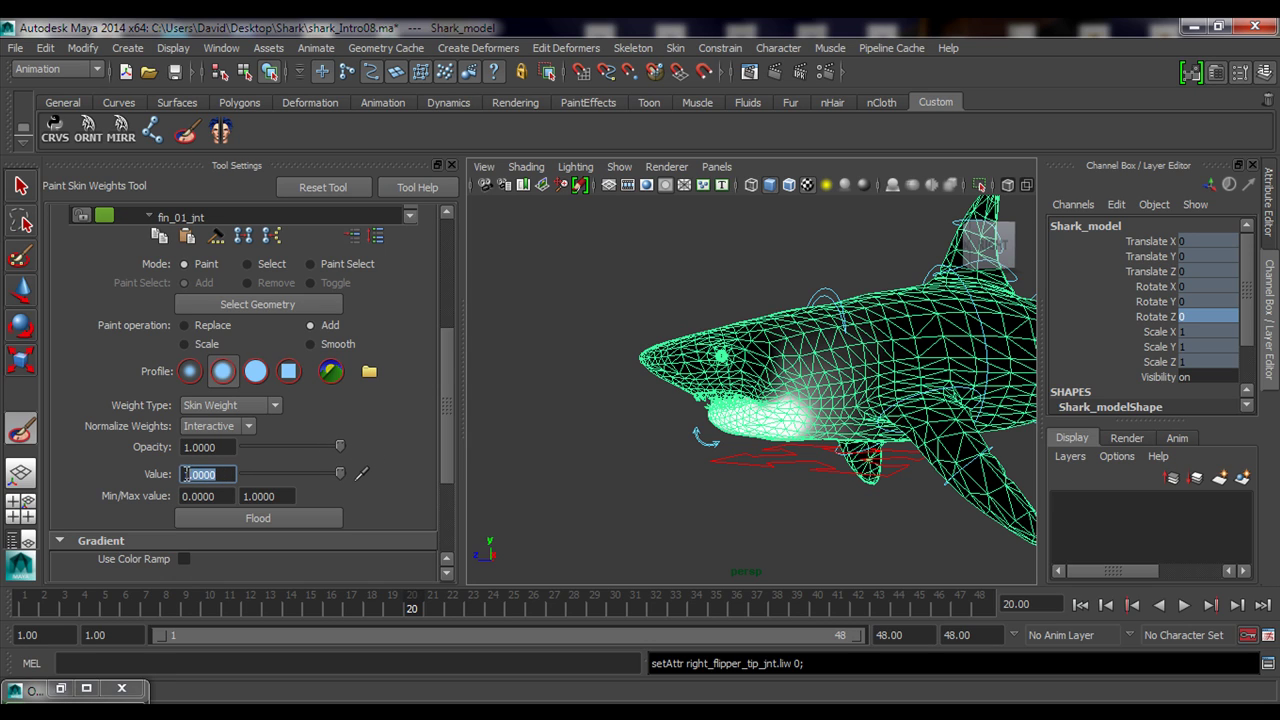
type(".")
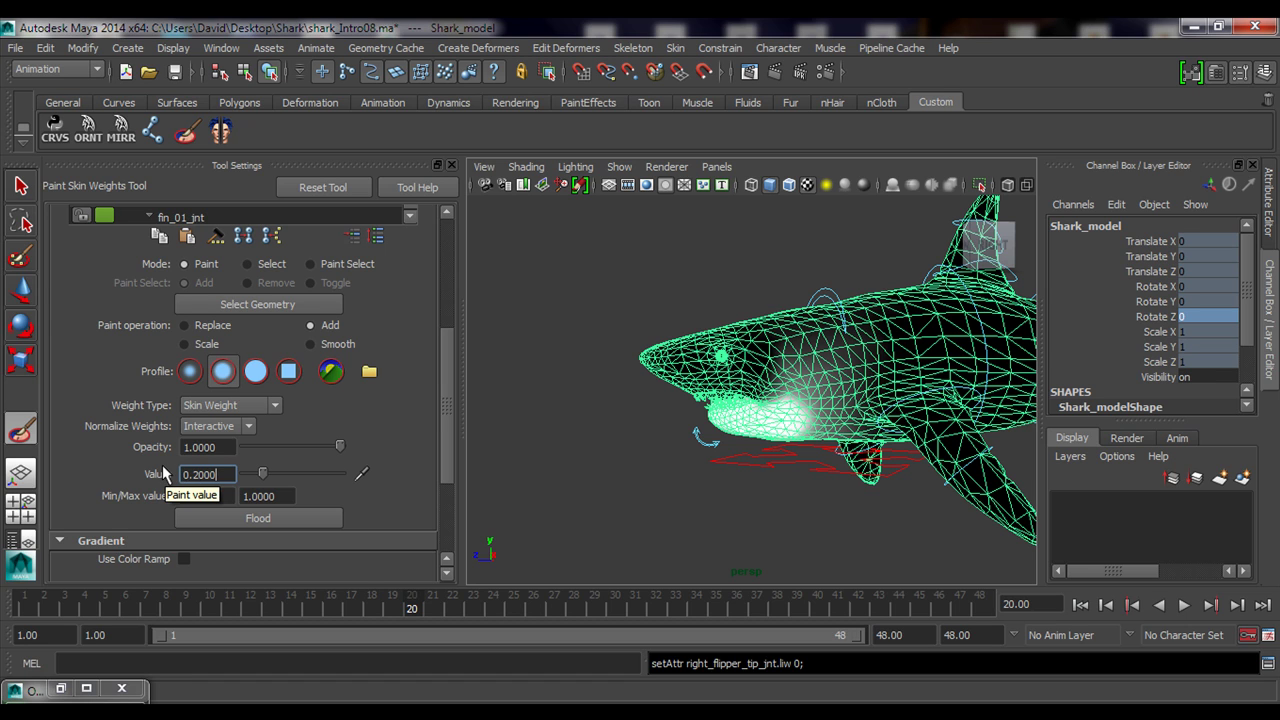
scroll(762, 422, "up", 5)
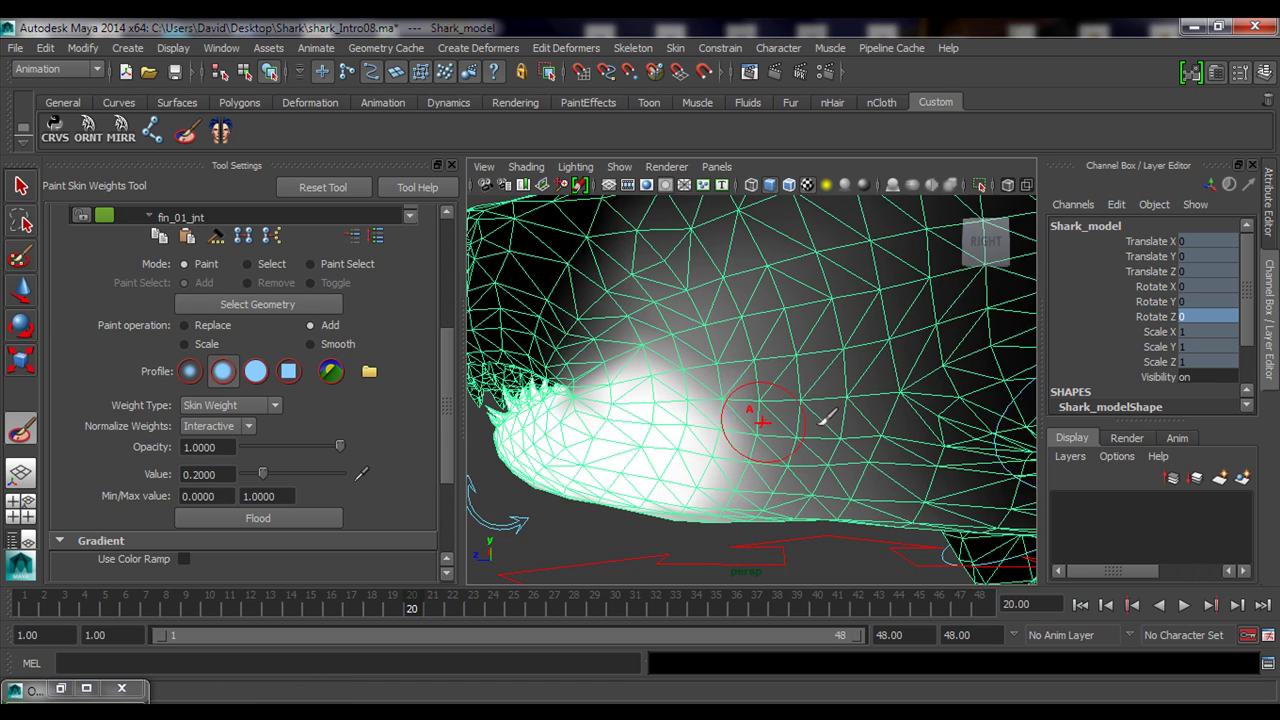
left_click_drag(820, 424, 777, 417, "alt")
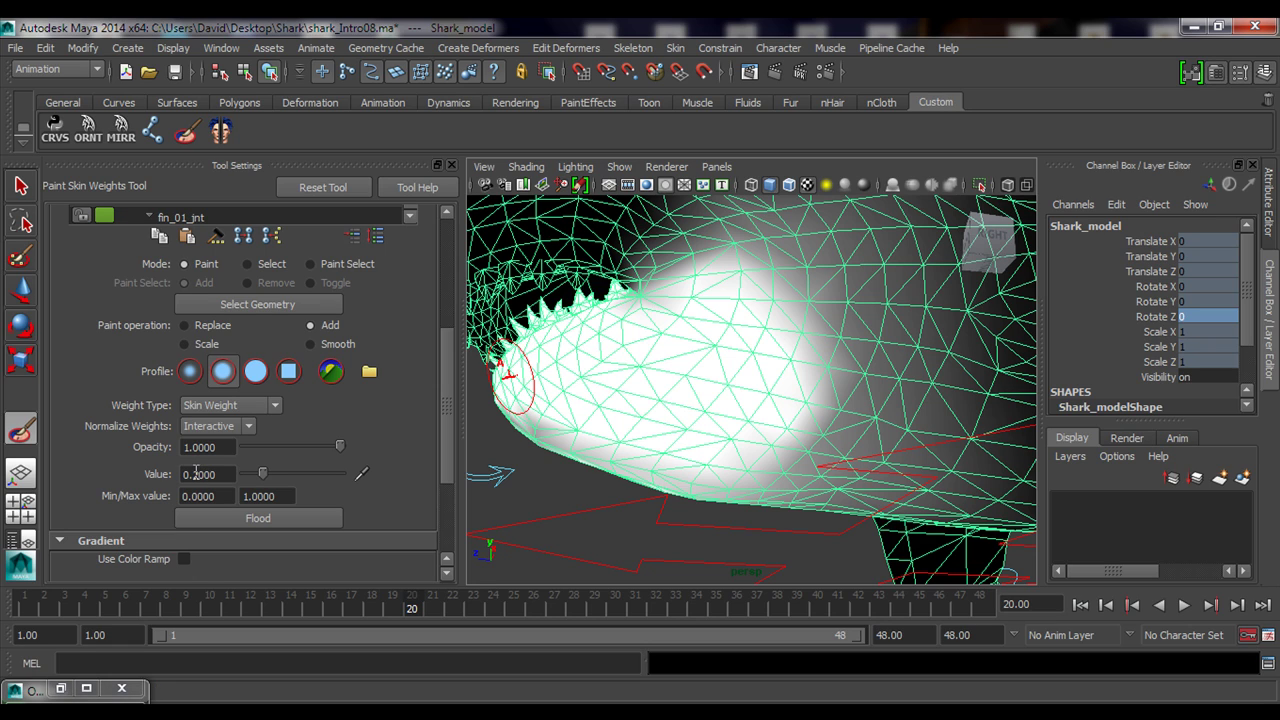
Lower the brush value to 0.02 and softly add jaw_jnt weight around the rear edge of the jaw
key("Return")
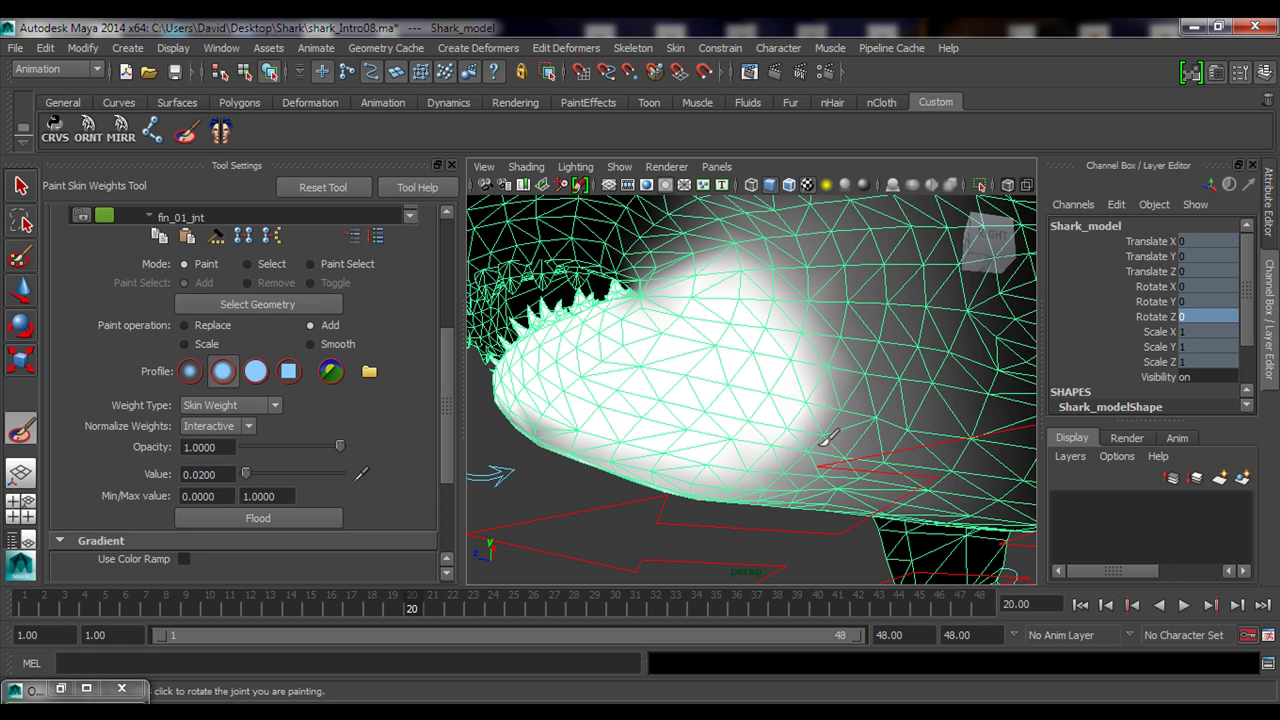
mouse_move(810, 354)
left_mouse_down("alt")
mouse_move(796, 372)
mouse_move(728, 384)
left_mouse_up("alt")
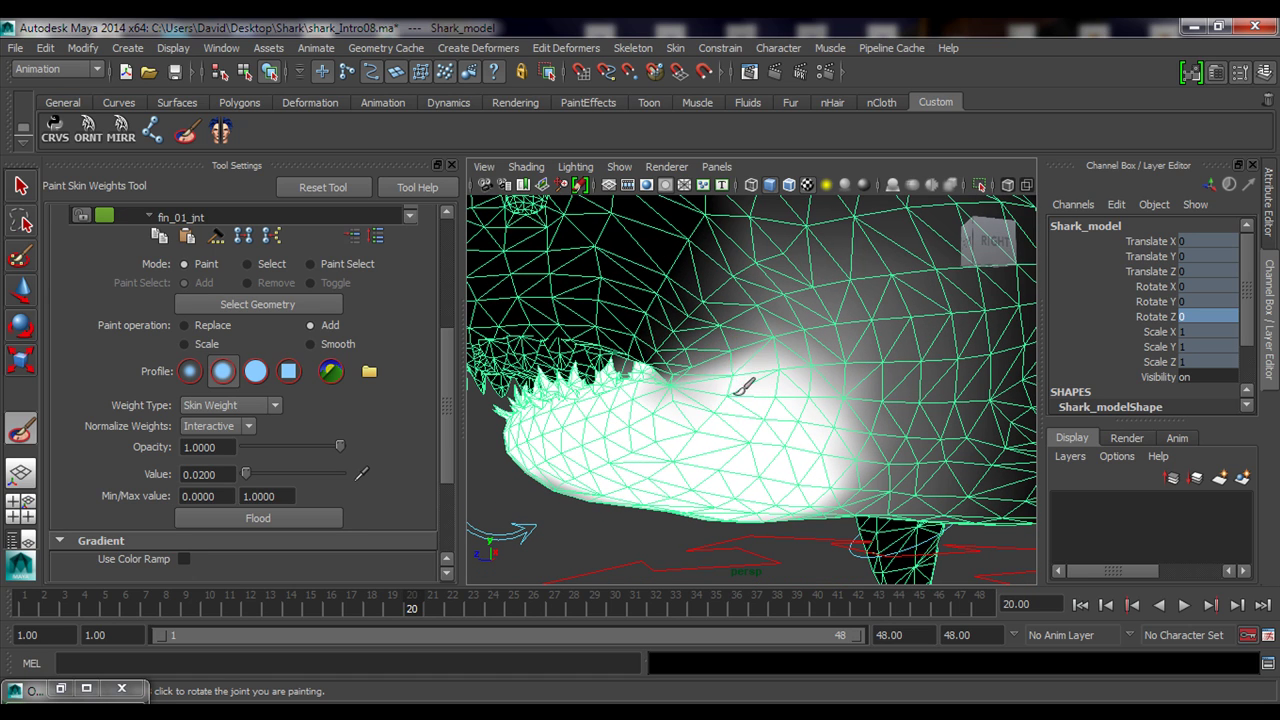
left_click_drag(855, 395, 786, 414, "alt")
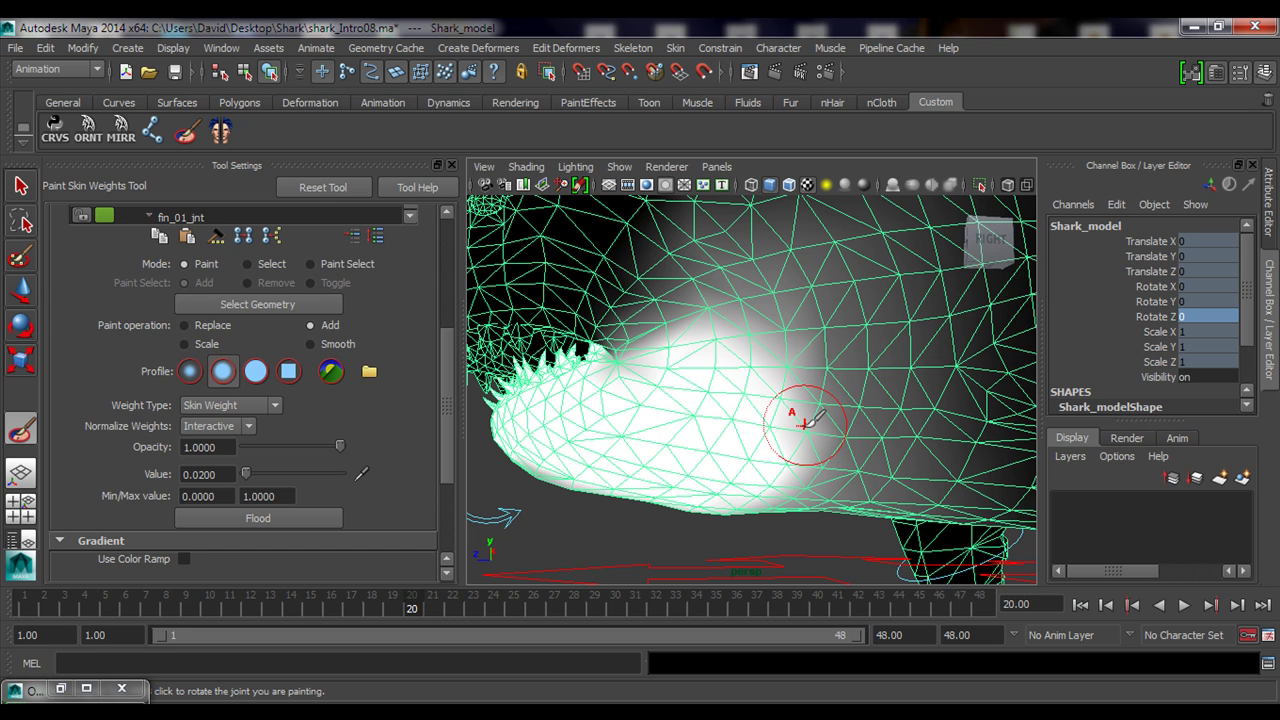
mouse_move(806, 424)
left_mouse_down("alt")
mouse_move(766, 380)
mouse_move(700, 409)
mouse_move(777, 403)
mouse_move(745, 392)
mouse_move(680, 430)
mouse_move(790, 462)
mouse_move(676, 412)
left_mouse_up("alt")
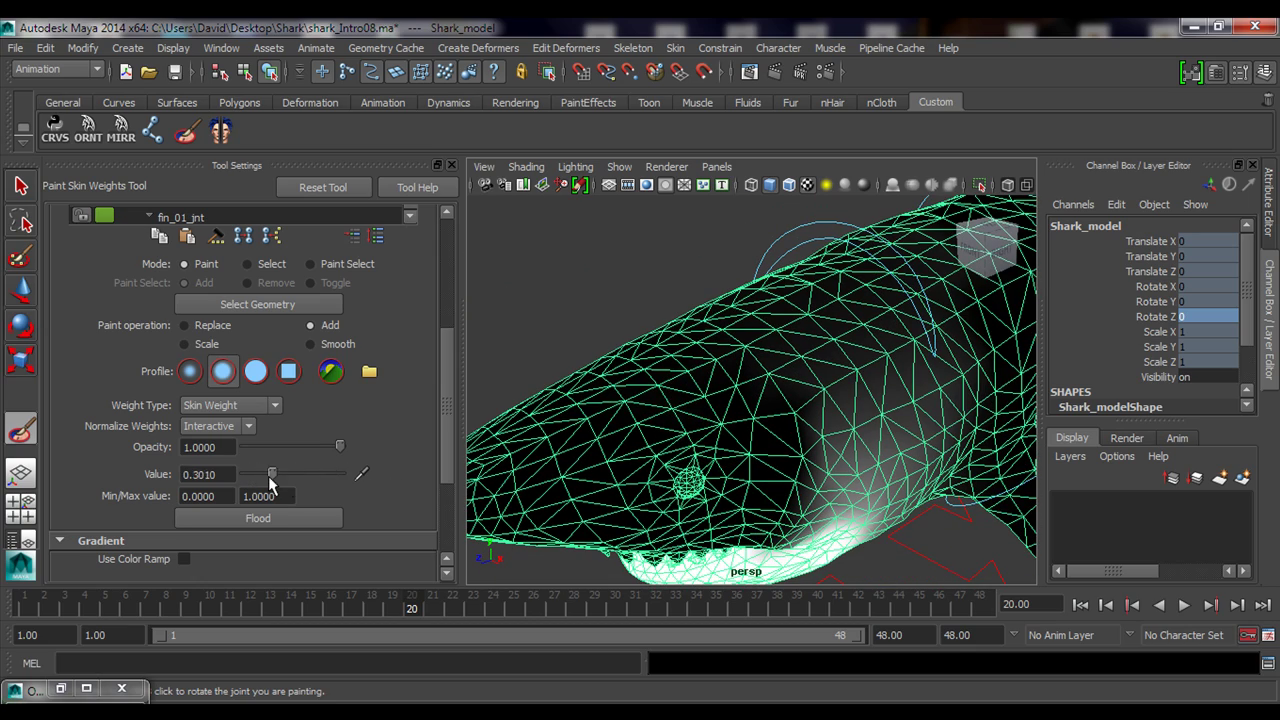
Set the brush value to 0.068 and blend the jaw_jnt weight between the mouth corner and the gills
left_click_drag(688, 468, 560, 410, "alt")
left_click_drag(448, 418, 435, 487)
left_click_drag(842, 458, 729, 486, "alt")
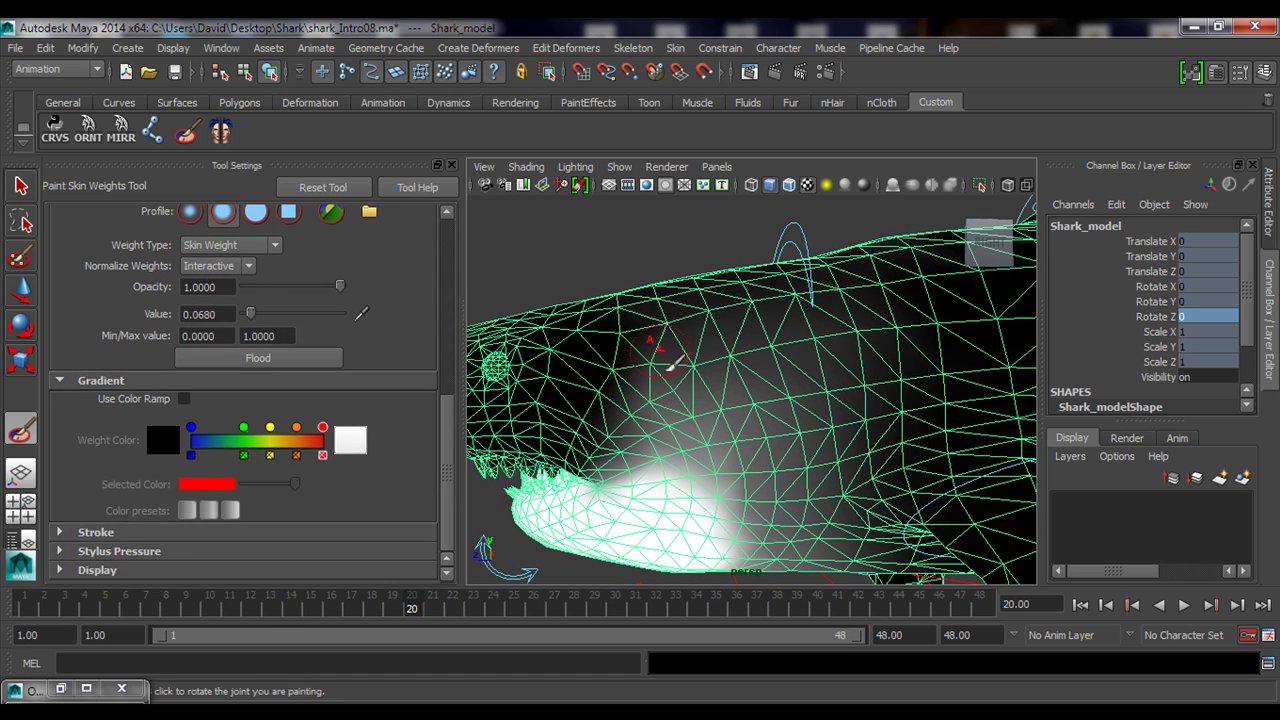
left_click_drag(741, 376, 781, 368, "alt")
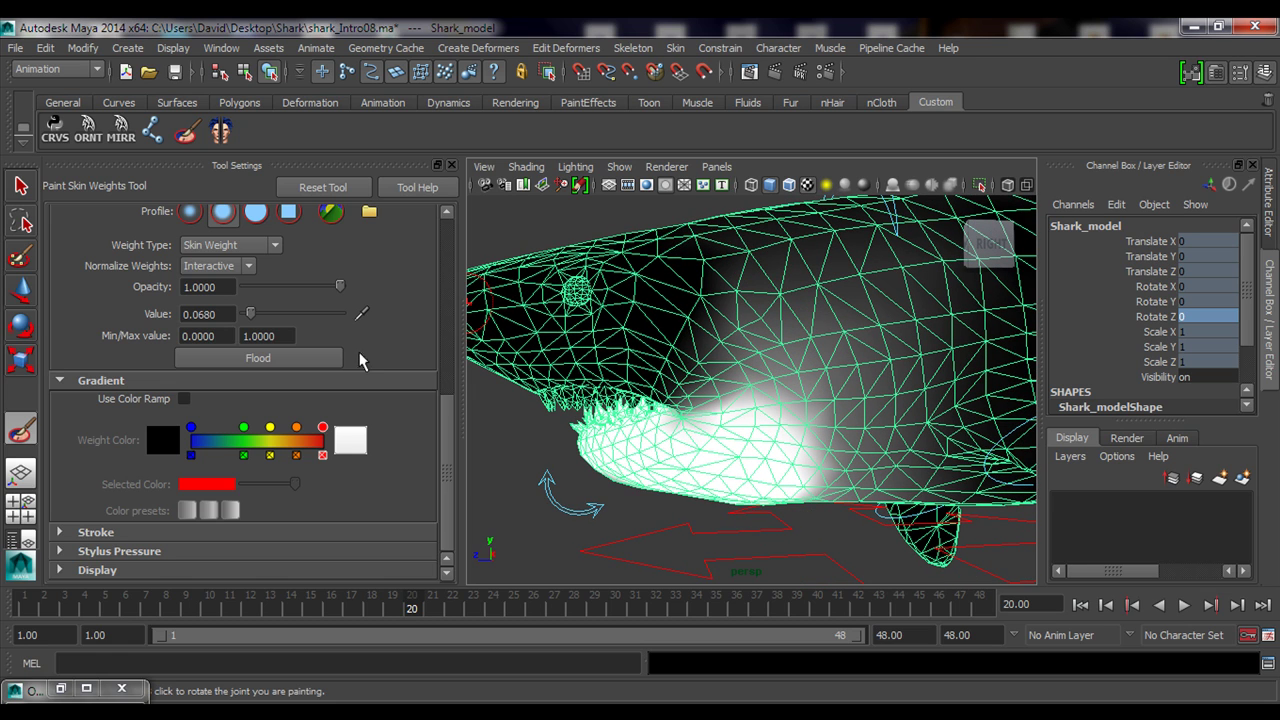
Choose the head_jnt influence and add weight behind the eye and above the mouth corner at value 0.068
scroll(437, 478, "up", 10)
left_click(163, 323)
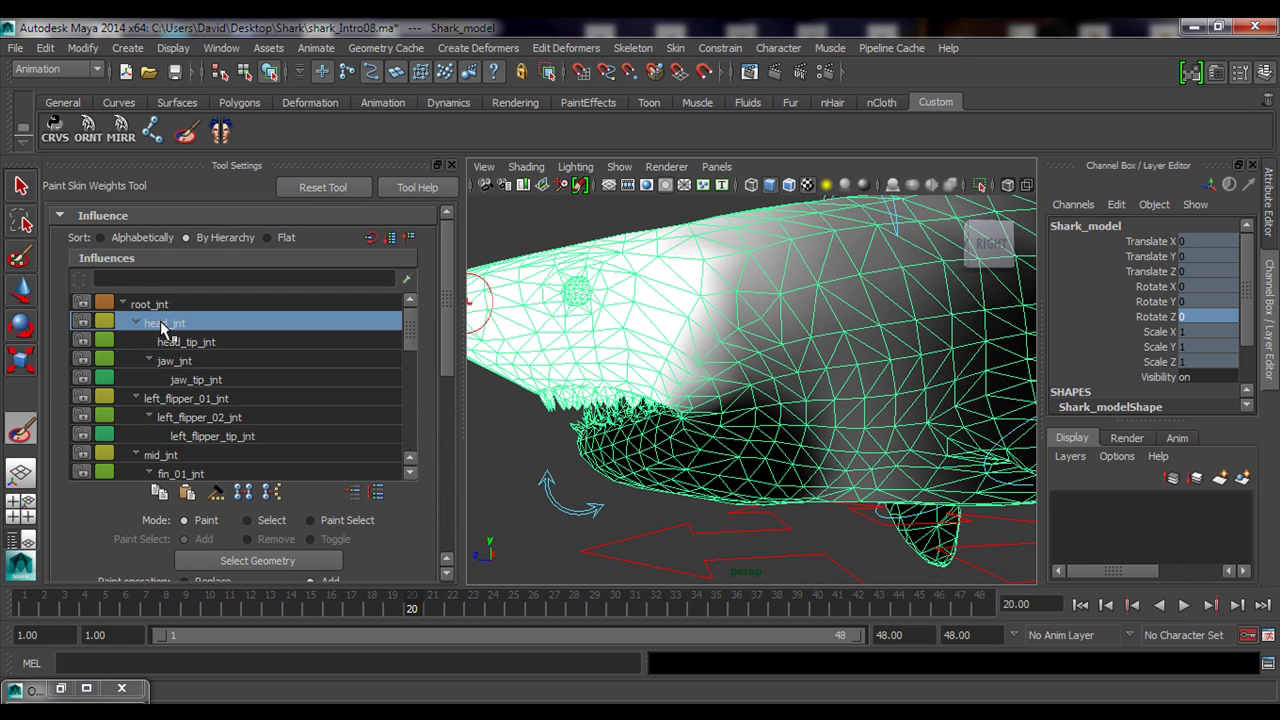
mouse_move(443, 324)
left_mouse_down()
mouse_move(424, 414)
mouse_move(447, 415)
left_mouse_up()
middle_click_drag(776, 350, 760, 415, "alt")
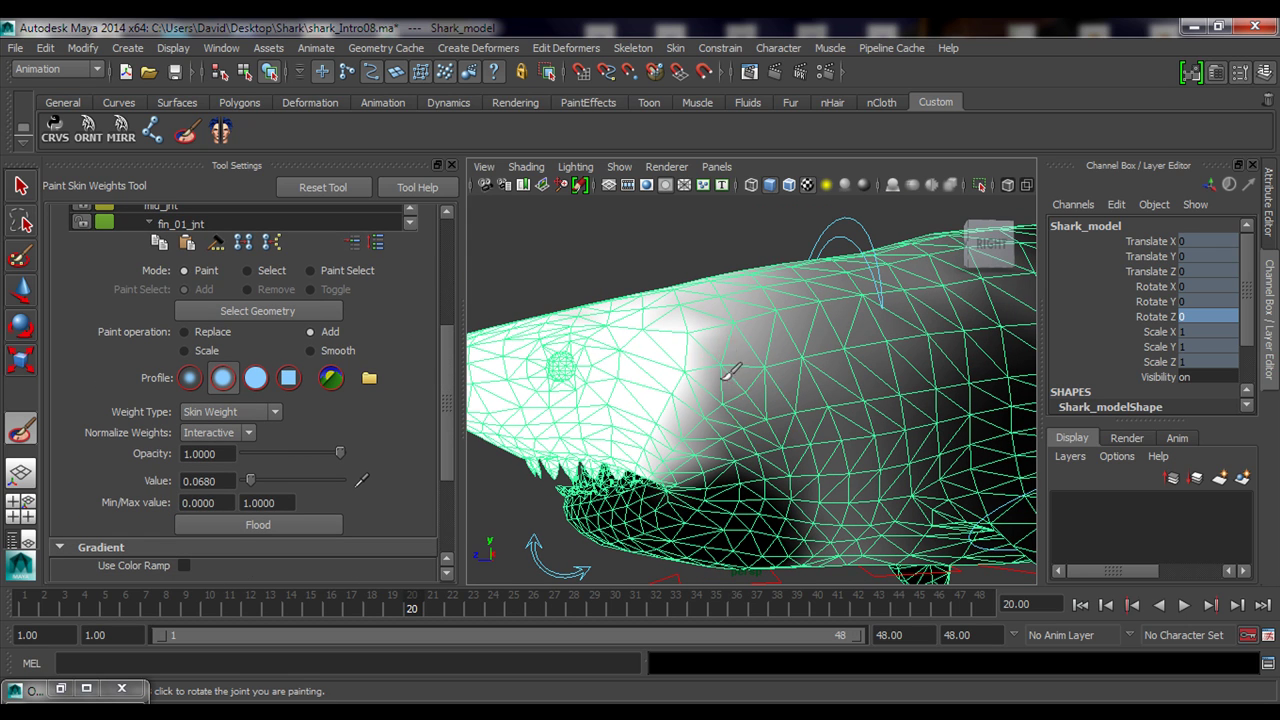
mouse_move(700, 413)
left_mouse_down()
mouse_move(720, 400)
mouse_move(735, 445)
mouse_move(757, 334)
mouse_move(775, 340)
mouse_move(755, 335)
mouse_move(766, 298)
mouse_move(766, 343)
left_mouse_up()
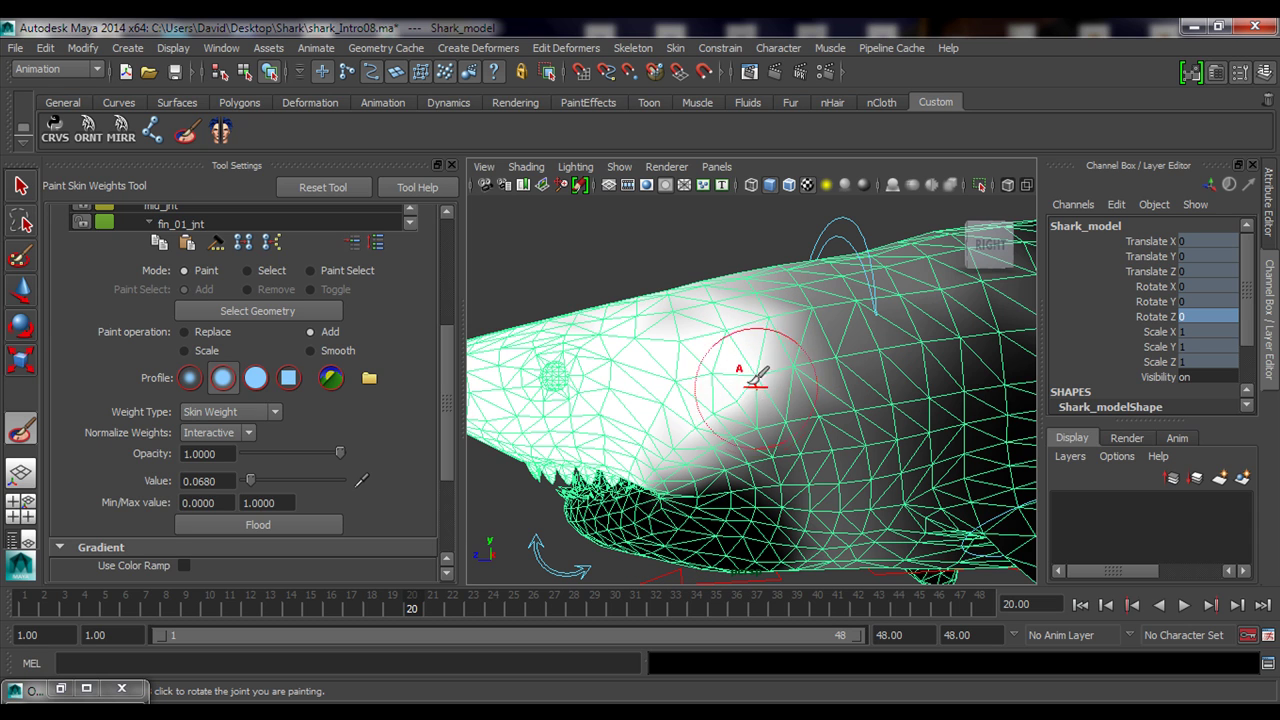
left_click_drag(714, 314, 723, 371, "alt")
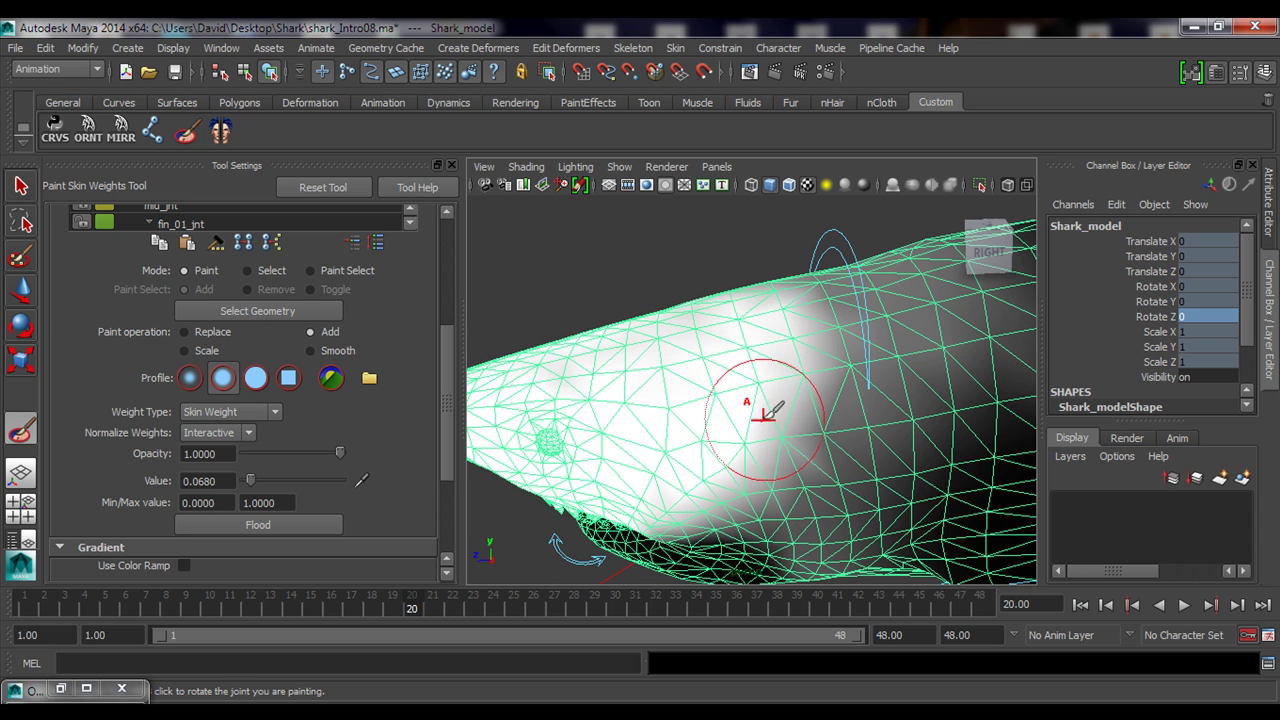
left_click_drag(770, 410, 760, 348, "alt")
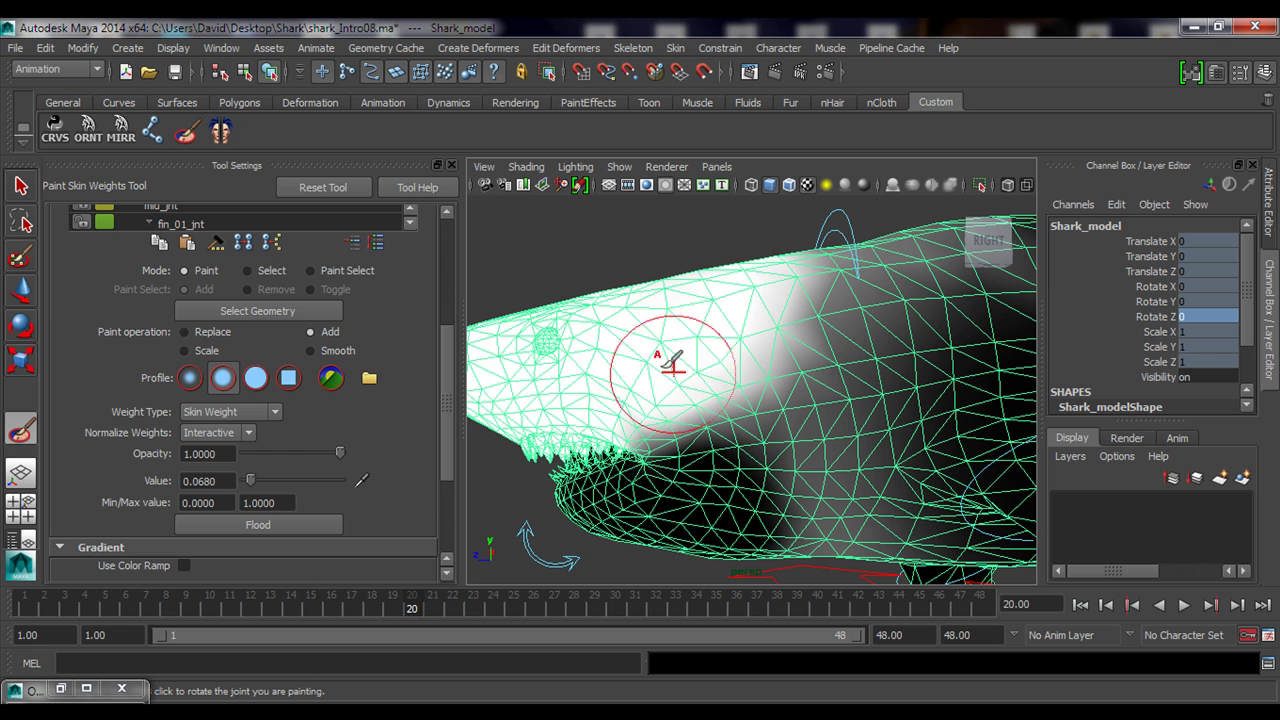
Add head_jnt weight at value 0.068 around the back of the head and above the gills, checking both sides, and leave weight painting
mouse_move(808, 342)
left_mouse_down("alt")
mouse_move(766, 363)
mouse_move(766, 409)
mouse_move(803, 425)
left_mouse_up("alt")
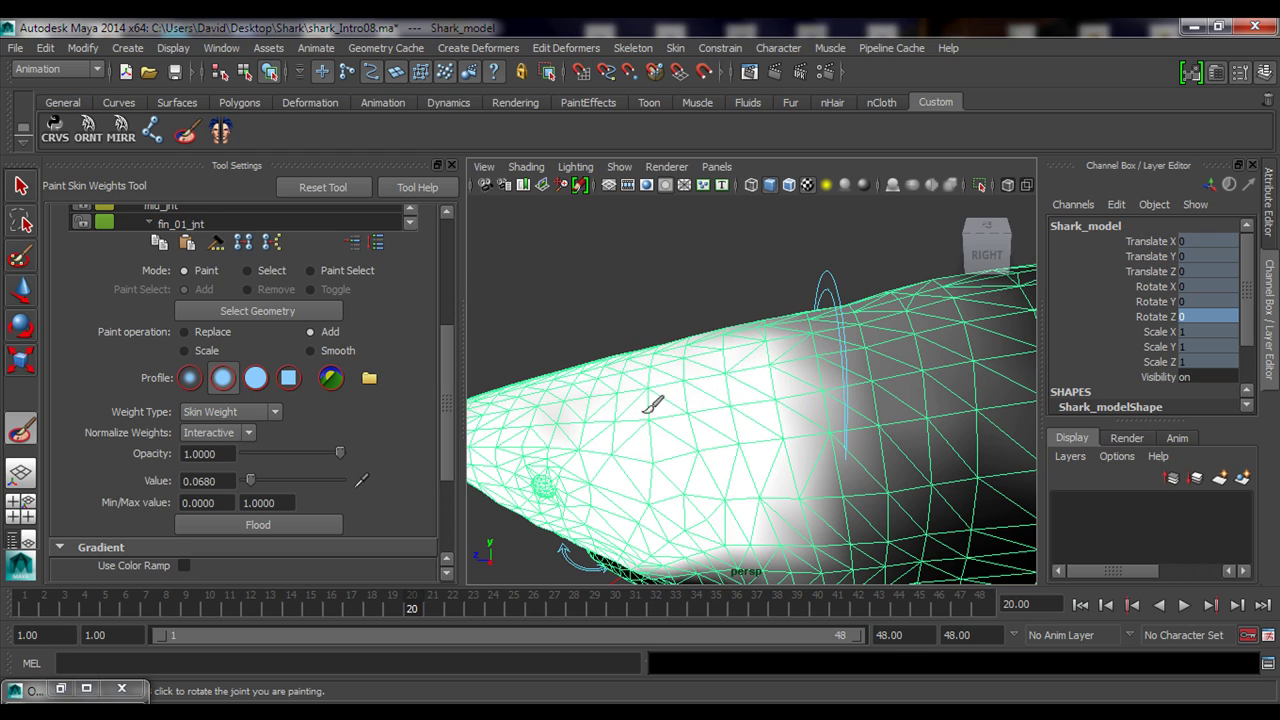
left_click_drag(652, 404, 591, 414, "alt")
left_click_drag(694, 434, 776, 484, "alt")
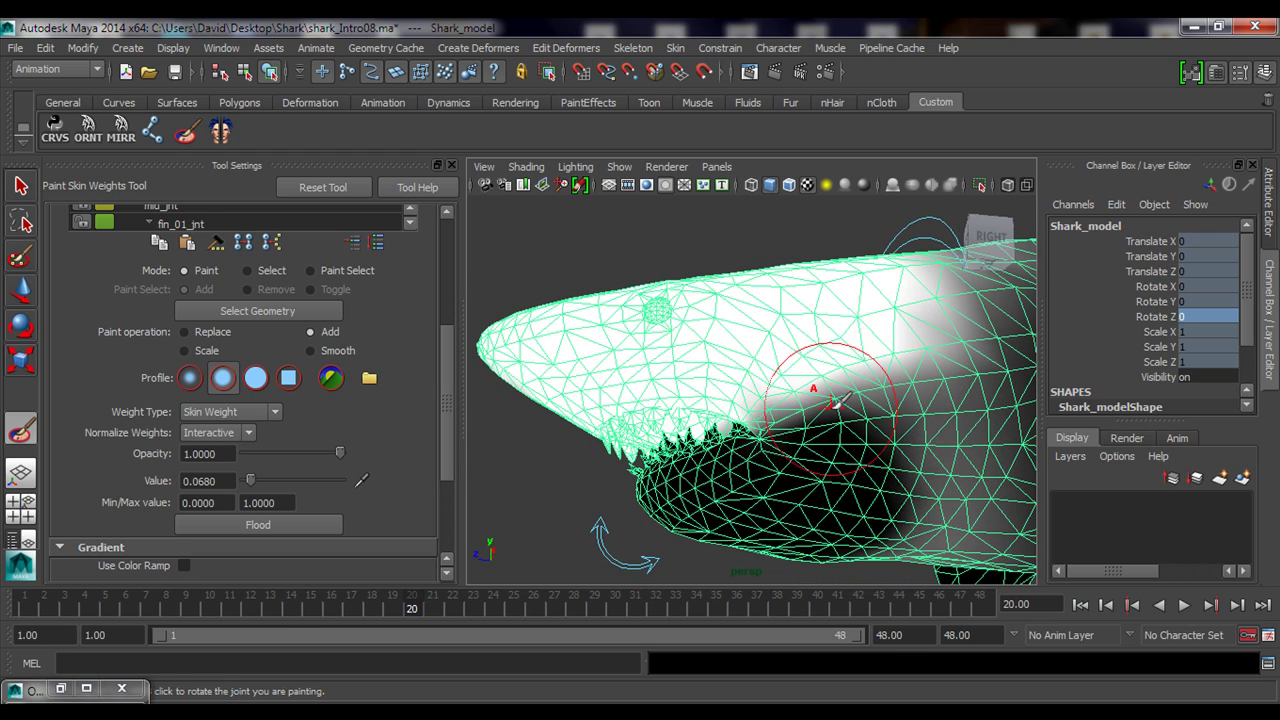
left_click_drag(836, 400, 757, 333, "alt")
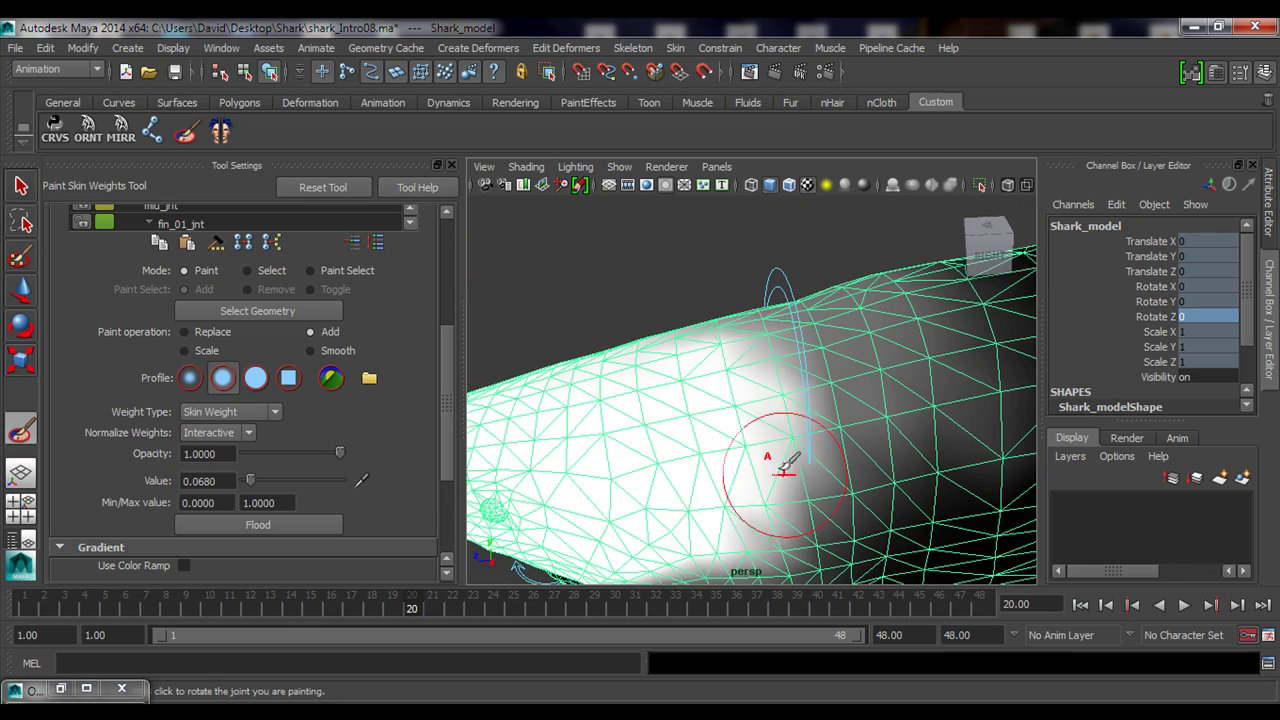
left_click_drag(771, 468, 737, 265, "alt")
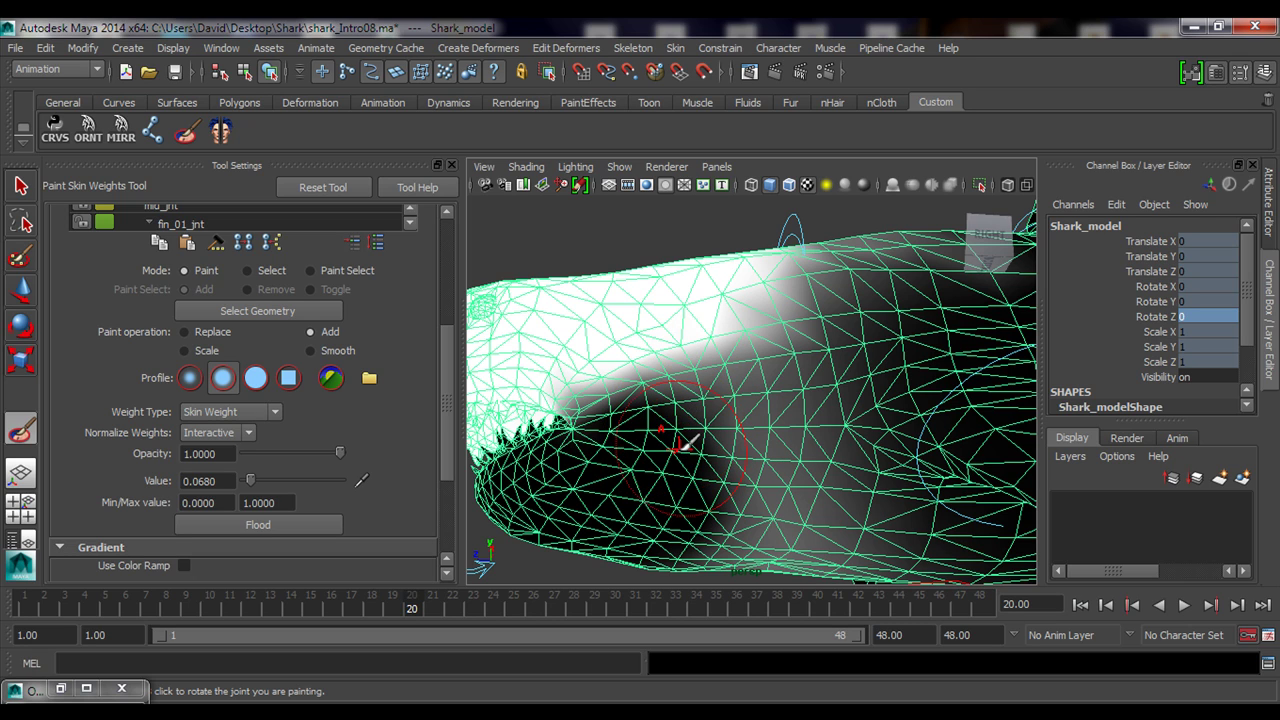
mouse_move(686, 309)
left_mouse_down("alt")
mouse_move(700, 366)
mouse_move(722, 376)
mouse_move(750, 453)
left_mouse_up("alt")
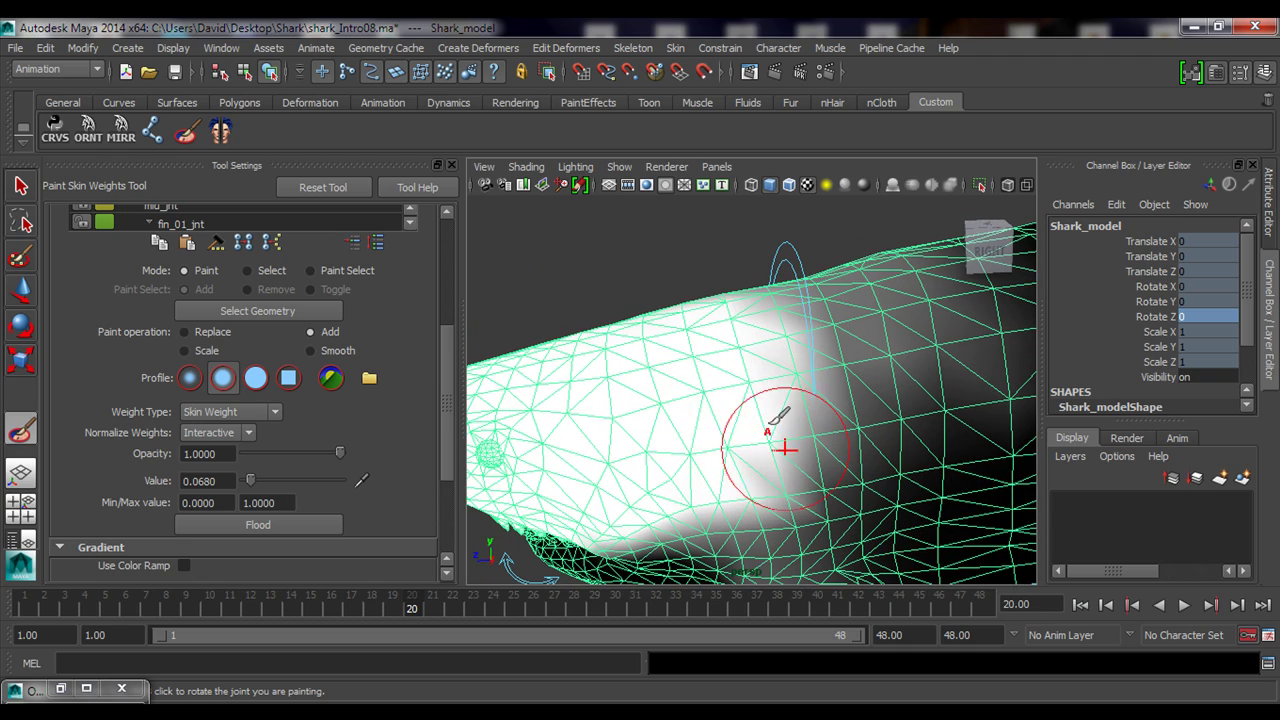
left_click_drag(789, 425, 816, 423, "alt")
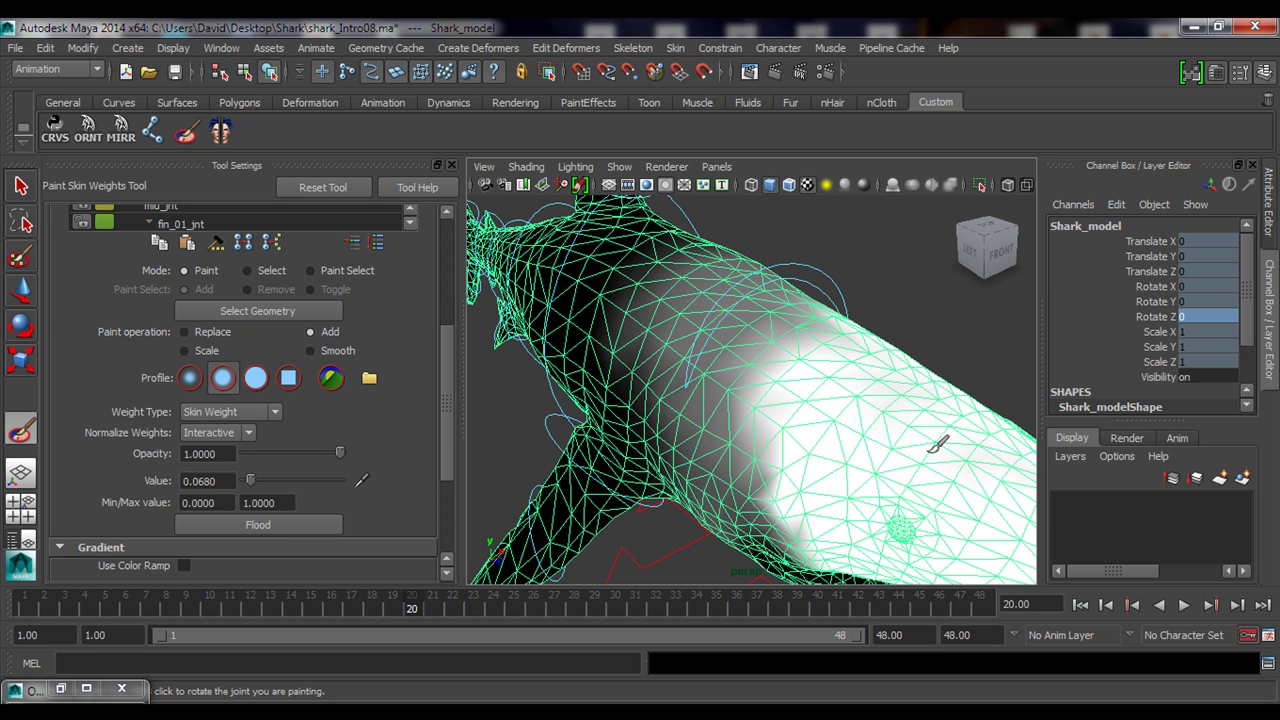
left_click_drag(776, 424, 836, 368, "alt")
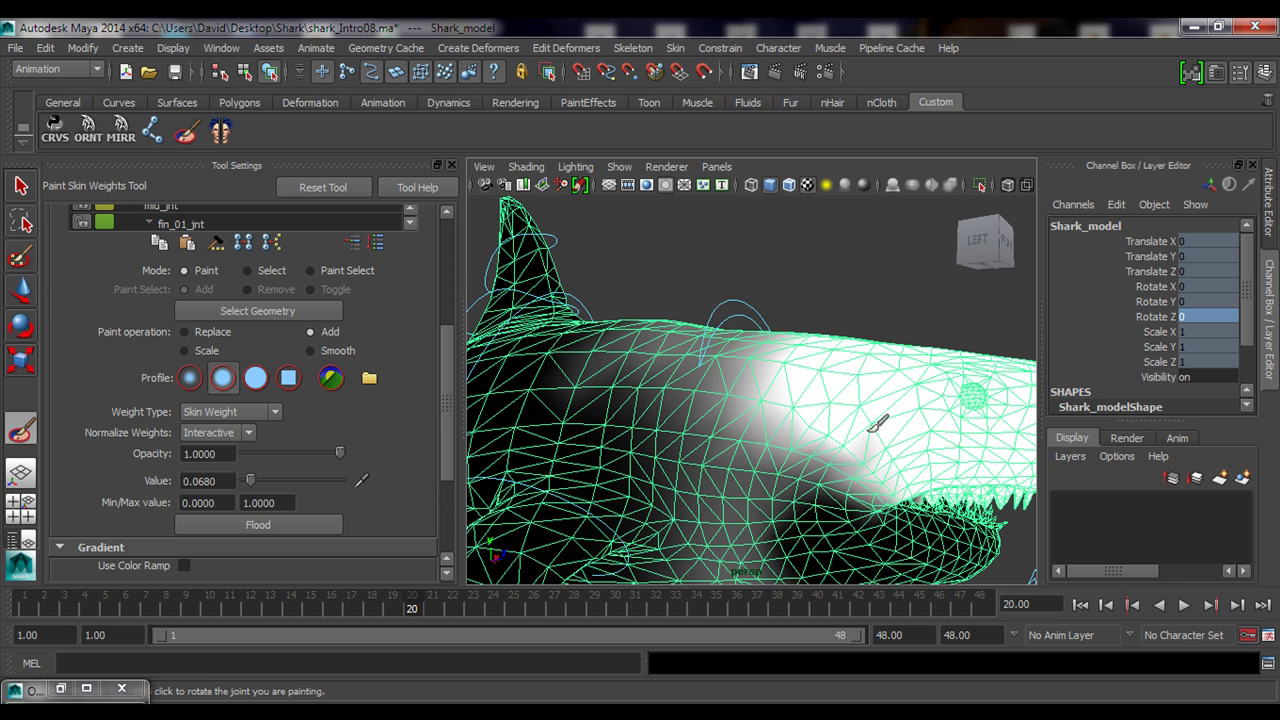
left_click_drag(801, 400, 757, 385, "alt")
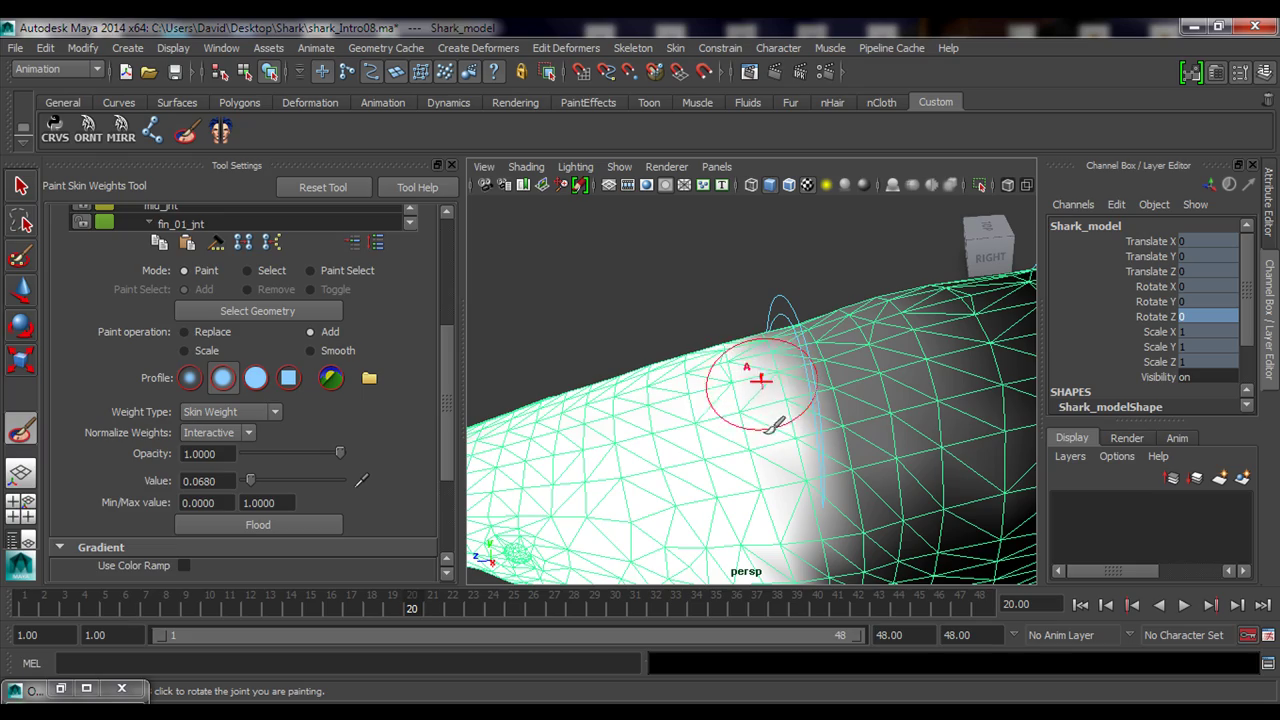
left_click_drag(768, 465, 783, 414, "alt")
middle_click_drag(782, 414, 880, 500, "alt")
right_click_drag(880, 500, 665, 431, "alt")
key("q")
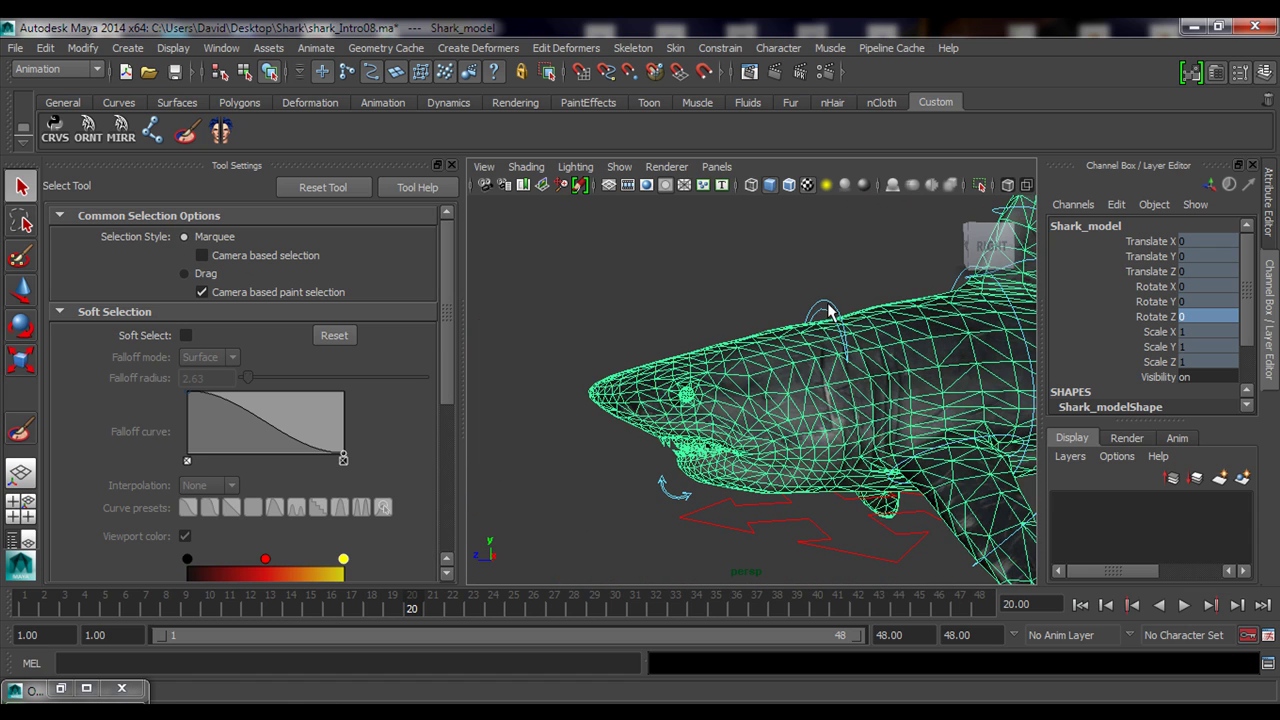
Test the head weights by rotating Shark_head_ctrl to about 16, -59 and -13 in X, Y and Z, and reset its rotations to 0
left_click(812, 325)
key("e")
left_click_drag(768, 362, 940, 375)
left_click_drag(829, 338, 697, 374, "alt")
left_click_drag(697, 374, 770, 440, "alt")
left_click_drag(1203, 288, 1205, 318)
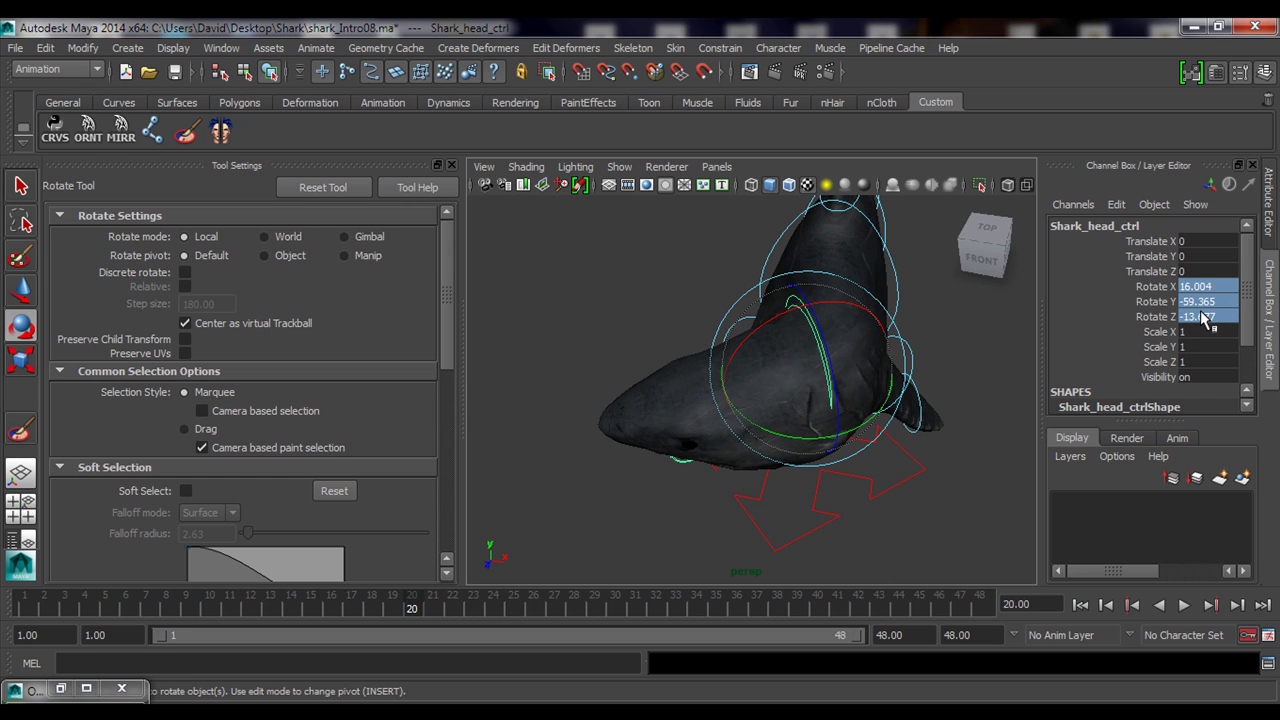
left_click_drag(875, 465, 790, 451, "alt")
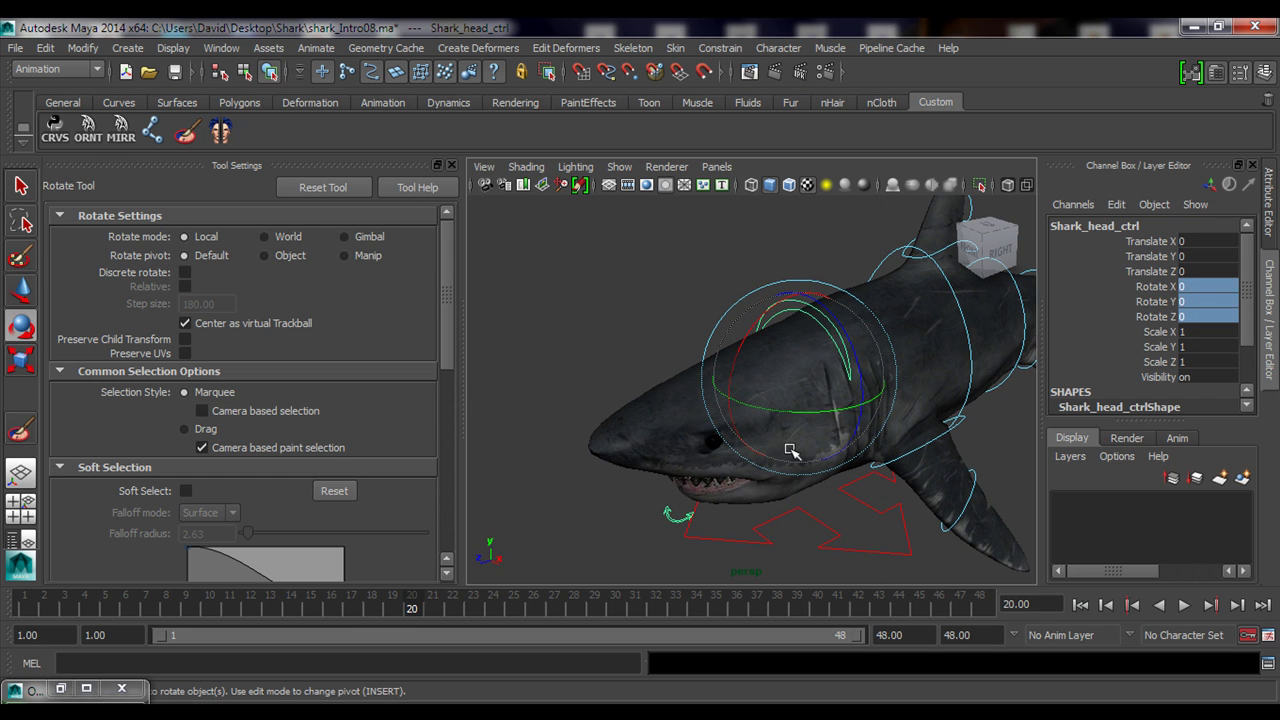
Test Shark_head_ctrl with further rotations, undoing trial moves and keeping the head turned about 28 degrees in Y
left_click_drag(776, 400, 811, 362)
left_click_drag(870, 434, 762, 426, "alt")
left_click_drag(740, 382, 716, 424)
key("ctrl+z")
key("ctrl+z")
left_click_drag(740, 495, 728, 450, "alt")
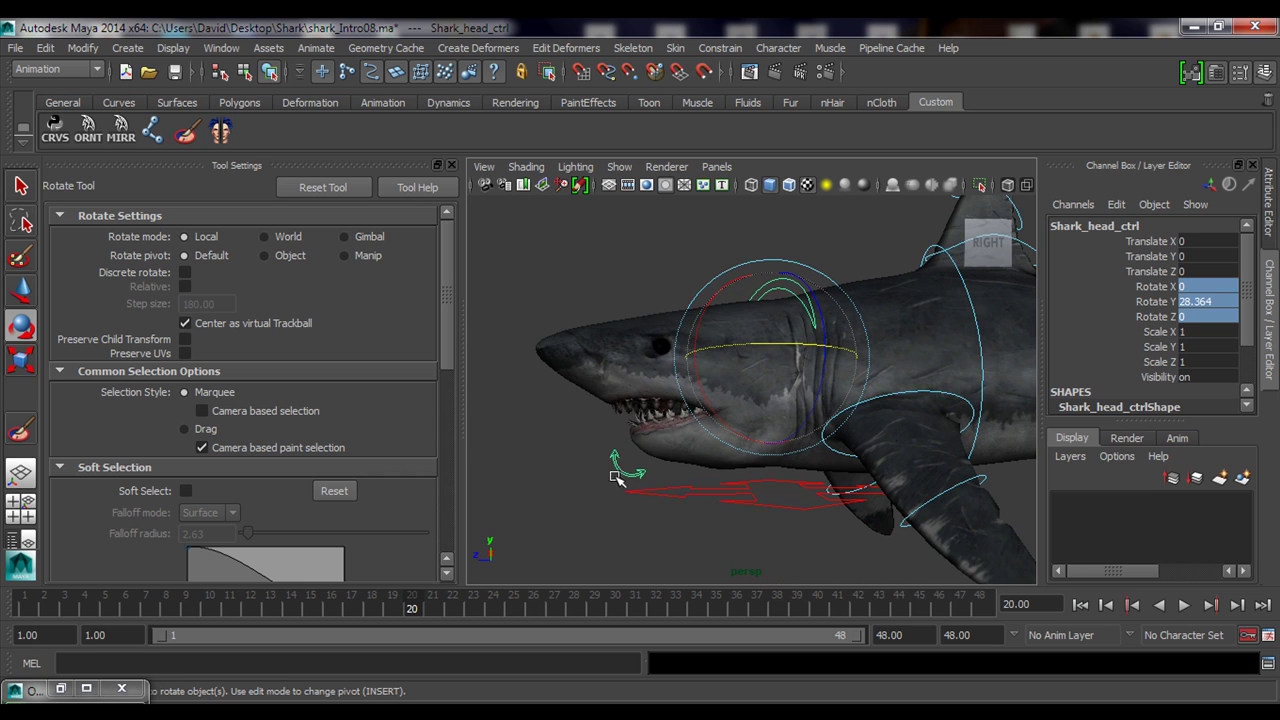
Test opening the mouth with jaw_ctrl, undo the free rotation, try about -16 in Rotate Z, and reset Rotate Z to 0
left_click(619, 461)
left_click_drag(714, 361, 709, 388)
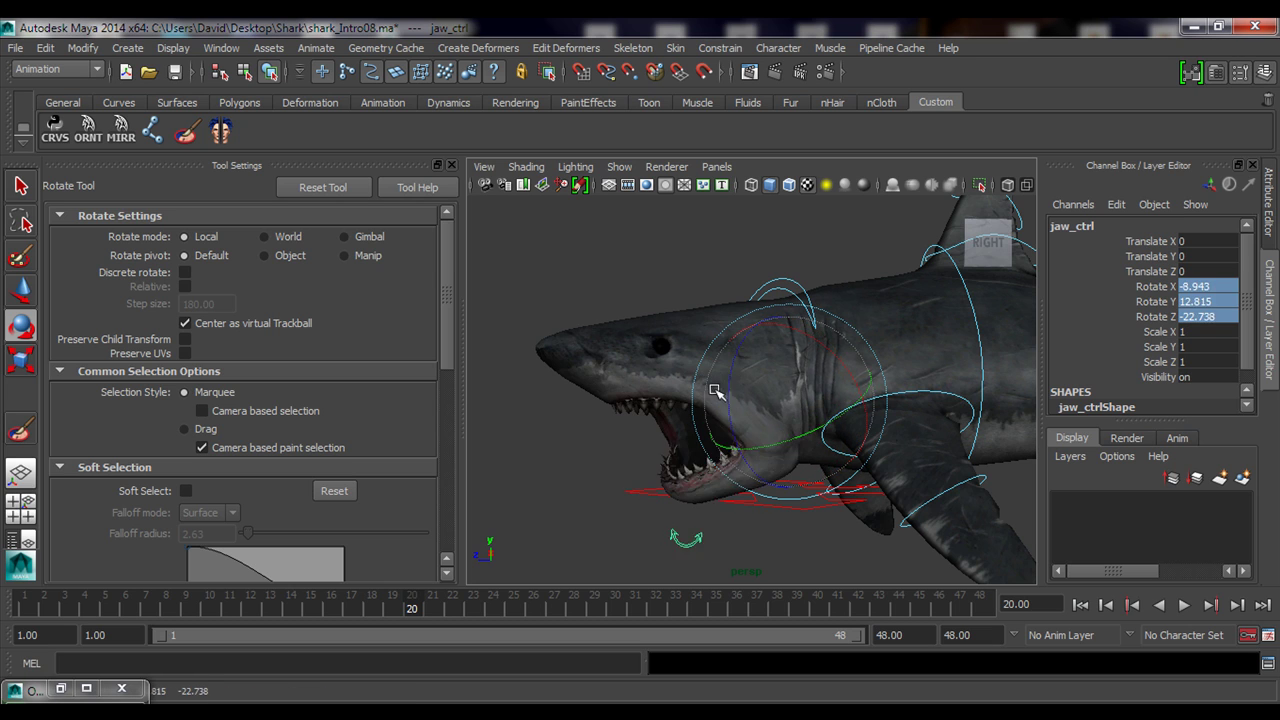
key("ctrl+z")
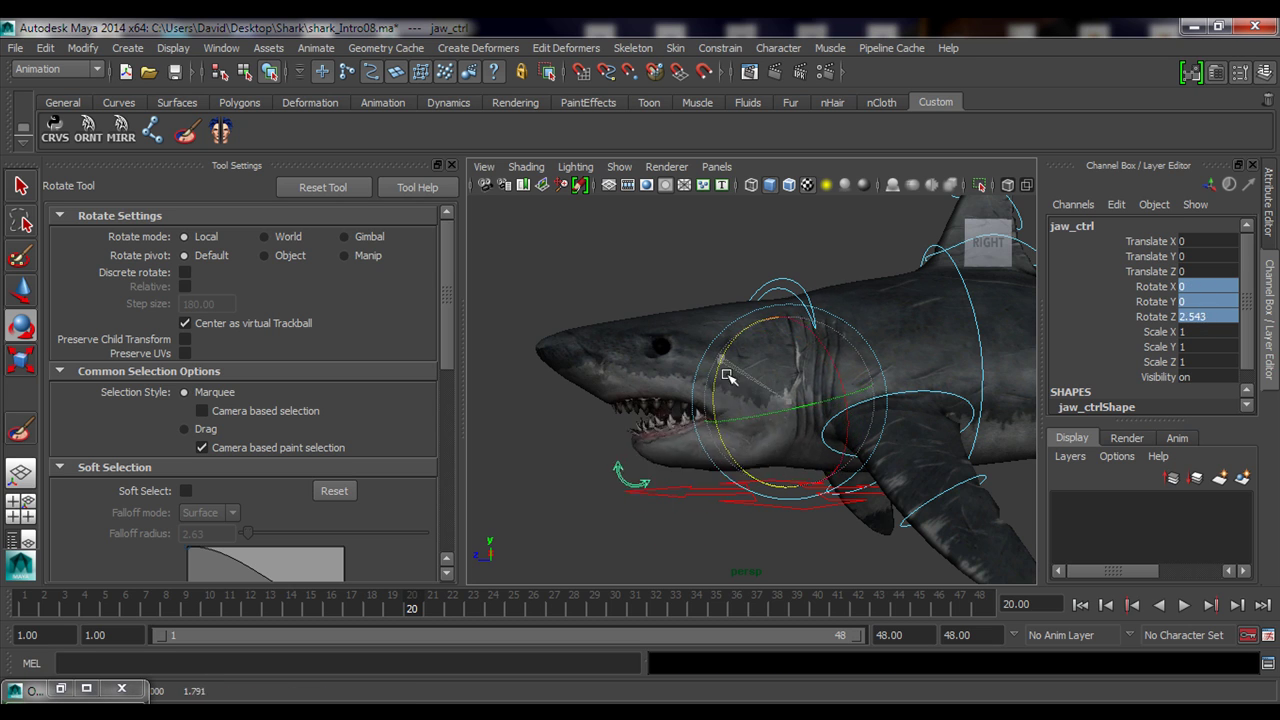
left_click_drag(727, 375, 790, 330)
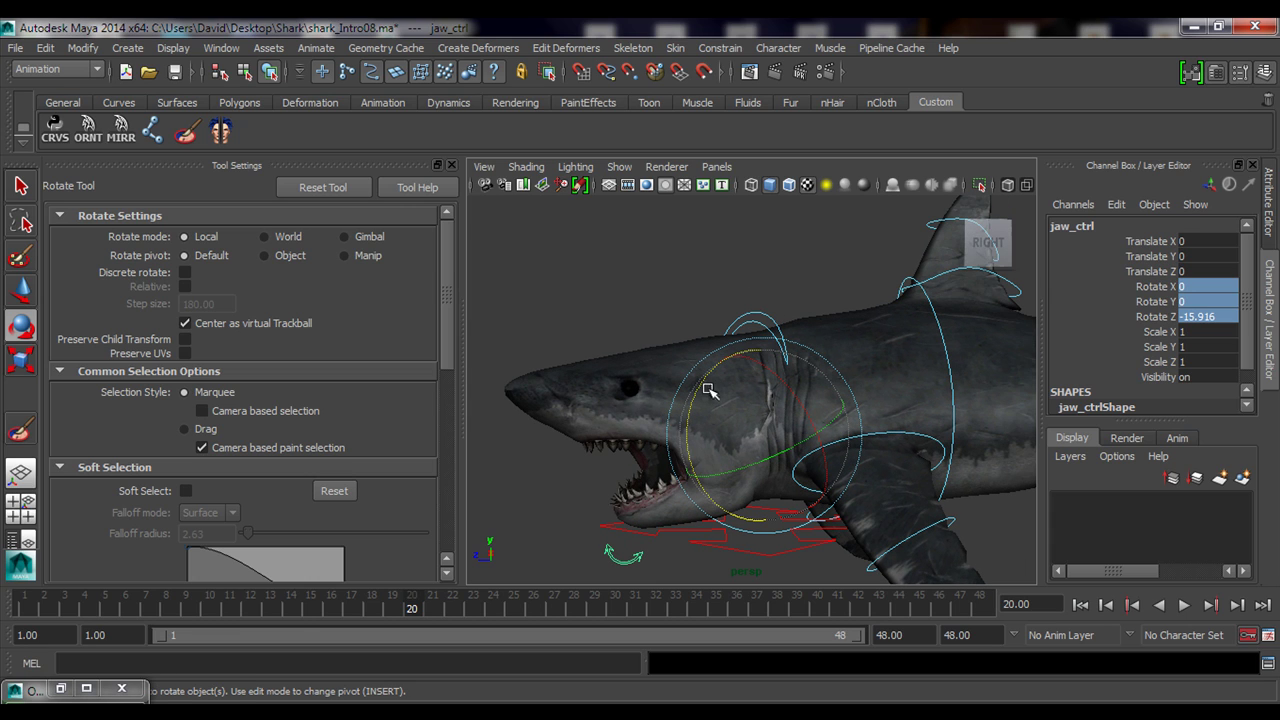
middle_click_drag(795, 424, 771, 407, "alt")
type("0")
key("Return")
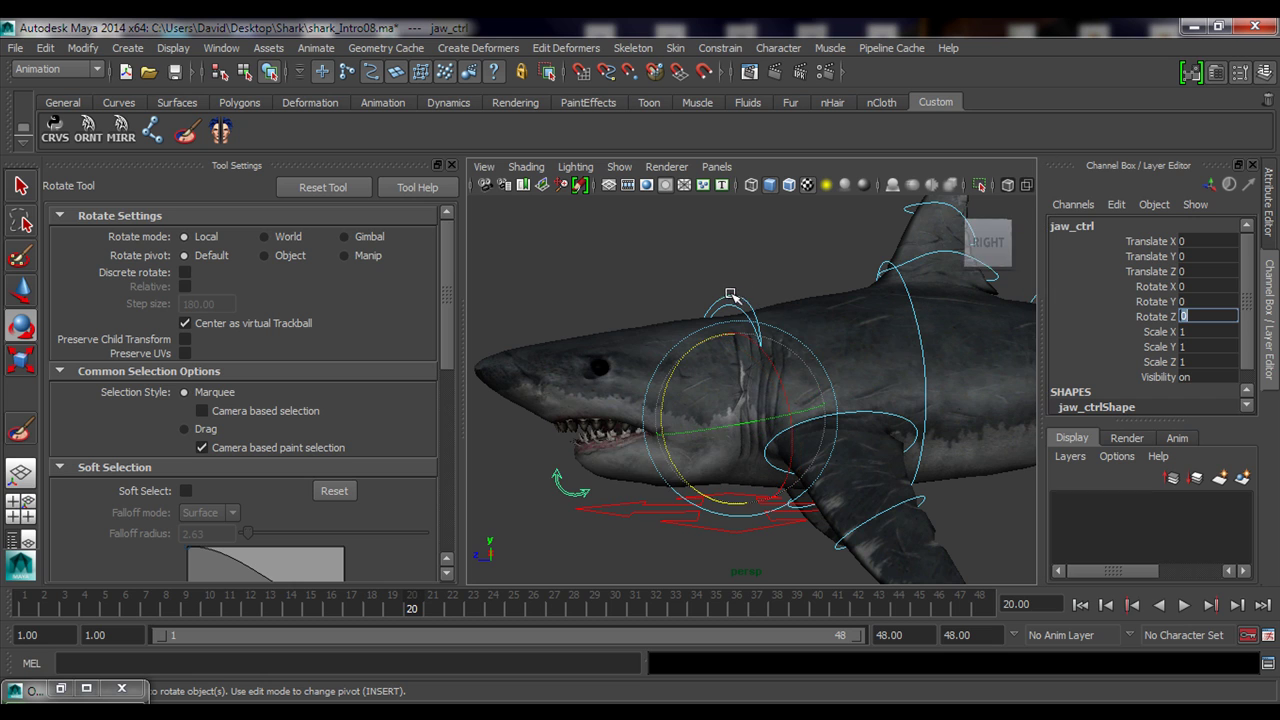
Reset Rotate Y of Shark_head_ctrl to 0, deselect the control and close the tool settings
left_click(731, 297)
double_click(1200, 301)
type("0")
key("Return")
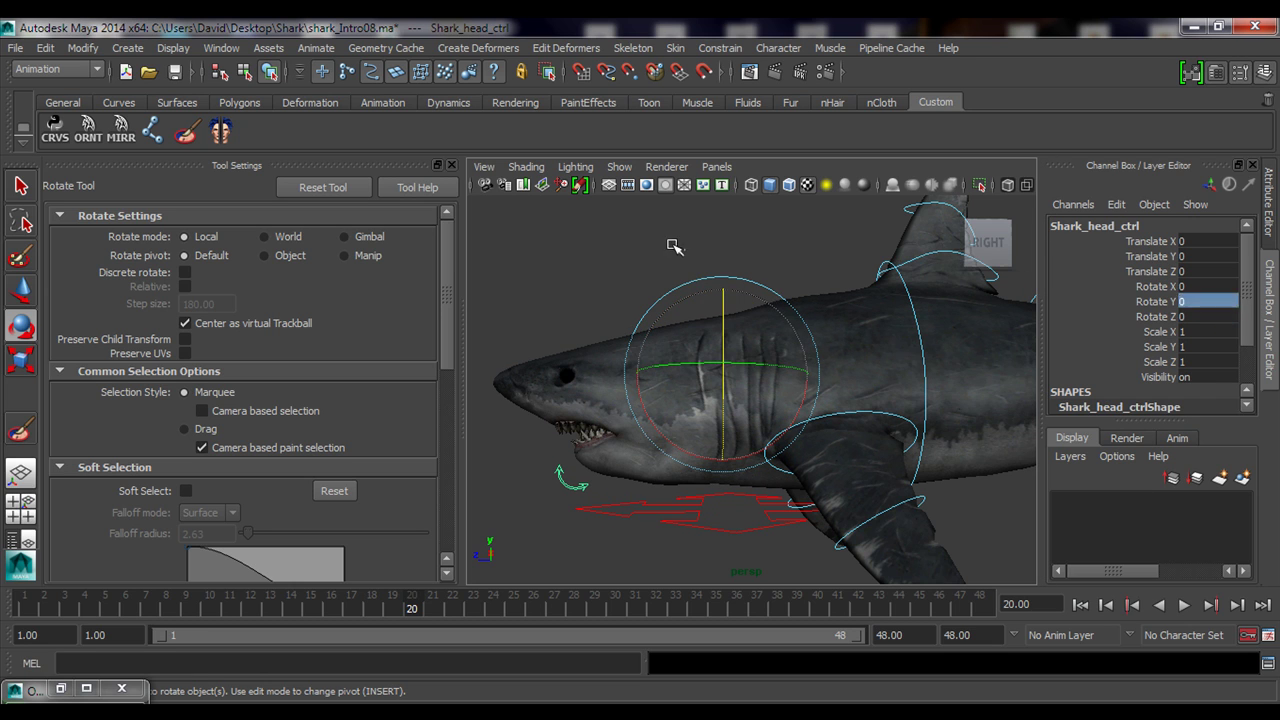
left_click(674, 246)
left_click(451, 165)
scroll(798, 420, "down", 3)
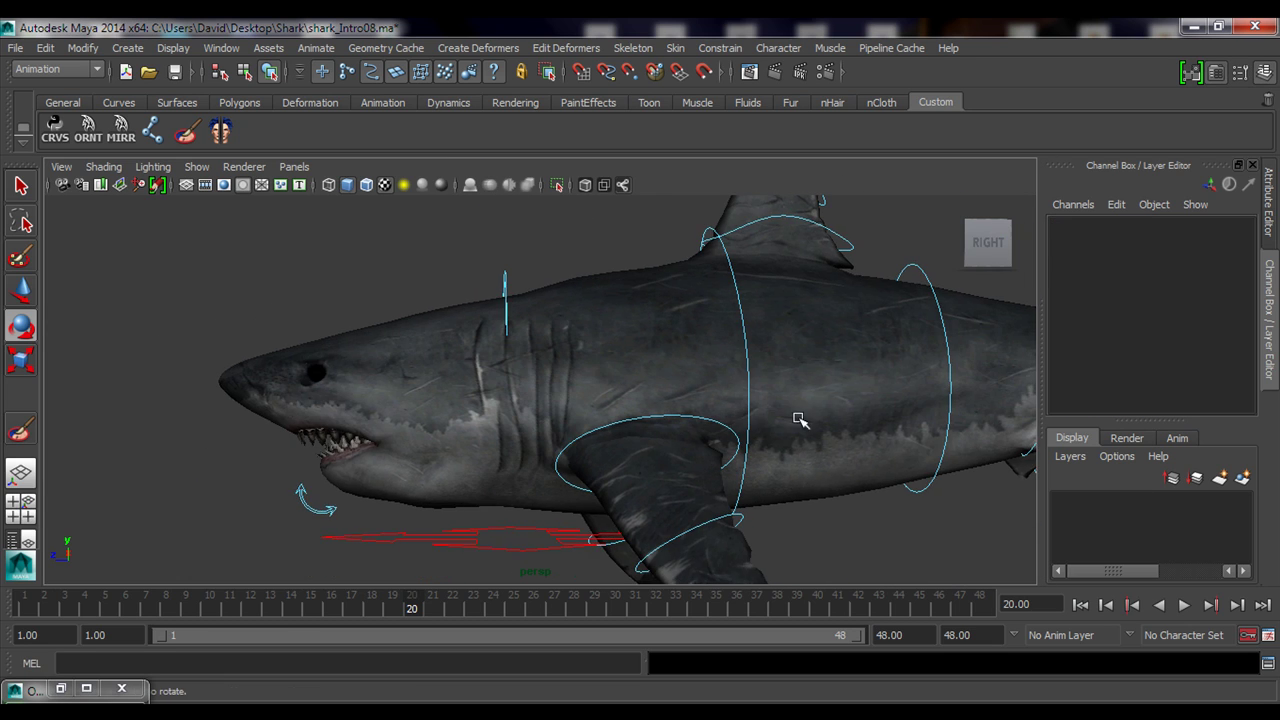
Tilt the shark's head upward with Shark_head_ctrl and open the mouth wide by rotating jaw_ctrl to about -40 in Z
middle_click_drag(798, 420, 782, 436, "alt")
left_click(488, 303)
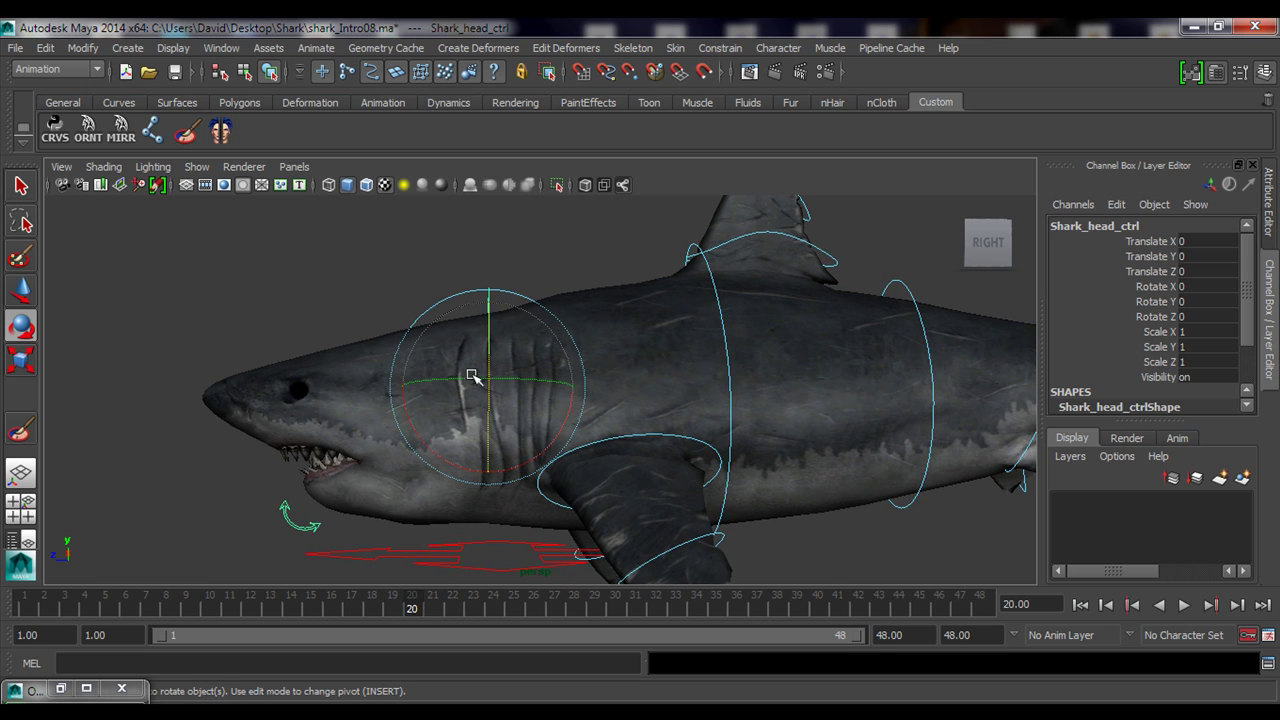
mouse_move(472, 375)
left_mouse_down("alt")
mouse_move(520, 323)
mouse_move(509, 312)
mouse_move(523, 349)
mouse_move(517, 328)
mouse_move(463, 360)
left_mouse_up("alt")
left_click(326, 430)
left_click_drag(486, 406, 458, 381)
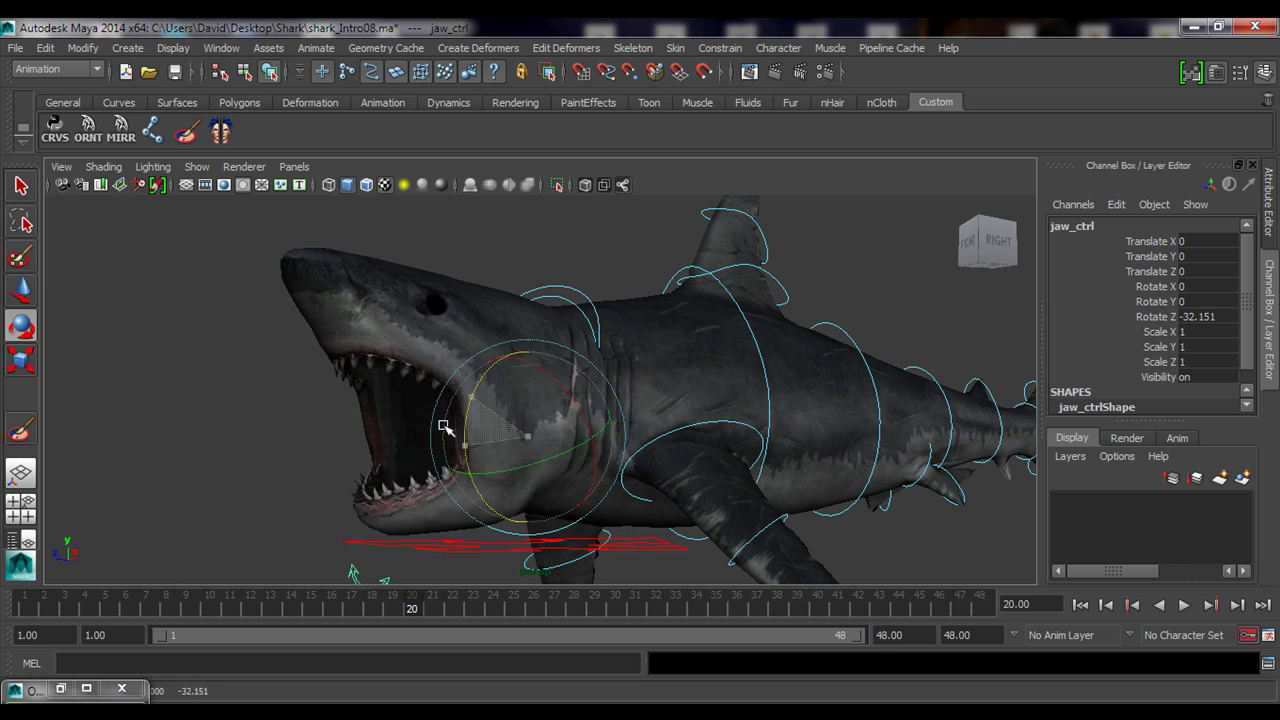
left_click_drag(362, 448, 443, 451, "alt")
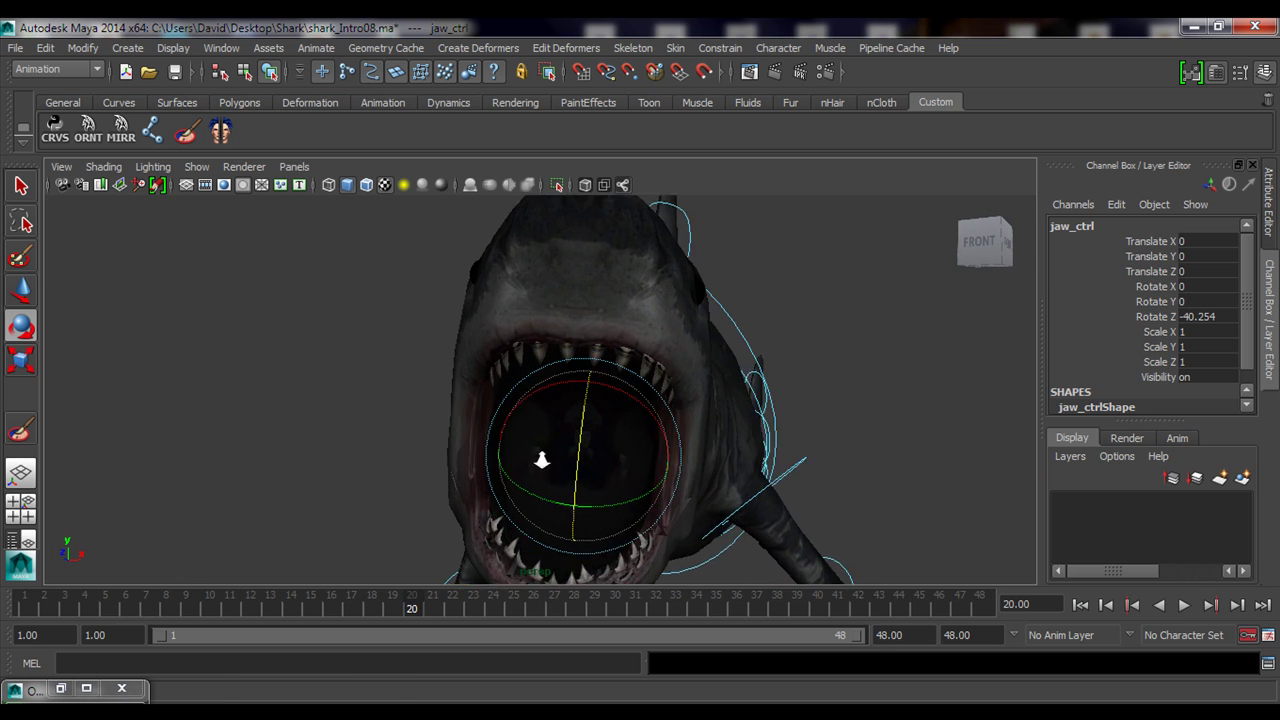